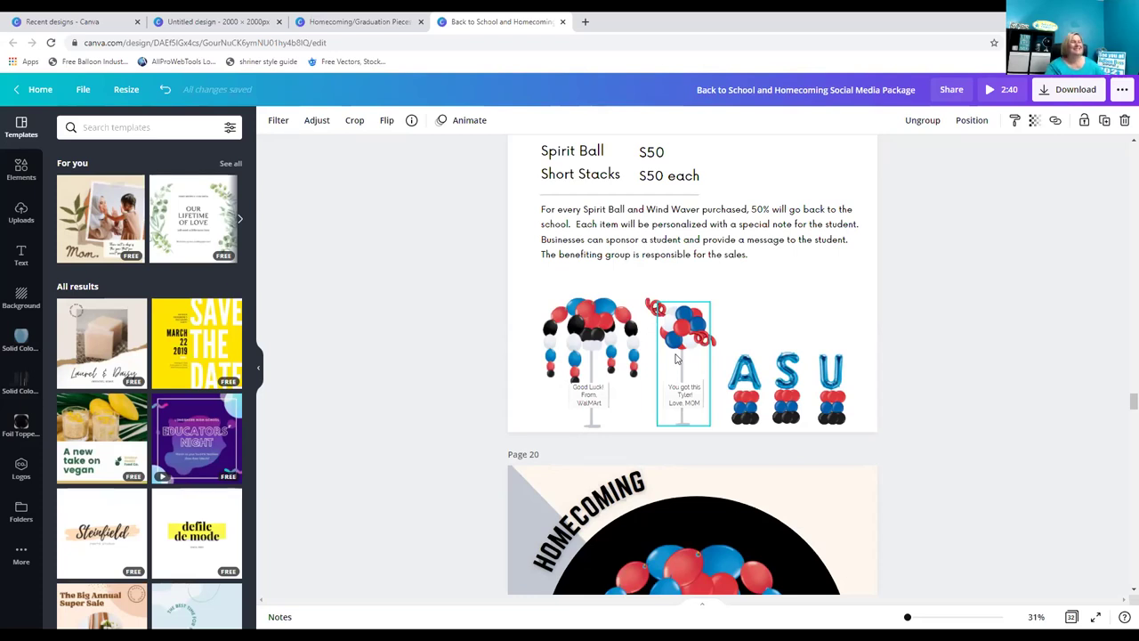
Open the Solid Color Latex Qualatex folder and look through its balloon colors with page 20 in view.
click(720, 310)
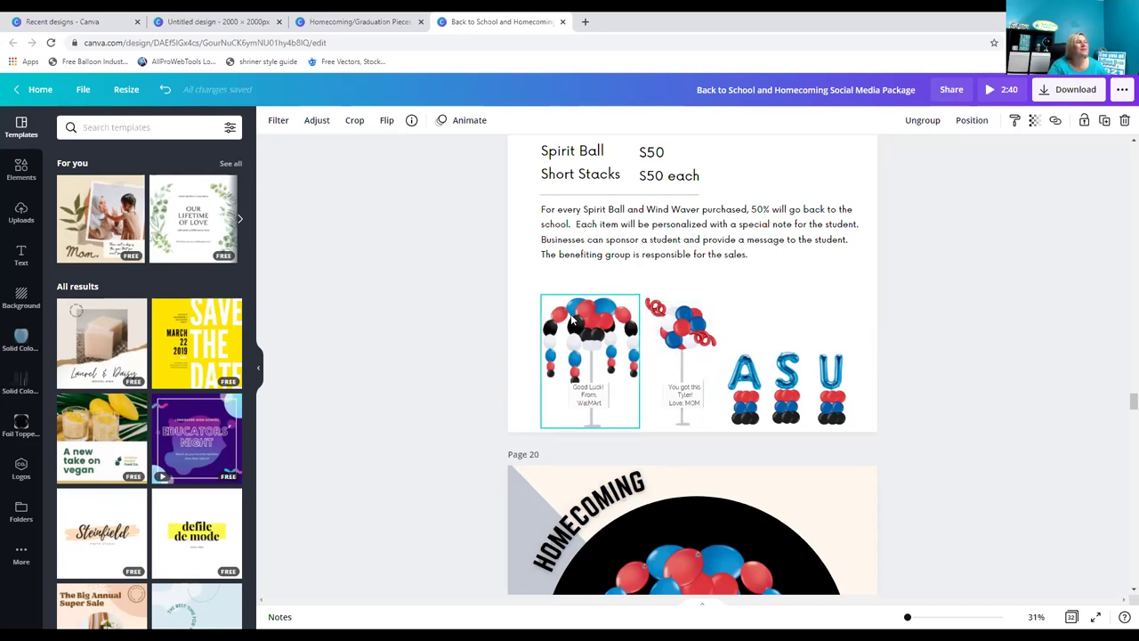
click(16, 336)
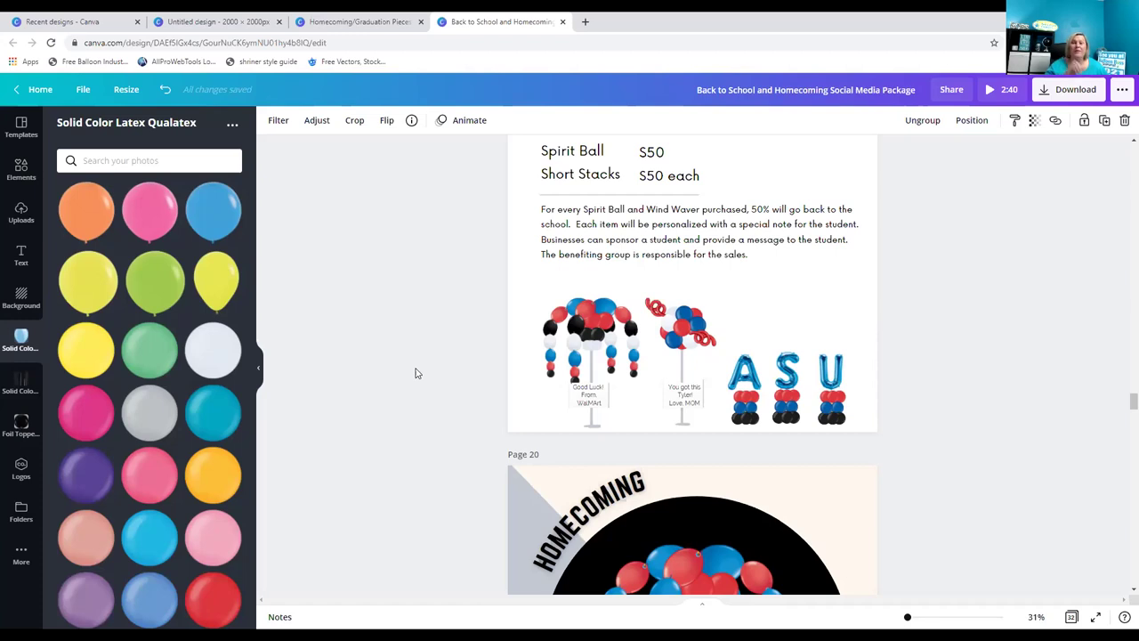
scroll(414, 372, down, 4)
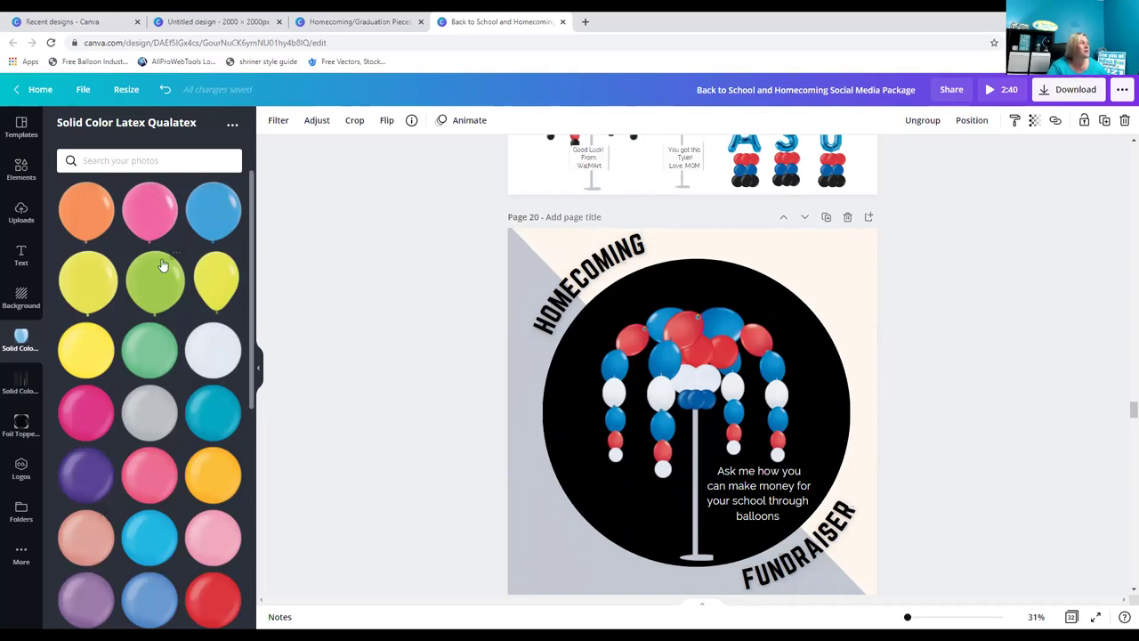
scroll(163, 266, down, 10)
scroll(147, 335, down, 5)
scroll(147, 334, up, 4)
scroll(147, 335, up, 10)
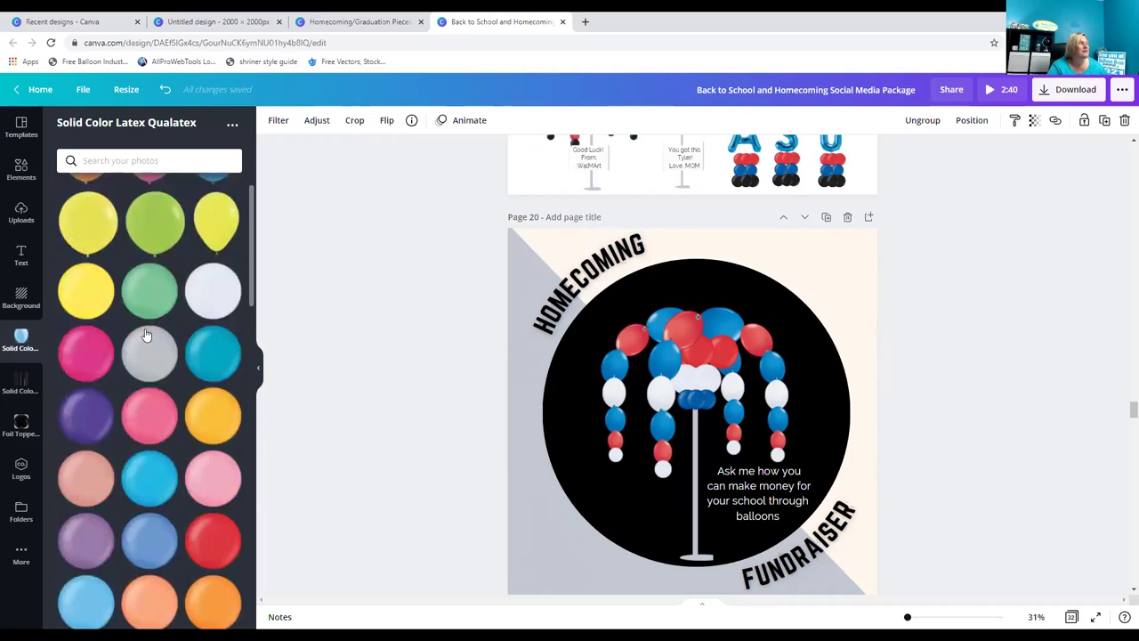
scroll(147, 334, up, 1)
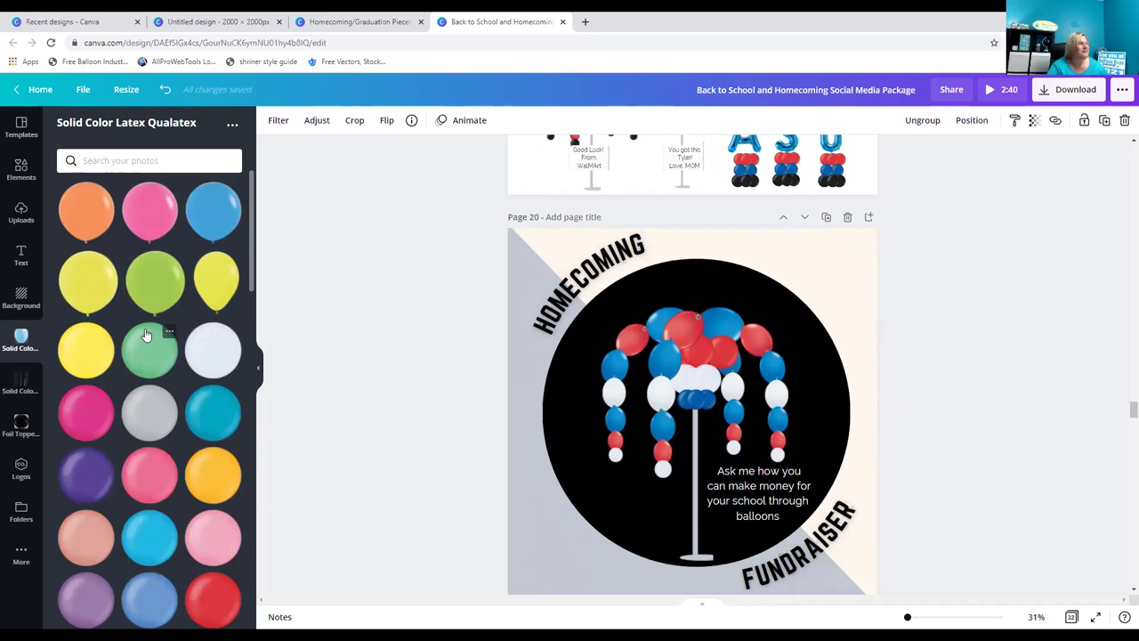
Replace the white collar balloons of the page 20 wind waver with round lime green ones and the red round balloons above with orange.
scroll(156, 347, down, 3)
scroll(156, 349, down, 5)
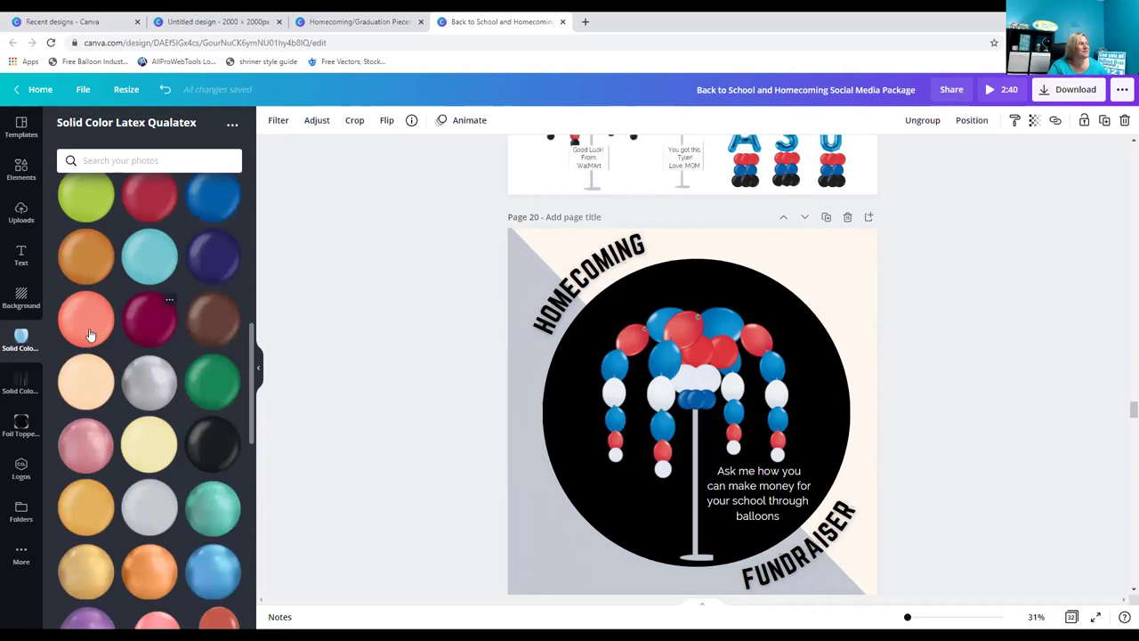
scroll(127, 377, down, 5)
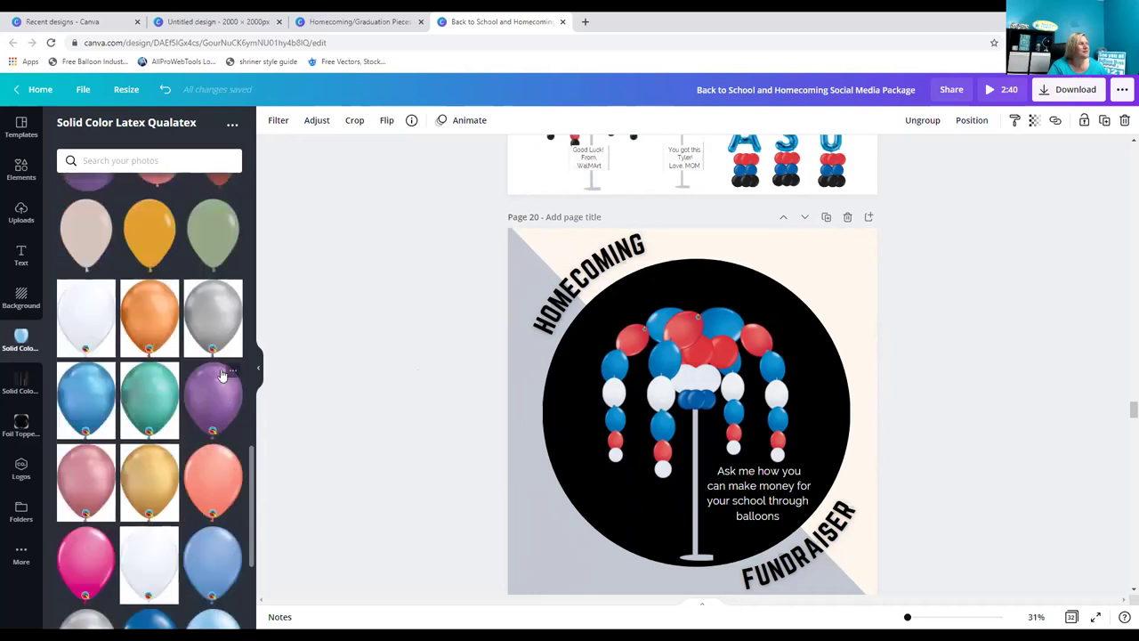
scroll(161, 237, up, 2)
scroll(160, 238, up, 4)
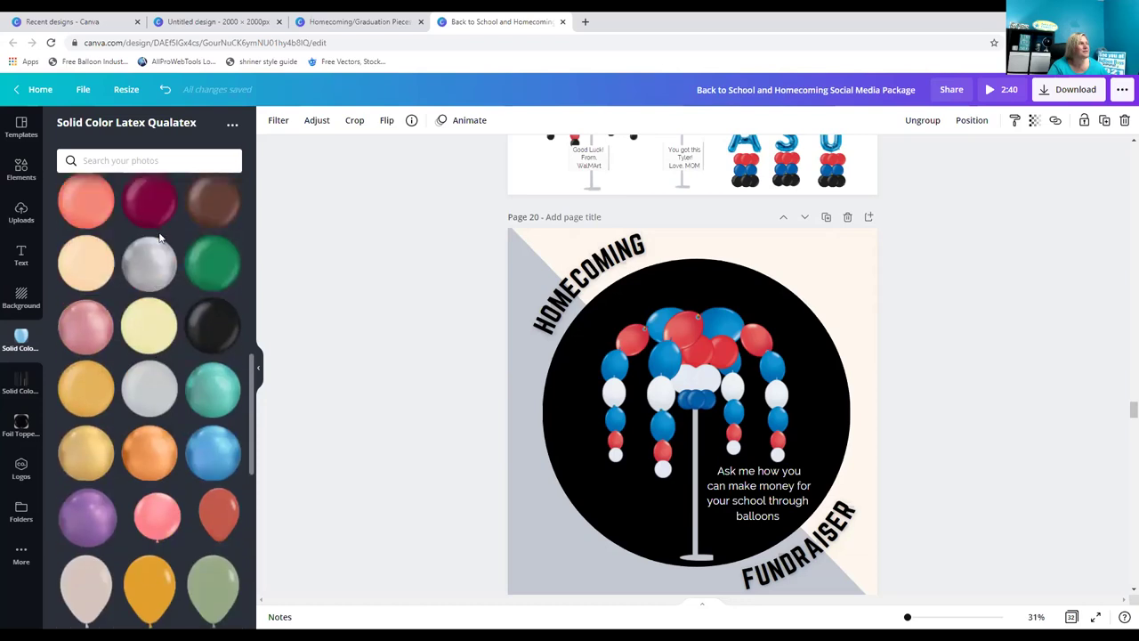
scroll(161, 237, up, 4)
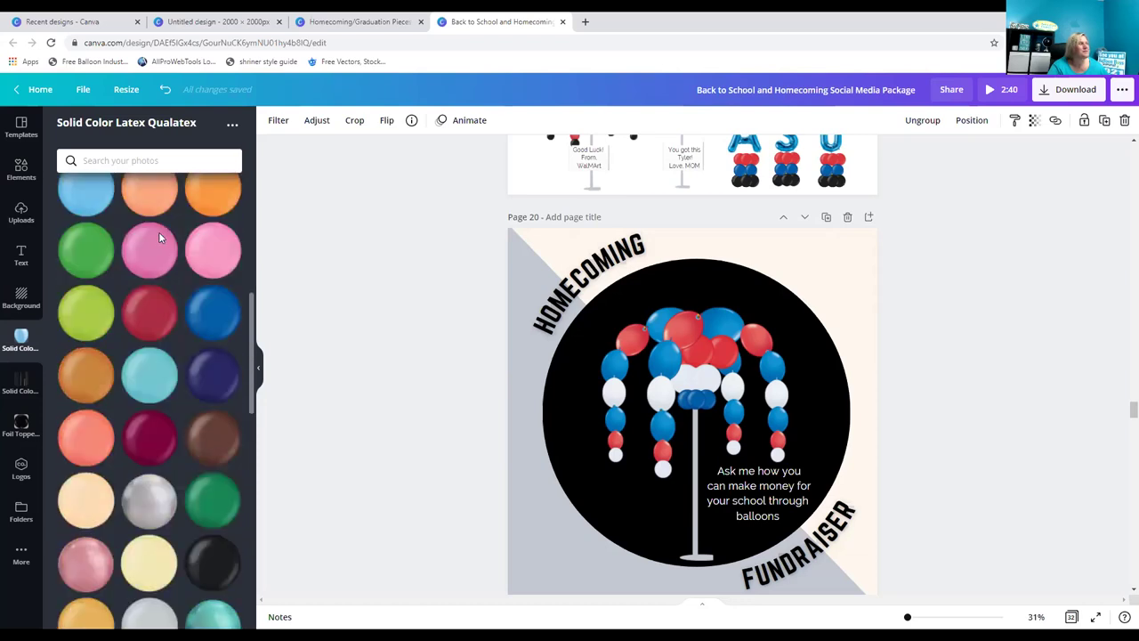
drag(87, 310, 542, 377)
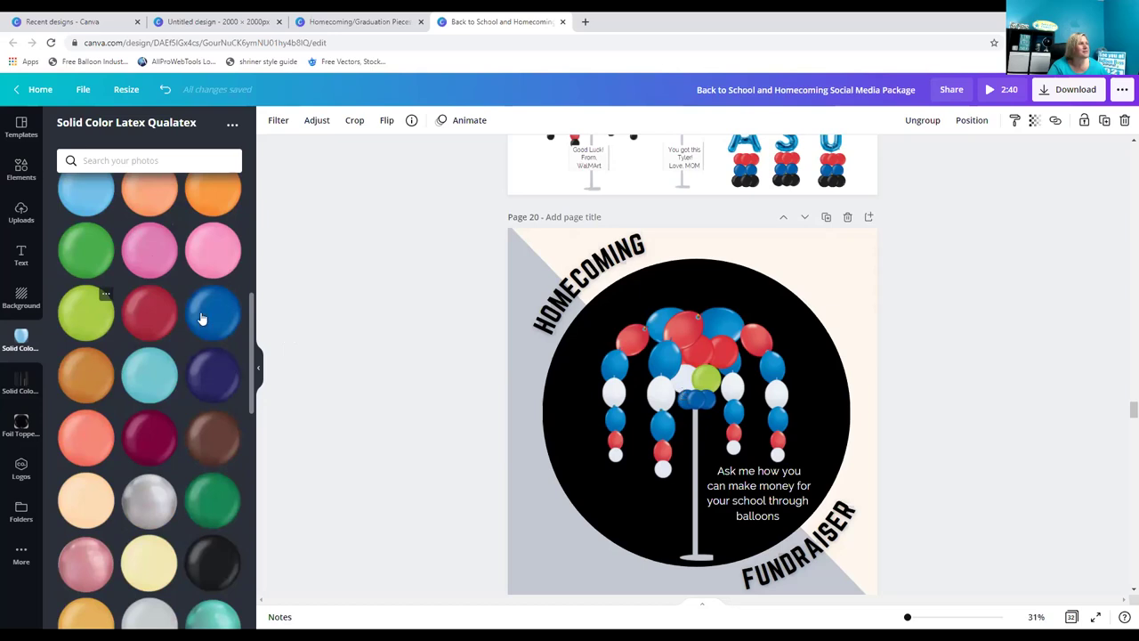
scroll(214, 365, up, 2)
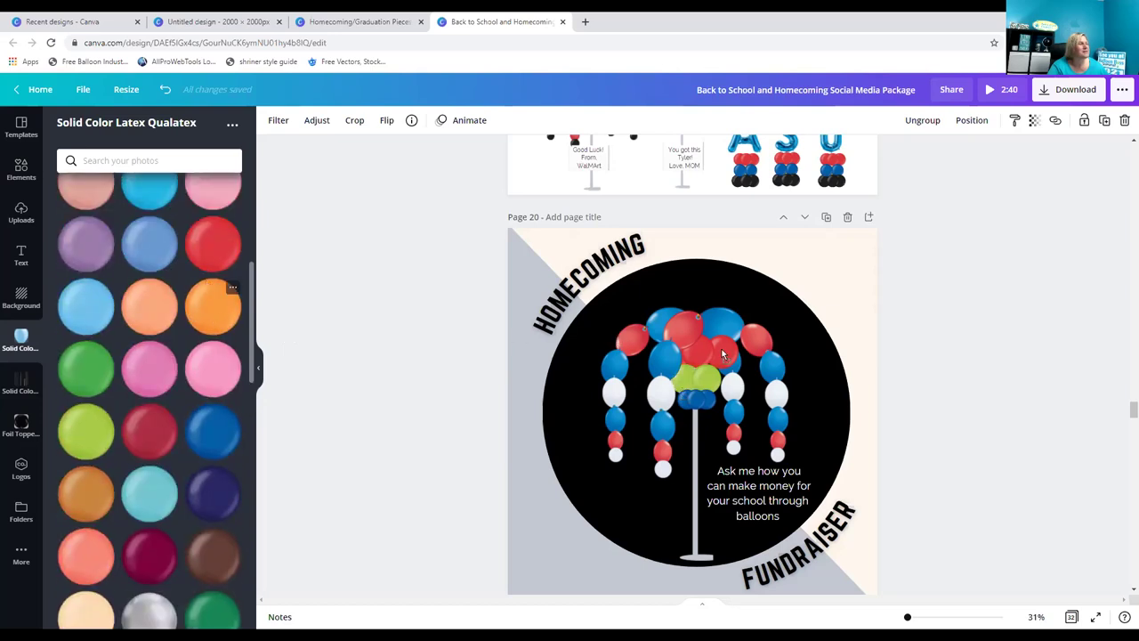
click(204, 317)
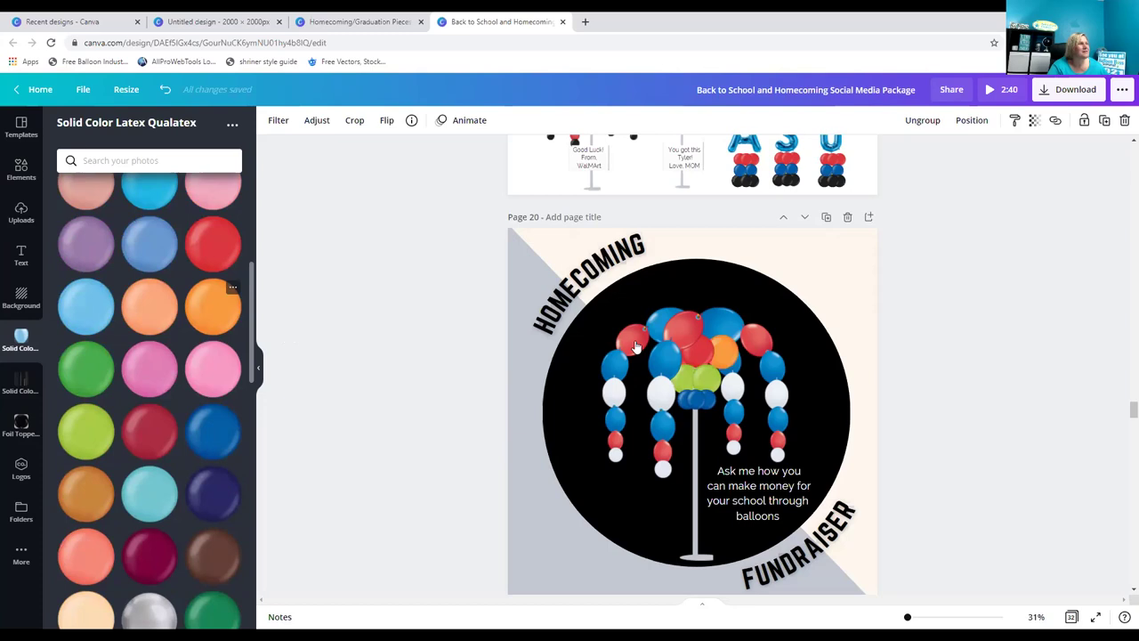
scroll(140, 330, down, 10)
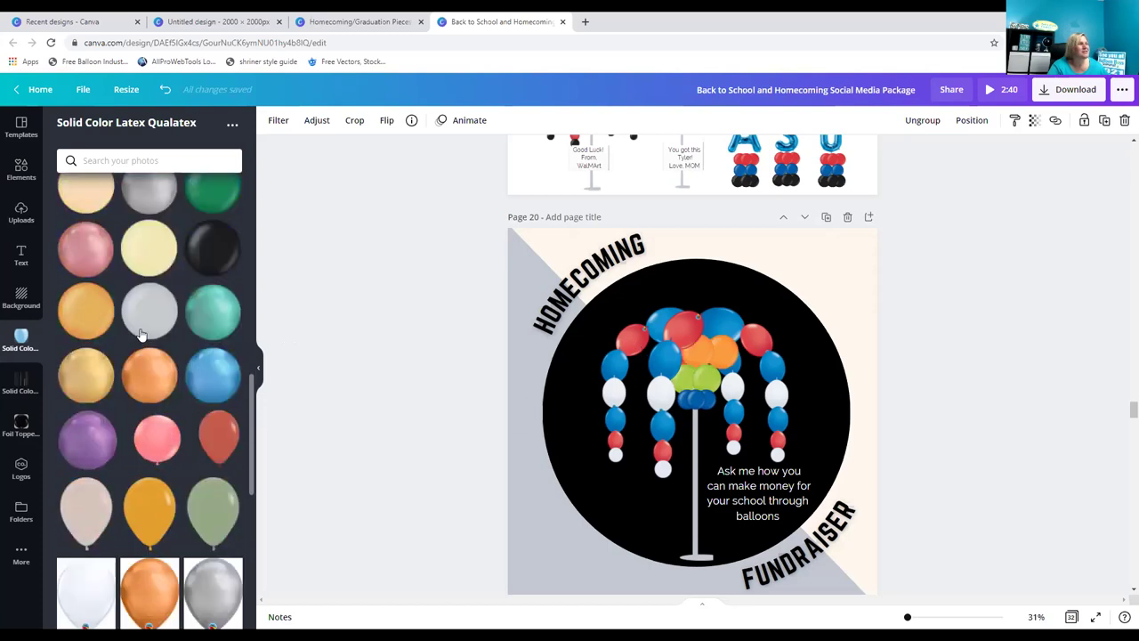
scroll(140, 329, down, 15)
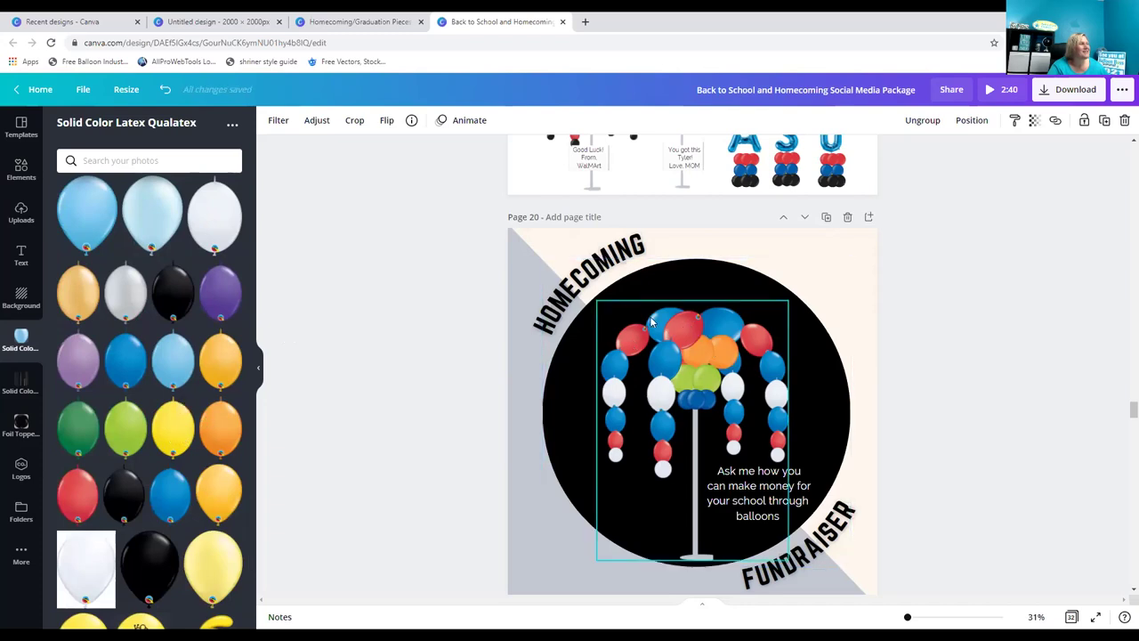
scroll(139, 287, up, 10)
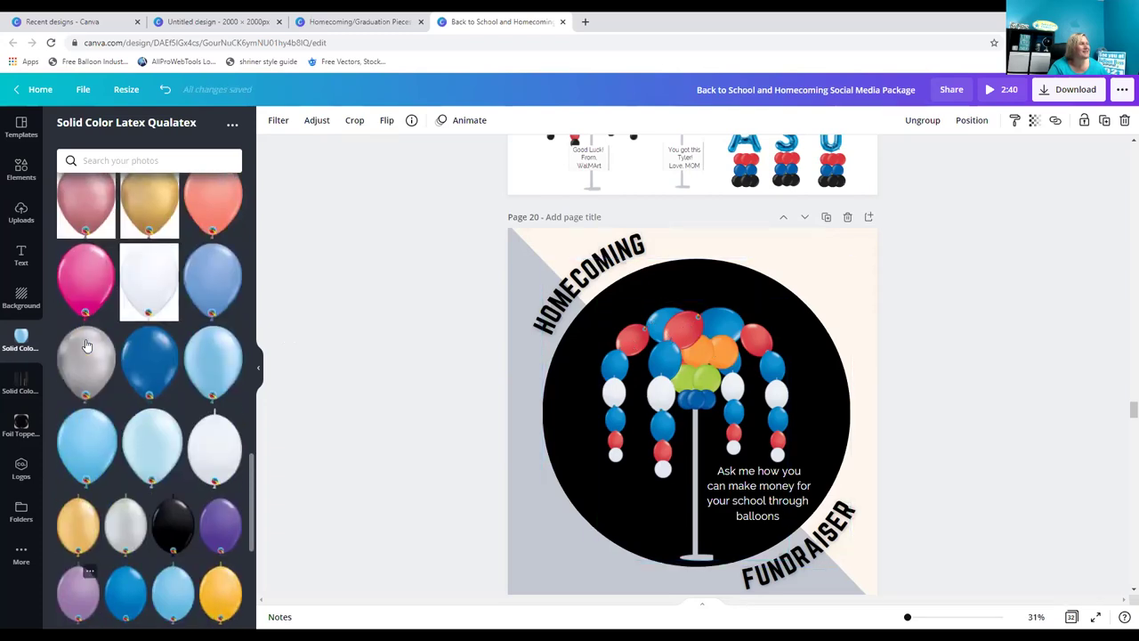
scroll(139, 287, up, 1)
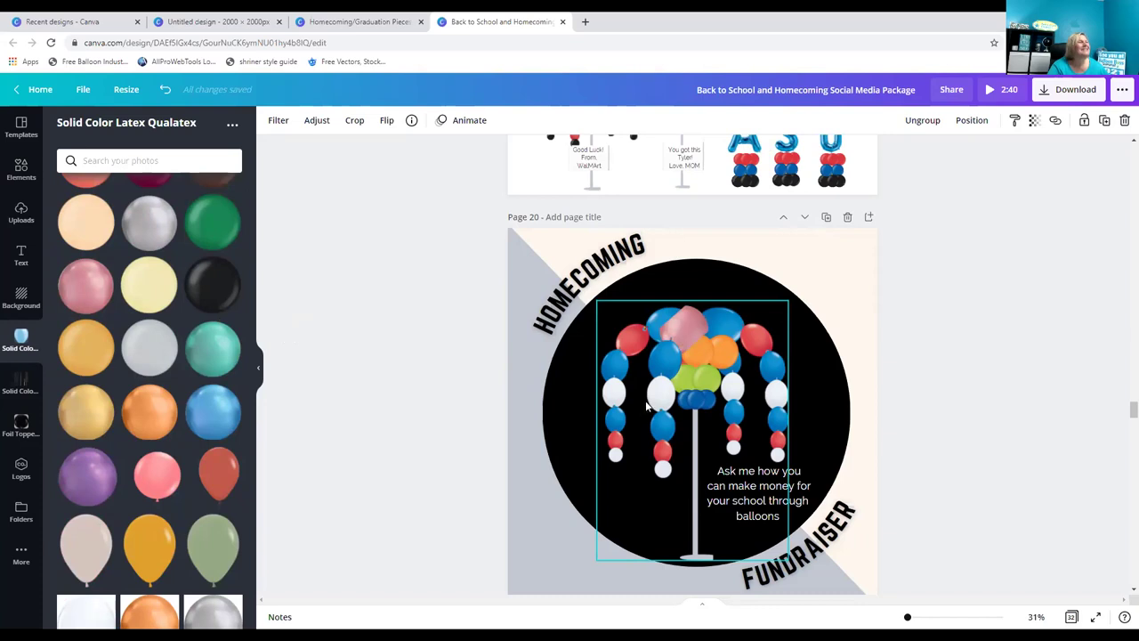
click(166, 92)
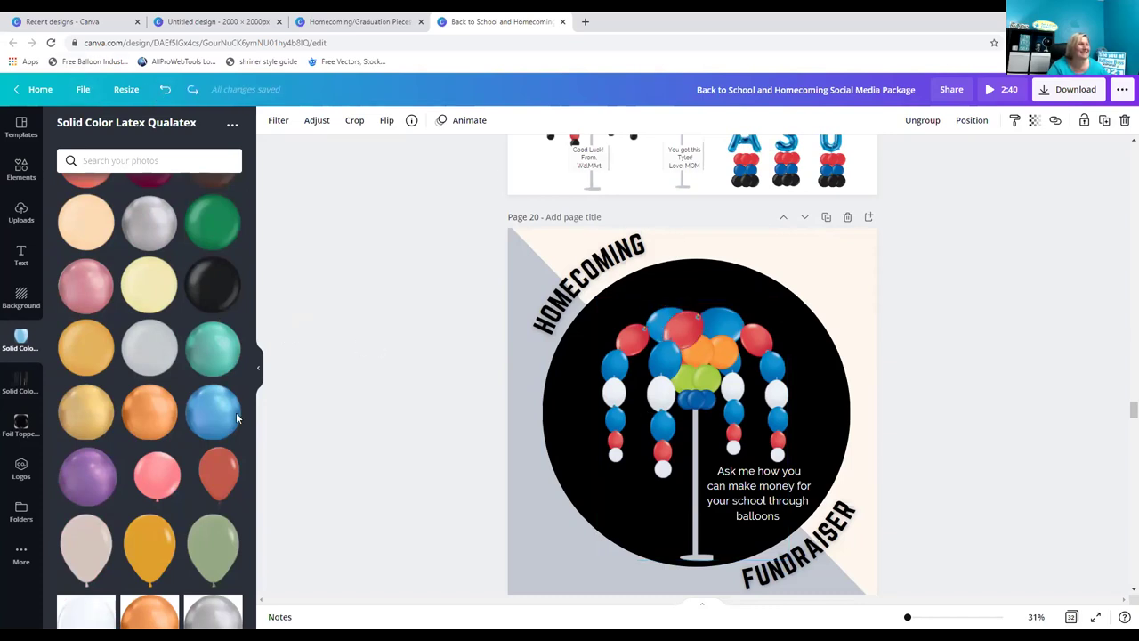
Replace the three large balloons across the crown of the page 20 wind waver with lime green linking balloons.
scroll(155, 411, down, 10)
scroll(156, 411, down, 2)
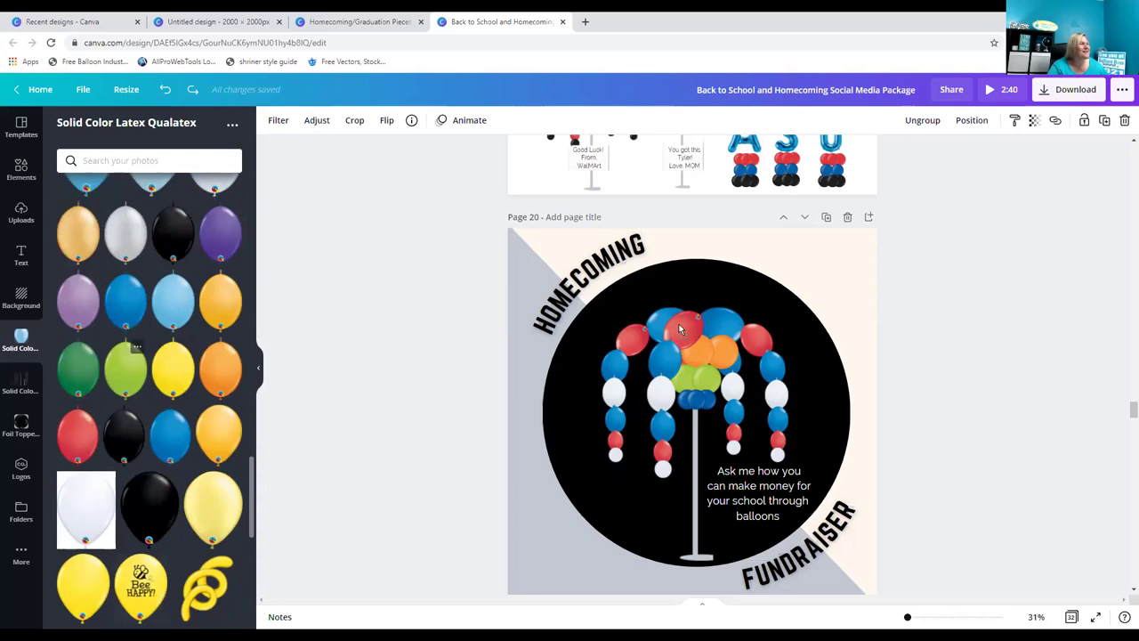
drag(680, 329, 682, 327)
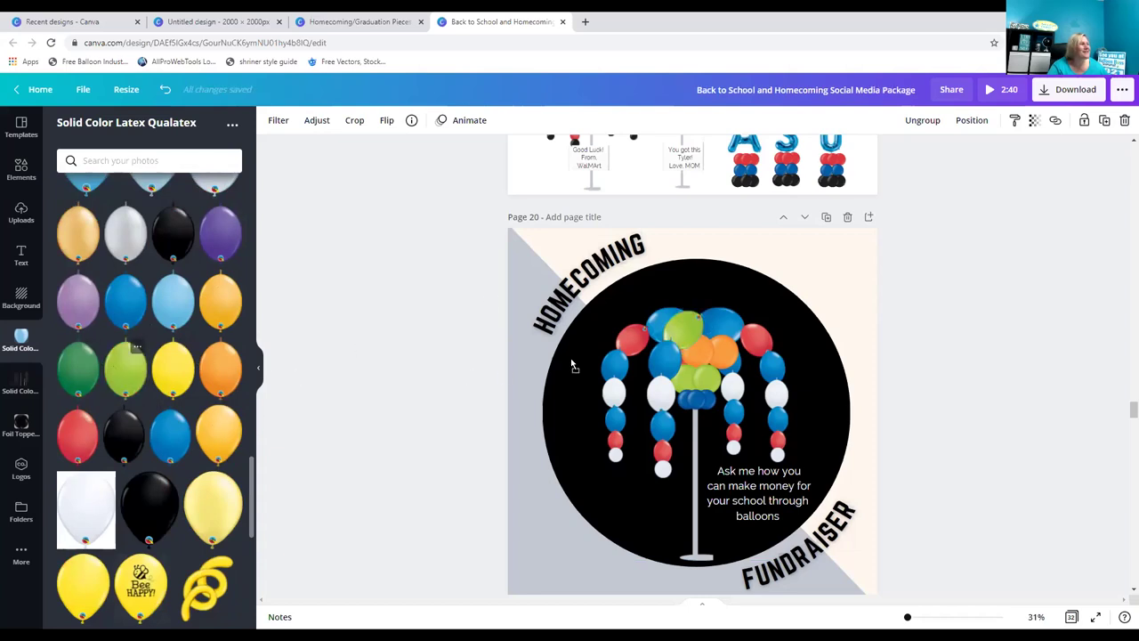
drag(132, 369, 722, 325)
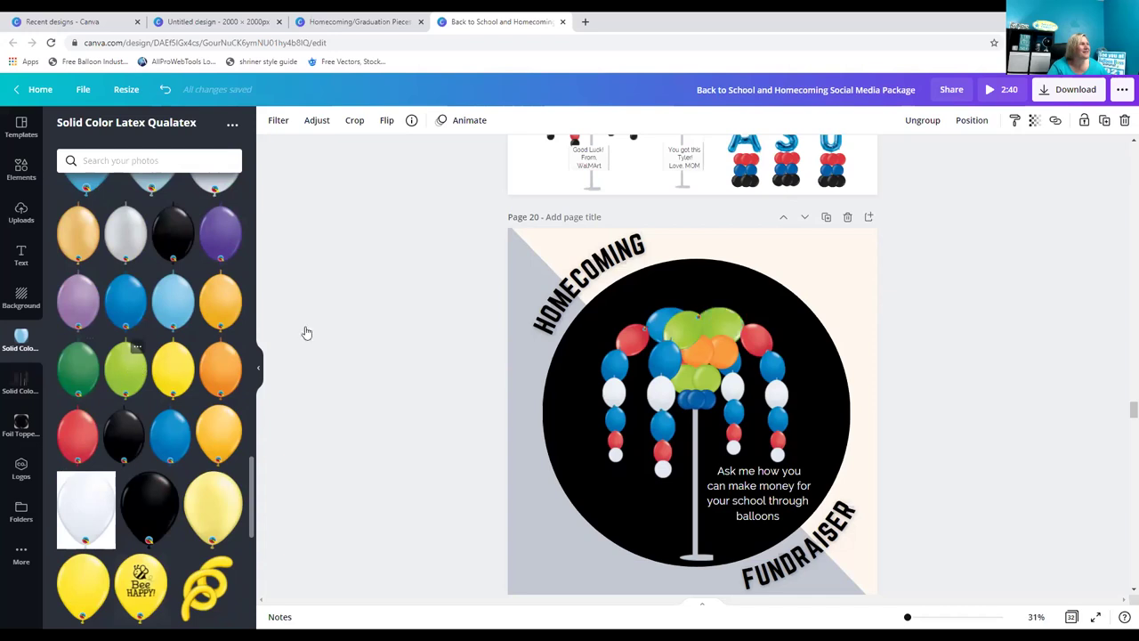
drag(651, 325, 663, 321)
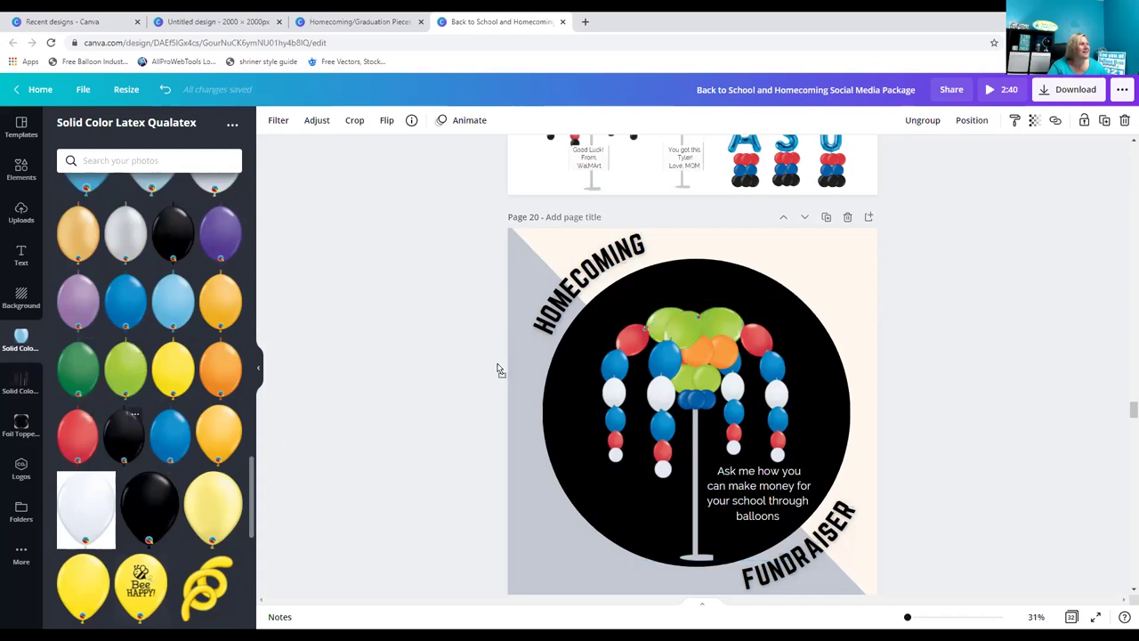
Recolor the two outer red shoulder balloons purple and the uppermost balloon of the front arm light blue.
drag(498, 369, 646, 356)
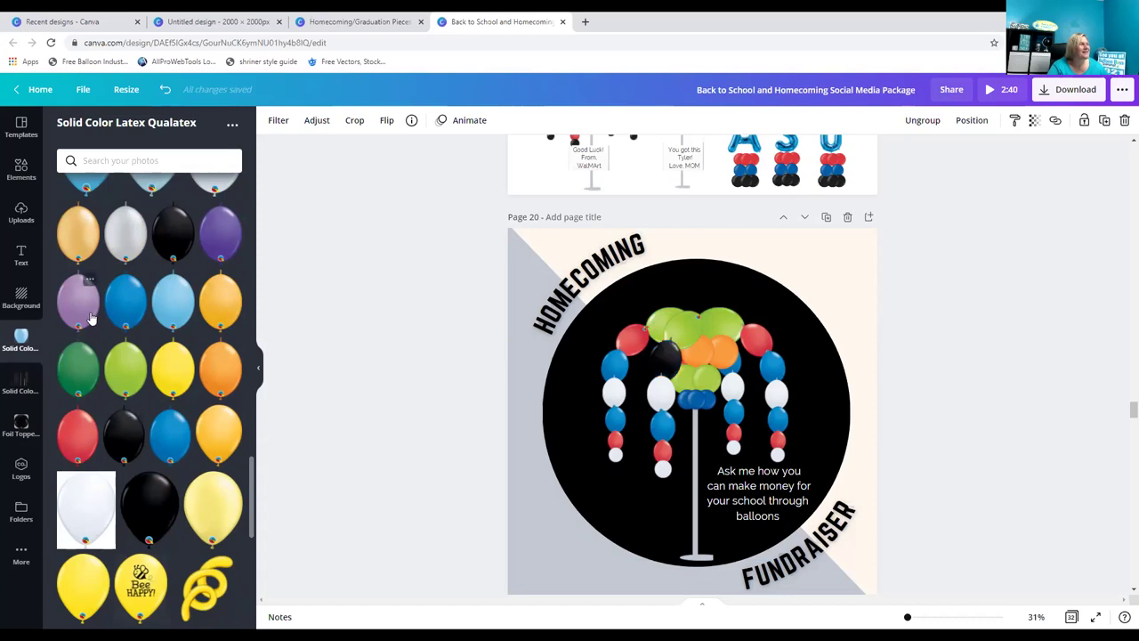
drag(510, 366, 663, 355)
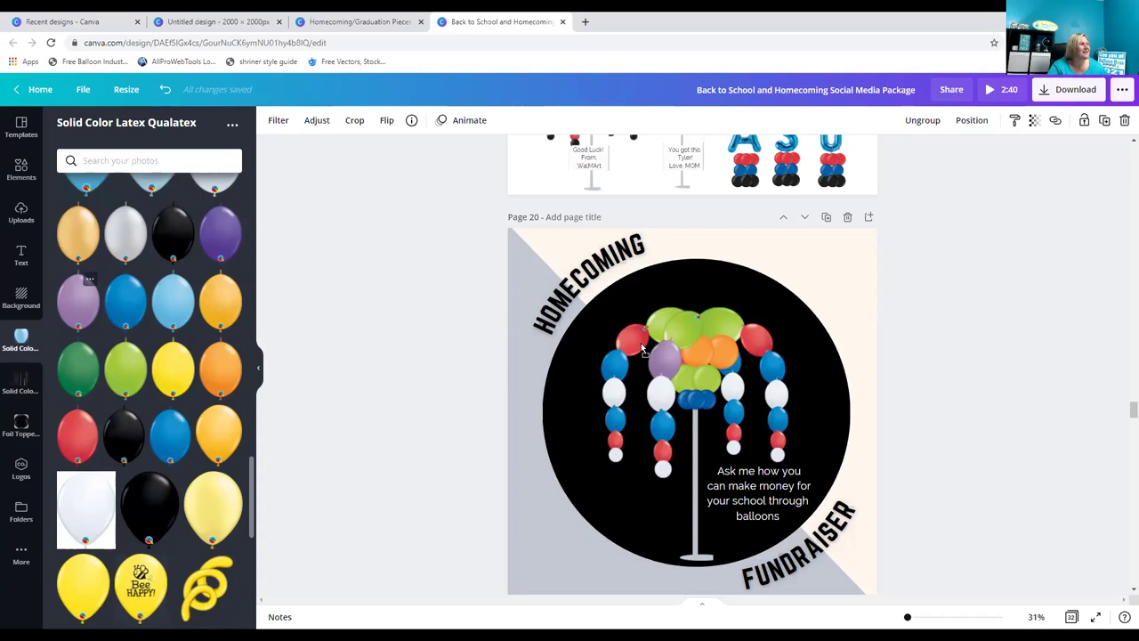
drag(66, 317, 633, 340)
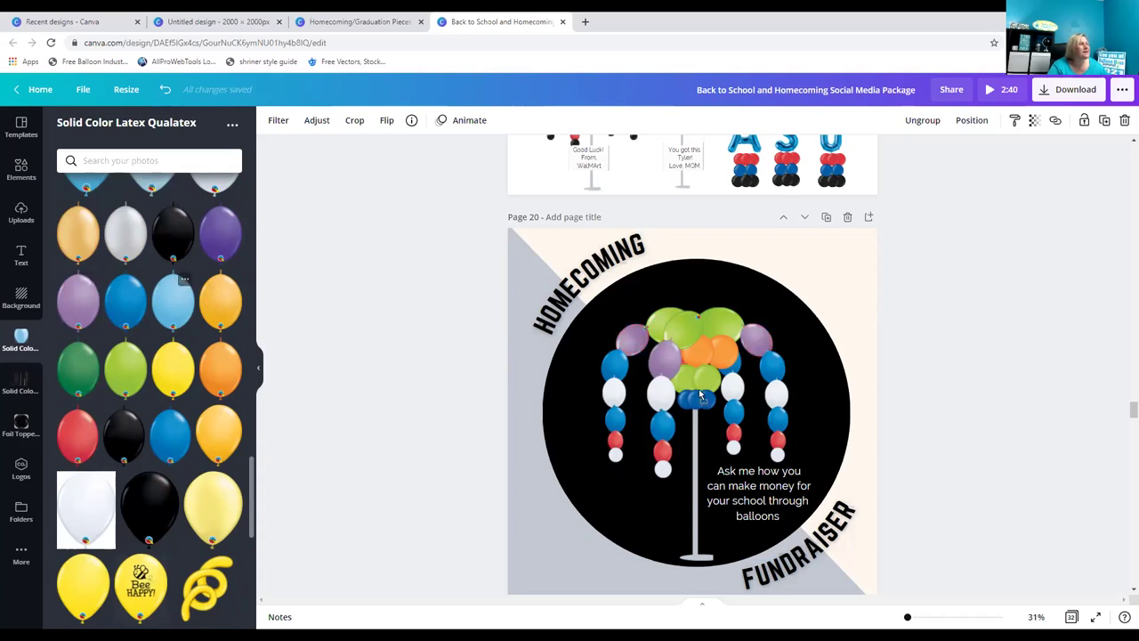
drag(198, 331, 663, 361)
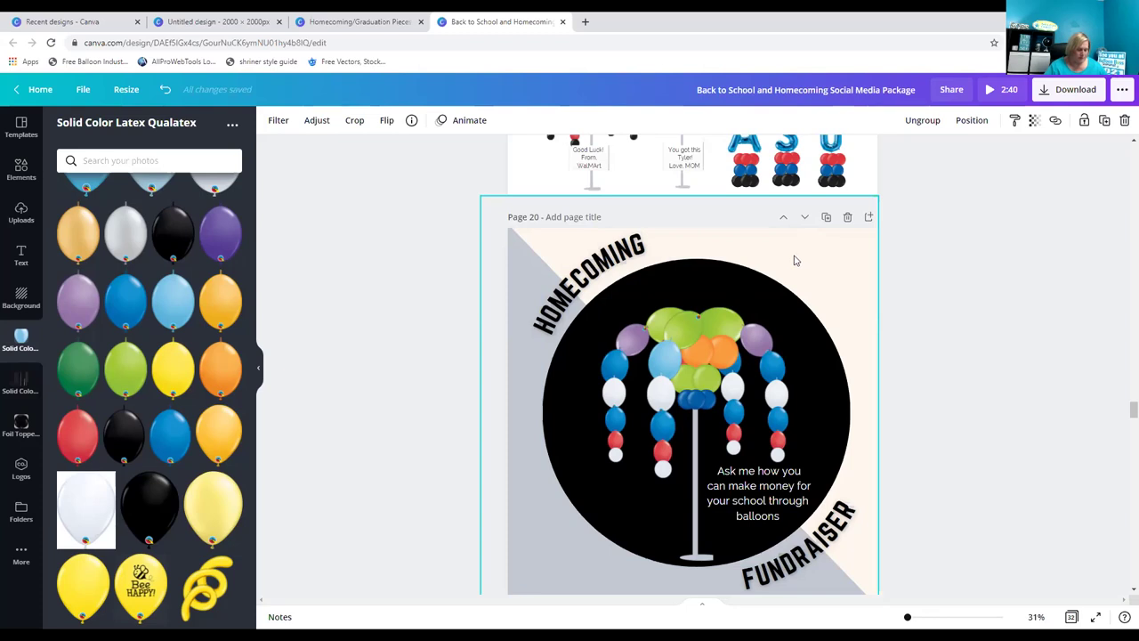
Review the fundraiser designs on pages 19 to 22, including the event photos and the rainbow wind waver.
scroll(837, 318, up, 3)
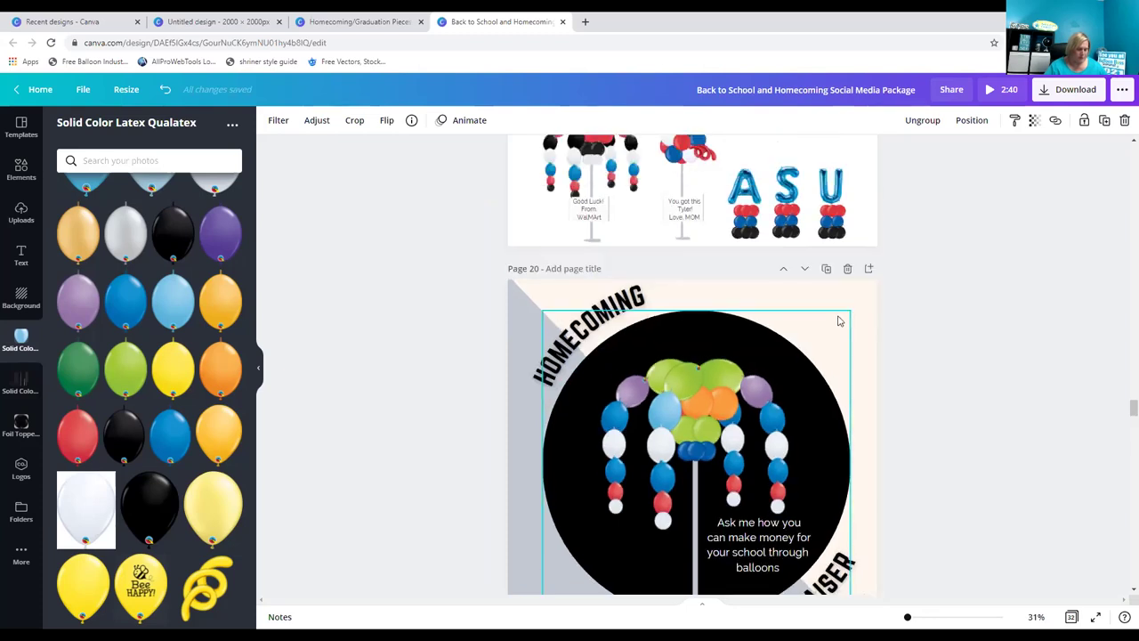
scroll(809, 324, up, 3)
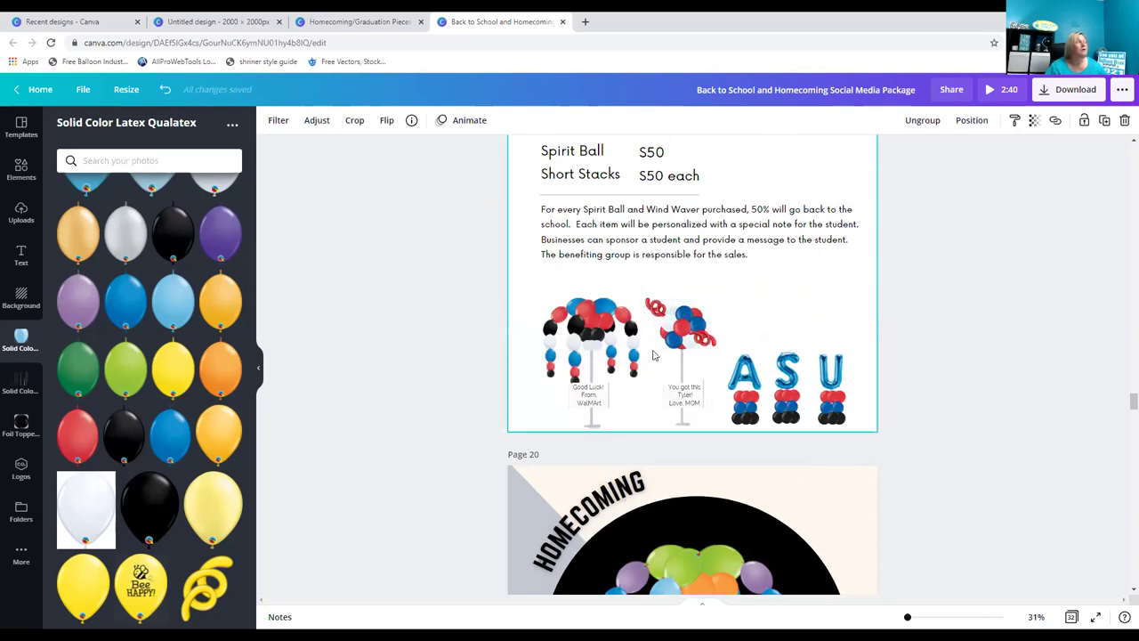
scroll(668, 357, down, 5)
scroll(666, 357, down, 12)
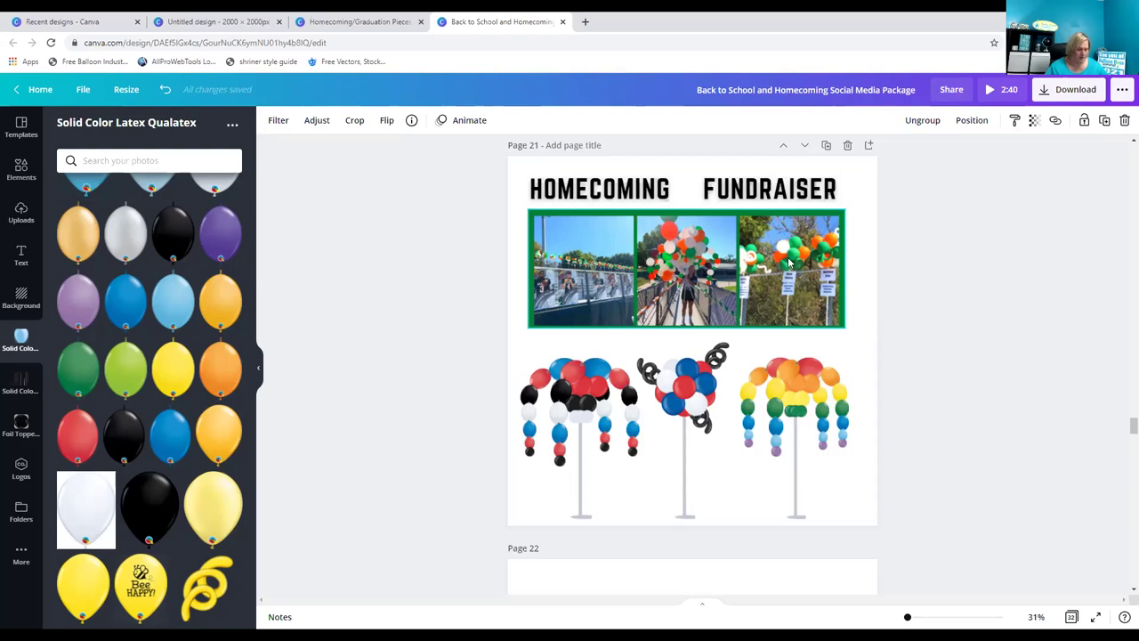
scroll(758, 278, down, 2)
scroll(758, 277, down, 4)
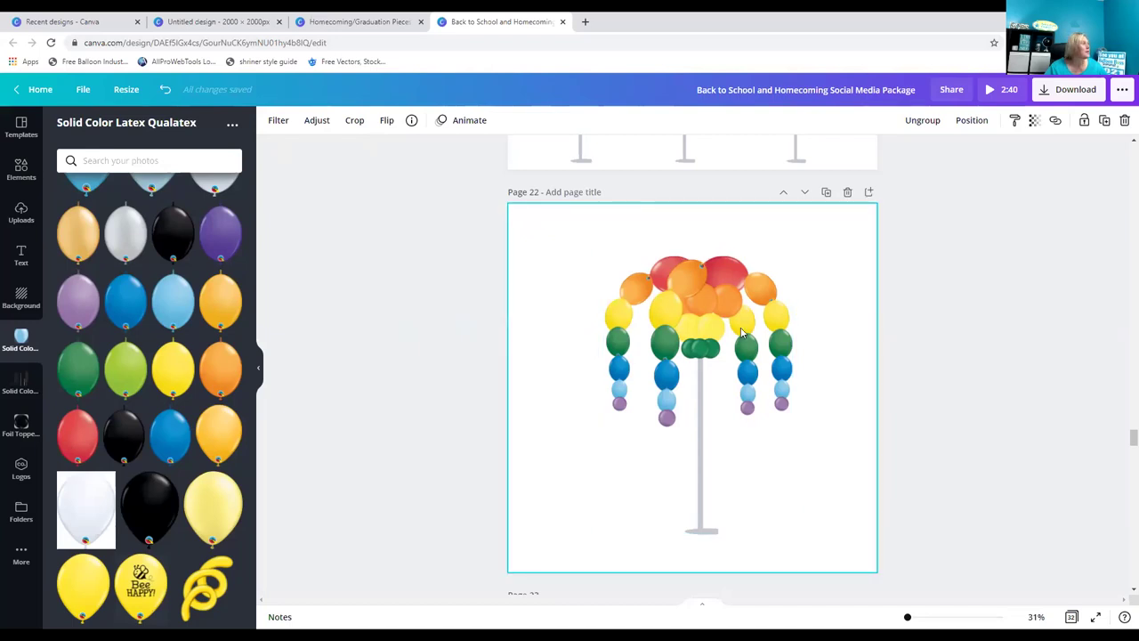
Return to the Raise Funds flyer on page 19 and examine the sponsor note attached to the wind waver.
scroll(825, 324, up, 1)
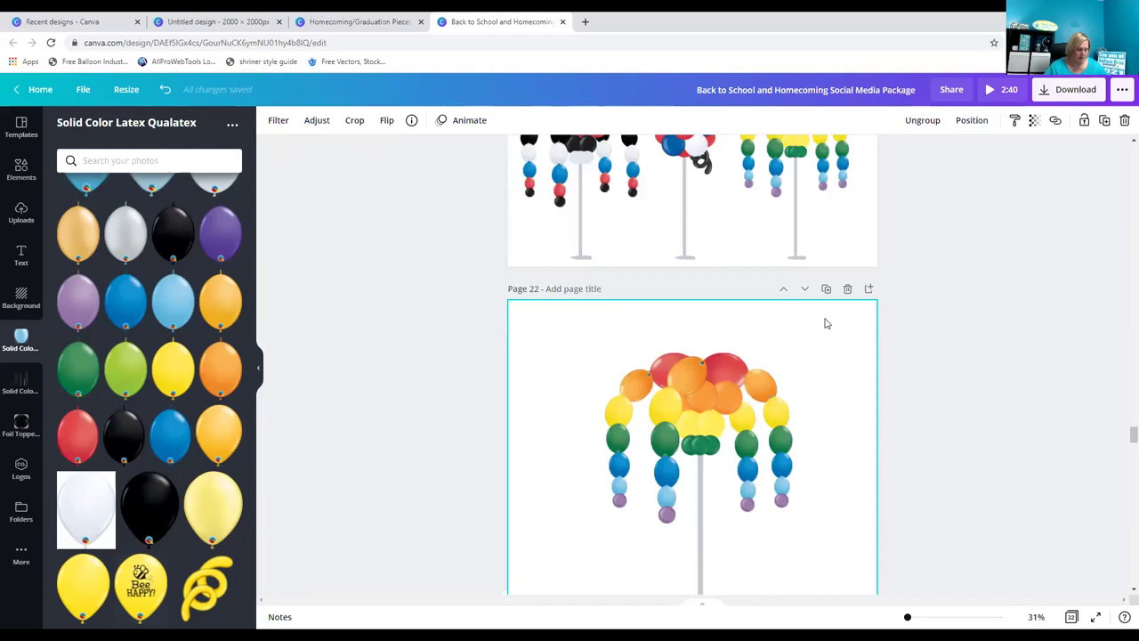
scroll(825, 324, up, 13)
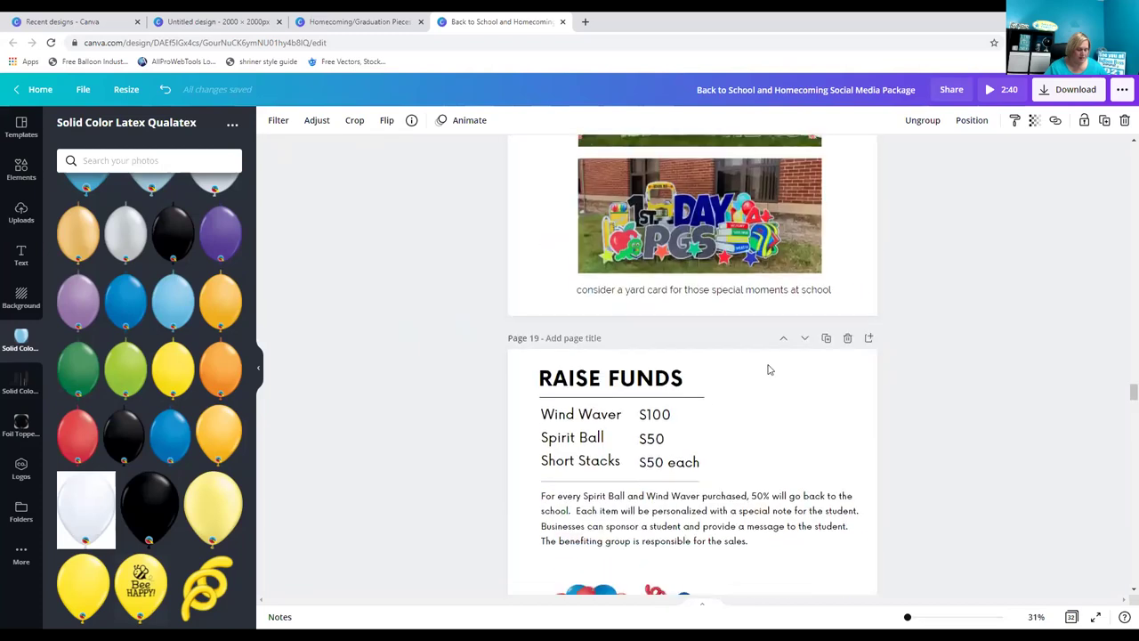
scroll(588, 373, down, 3)
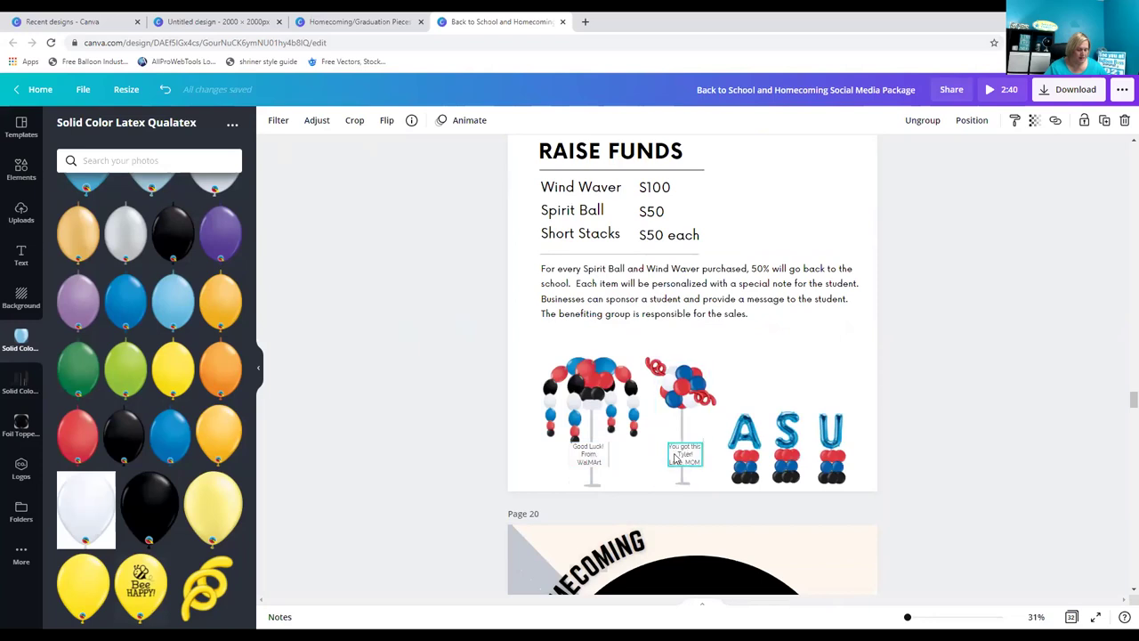
click(605, 458)
click(599, 456)
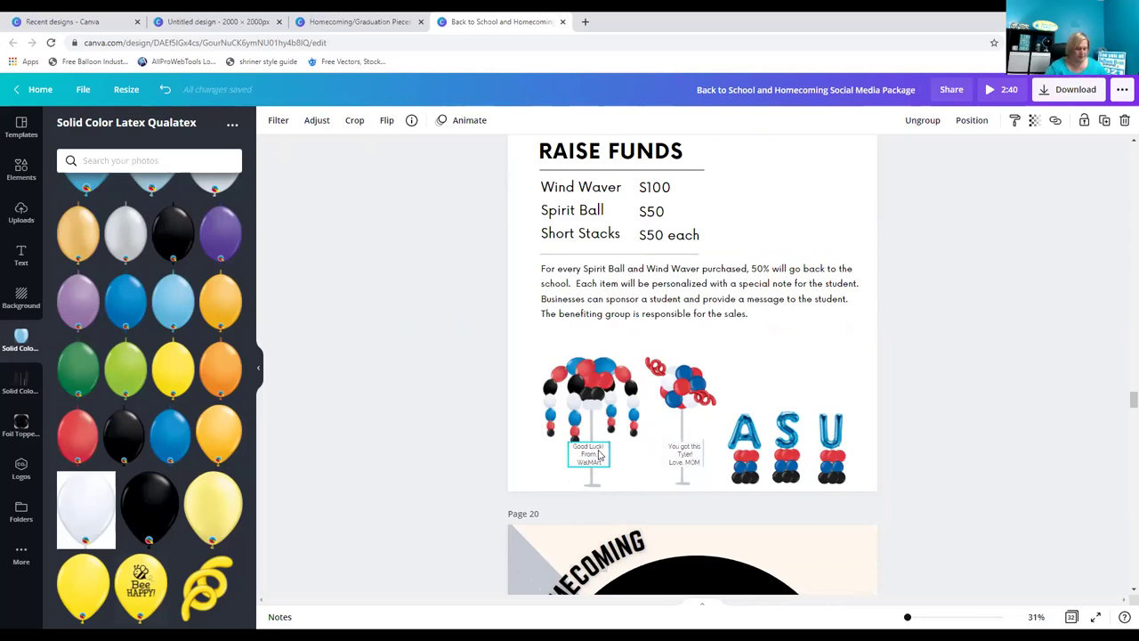
click(590, 443)
click(591, 449)
click(593, 461)
click(597, 459)
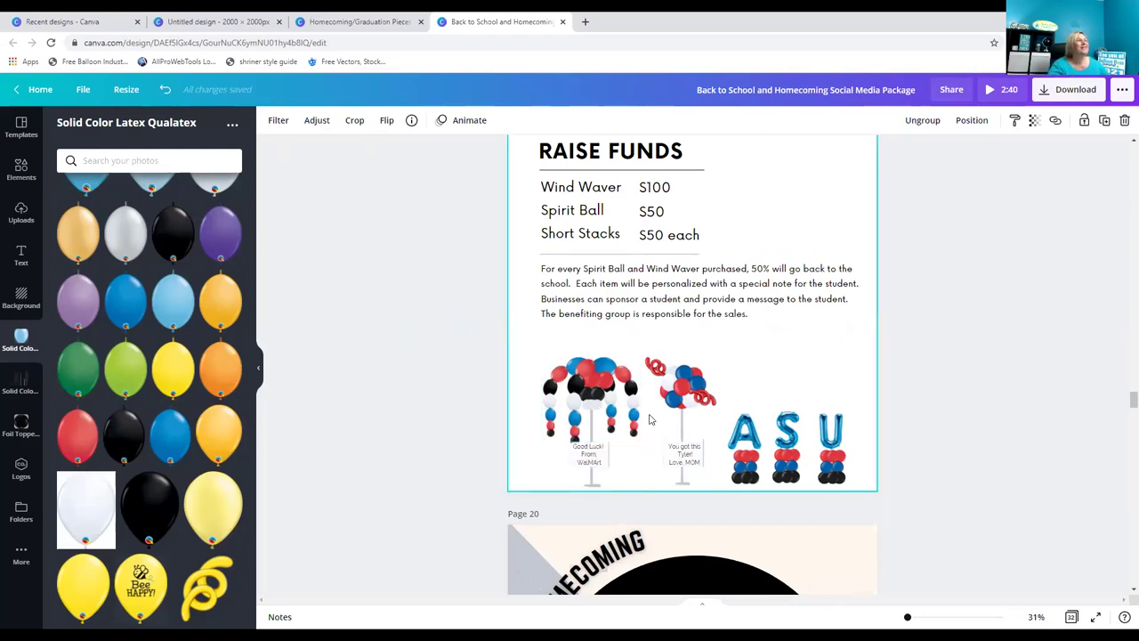
scroll(650, 419, up, 10)
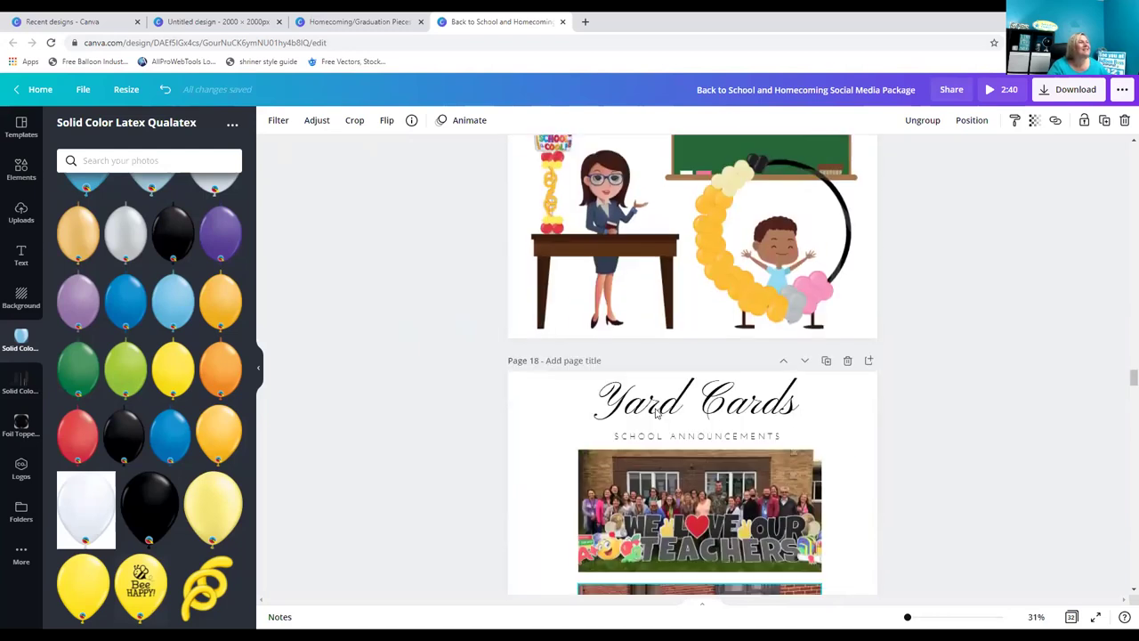
Switch to the Homecoming/Graduation Pieces design and go to the football player balloon arch on page 2.
scroll(656, 412, up, 3)
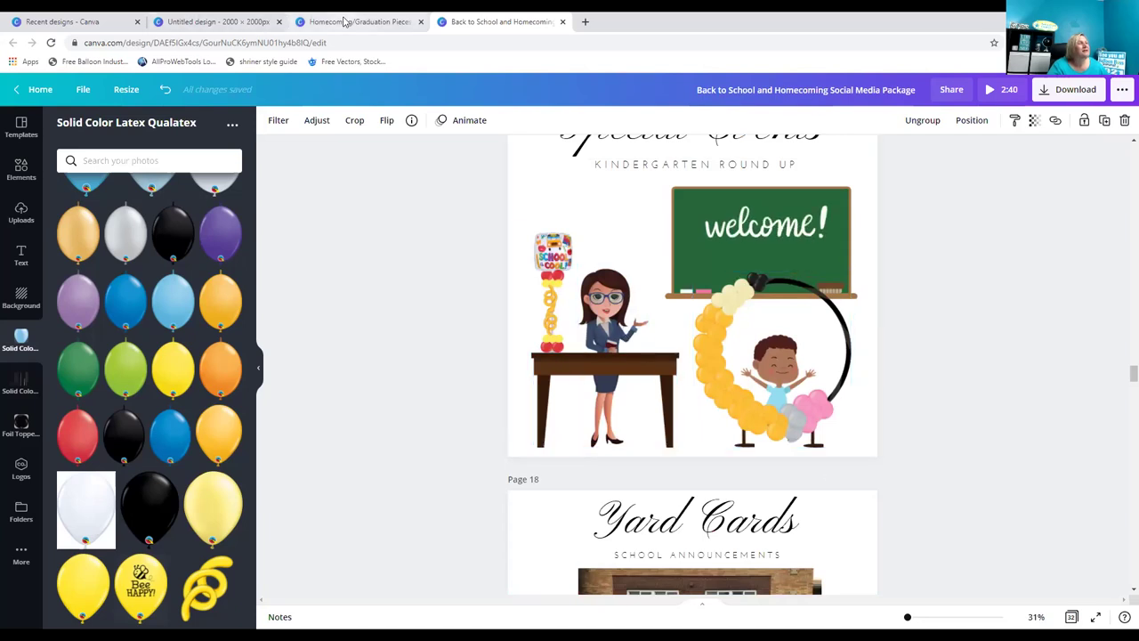
click(345, 21)
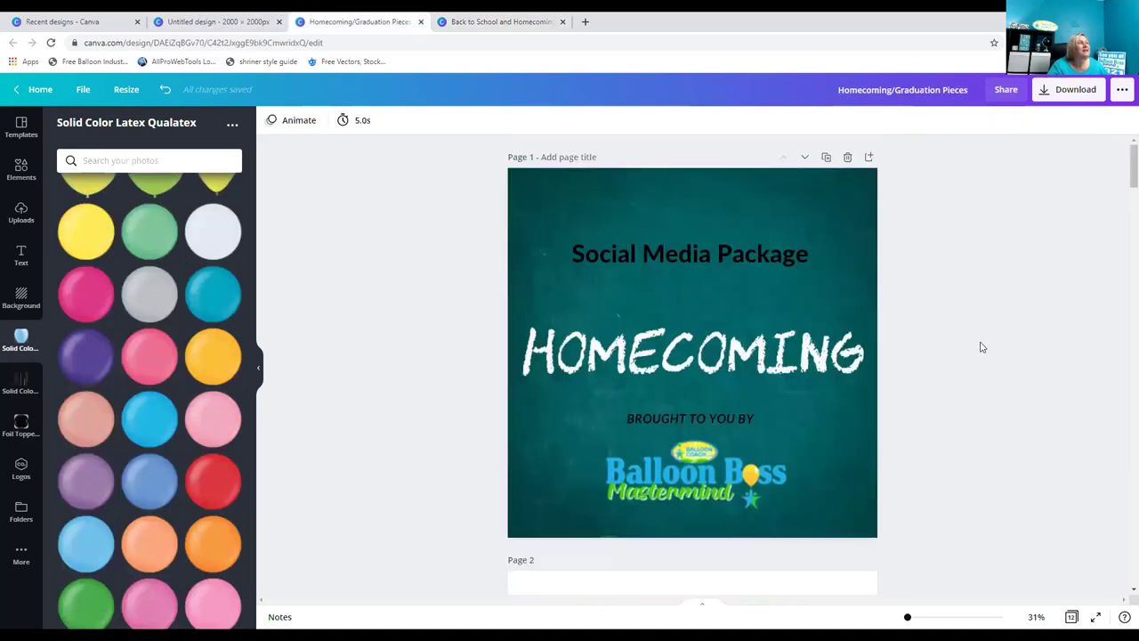
scroll(944, 333, down, 6)
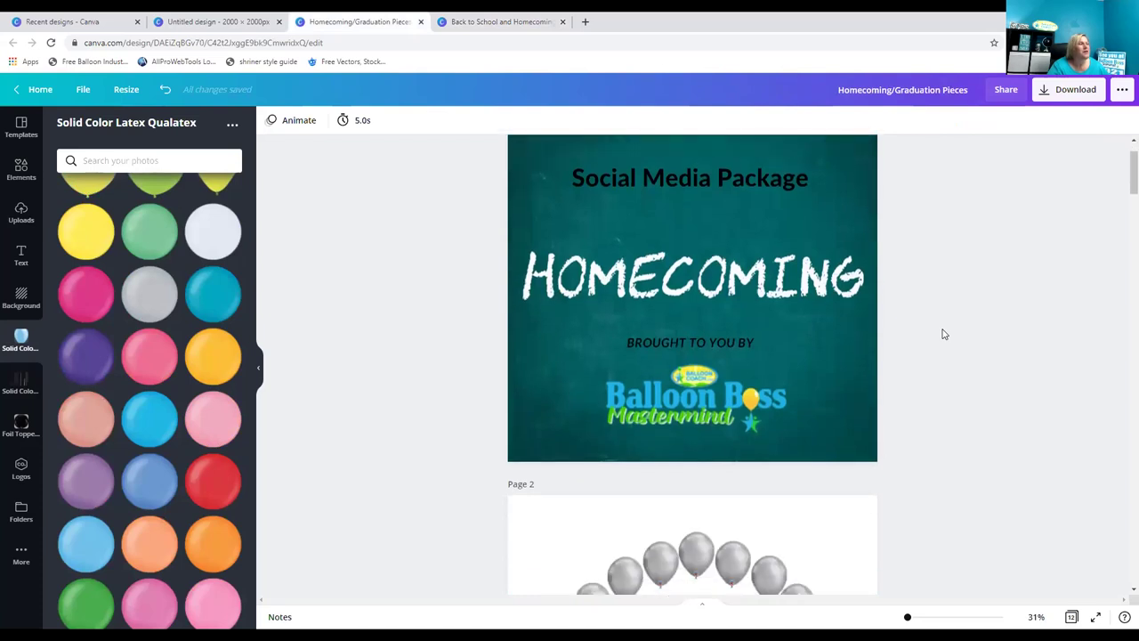
scroll(942, 336, up, 3)
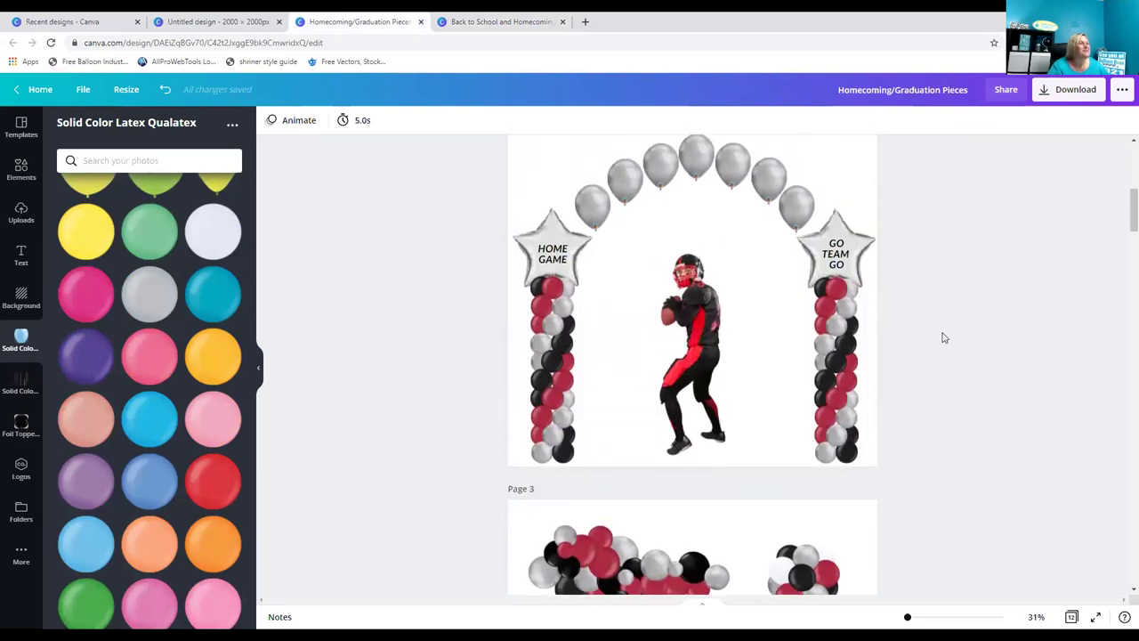
click(663, 365)
click(590, 427)
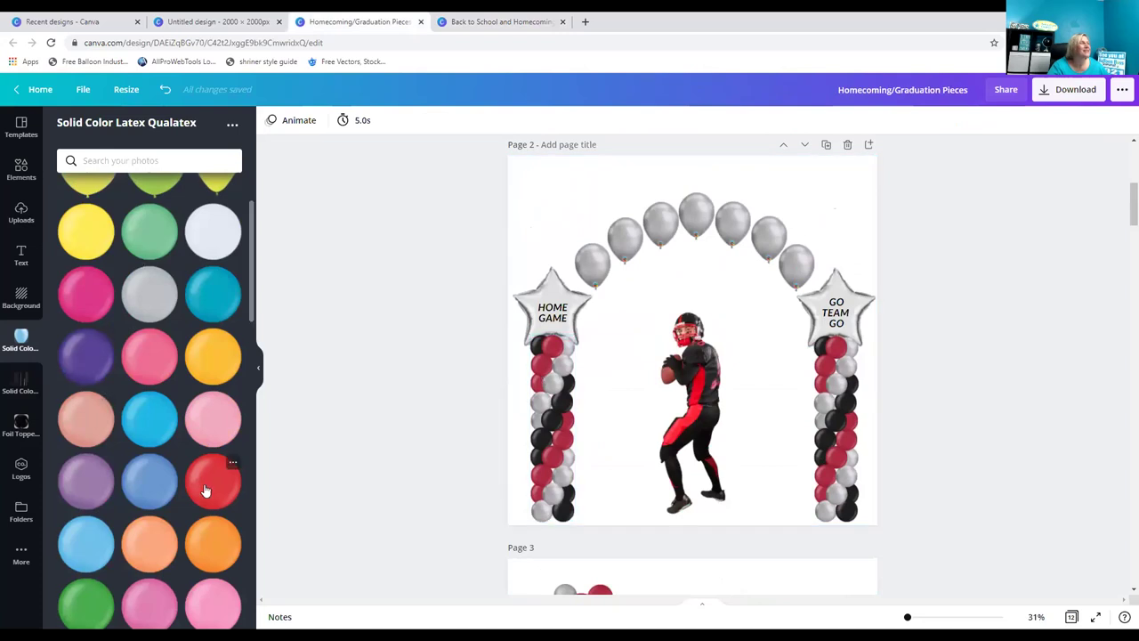
Recolor the silver balloons in the upper half of the HOME GAME column dark green using round latex balloons.
scroll(169, 443, down, 2)
scroll(163, 441, down, 2)
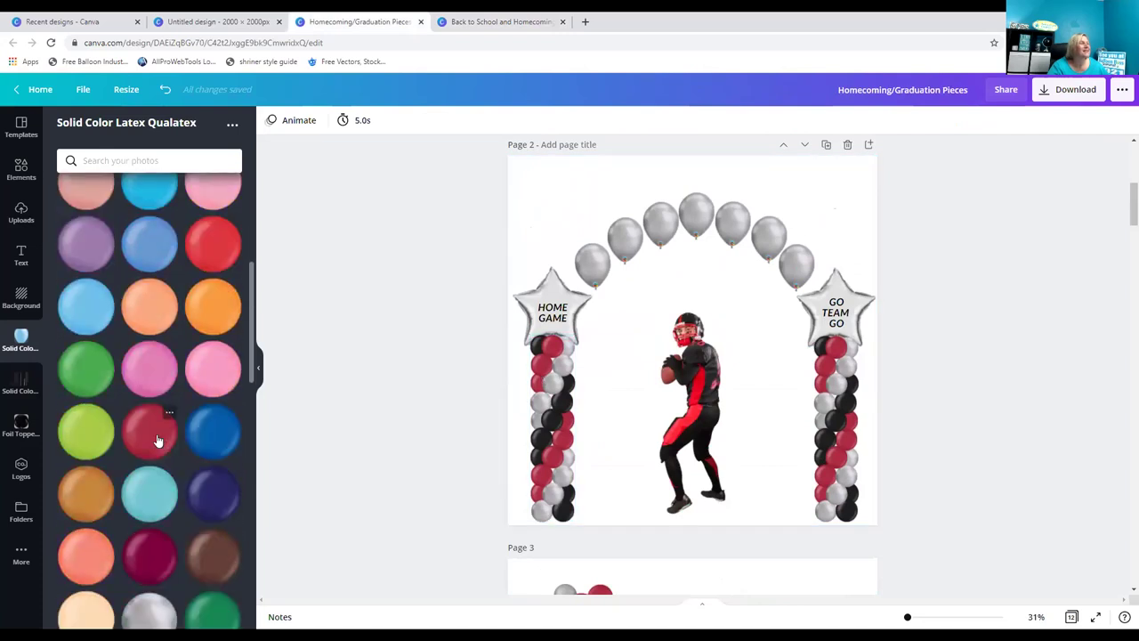
scroll(157, 442, down, 2)
scroll(156, 438, down, 1)
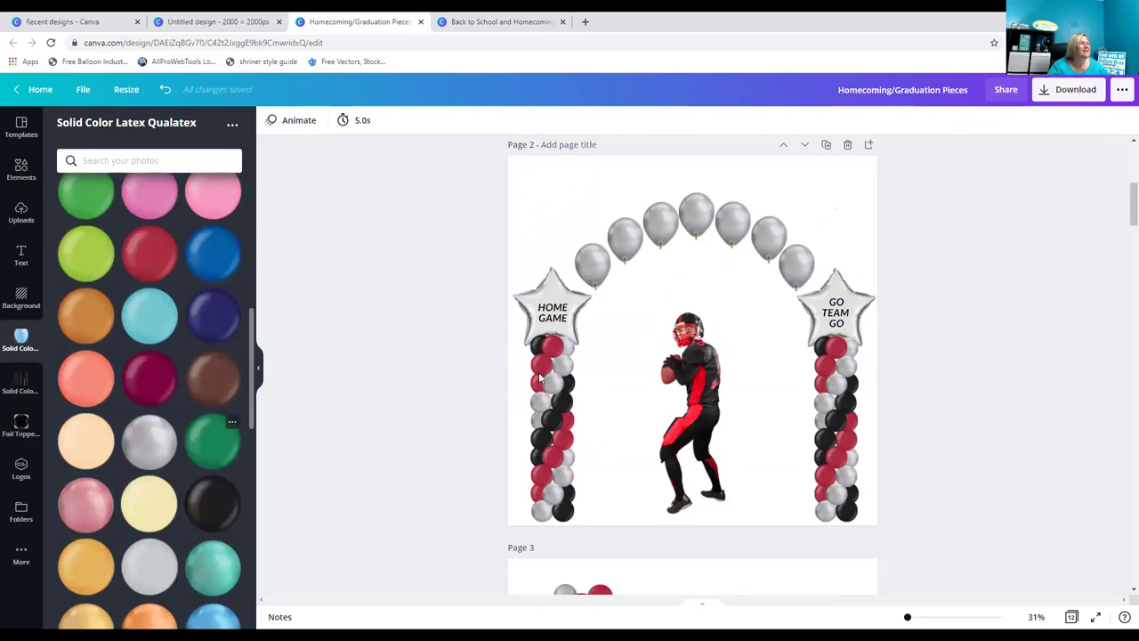
click(205, 452)
drag(204, 444, 564, 365)
click(204, 447)
click(210, 443)
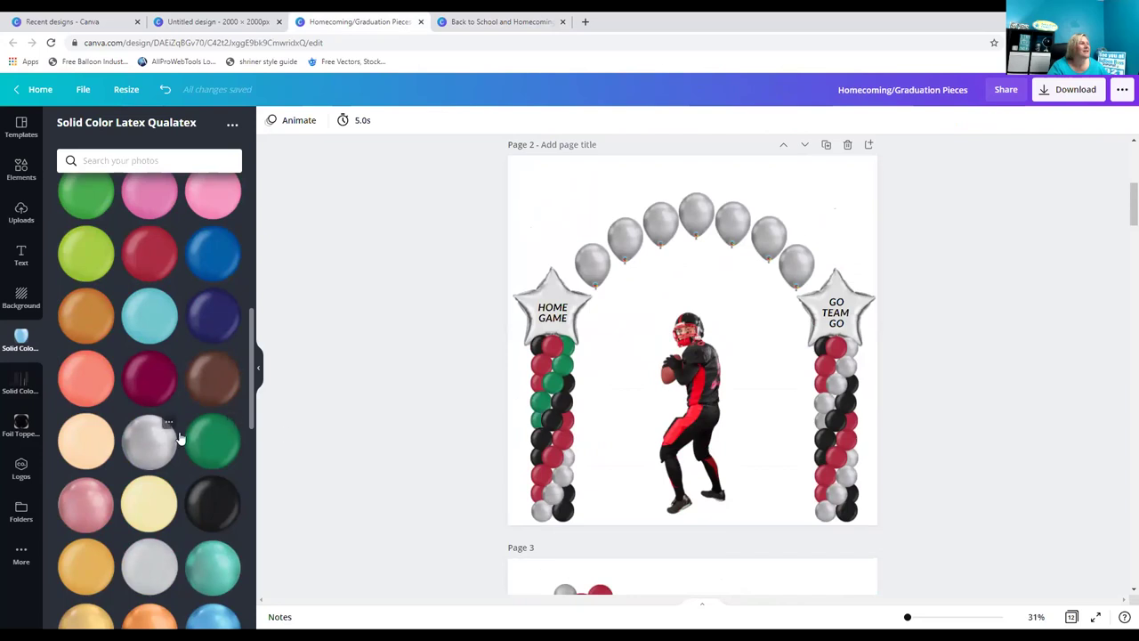
Recolor the remaining silver balloons in the lower half of the HOME GAME column dark green.
drag(216, 448, 549, 464)
drag(219, 447, 568, 457)
drag(212, 445, 564, 474)
drag(211, 445, 552, 492)
click(538, 513)
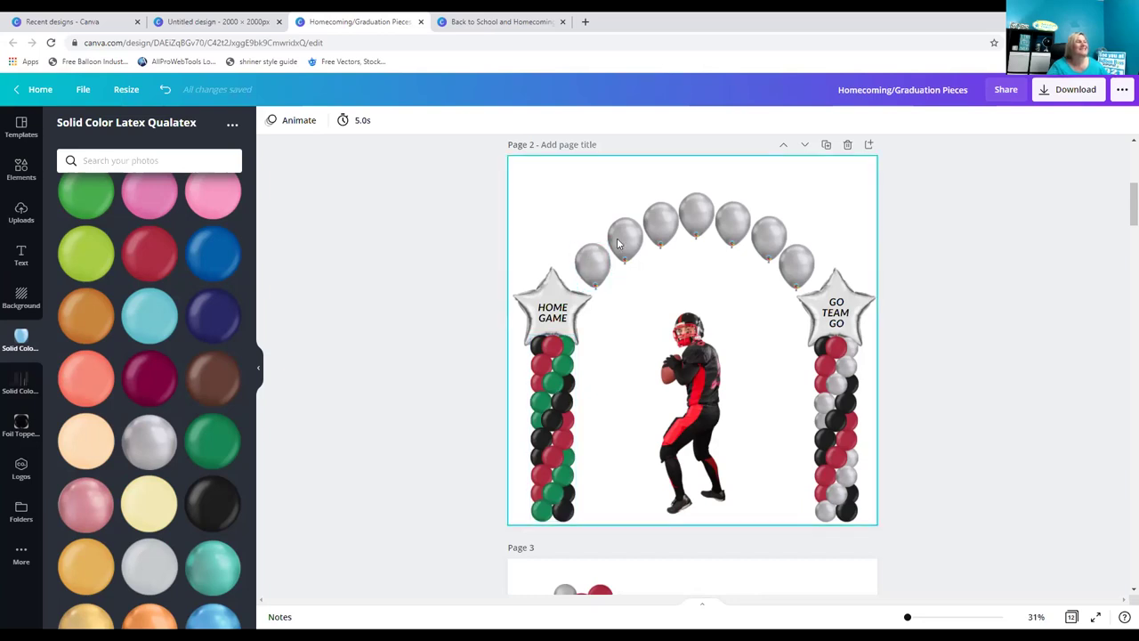
Replace the three silver arch balloons nearest the HOME GAME topper with sage green latex balloons.
click(616, 353)
scroll(200, 391, down, 5)
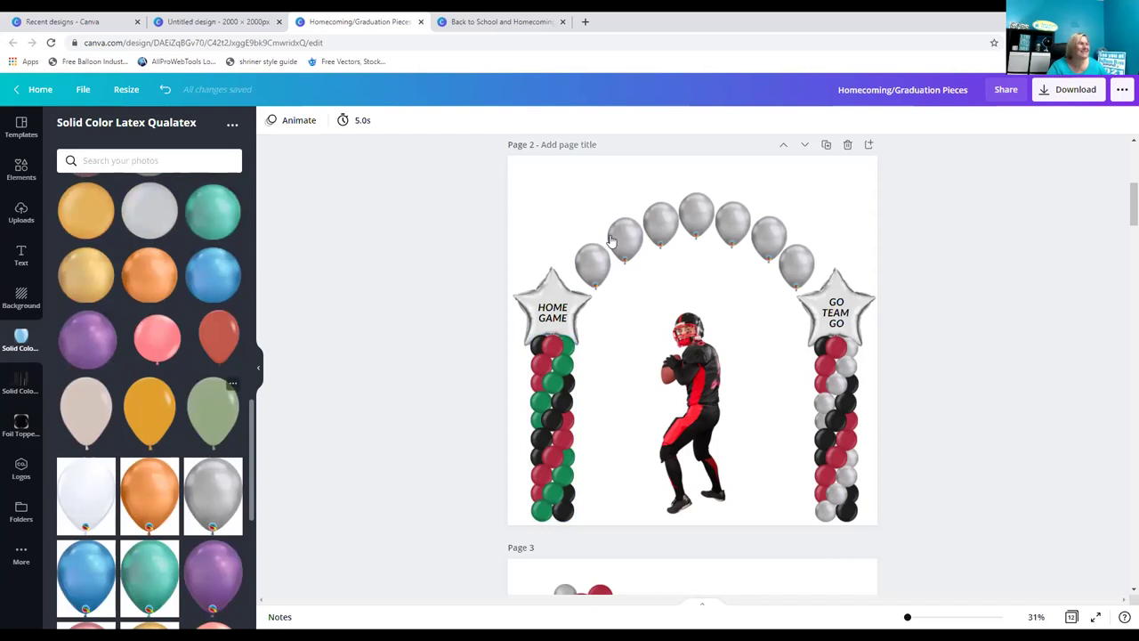
drag(189, 422, 625, 241)
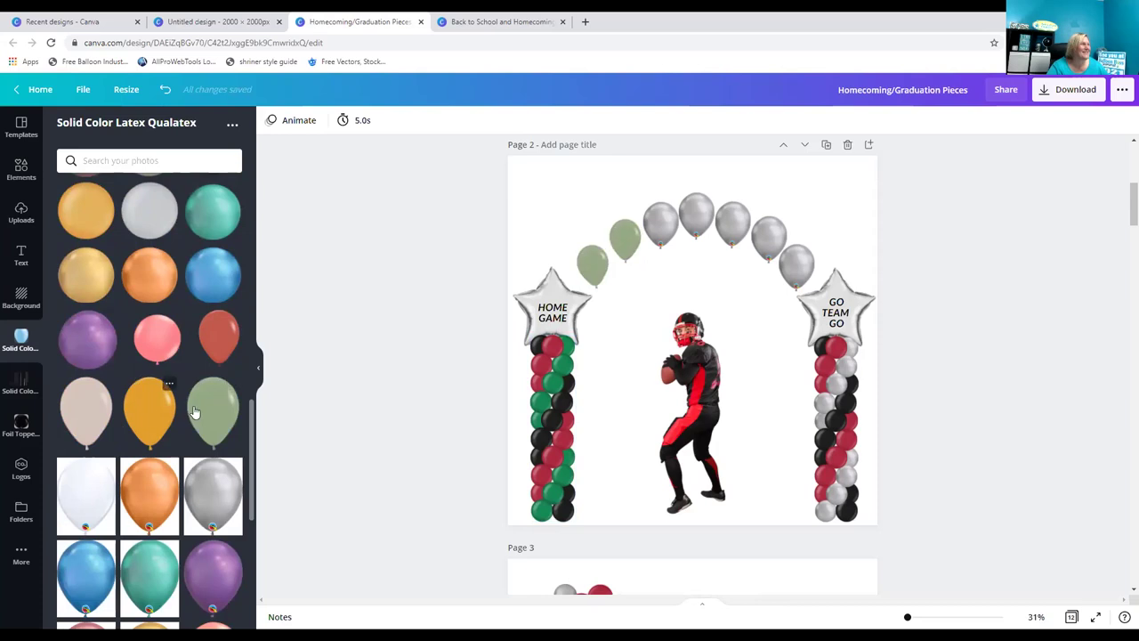
drag(212, 411, 661, 221)
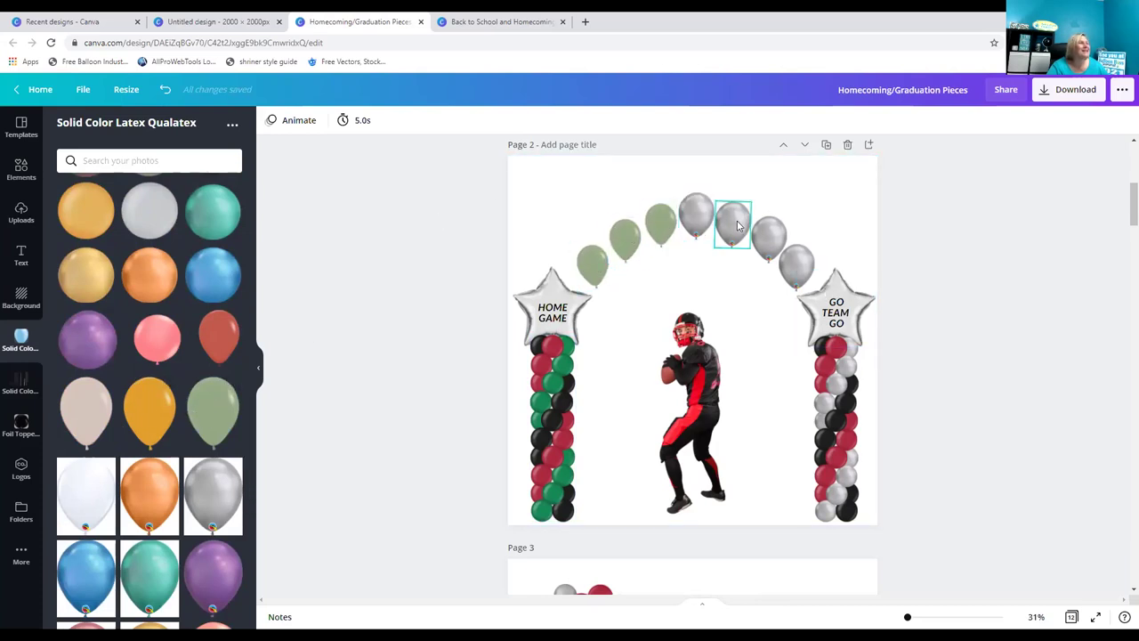
Try a purple star, a yellow star and a silver round foil in place of the HOME GAME star topper.
click(547, 287)
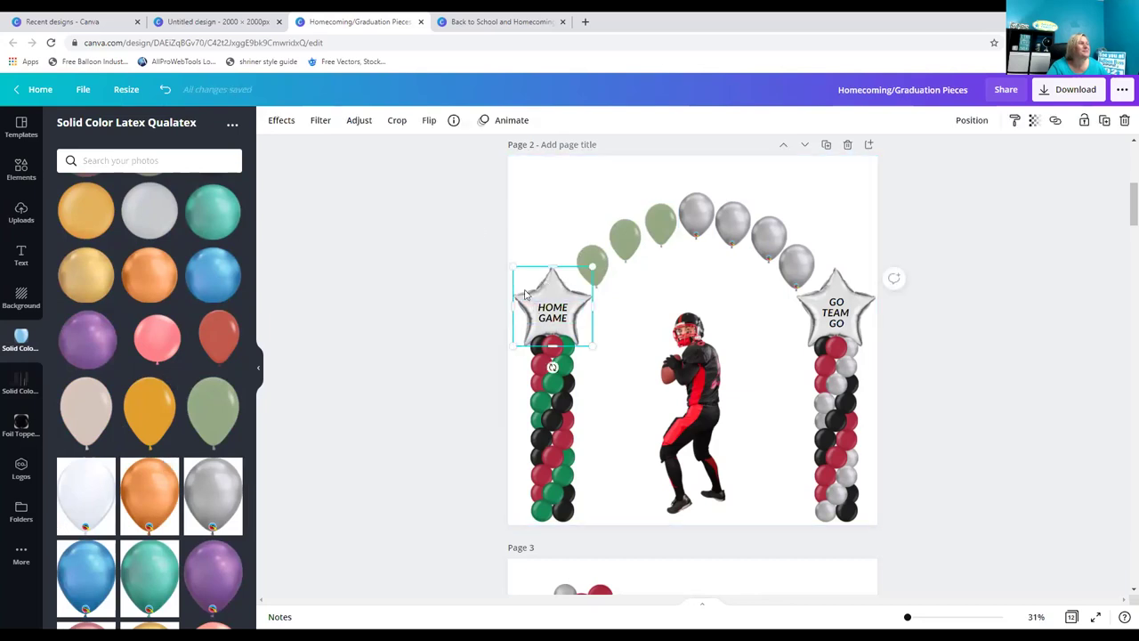
click(22, 422)
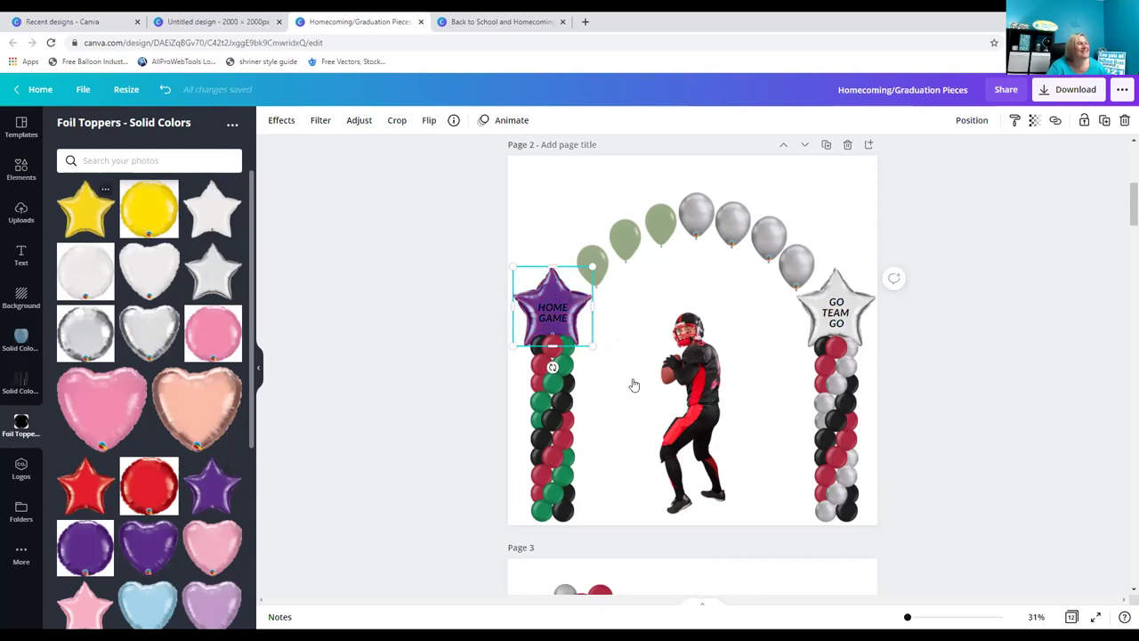
click(495, 276)
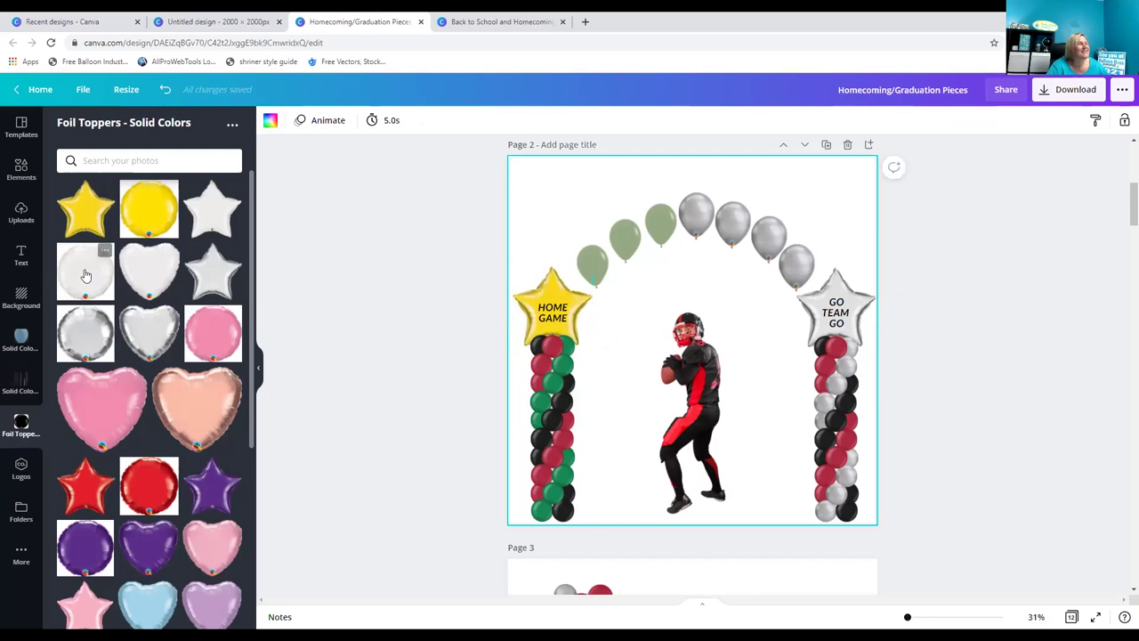
drag(84, 275, 207, 319)
drag(537, 283, 538, 286)
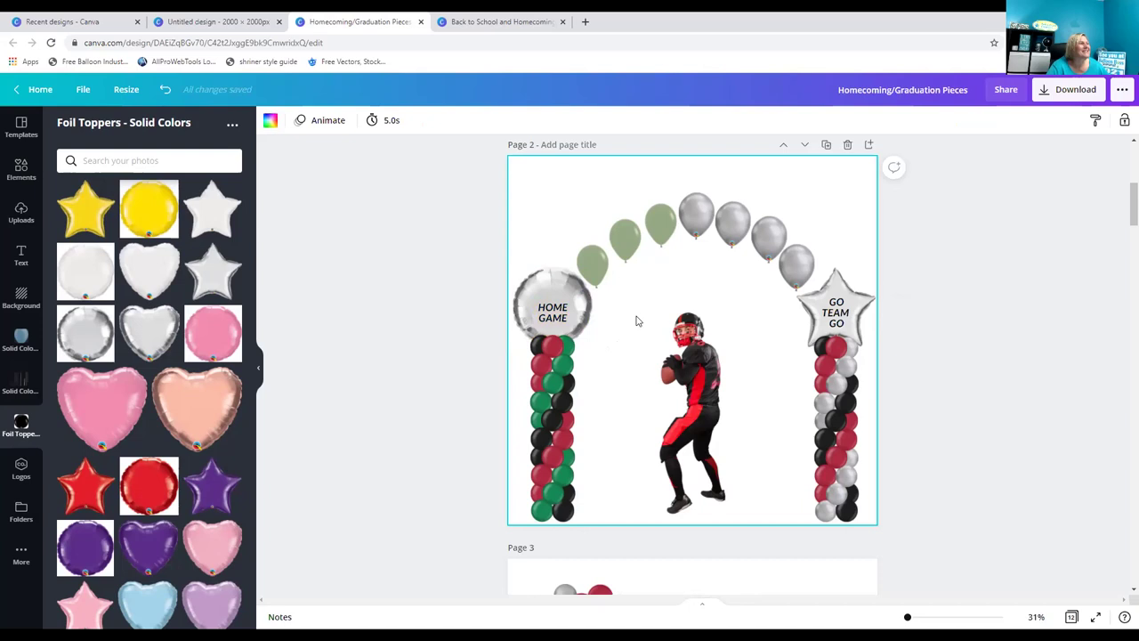
Copy and paste the recolored HOME GAME column, placing the duplicate between the original column and the football player.
right_click(548, 380)
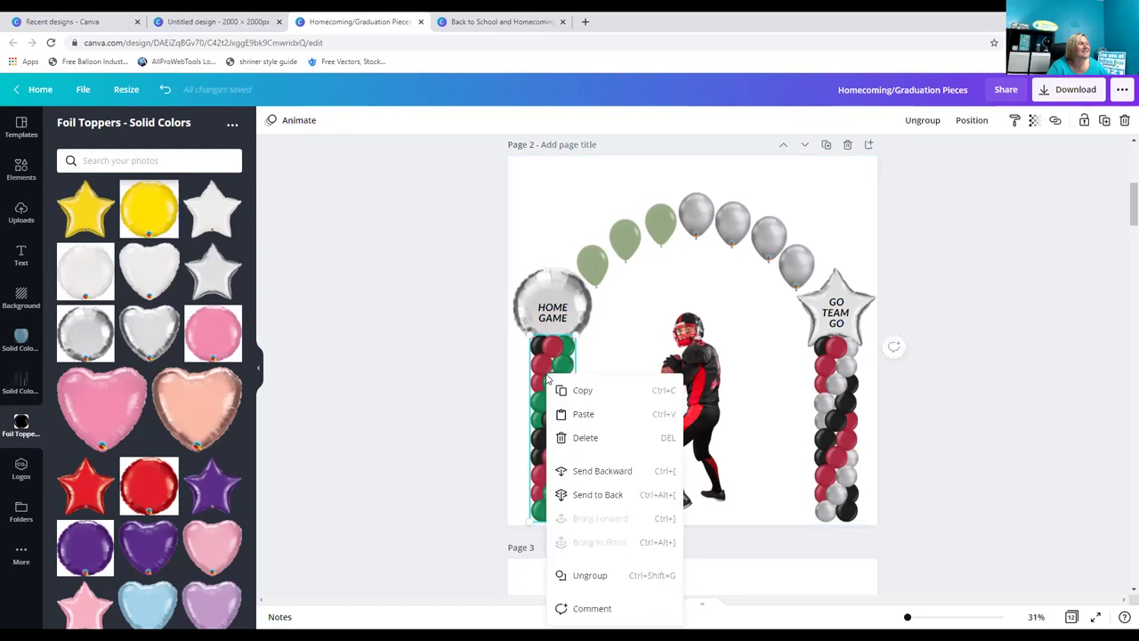
click(587, 395)
right_click(612, 365)
click(648, 398)
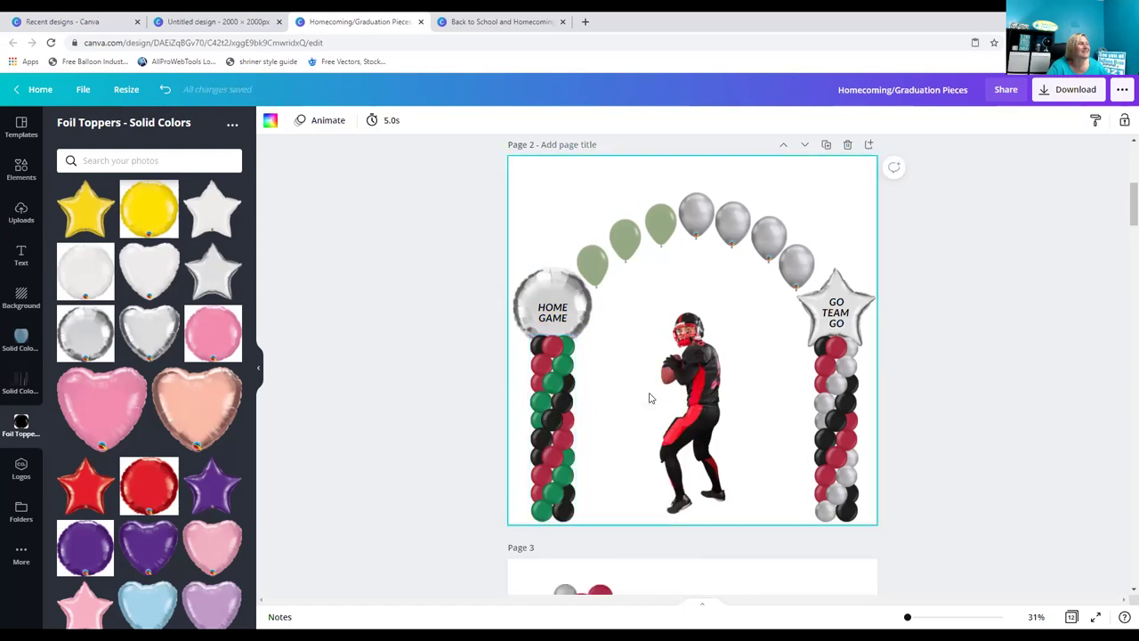
drag(560, 405, 614, 392)
Ungroup the duplicate column and slightly move one of its upper red balloons on its own.
right_click(614, 392)
click(599, 358)
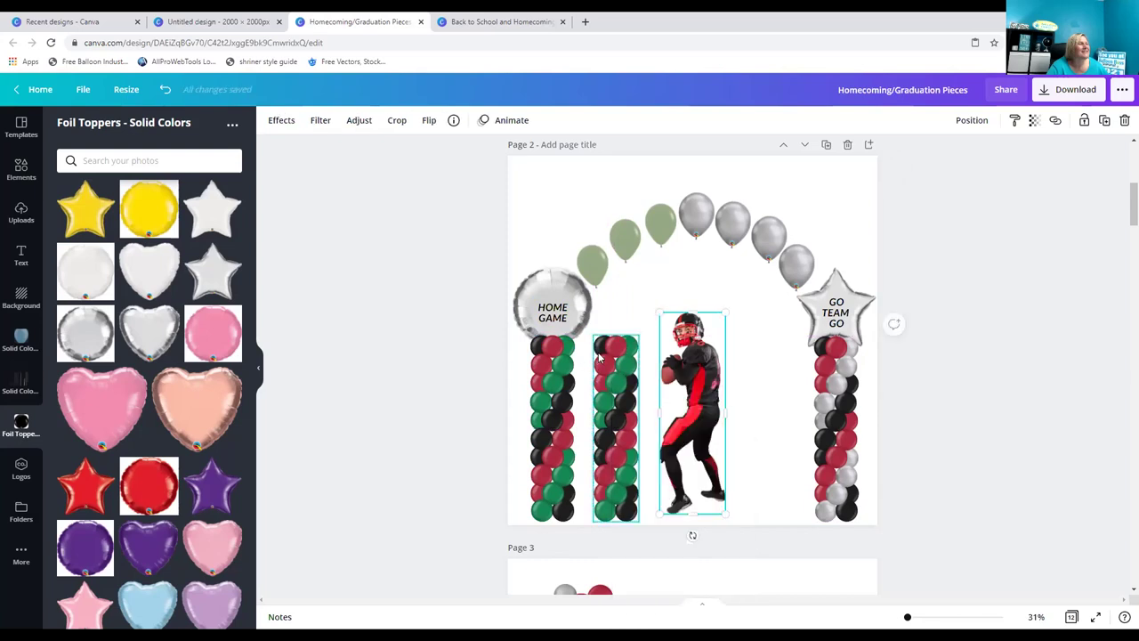
right_click(599, 358)
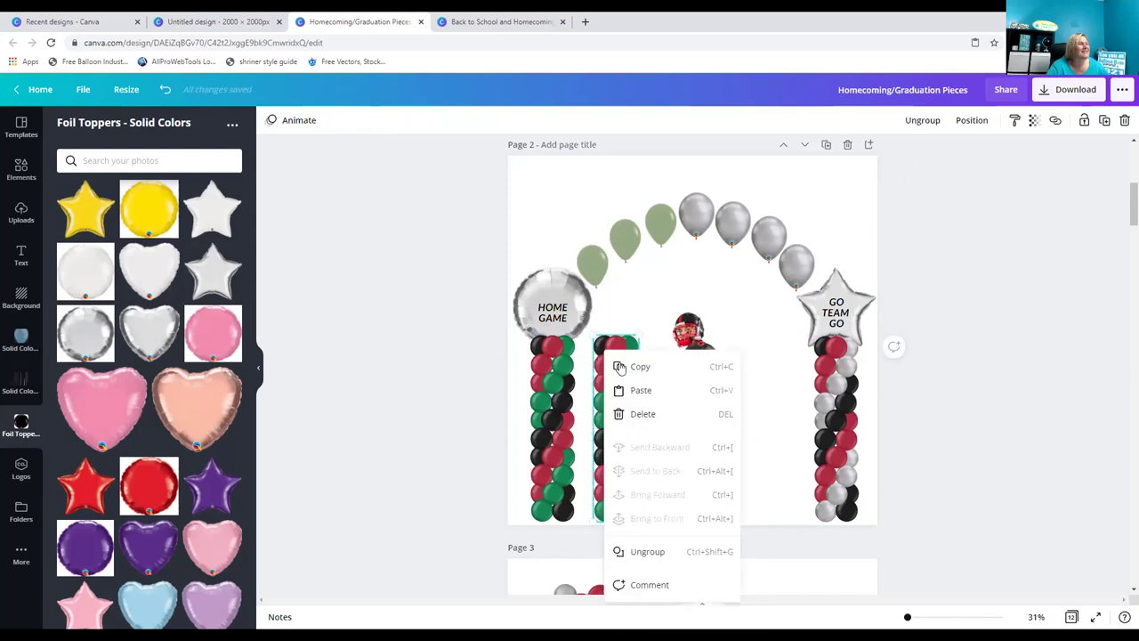
click(648, 551)
click(643, 320)
mouse_move(614, 352)
mouse_down()
mouse_move(658, 217)
mouse_move(614, 348)
mouse_up()
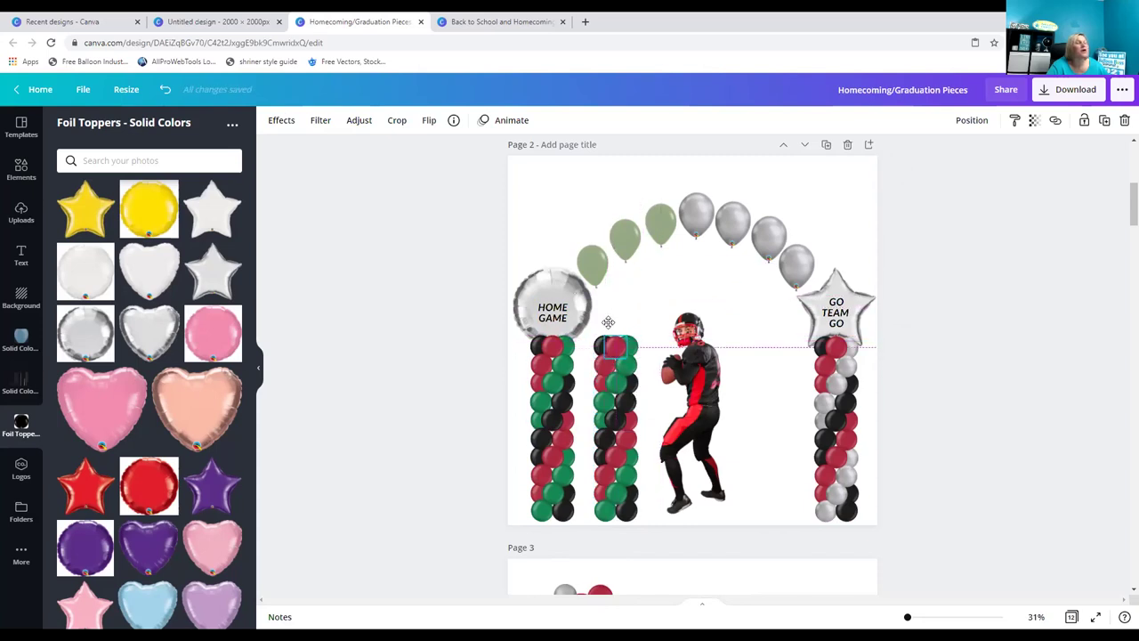
click(607, 323)
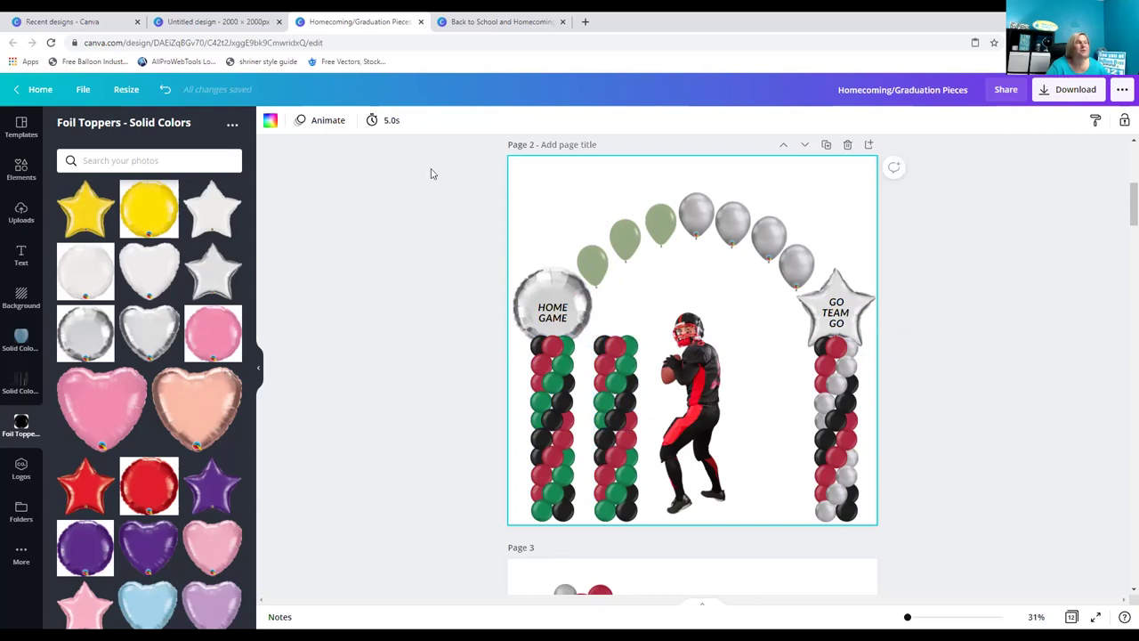
Undo the changes to the duplicate column, back through its insertion on page 2.
click(166, 90)
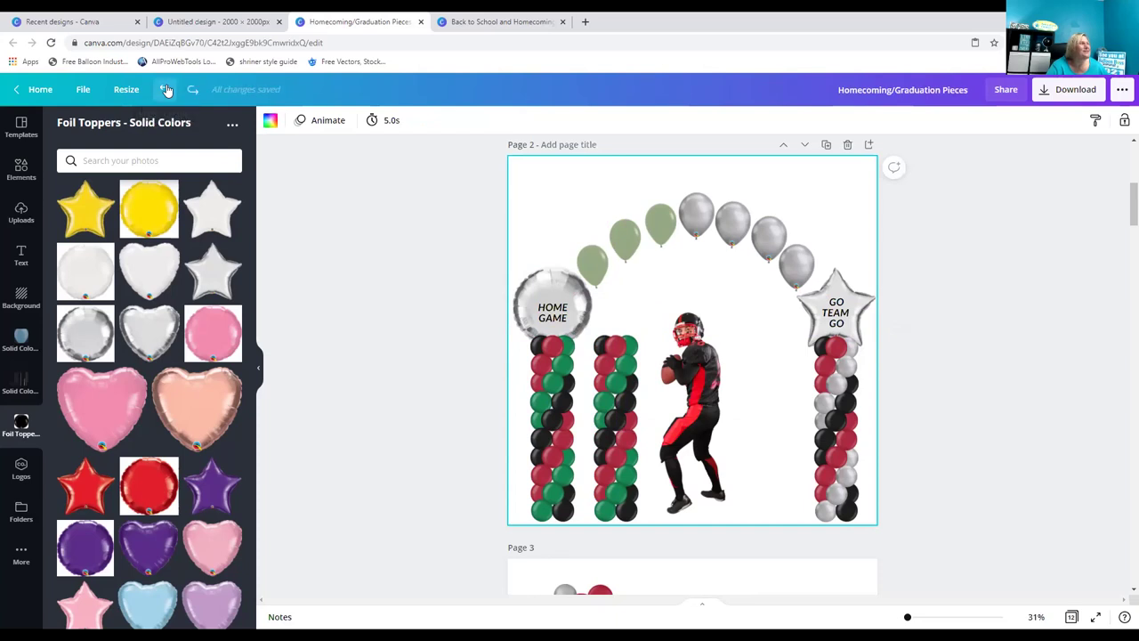
click(166, 90)
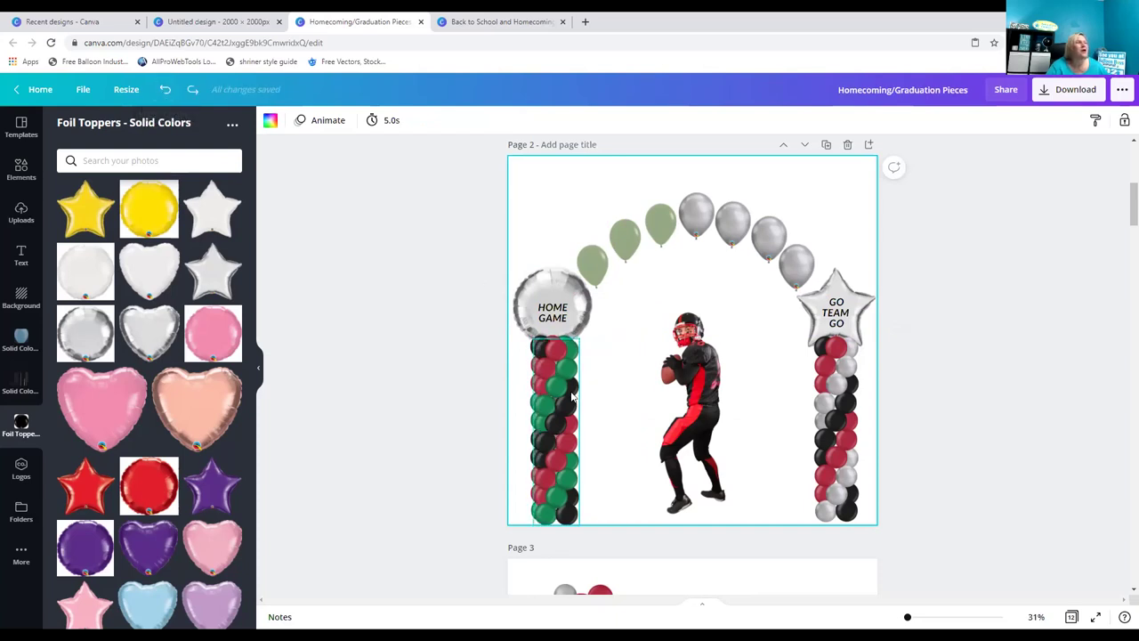
click(167, 90)
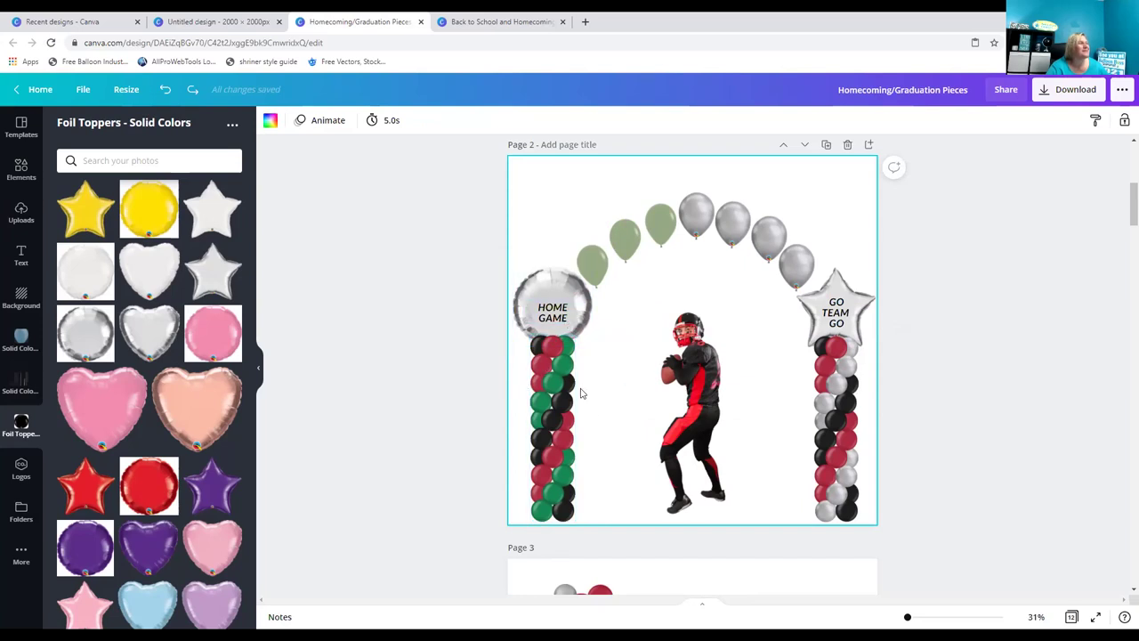
Undo the topper swaps, the sage green arch balloons and all the green replacements in the HOME GAME column.
click(167, 90)
click(166, 90)
click(166, 90)
click(166, 90)
click(167, 90)
click(167, 90)
click(167, 90)
click(166, 90)
click(167, 90)
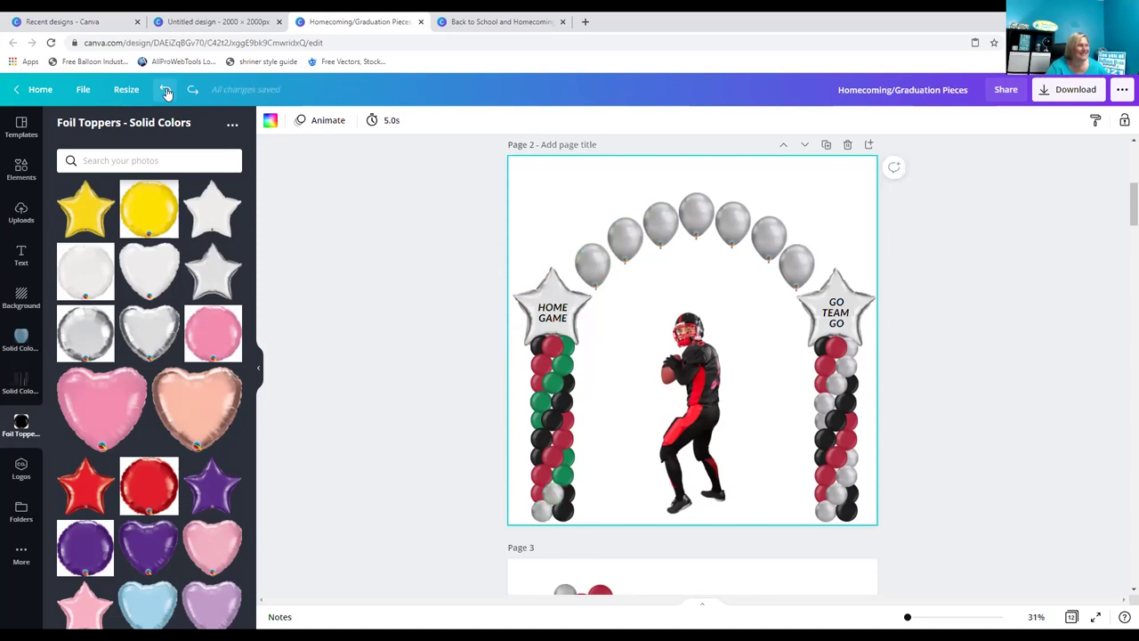
click(167, 90)
click(167, 90)
click(167, 90)
click(167, 90)
click(167, 90)
click(166, 90)
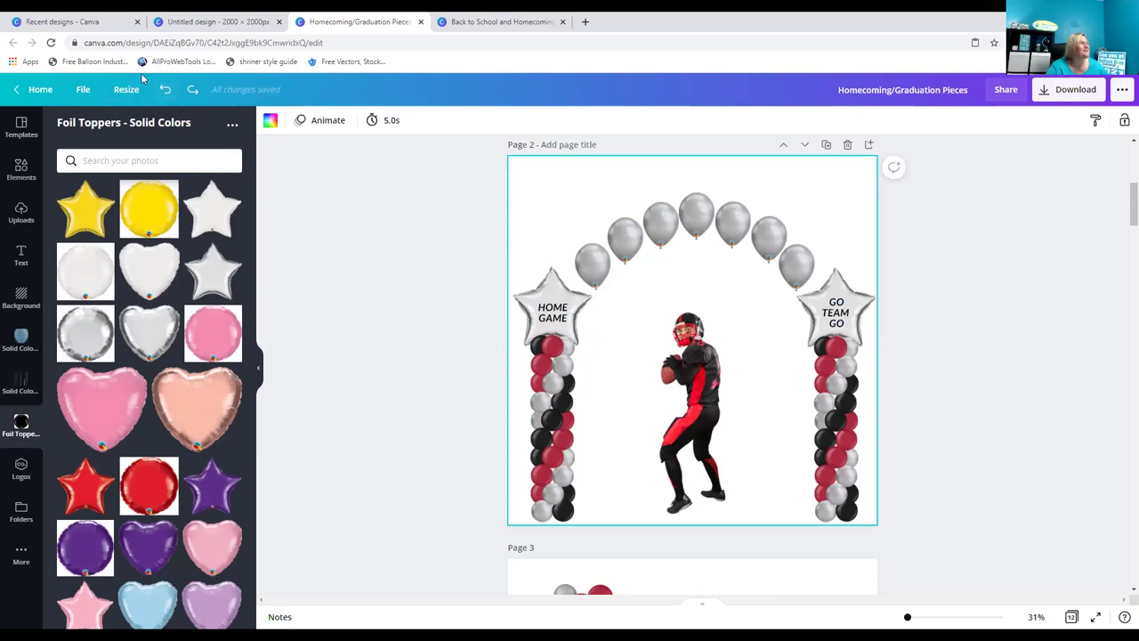
Redo the first green balloon replacements in the HOME GAME column and undo them again.
click(192, 89)
click(192, 89)
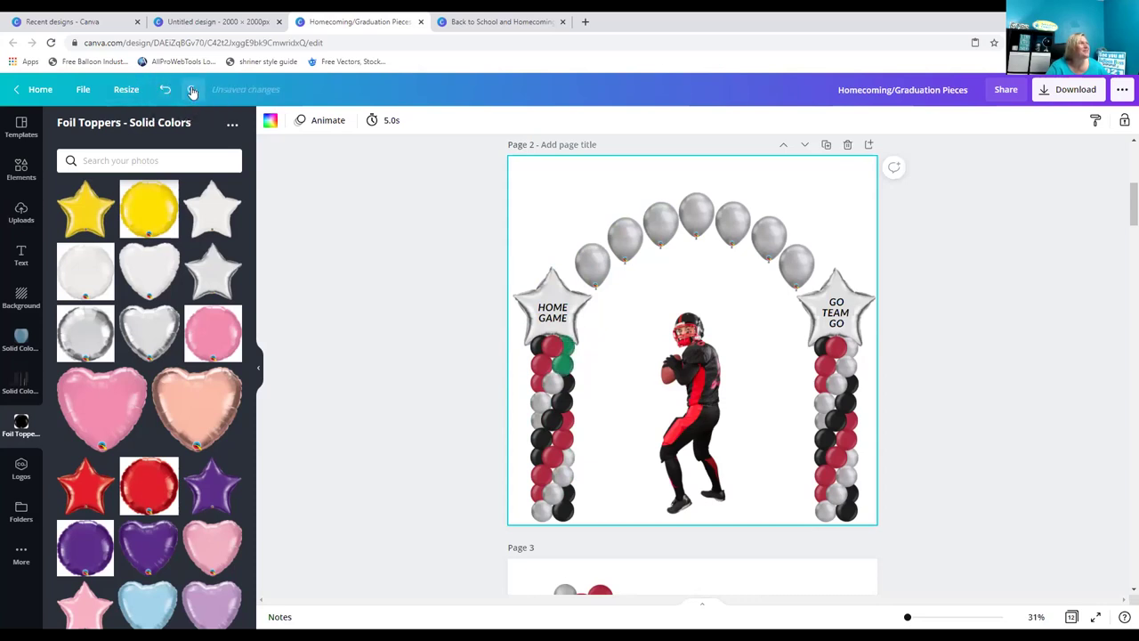
click(192, 89)
click(193, 89)
click(165, 89)
click(165, 89)
click(166, 89)
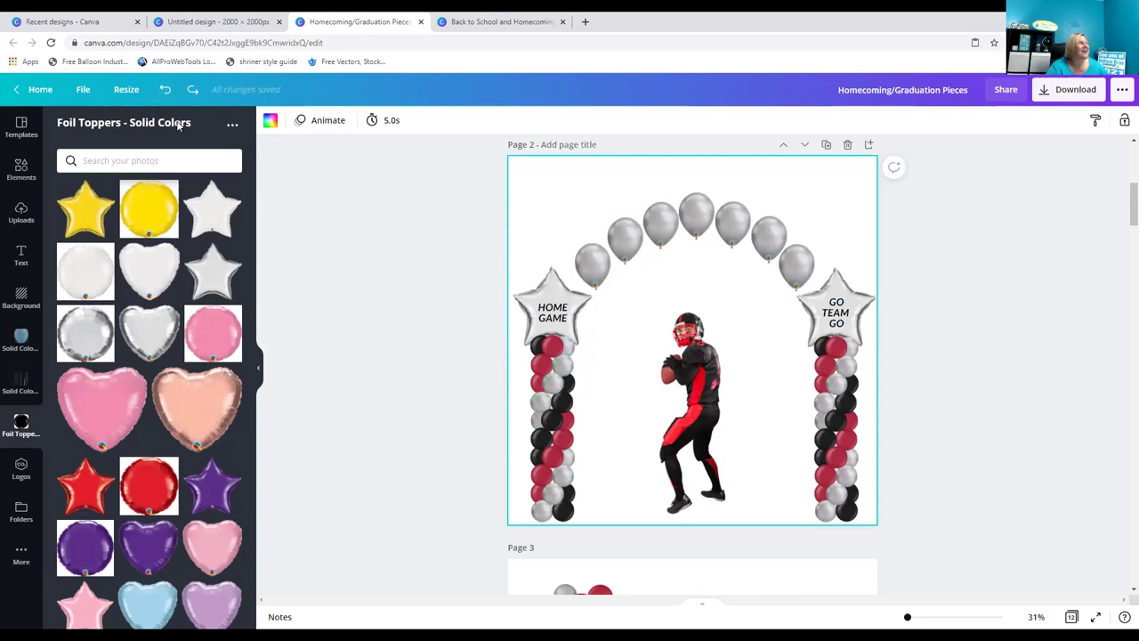
Nudge the grouped black, red and silver HOME GAME column slightly, and paste a copy of it on page 2.
click(553, 390)
mouse_move(552, 382)
mouse_down()
mouse_move(756, 369)
mouse_move(572, 364)
mouse_move(650, 360)
mouse_move(726, 412)
mouse_move(597, 309)
mouse_move(737, 348)
mouse_move(631, 310)
mouse_move(552, 387)
mouse_up()
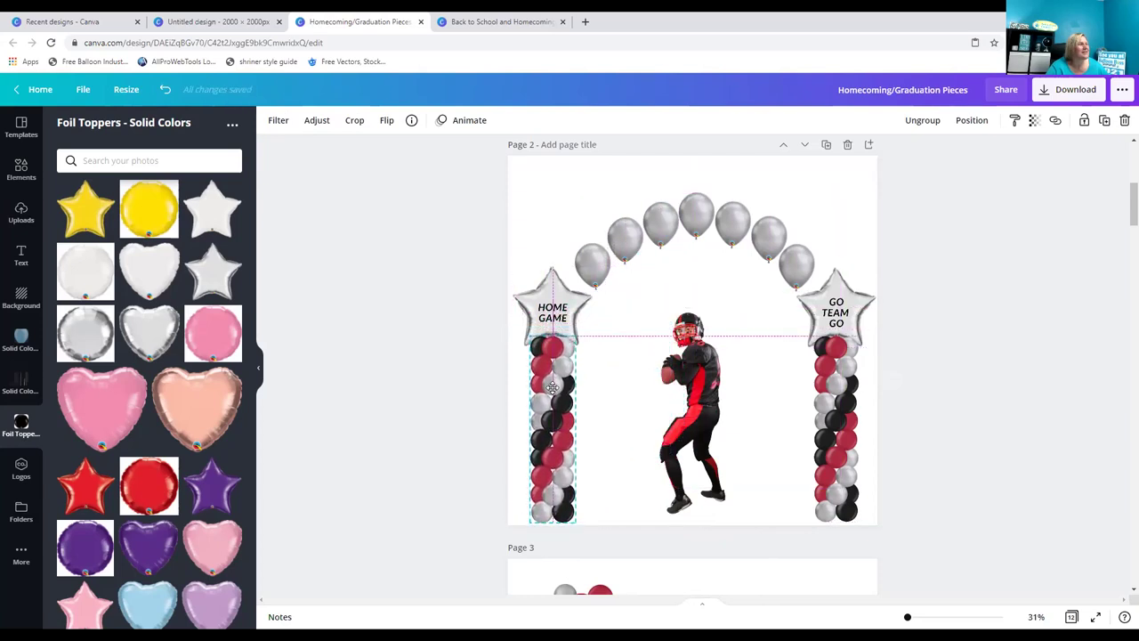
click(625, 385)
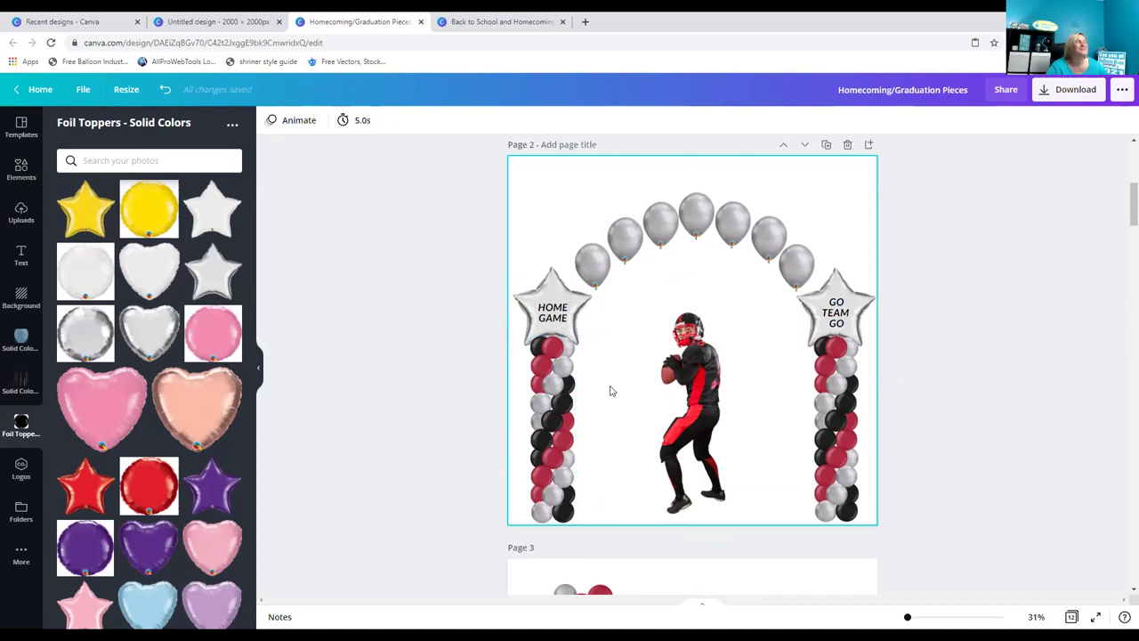
right_click(548, 385)
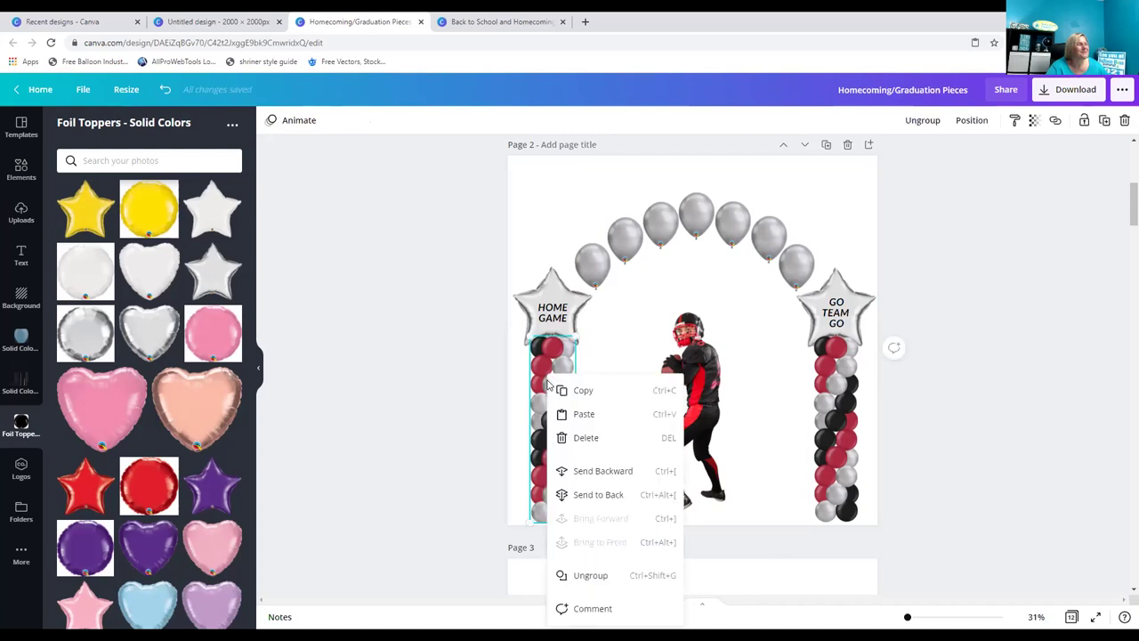
click(595, 389)
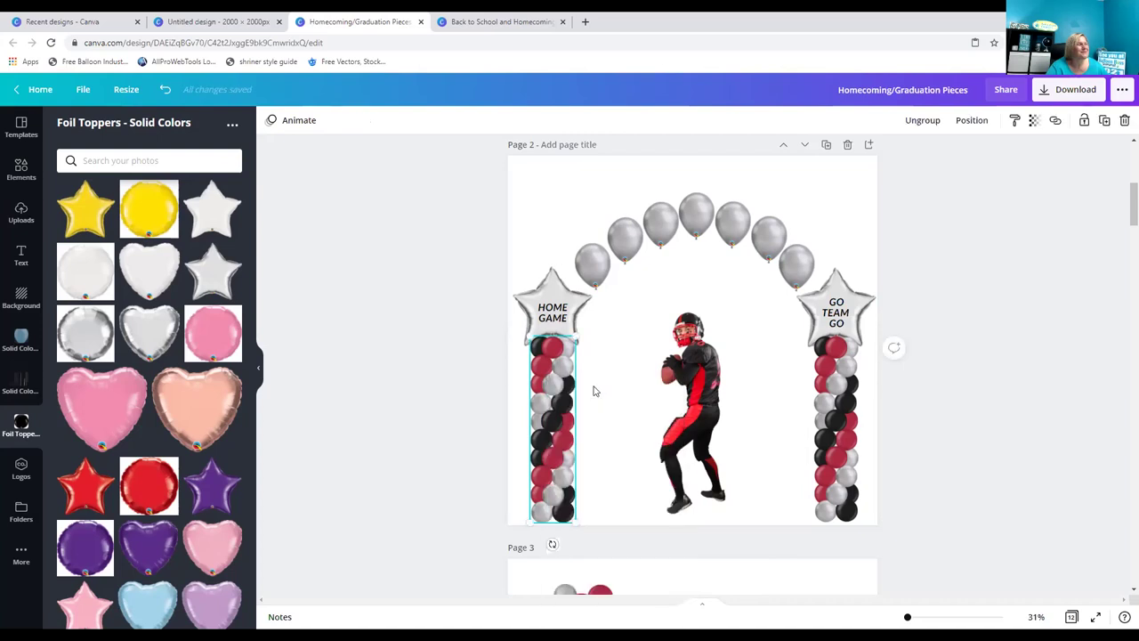
right_click(601, 347)
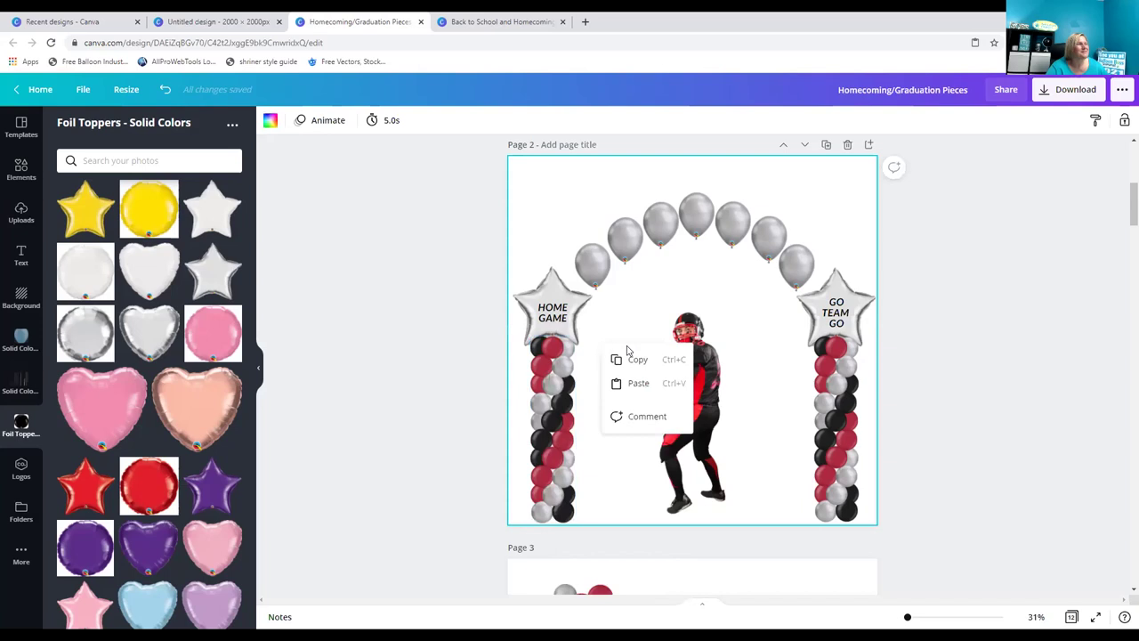
click(638, 384)
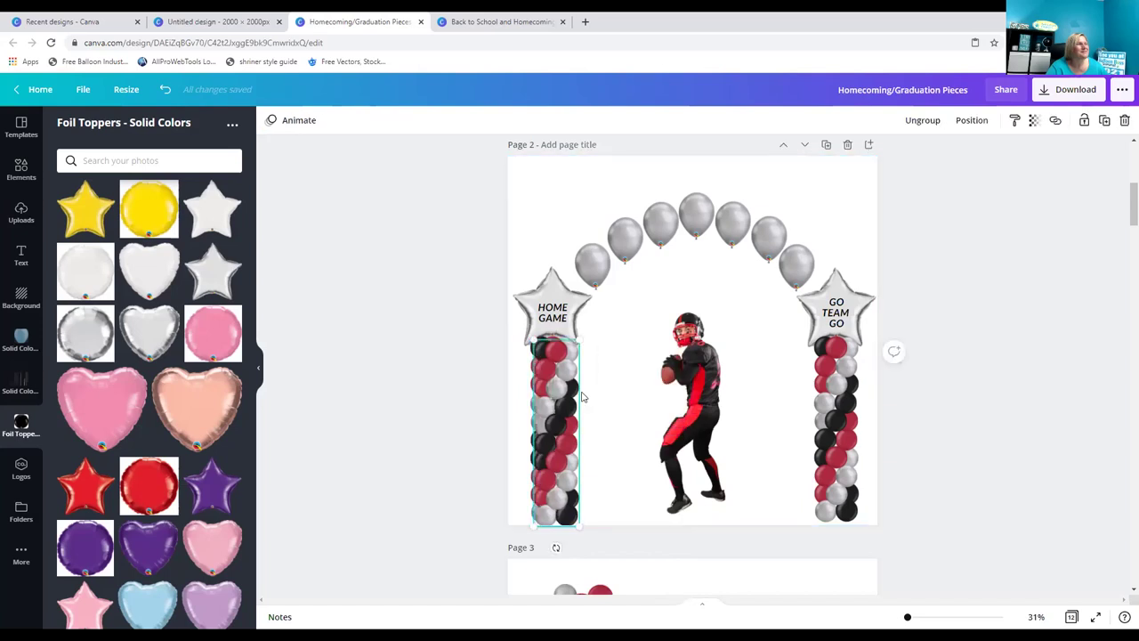
Move the pasted column copy between the football player and the GO TEAM GO column, and scale it down to a smaller column.
drag(557, 398, 767, 384)
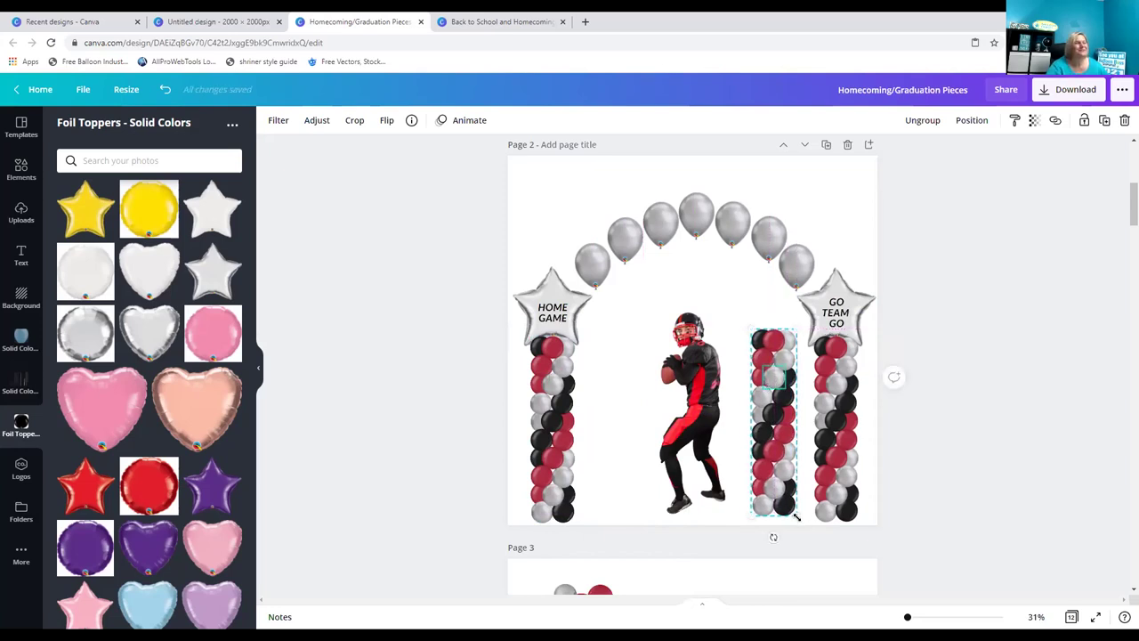
drag(797, 514, 792, 485)
mouse_move(769, 402)
mouse_down()
mouse_move(786, 427)
mouse_move(776, 407)
mouse_up()
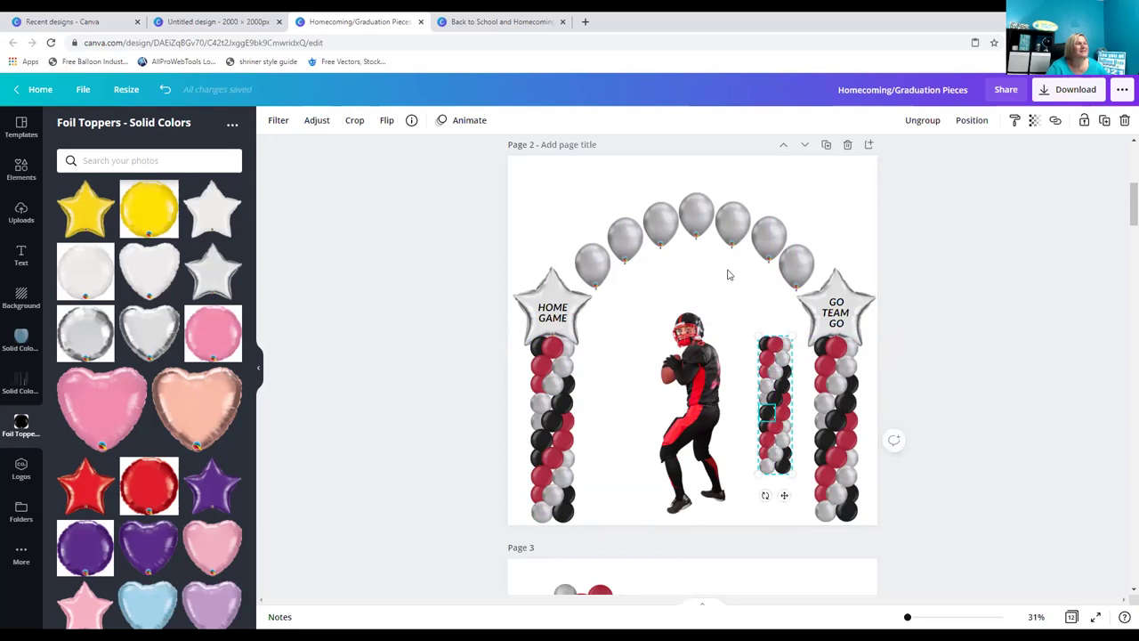
Duplicate the small column and place the copy between the HOME GAME column and the player, level with the first.
right_click(787, 372)
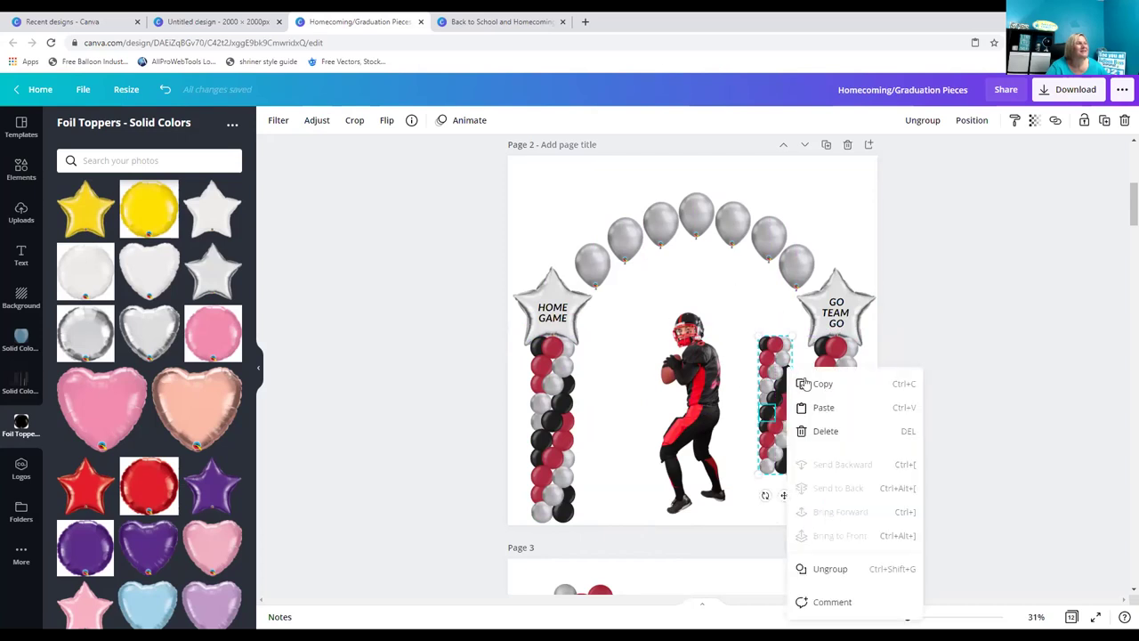
click(812, 385)
right_click(625, 354)
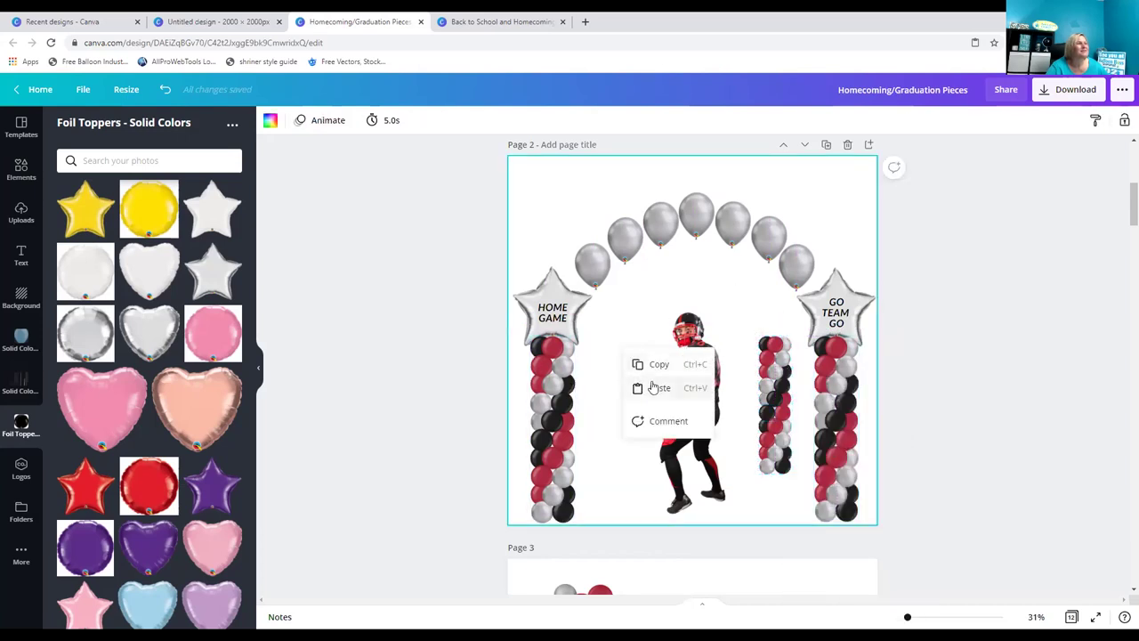
click(659, 388)
drag(777, 403, 605, 394)
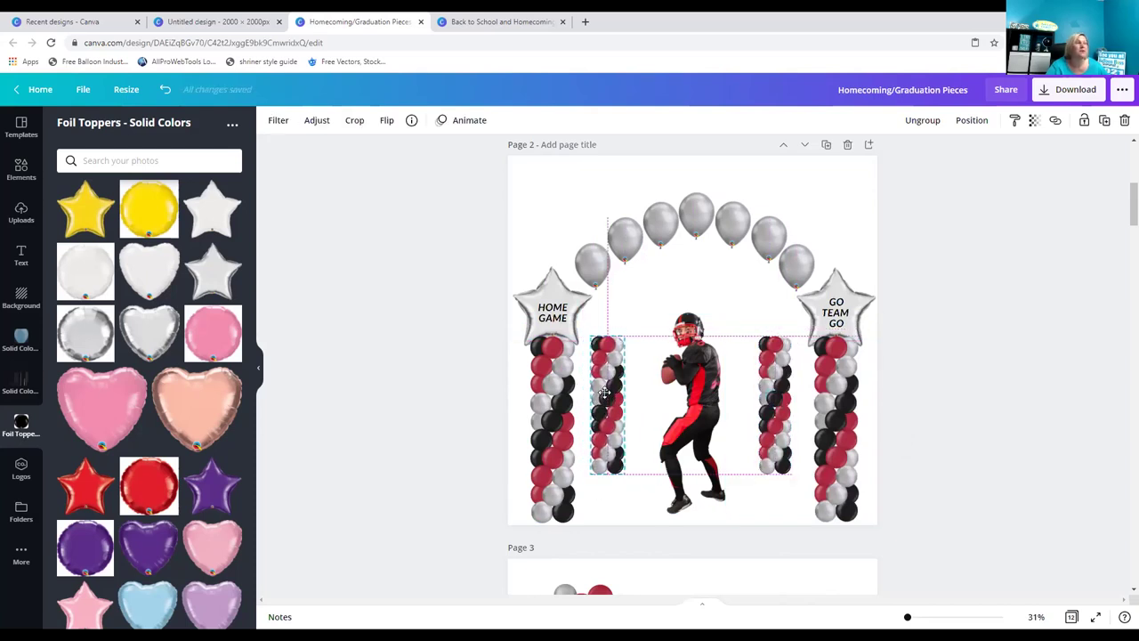
click(803, 208)
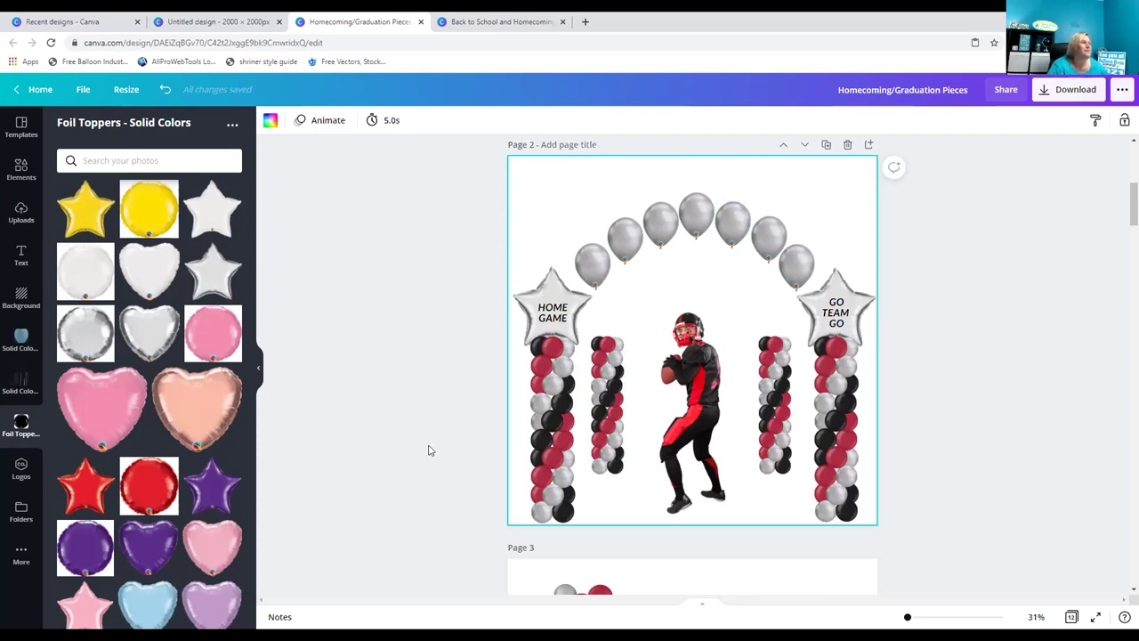
Shift the small column beside the GO TEAM GO column slightly up and towards the player.
right_click(777, 385)
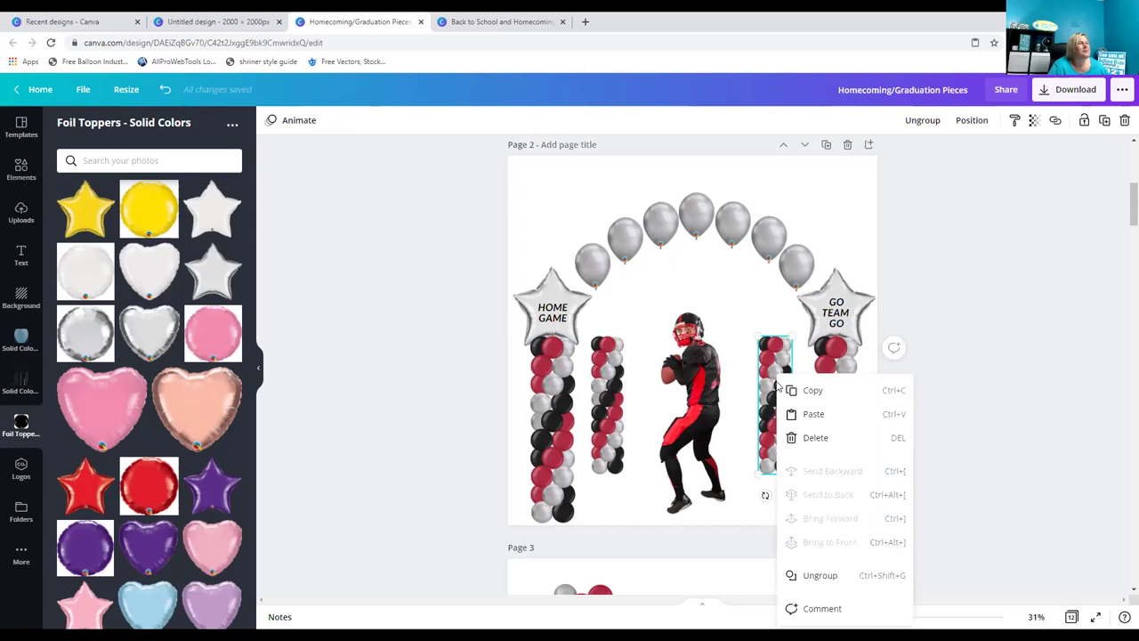
click(737, 305)
click(767, 365)
drag(768, 365, 760, 352)
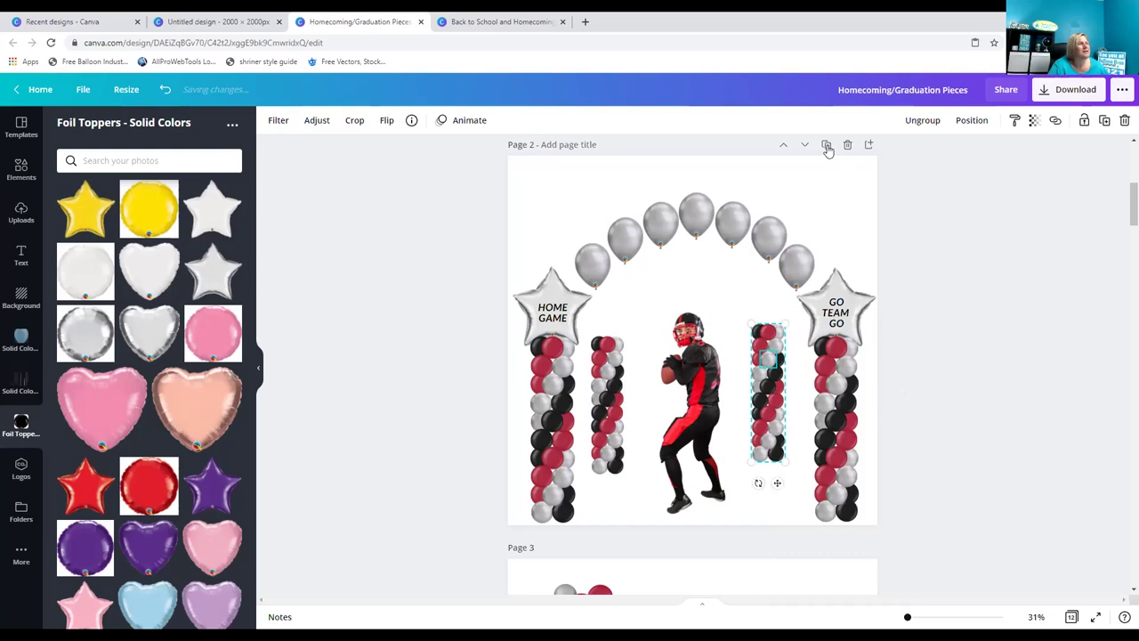
Add a blank page after page 2, paste the small column on it and enlarge the column.
click(869, 145)
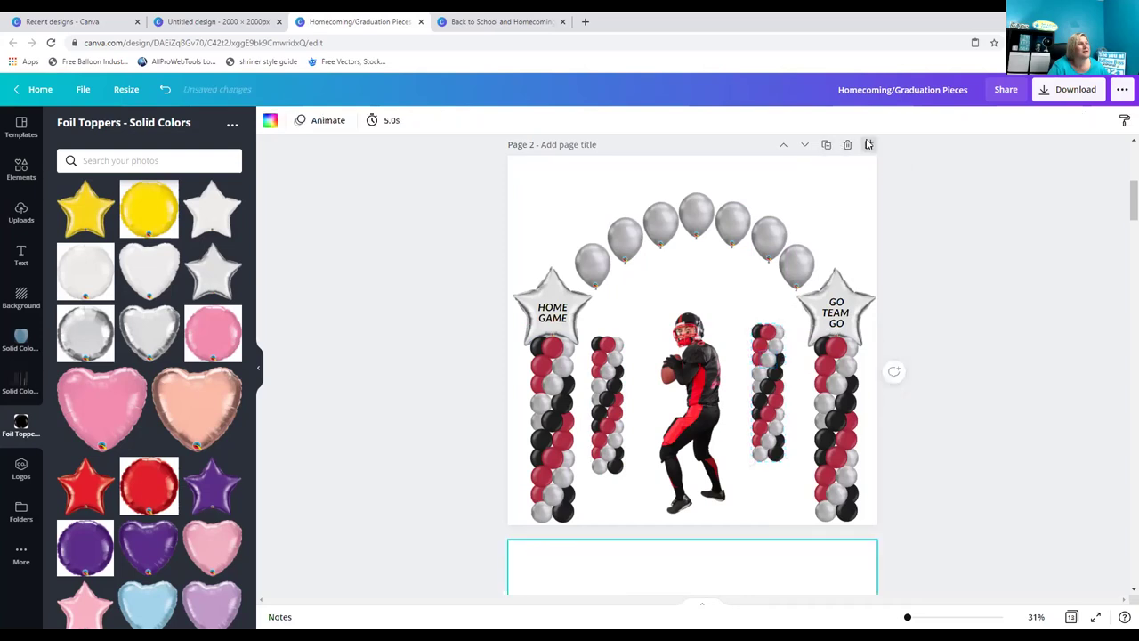
key(ctrl+v)
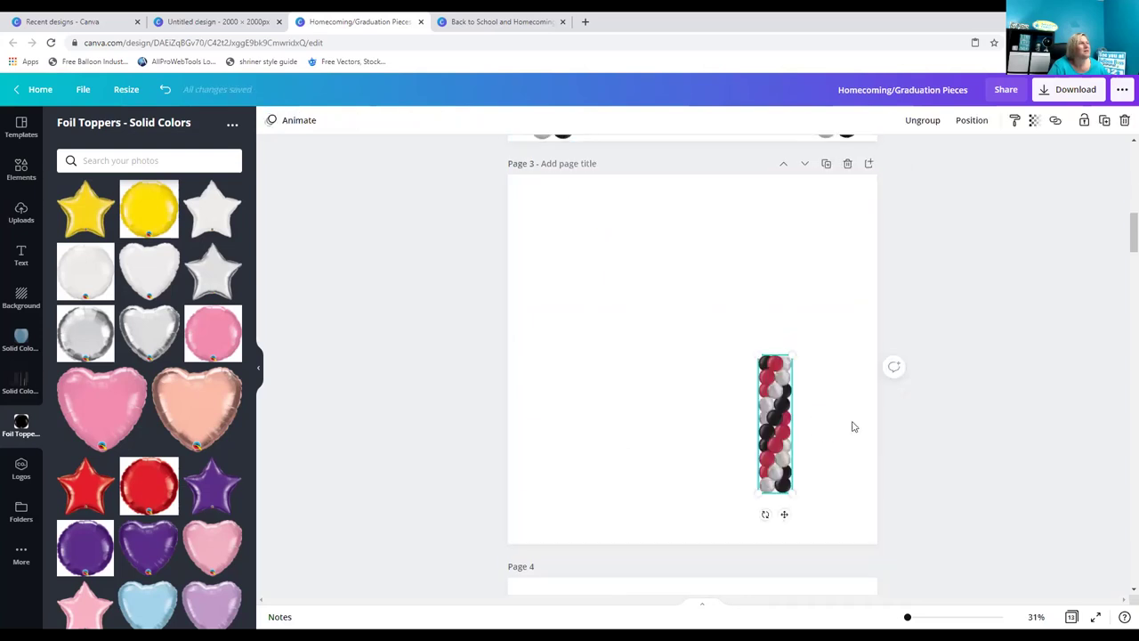
drag(756, 356, 712, 283)
drag(746, 383, 762, 417)
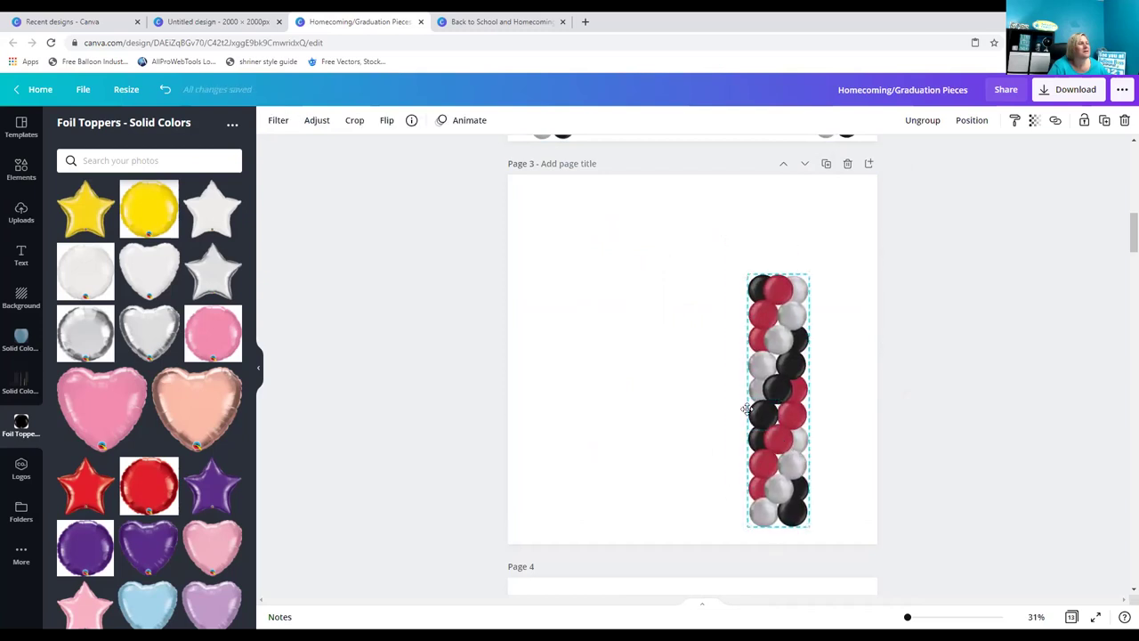
click(602, 385)
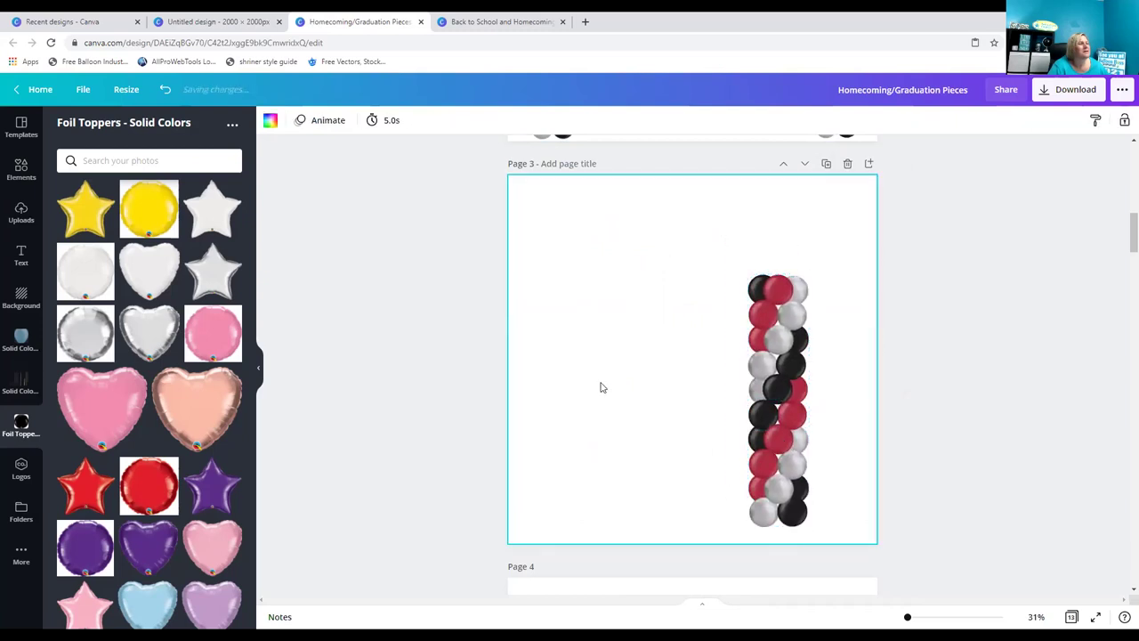
Ungroup the column on page 3 and nudge its top red balloon and a middle black balloon individually.
right_click(767, 366)
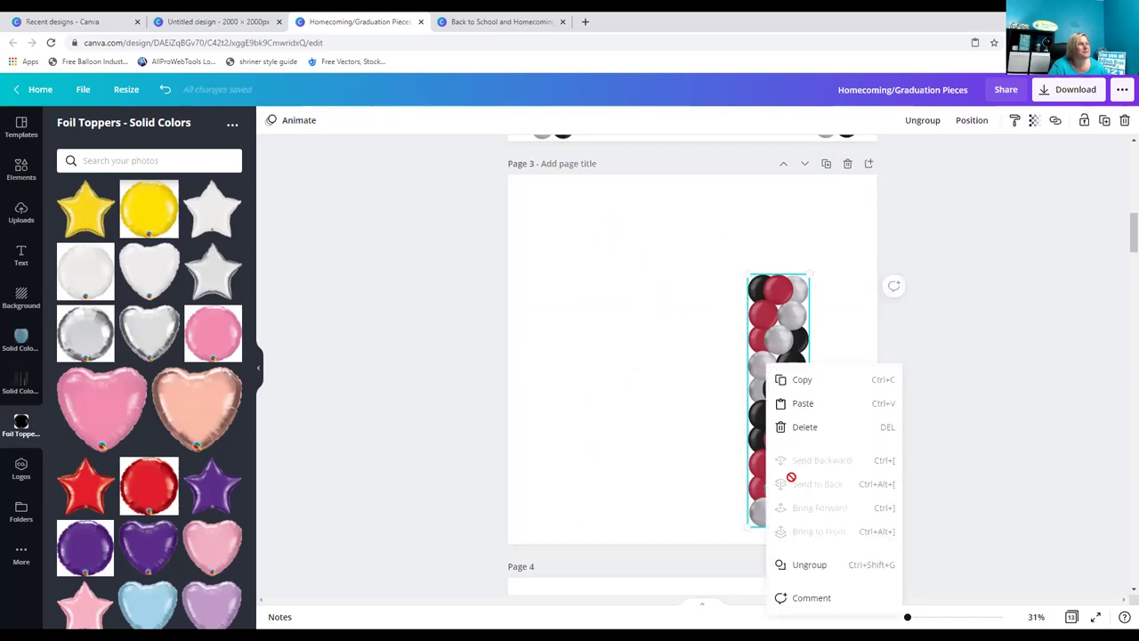
click(810, 566)
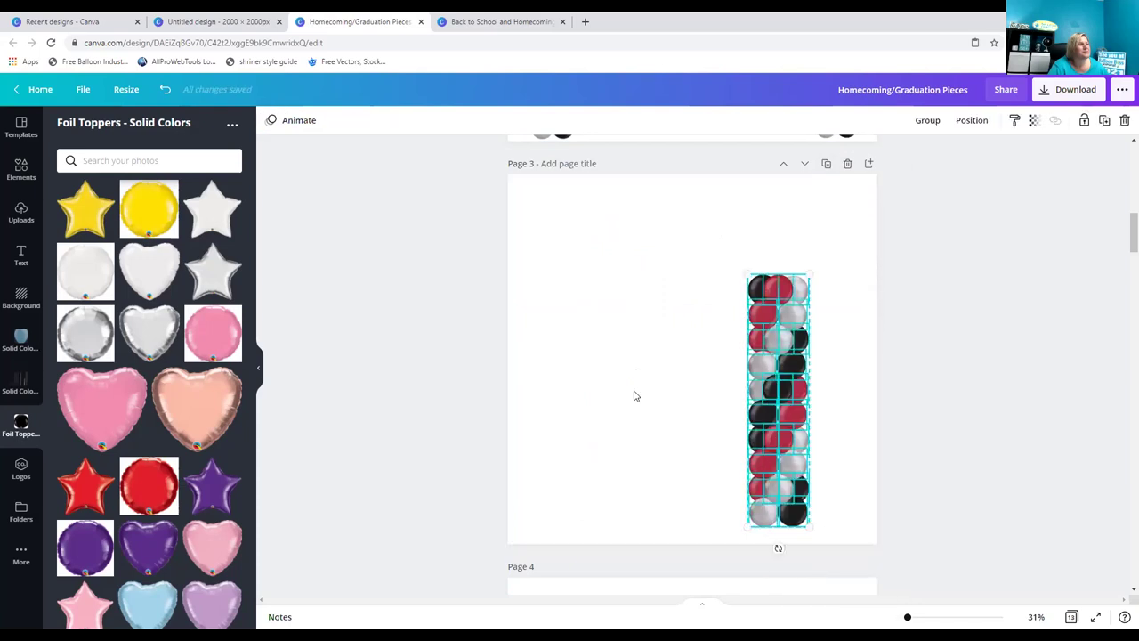
click(775, 222)
click(778, 287)
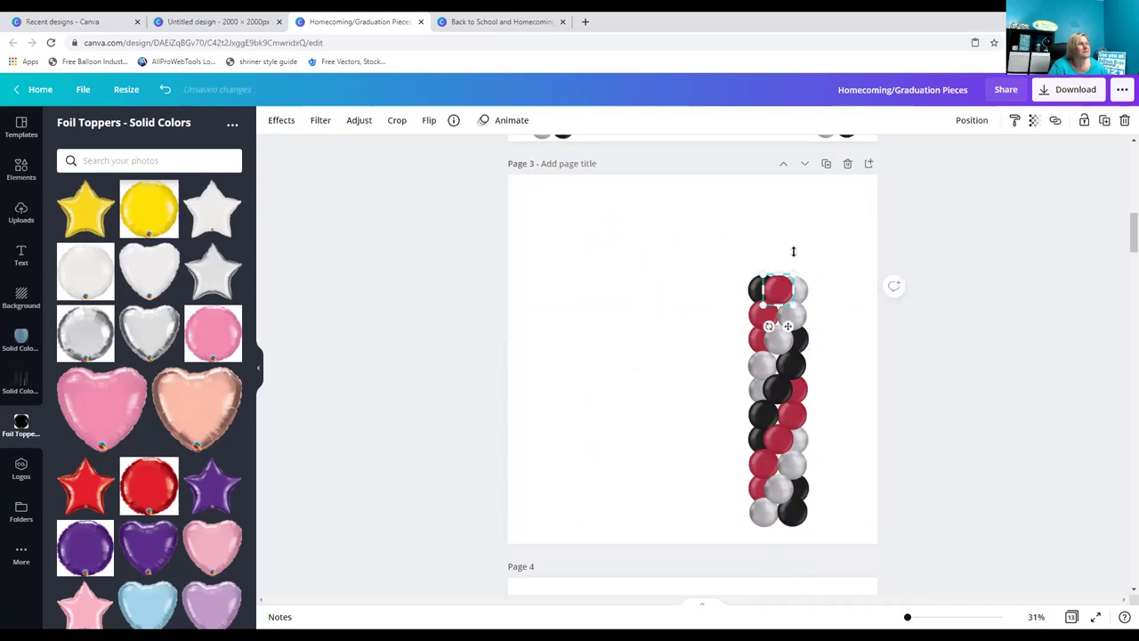
drag(774, 290, 775, 285)
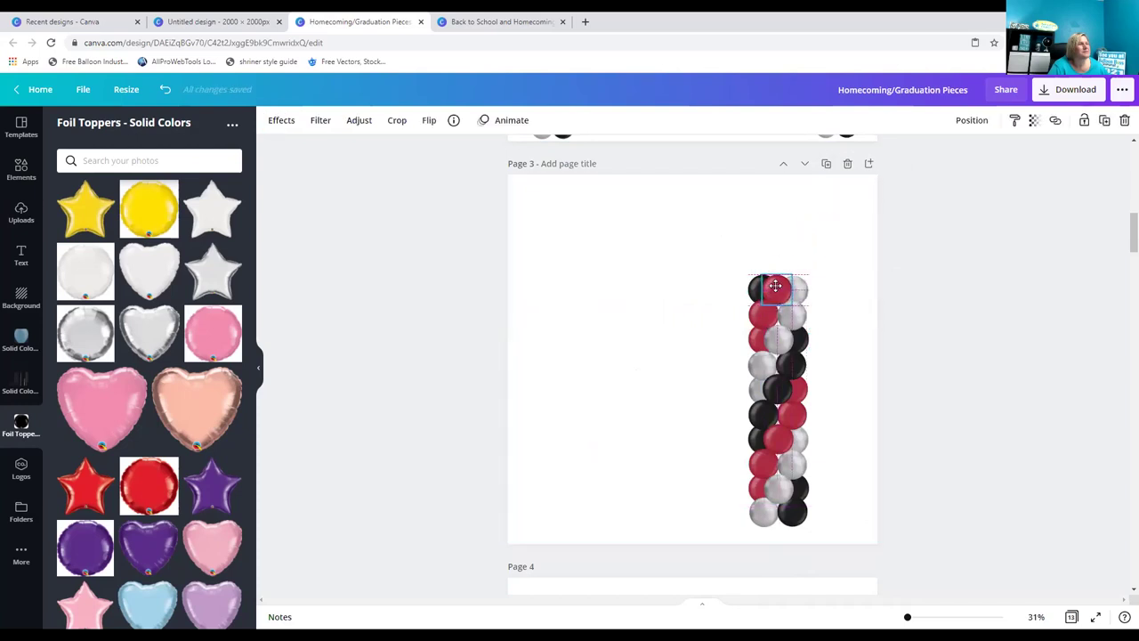
click(679, 226)
mouse_move(778, 384)
mouse_down()
mouse_move(554, 366)
mouse_move(722, 387)
mouse_move(776, 381)
mouse_up()
click(661, 394)
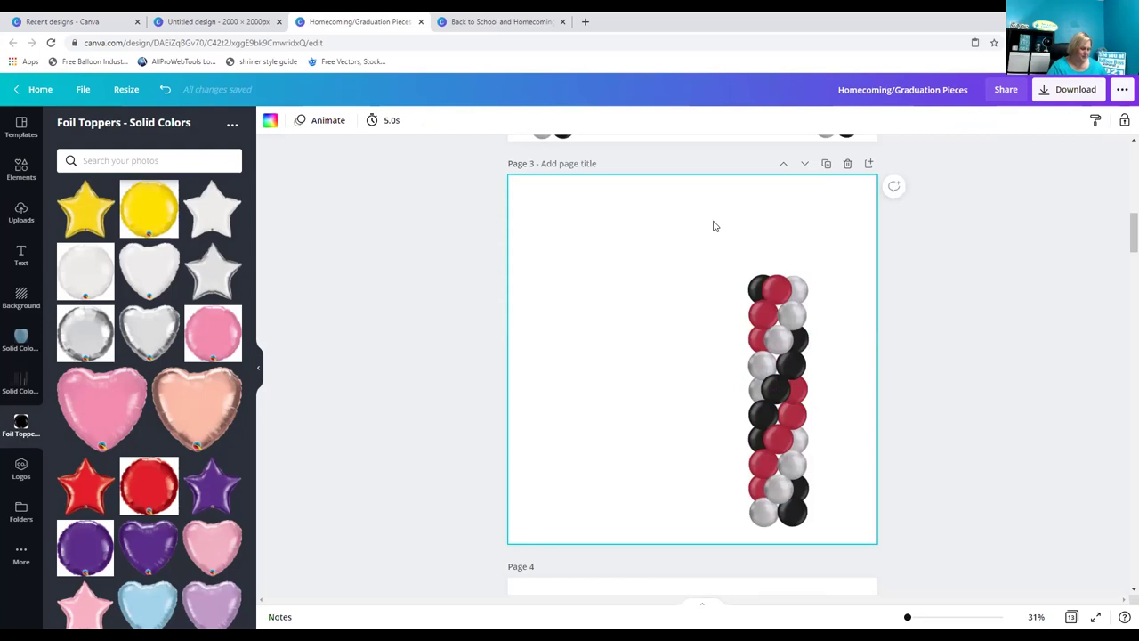
Split the column by moving its upper five rows of balloons down beside the remaining lower half.
drag(713, 215, 839, 398)
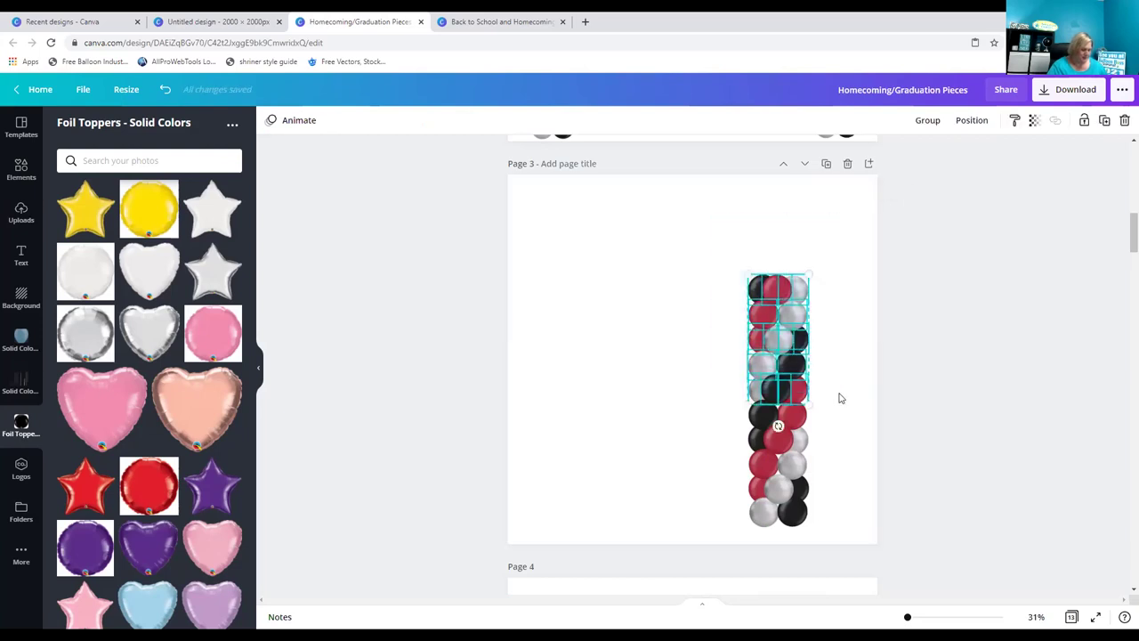
drag(761, 312, 677, 432)
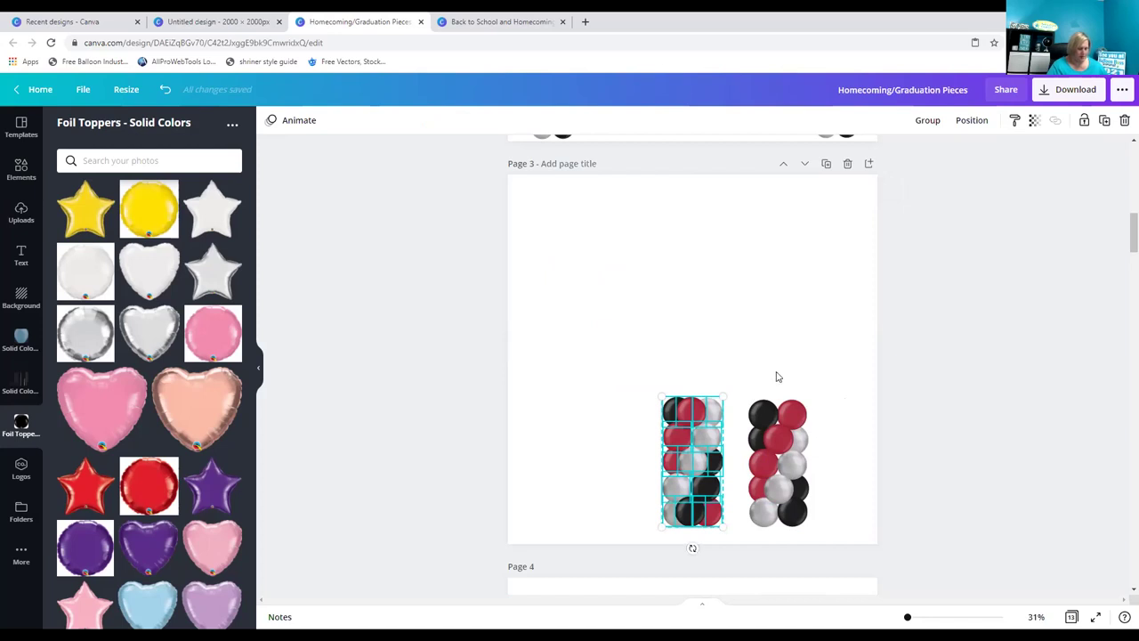
click(634, 374)
Duplicate the separated five-row section and place the copy beside it at the same height.
drag(634, 360, 737, 537)
right_click(669, 413)
click(697, 422)
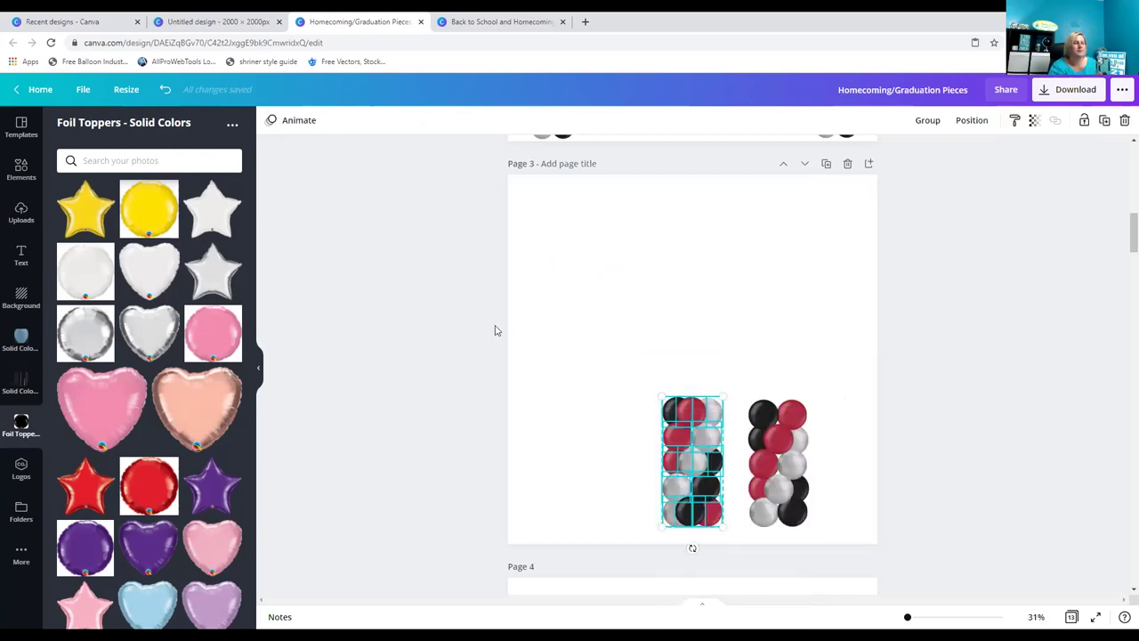
click(565, 348)
right_click(545, 332)
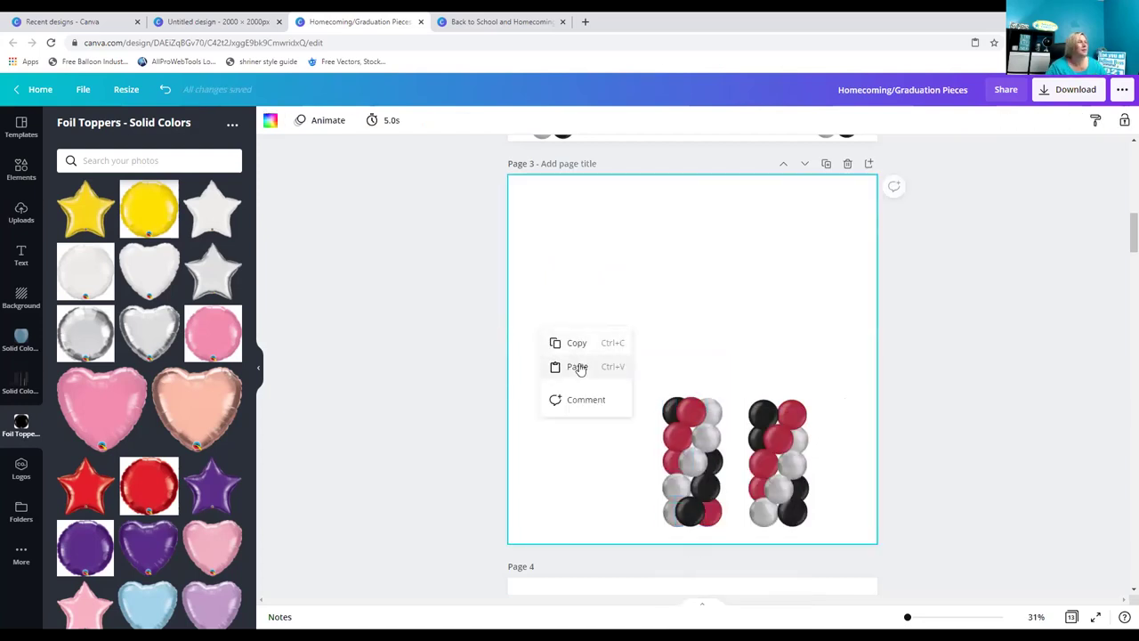
click(578, 367)
mouse_move(613, 432)
mouse_down()
mouse_move(602, 435)
mouse_move(627, 437)
mouse_up()
click(723, 326)
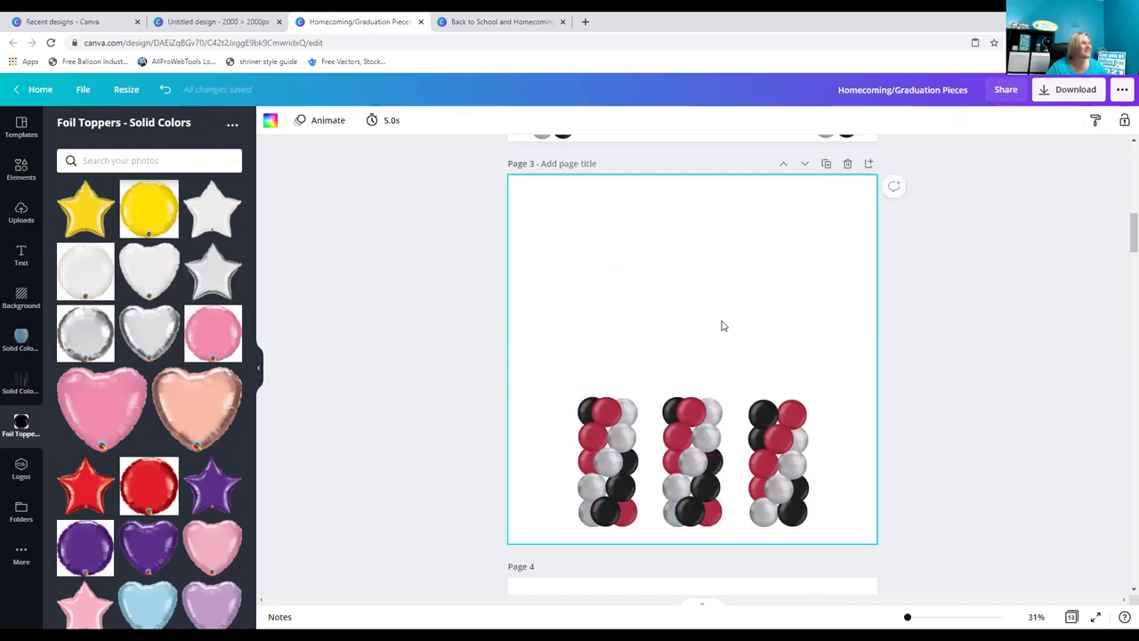
Pull the top two rows of balloons off the copied section and move them to the empty area above the columns.
drag(567, 358, 634, 443)
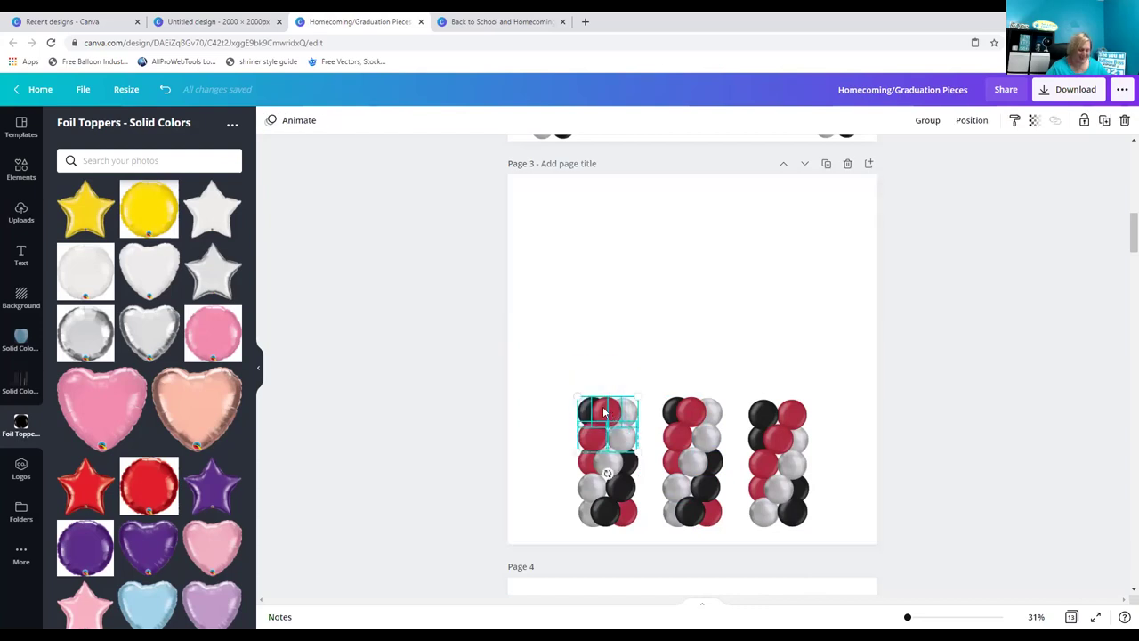
drag(606, 402, 738, 266)
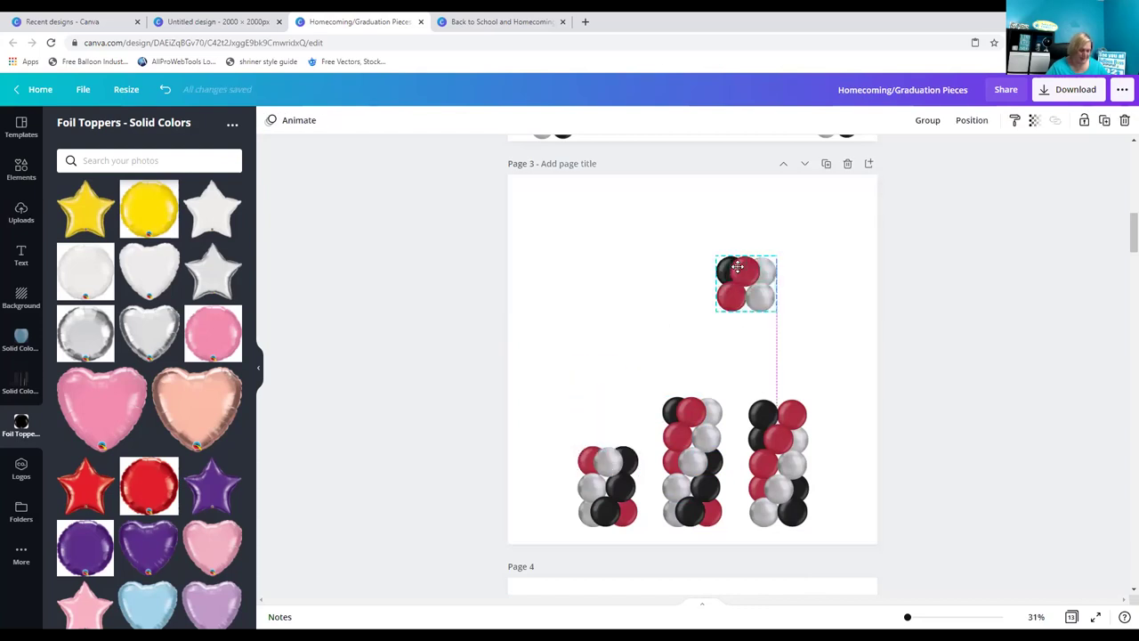
click(745, 338)
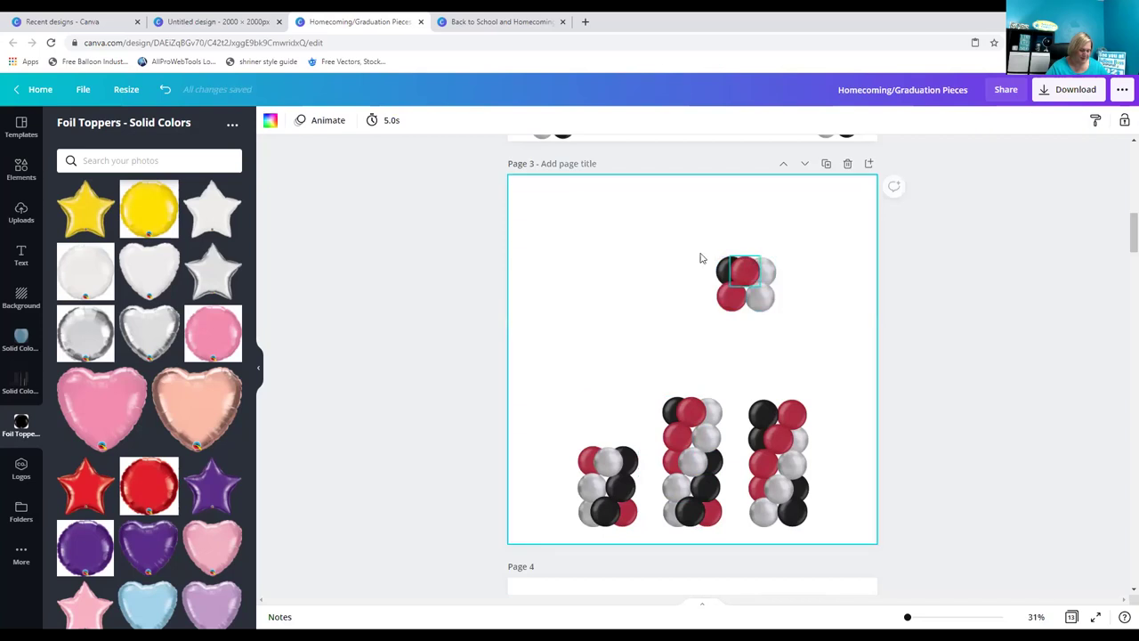
Rotate the detached two-row balloon cluster upside down.
drag(715, 264, 827, 339)
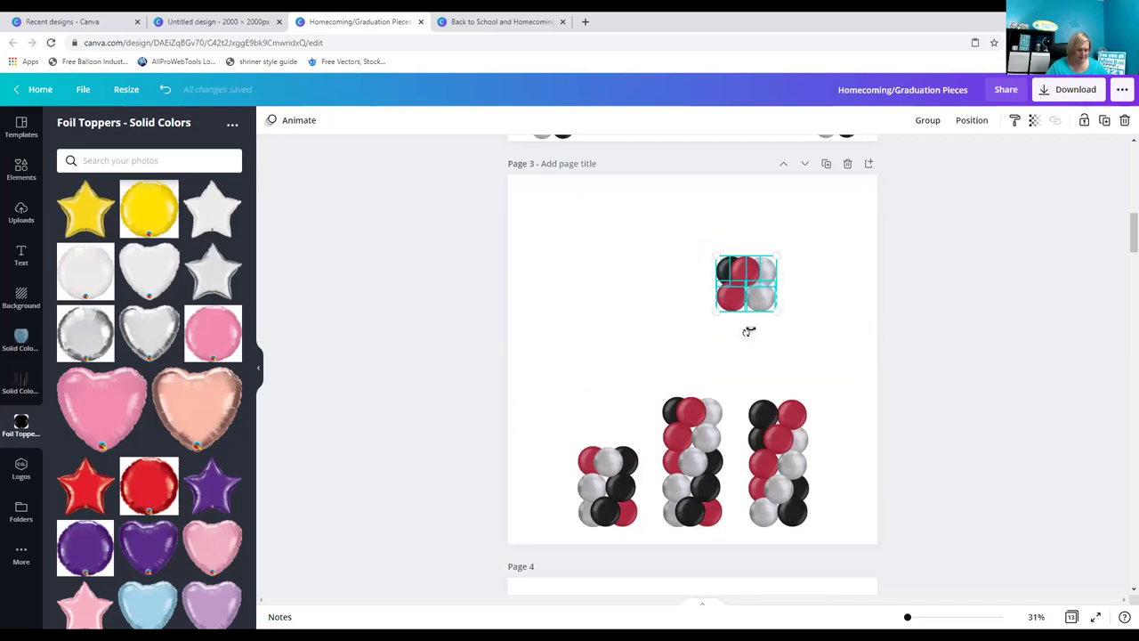
drag(677, 300, 722, 240)
drag(747, 241, 747, 242)
click(870, 301)
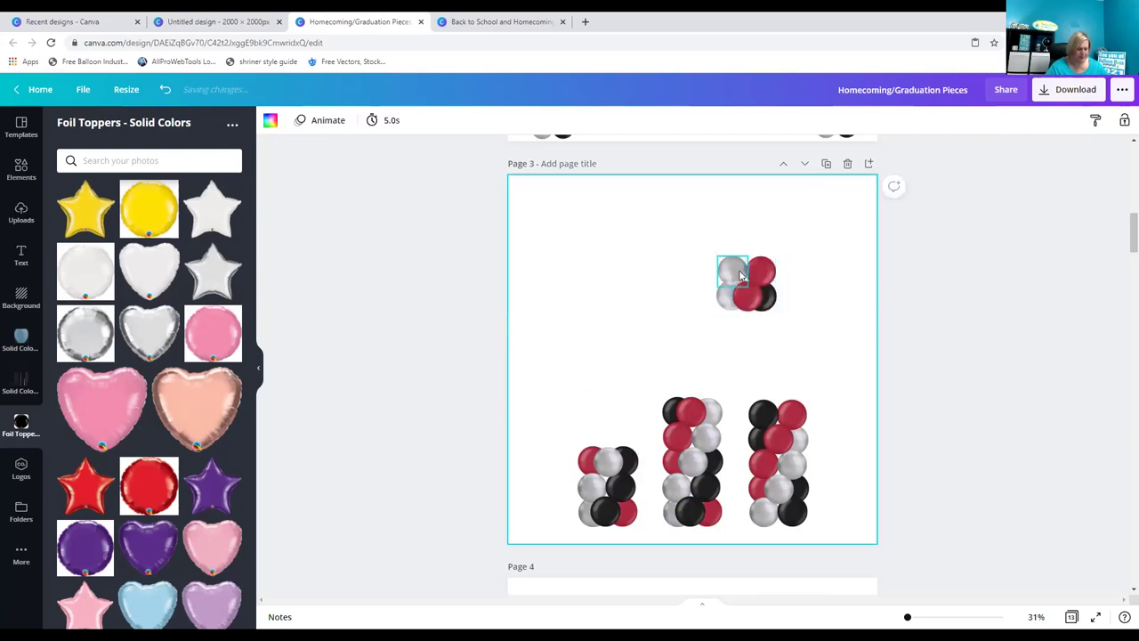
Shrink the cluster's upper silver and red balloons, and move the whole cluster to the base of the outer column.
click(739, 275)
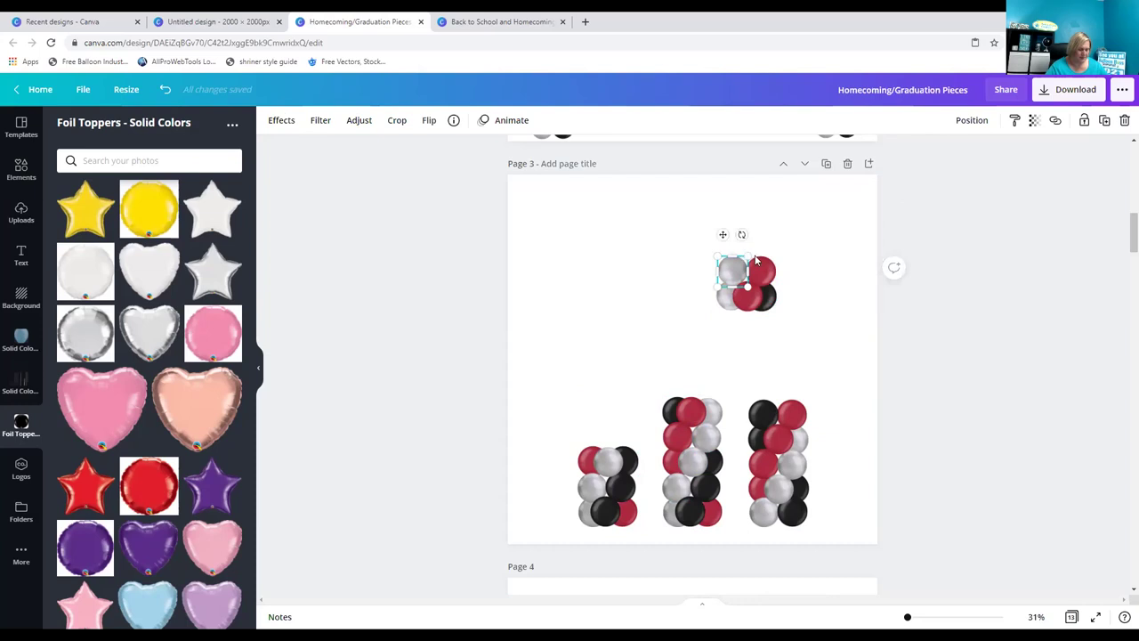
shift+click(758, 267)
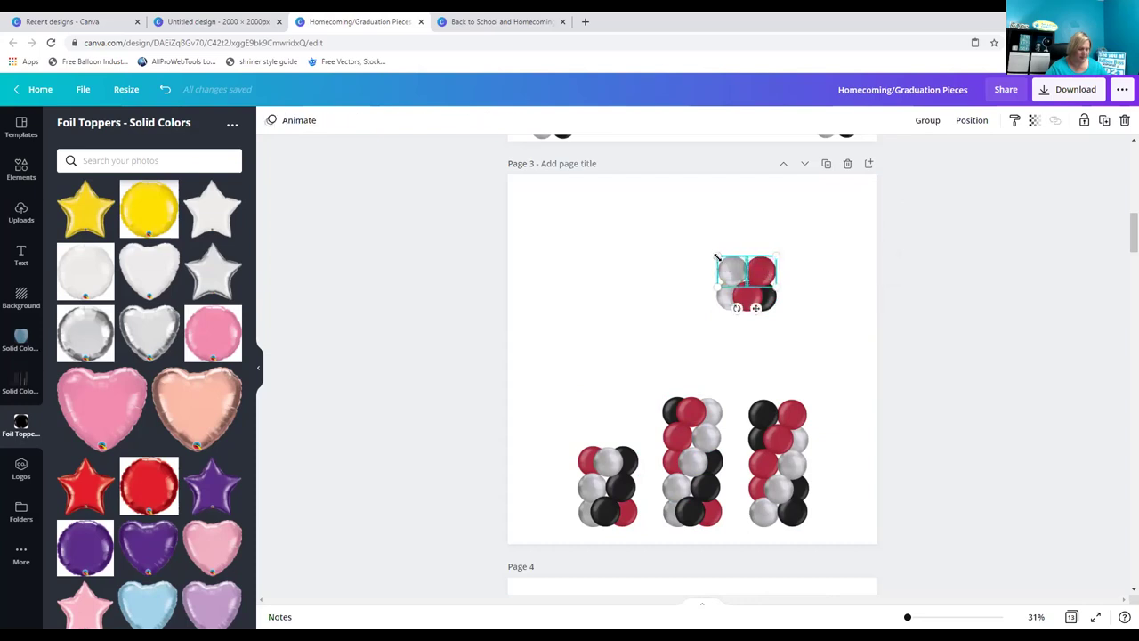
drag(721, 258, 826, 358)
click(815, 280)
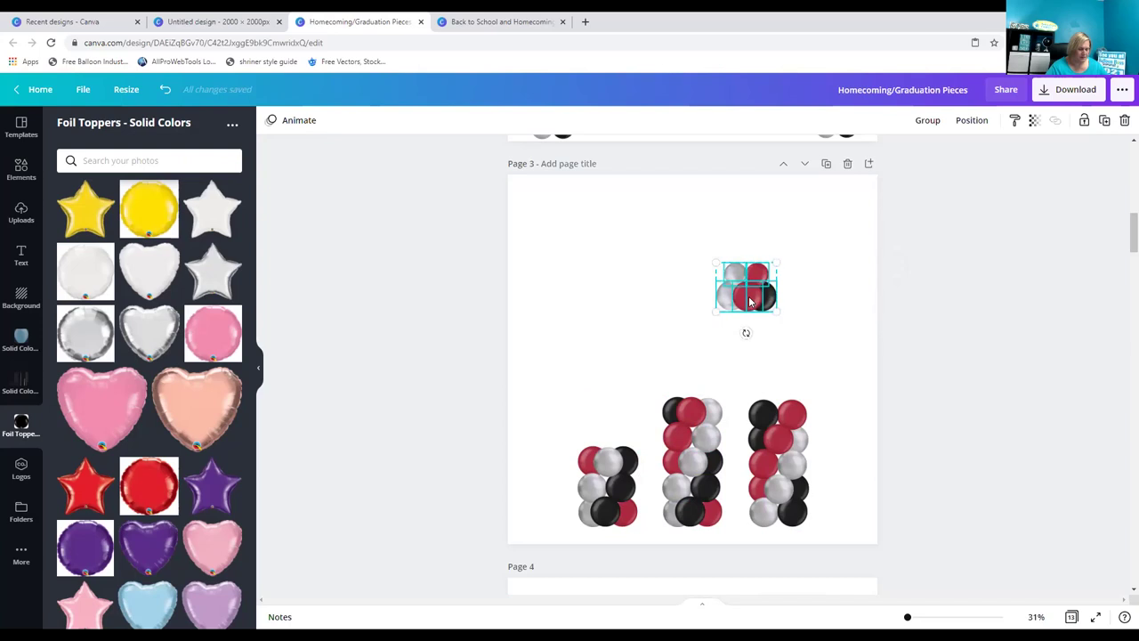
drag(868, 504, 865, 502)
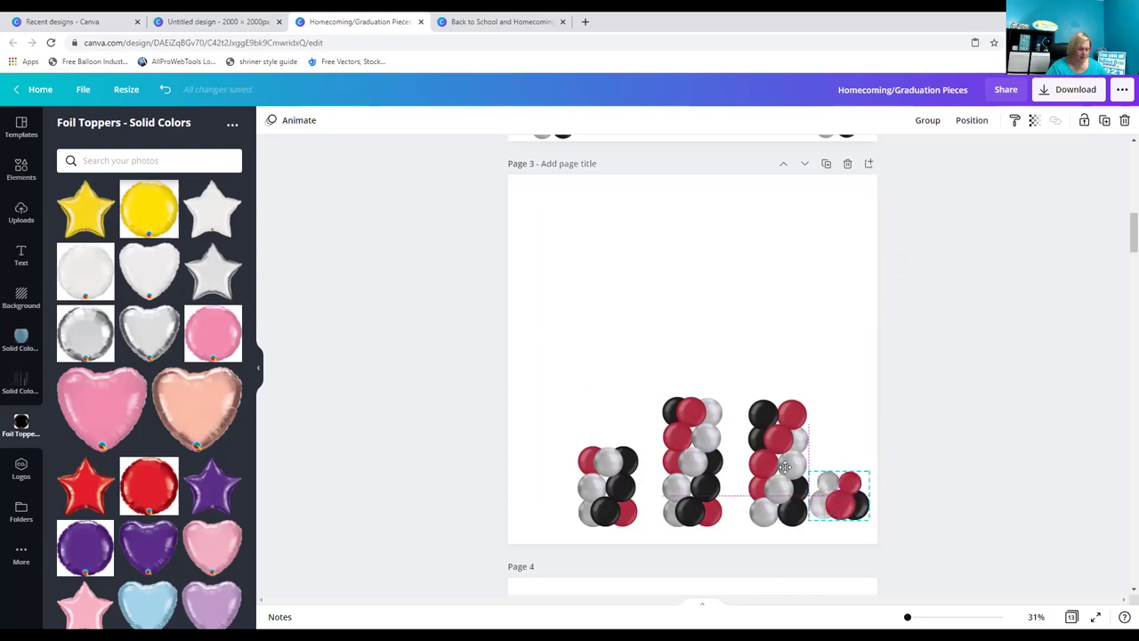
click(797, 374)
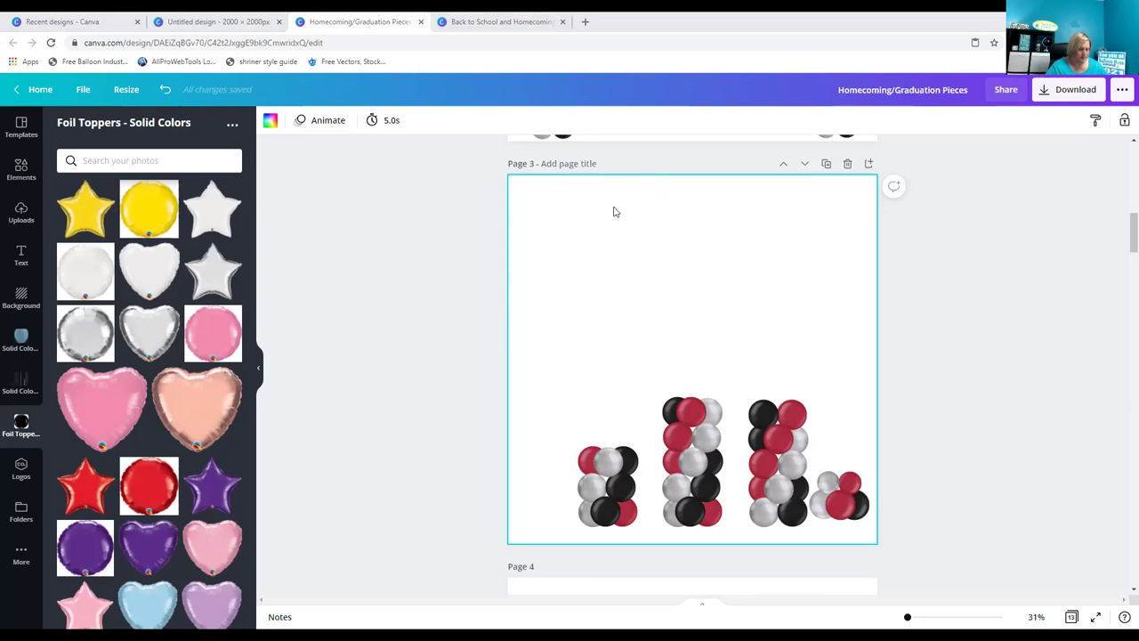
Look over the balloon pieces on page 4 and the decorated hall scene on page 5.
scroll(611, 276, down, 5)
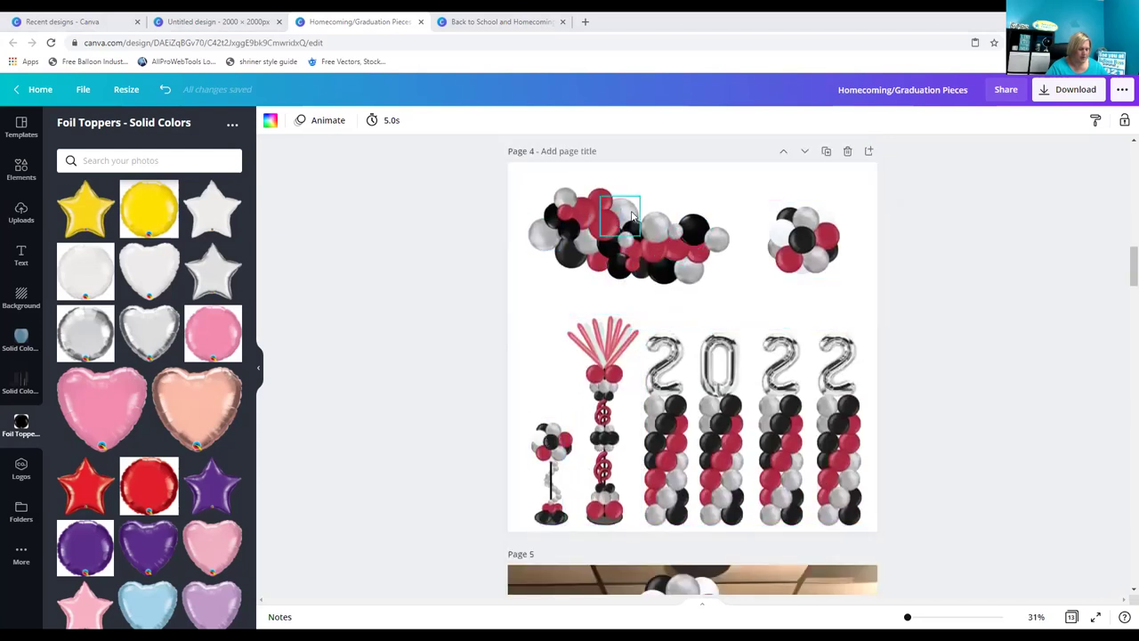
scroll(589, 436, down, 4)
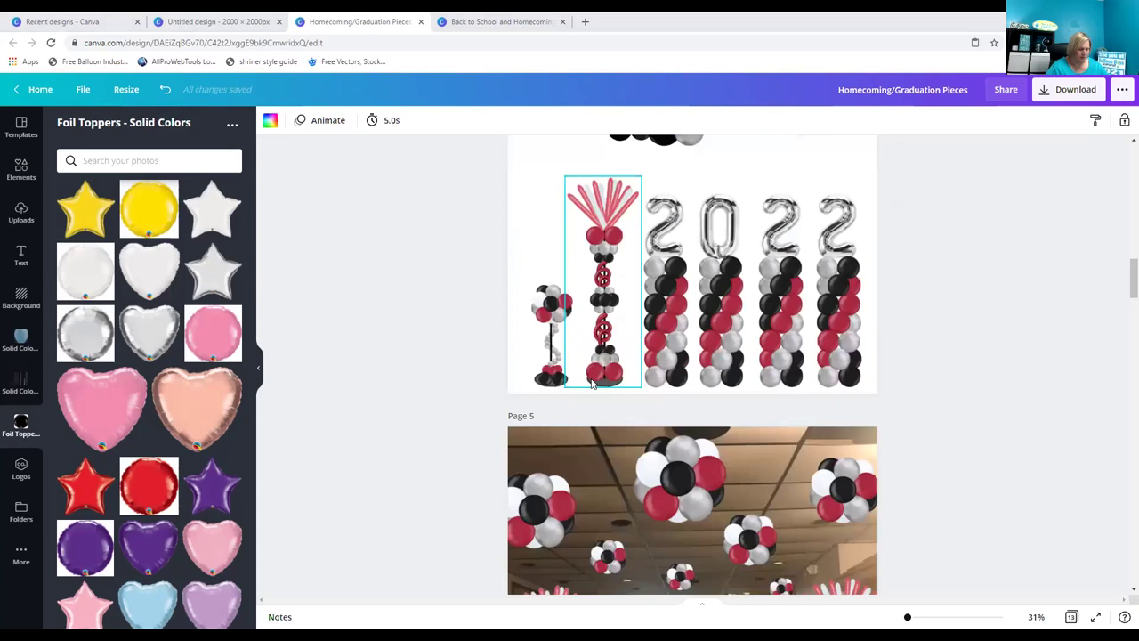
scroll(623, 414, down, 1)
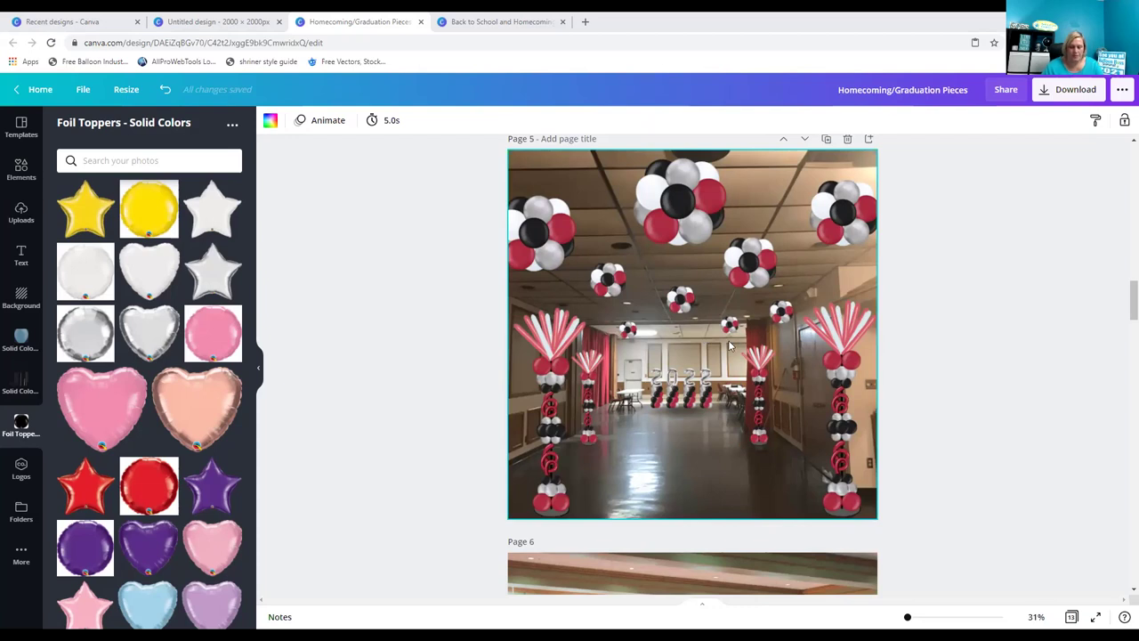
click(672, 359)
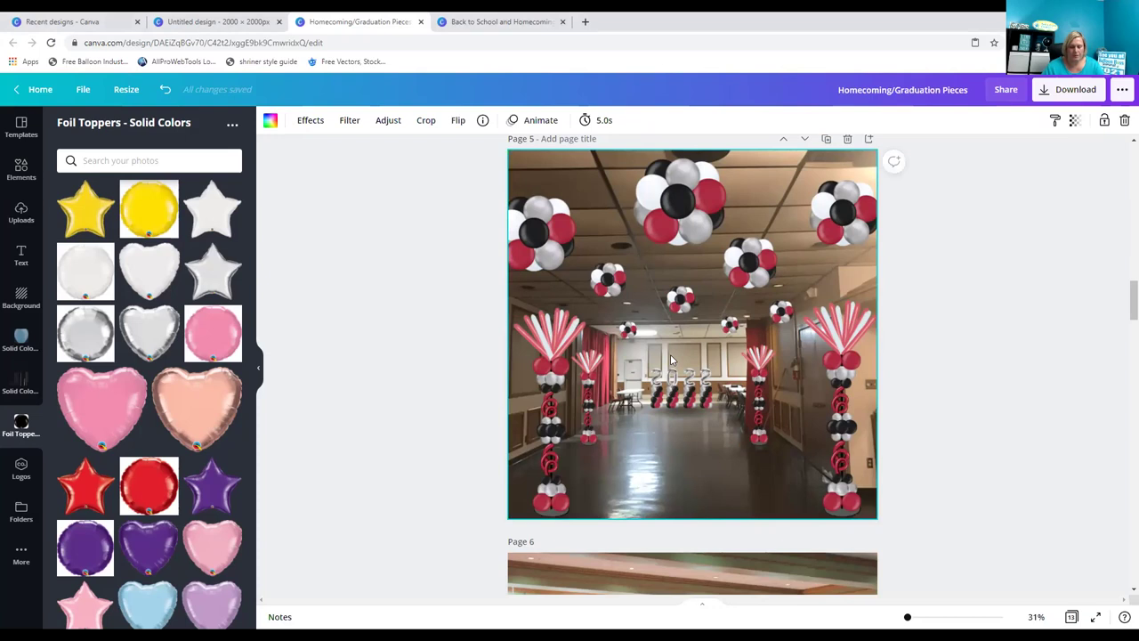
key(ctrl+p)
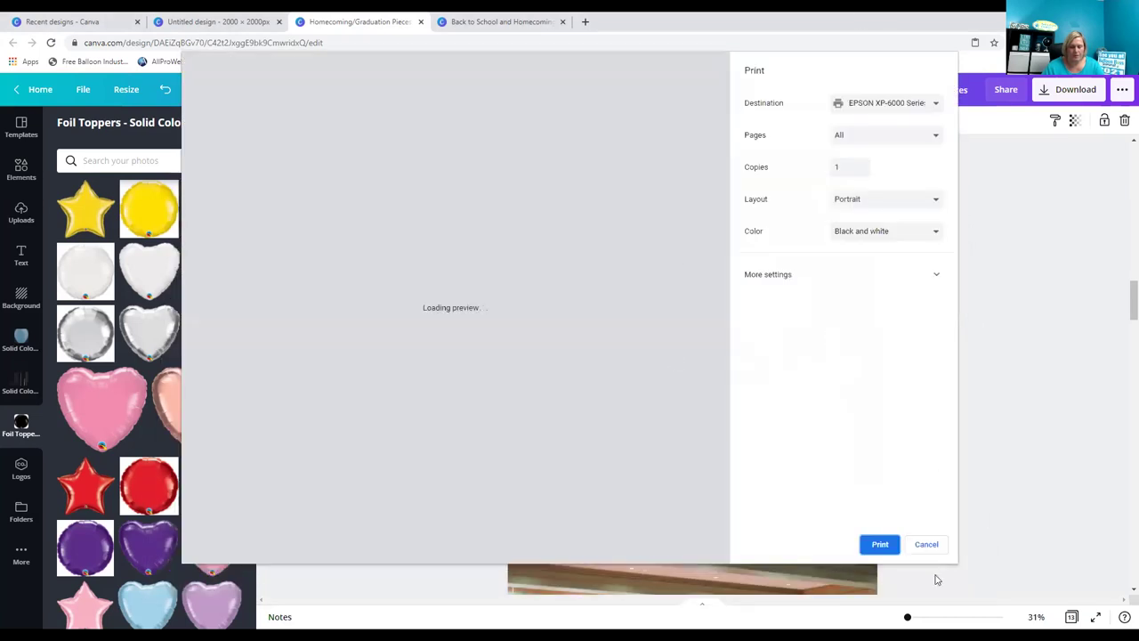
click(927, 544)
click(659, 418)
right_click(659, 418)
click(690, 431)
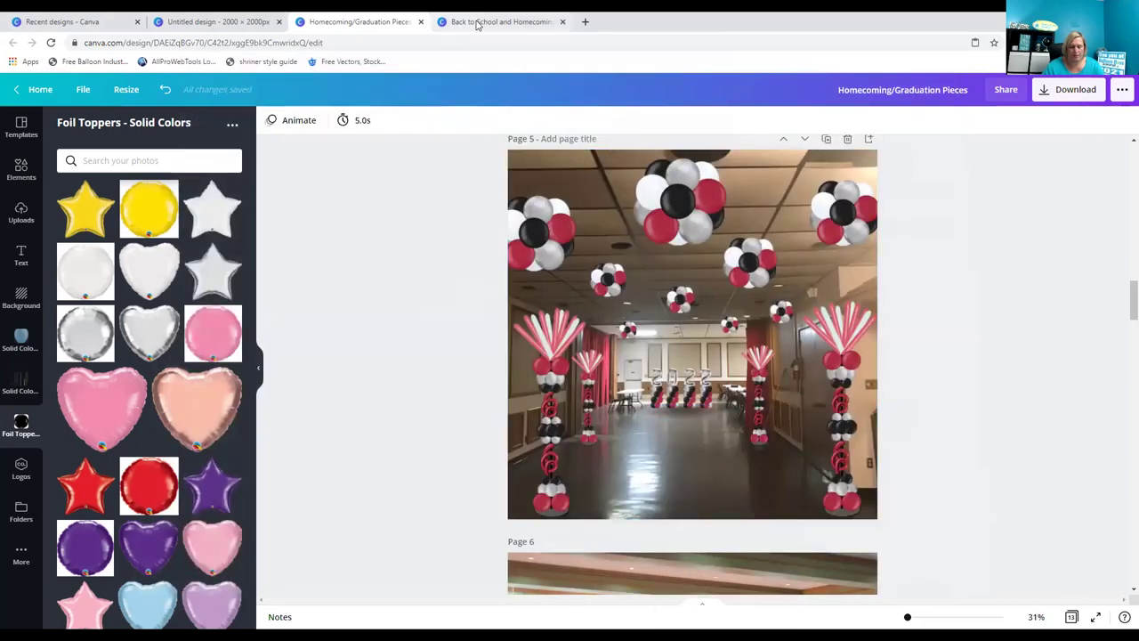
Search the web for Qualatex in a new browser tab and open the official Qualatex US website.
click(585, 21)
text(quqlatex)
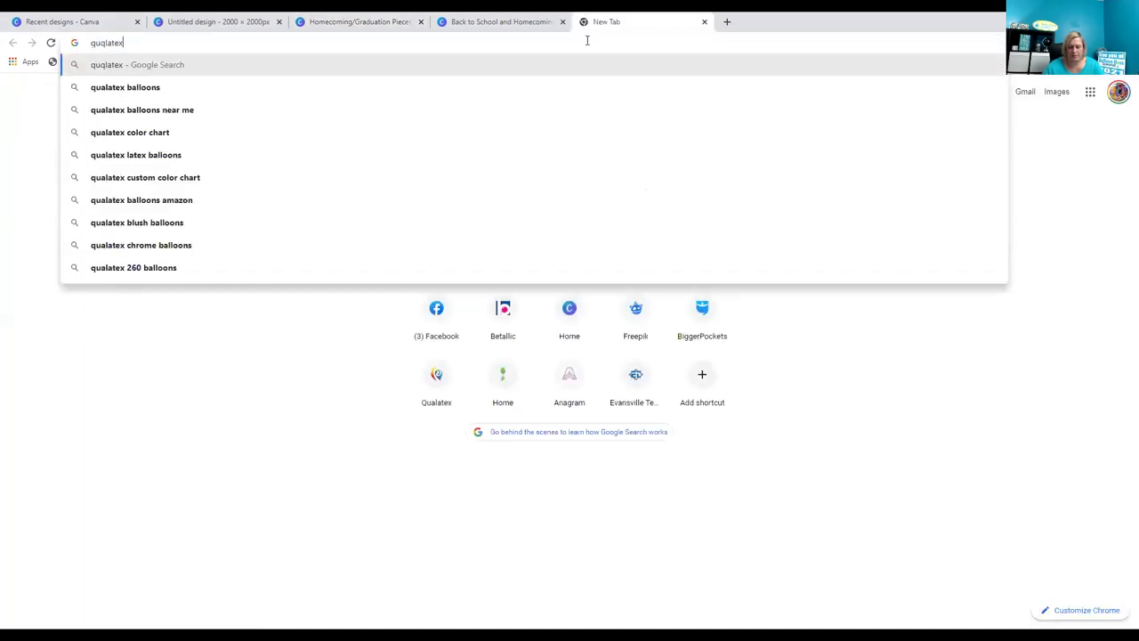
key(Return)
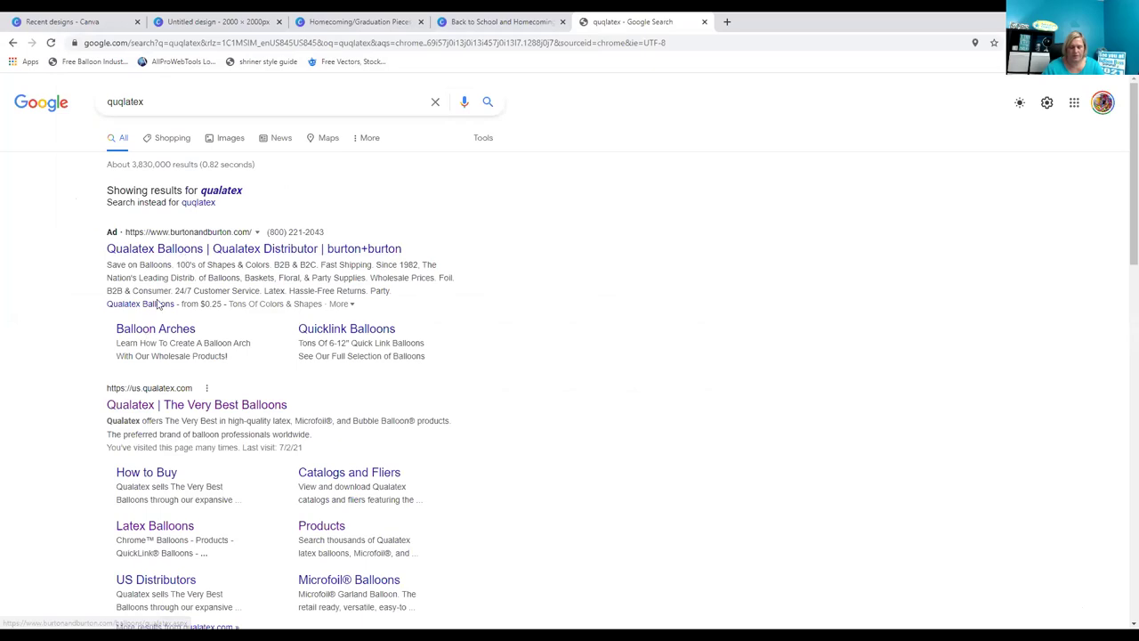
scroll(224, 392, down, 6)
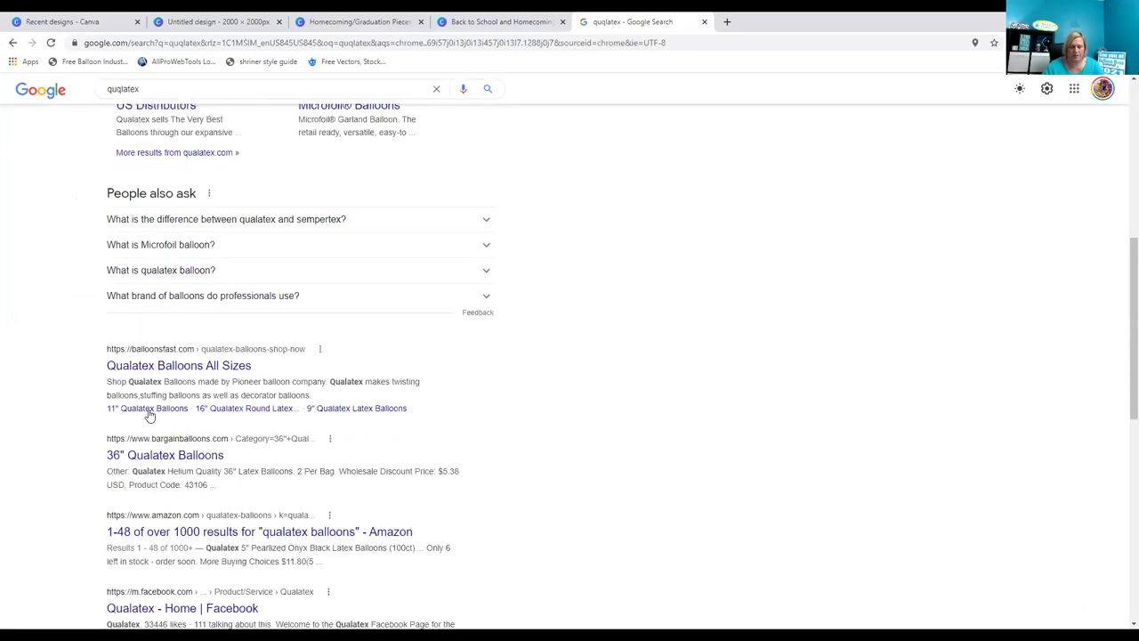
scroll(163, 426, down, 4)
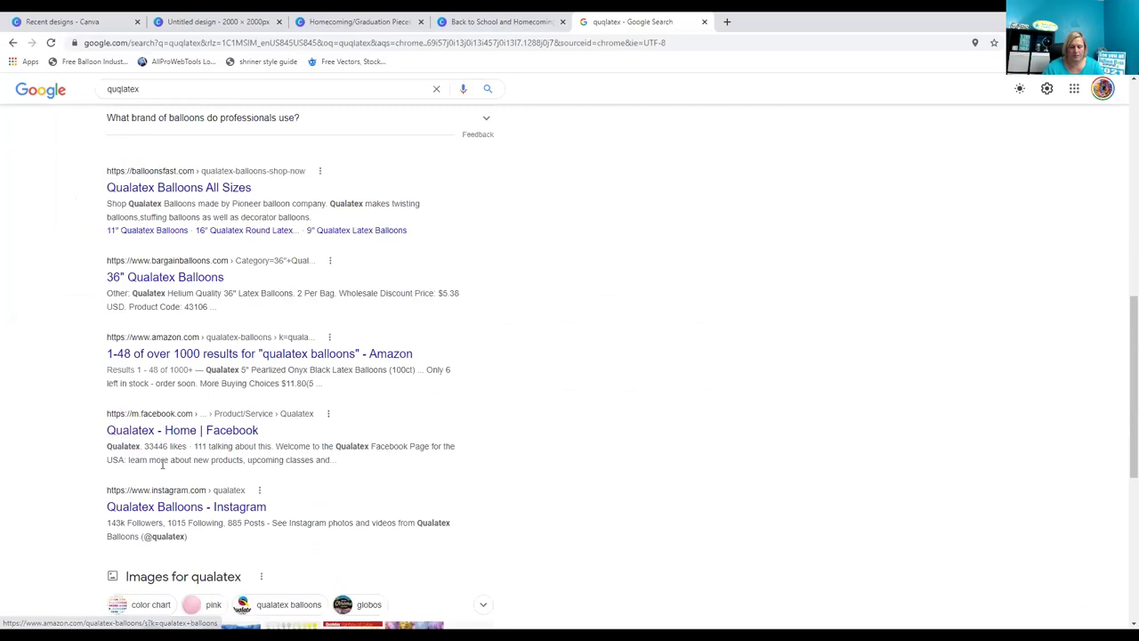
scroll(162, 464, down, 2)
scroll(163, 457, up, 4)
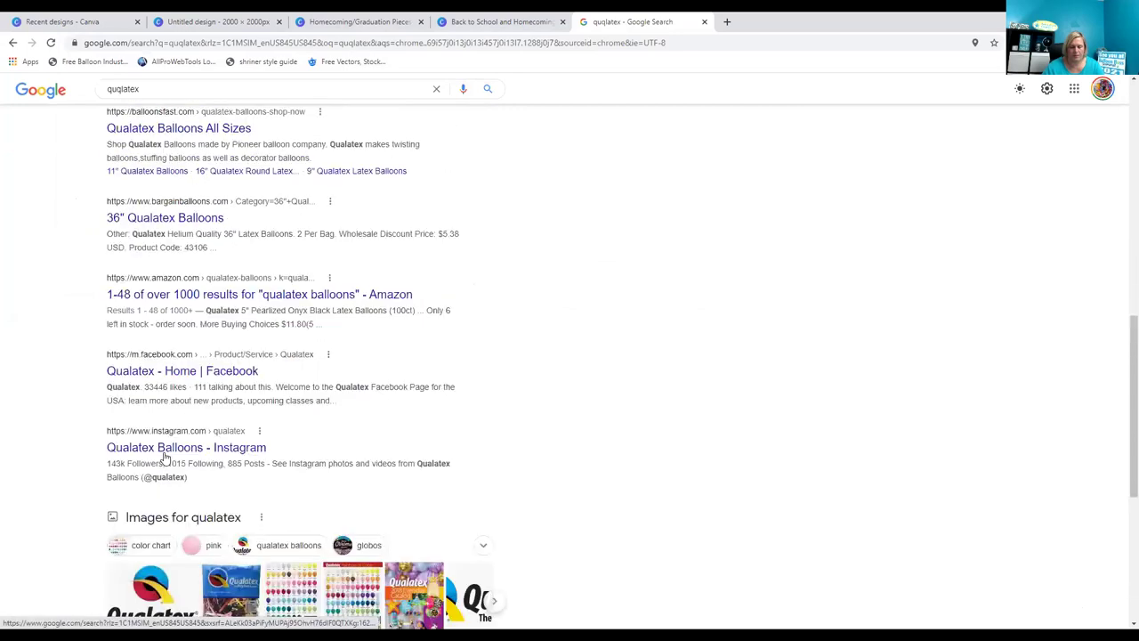
scroll(164, 456, up, 8)
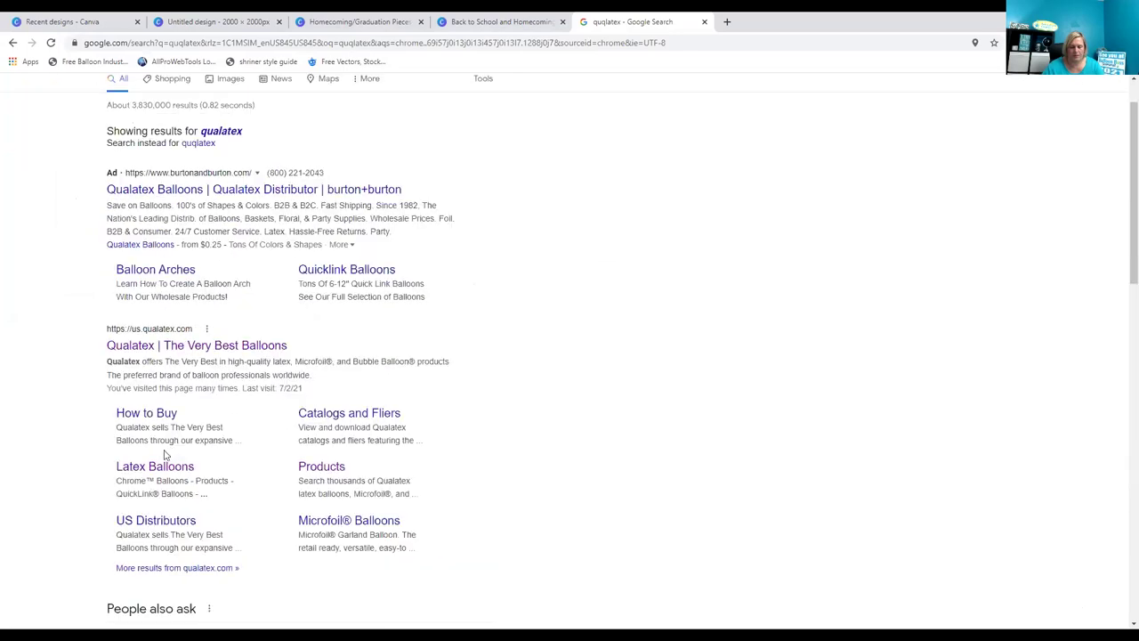
click(177, 349)
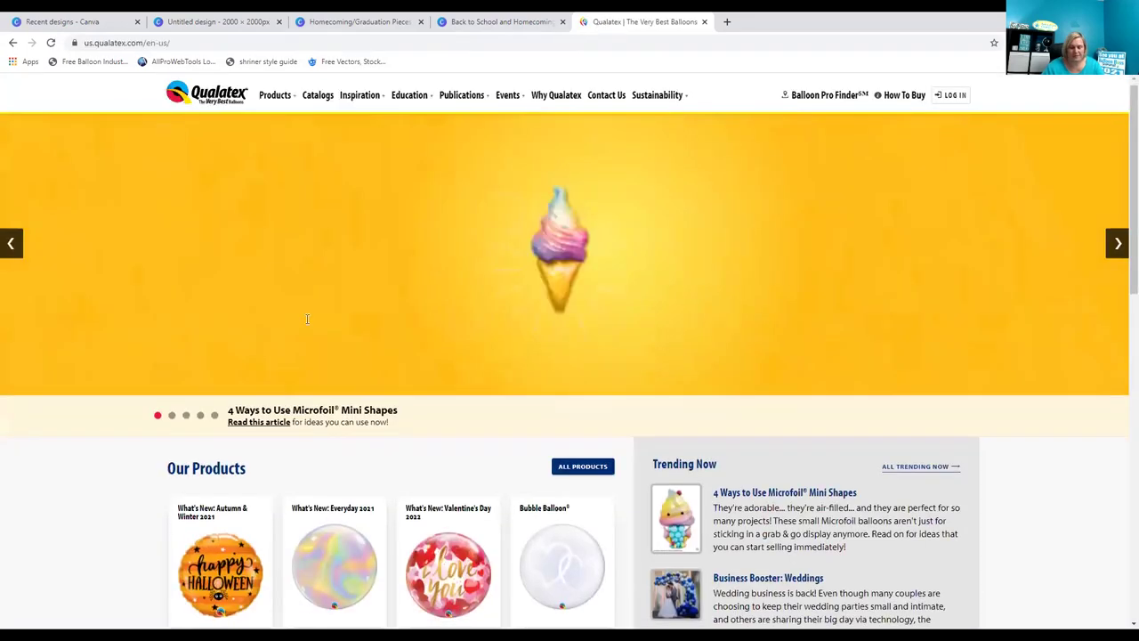
Open the new Autumn & Winter 2021 products and copy the image of the Mini Gnome balloon.
scroll(305, 317, down, 2)
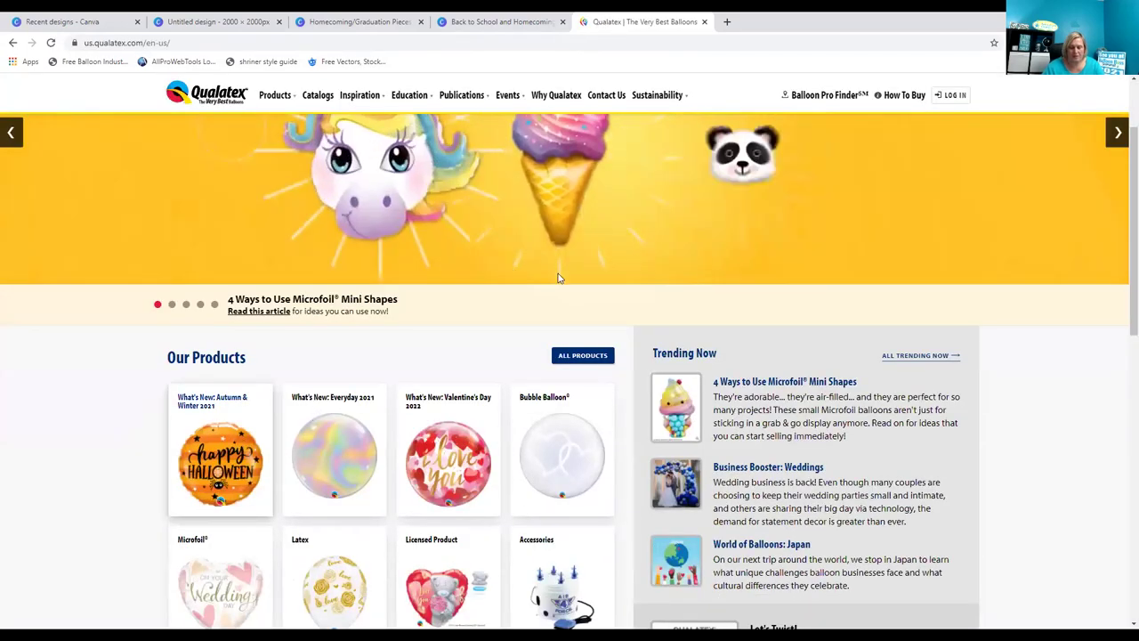
click(674, 286)
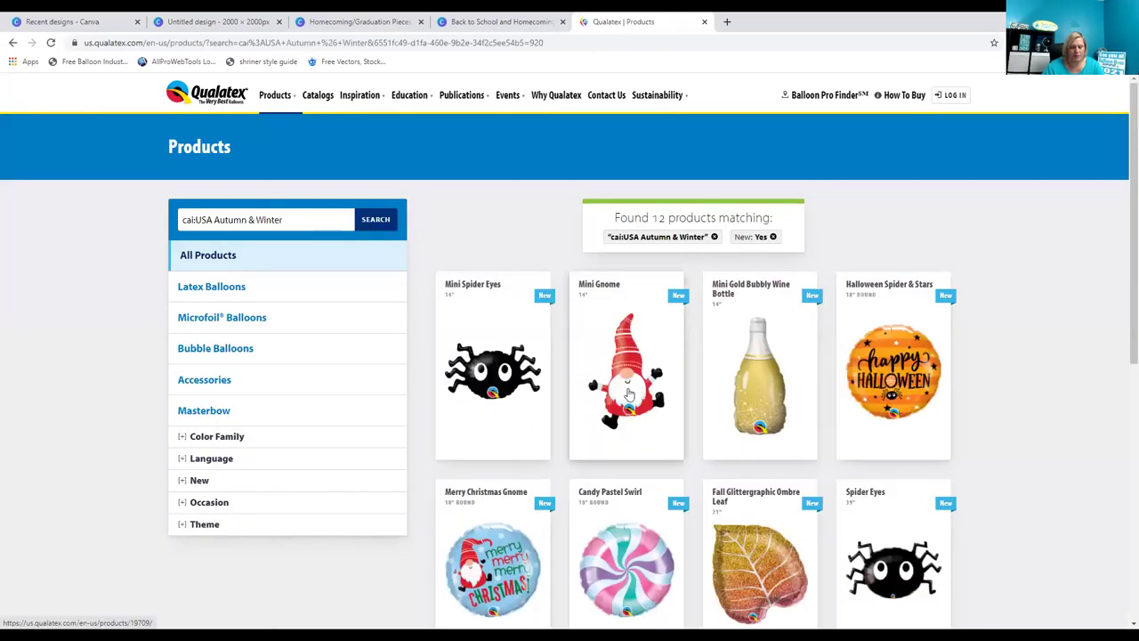
right_click(628, 393)
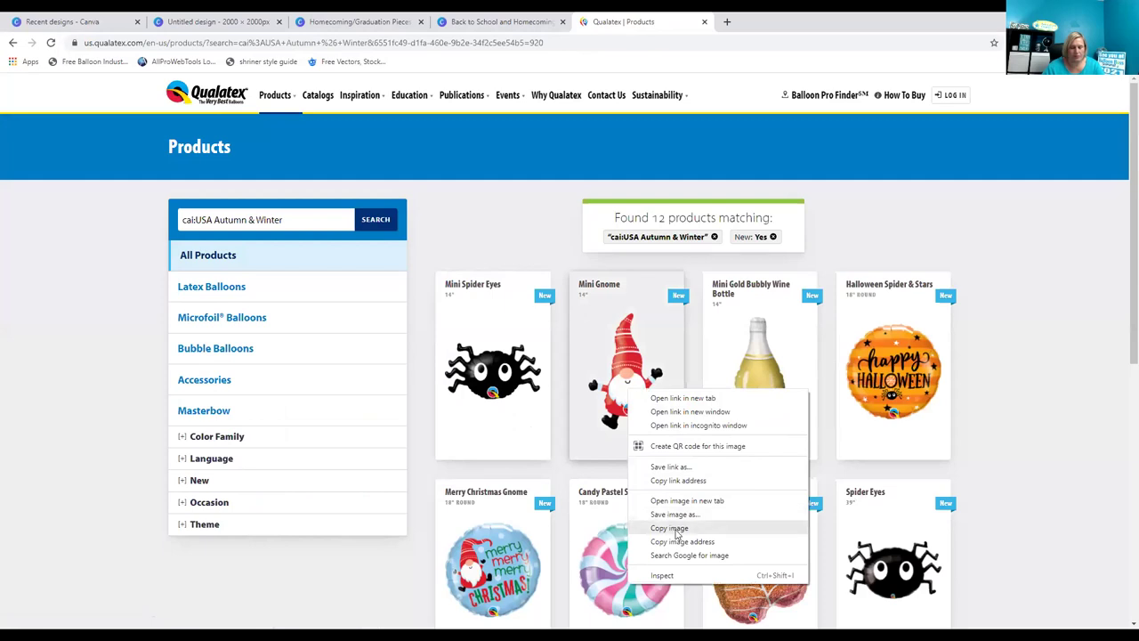
Switch back to the Homecoming/Graduation Pieces design in Canva and select page 3 with the balloon columns.
click(376, 25)
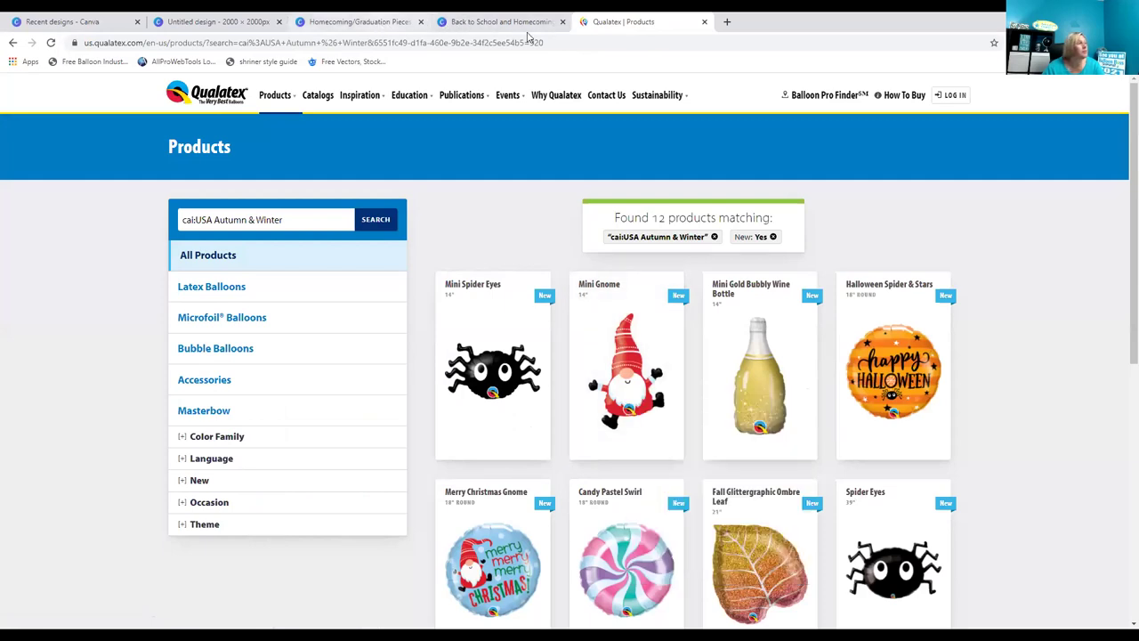
scroll(658, 312, up, 8)
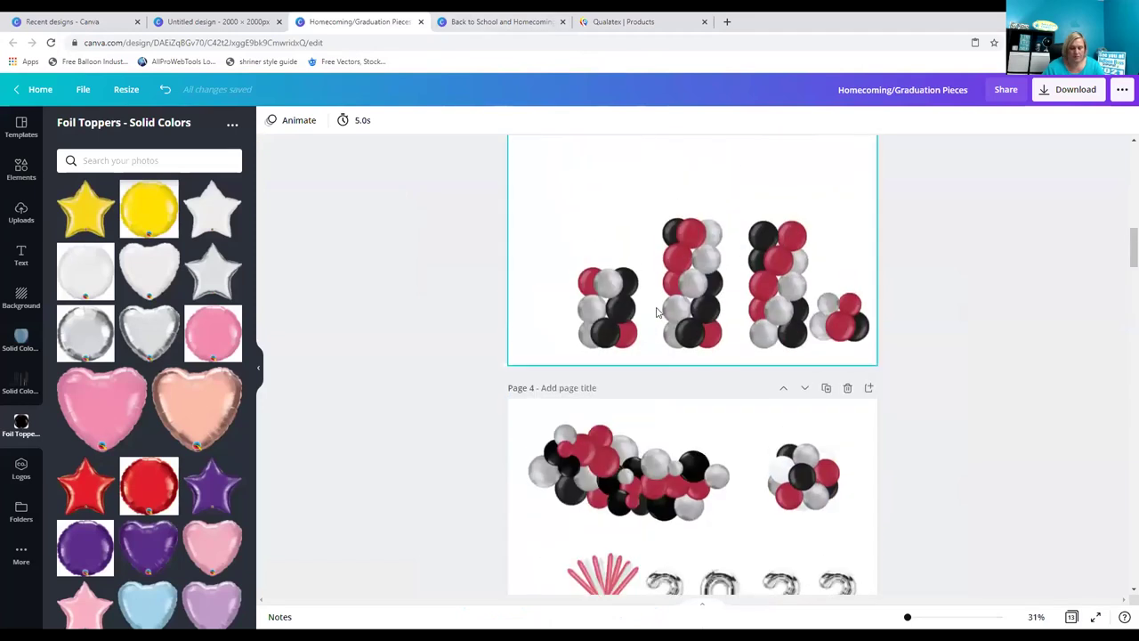
scroll(657, 312, down, 1)
click(603, 234)
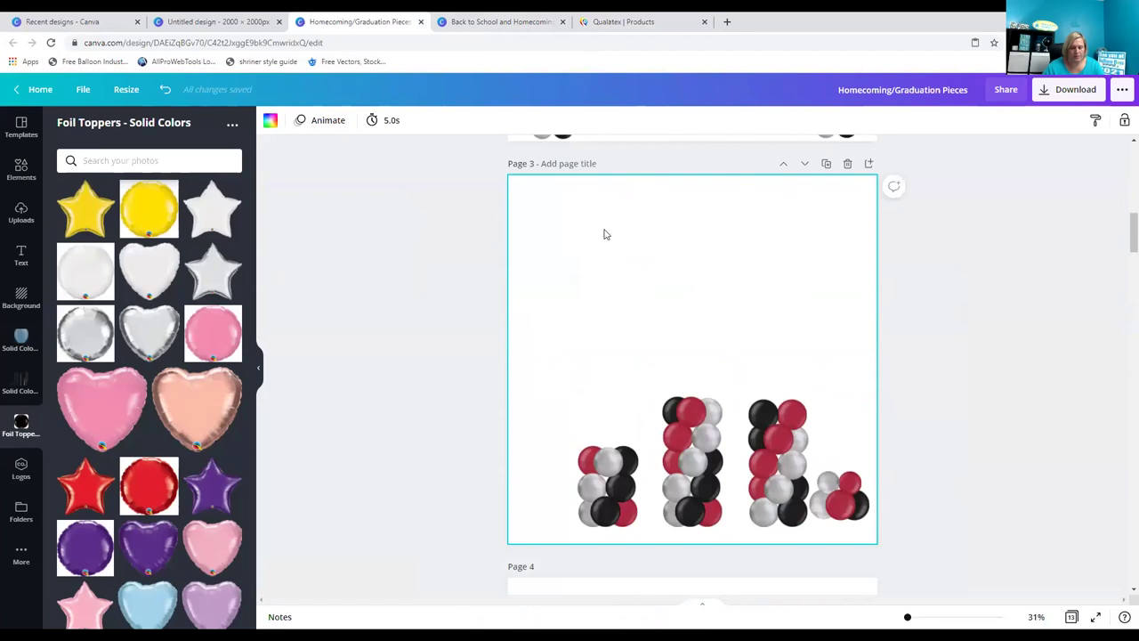
right_click(603, 234)
click(627, 270)
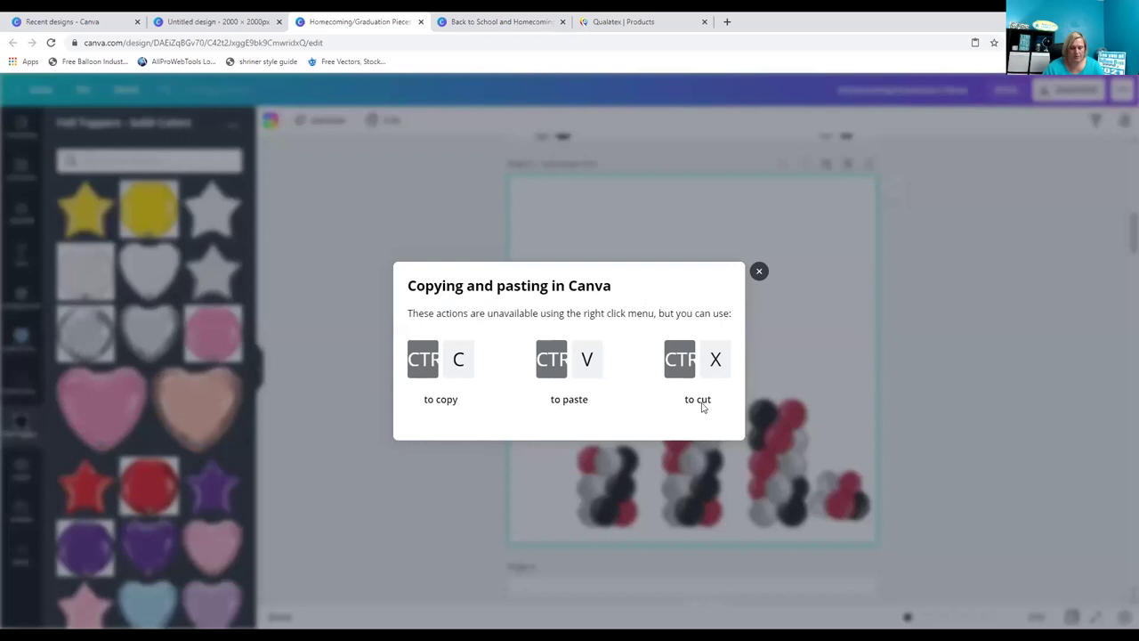
click(759, 273)
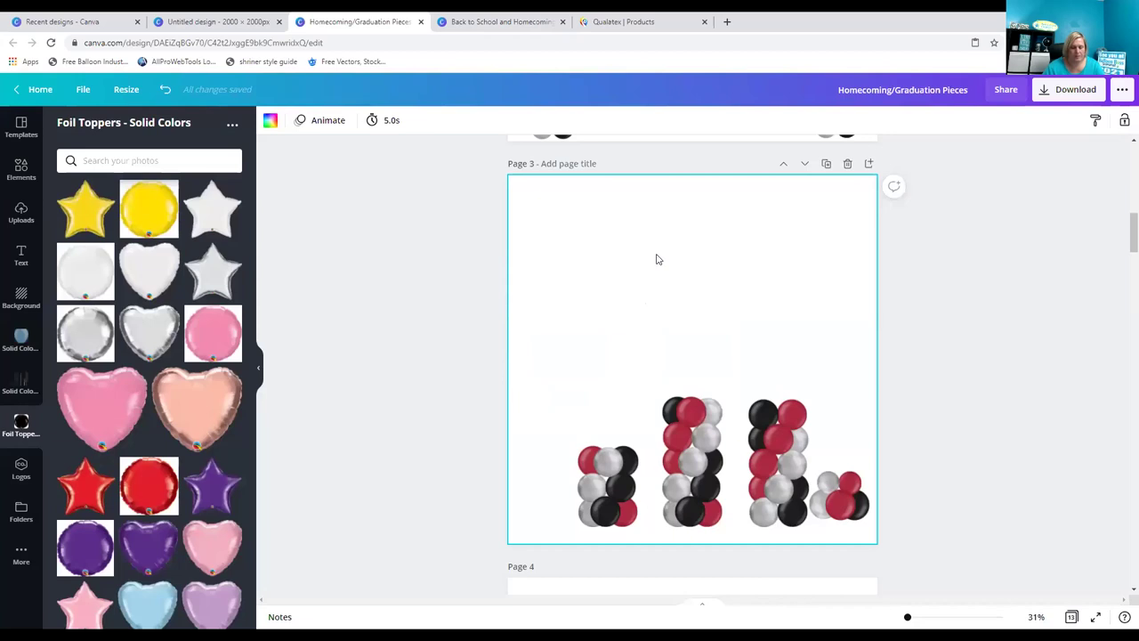
Paste the gnome balloon image onto page 3, resize it and set it on top of the middle column.
key(ctrl+v)
drag(631, 281, 600, 266)
drag(627, 327, 626, 326)
drag(713, 372, 701, 374)
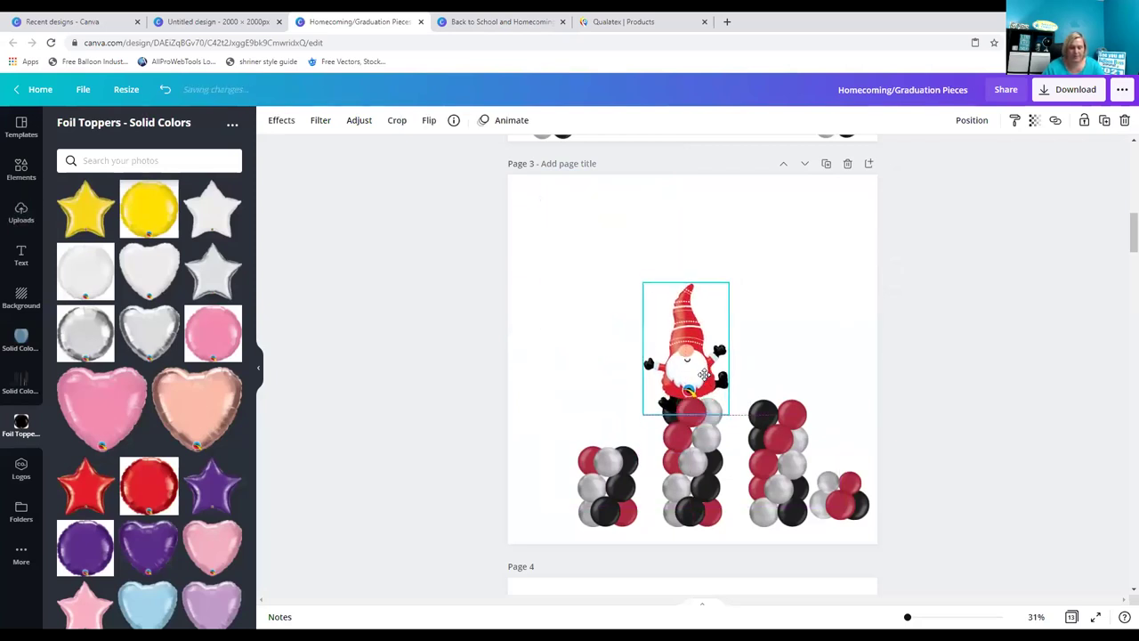
click(579, 277)
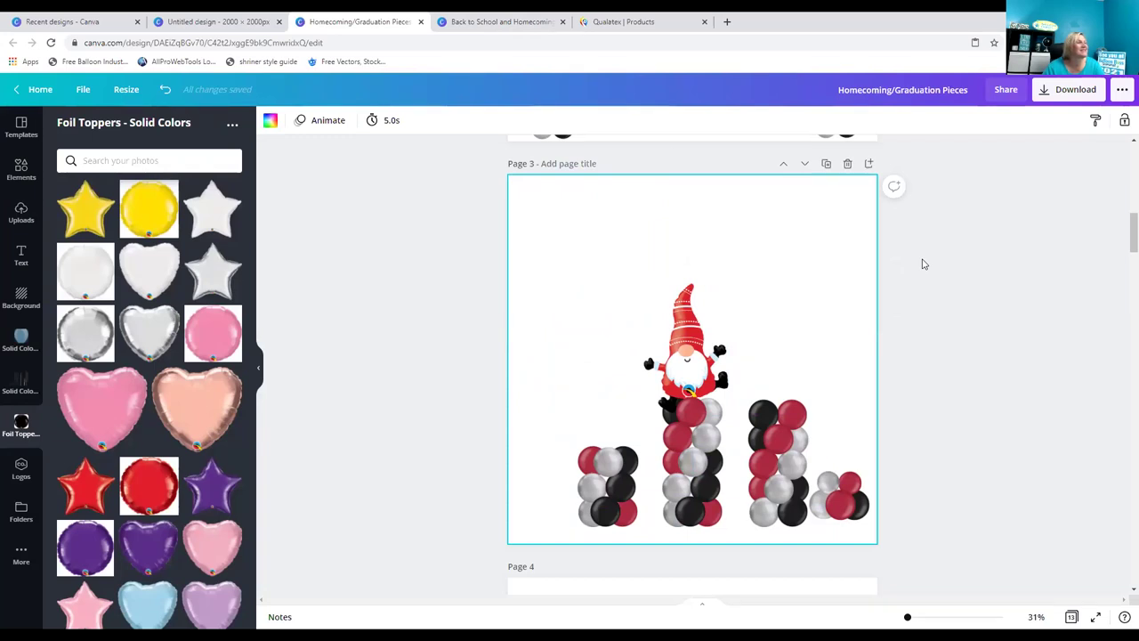
Search the elements for "football player" and add the diving player in black and red to page 3.
click(21, 167)
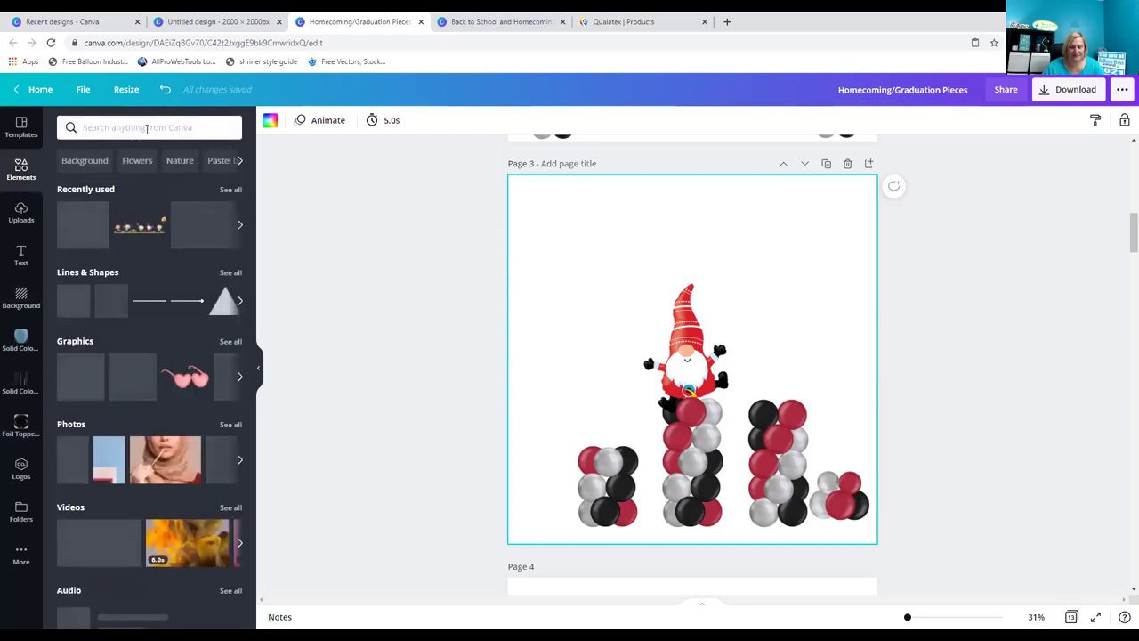
click(146, 128)
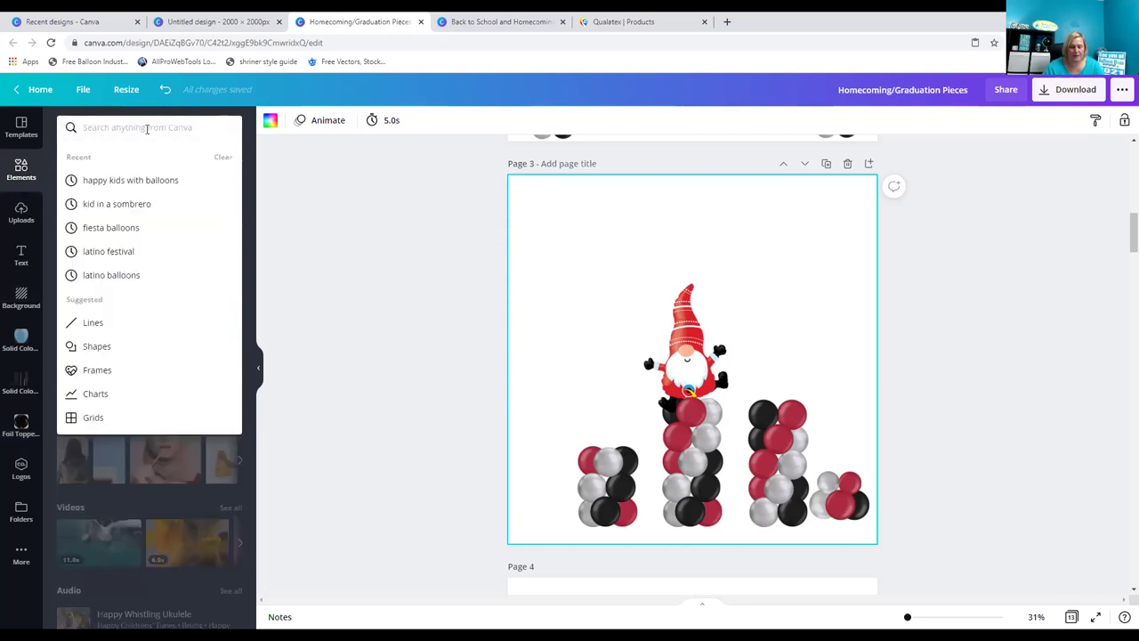
text(football pl)
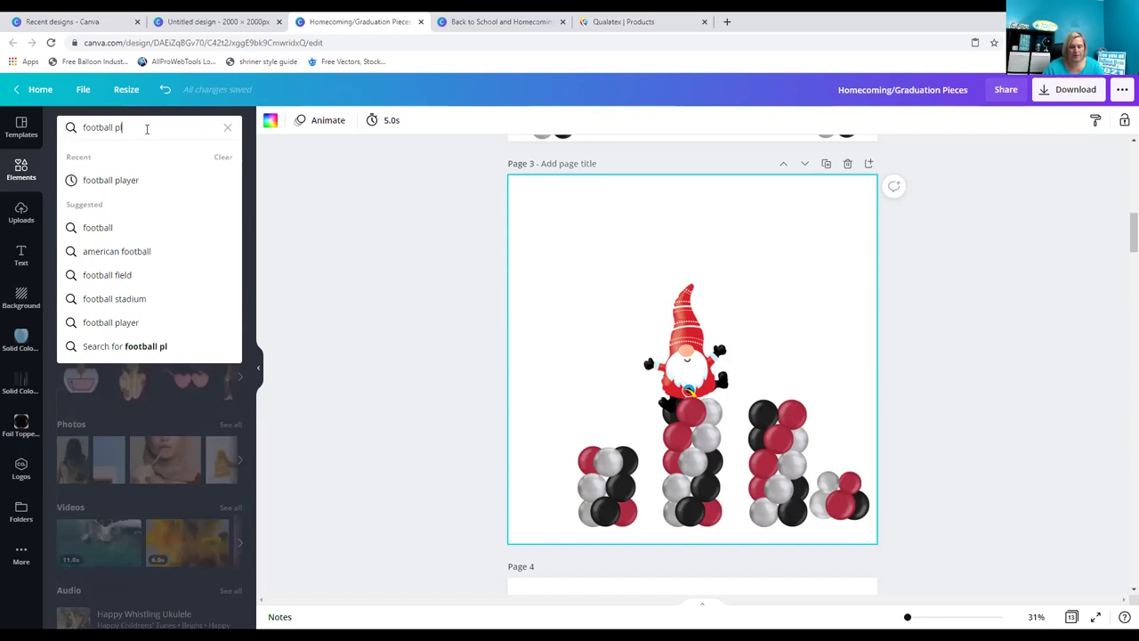
text(ayer)
key(Return)
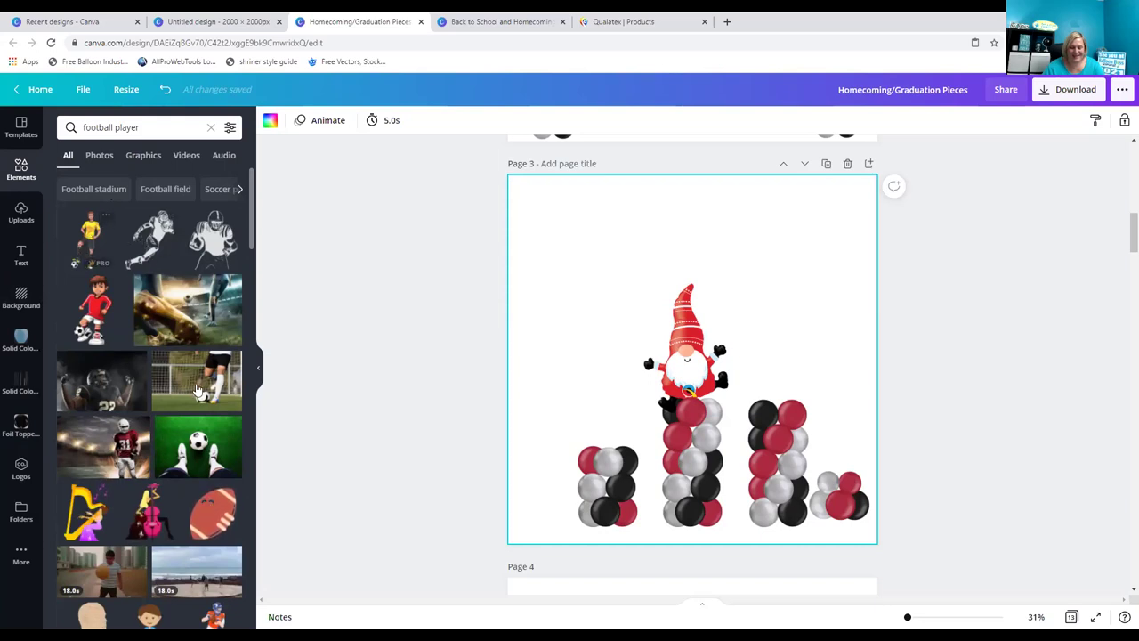
scroll(151, 418, down, 4)
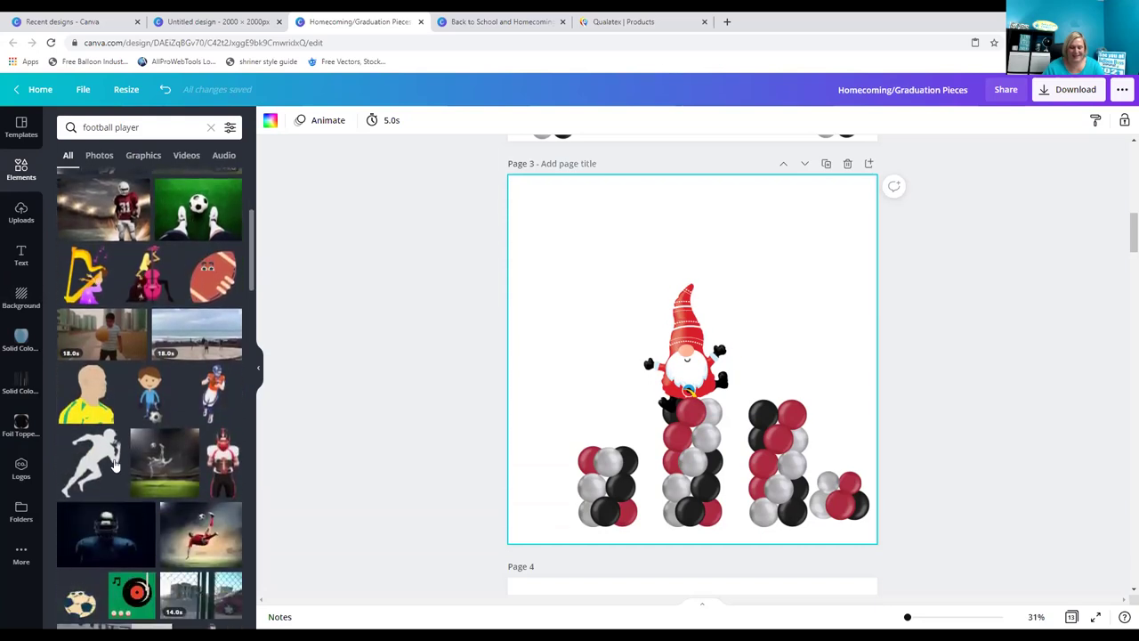
scroll(148, 486, down, 1)
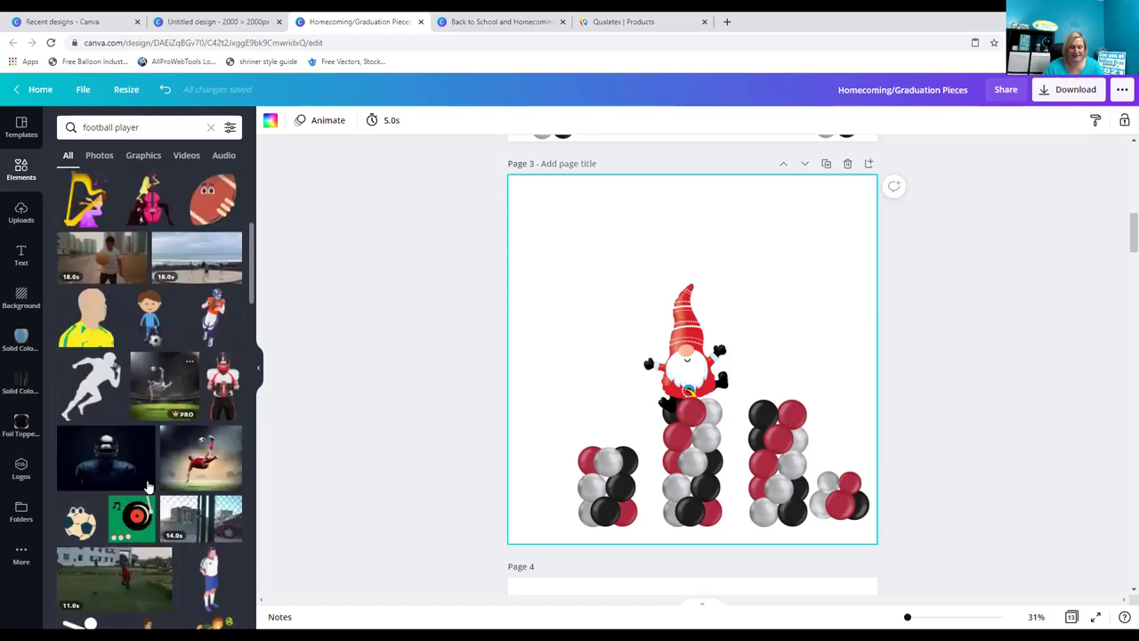
scroll(147, 486, down, 2)
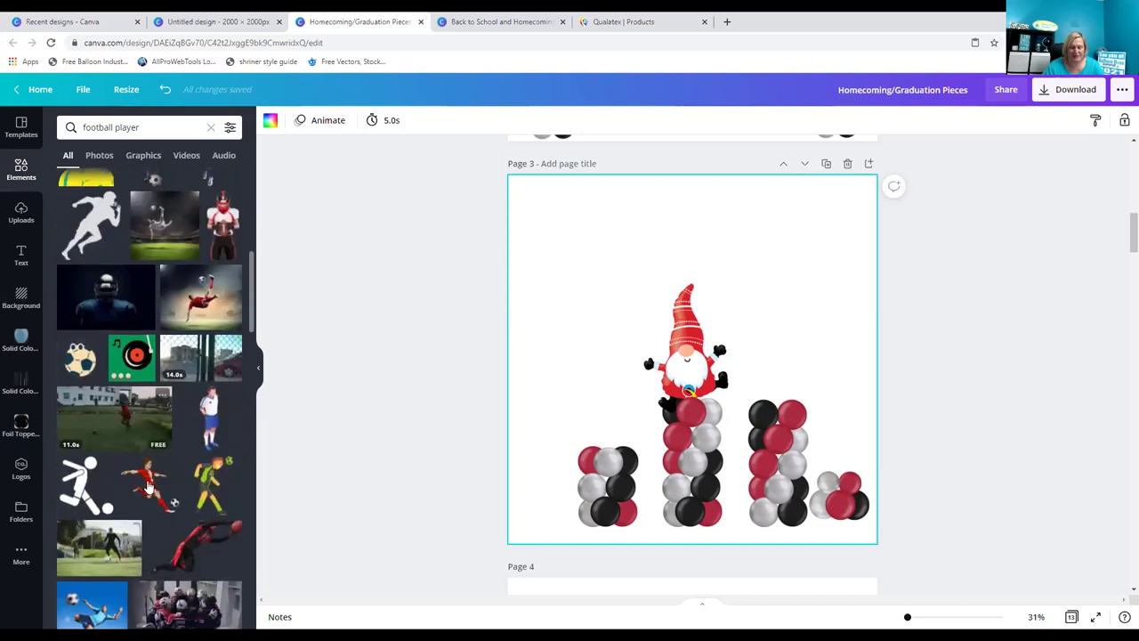
click(194, 545)
Shrink the diving football player, rotate it more upright and place it above the shortest column, beside the gnome.
drag(664, 359, 641, 271)
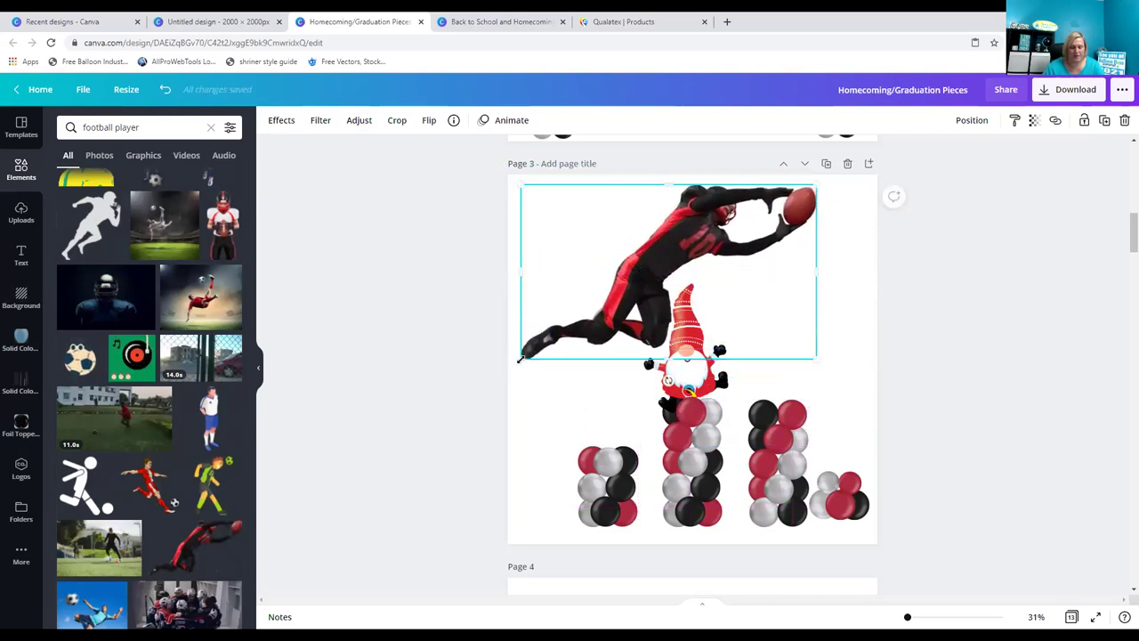
drag(564, 290, 629, 250)
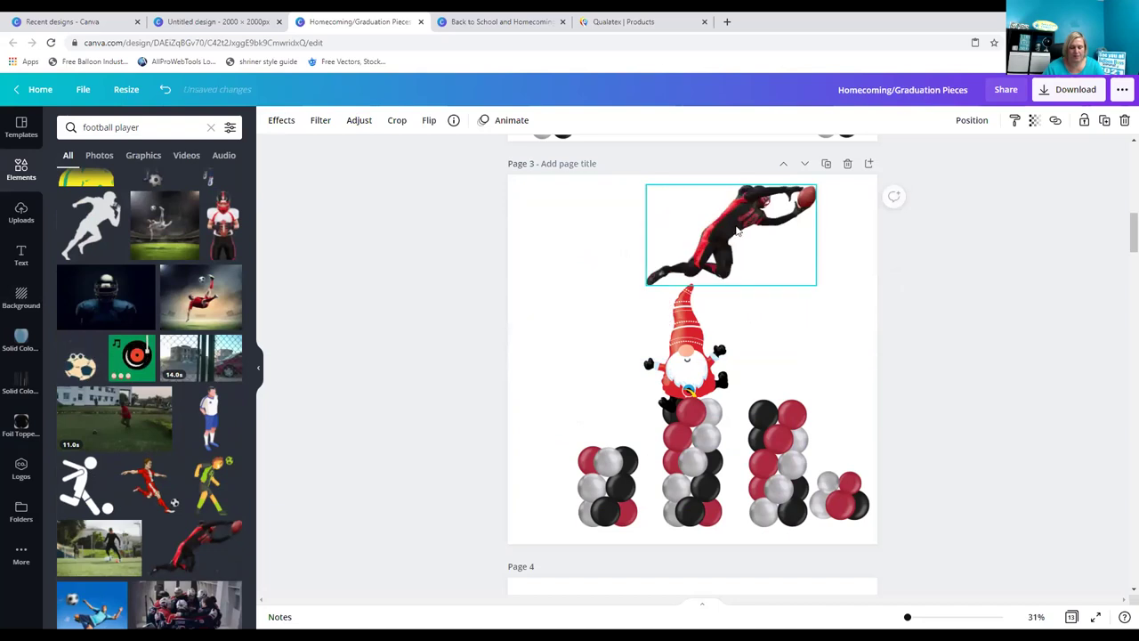
drag(714, 301, 612, 383)
drag(688, 389, 688, 390)
drag(687, 387, 640, 376)
key(Escape)
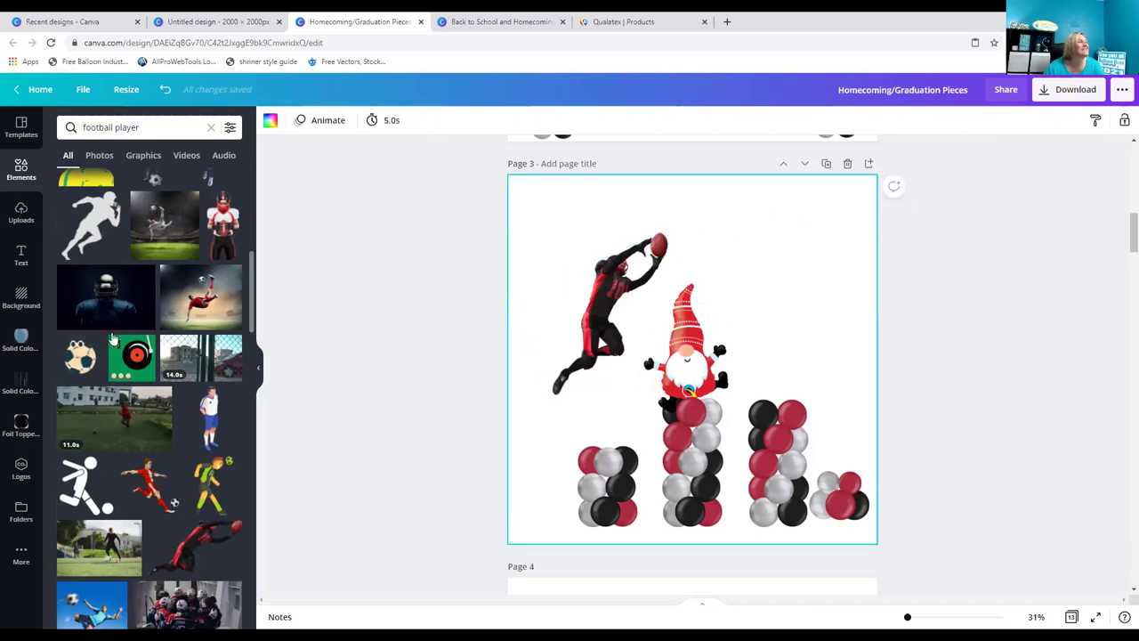
Search the elements for "football player silouette" and add the first black player silhouette to page 3.
click(156, 128)
text(silo)
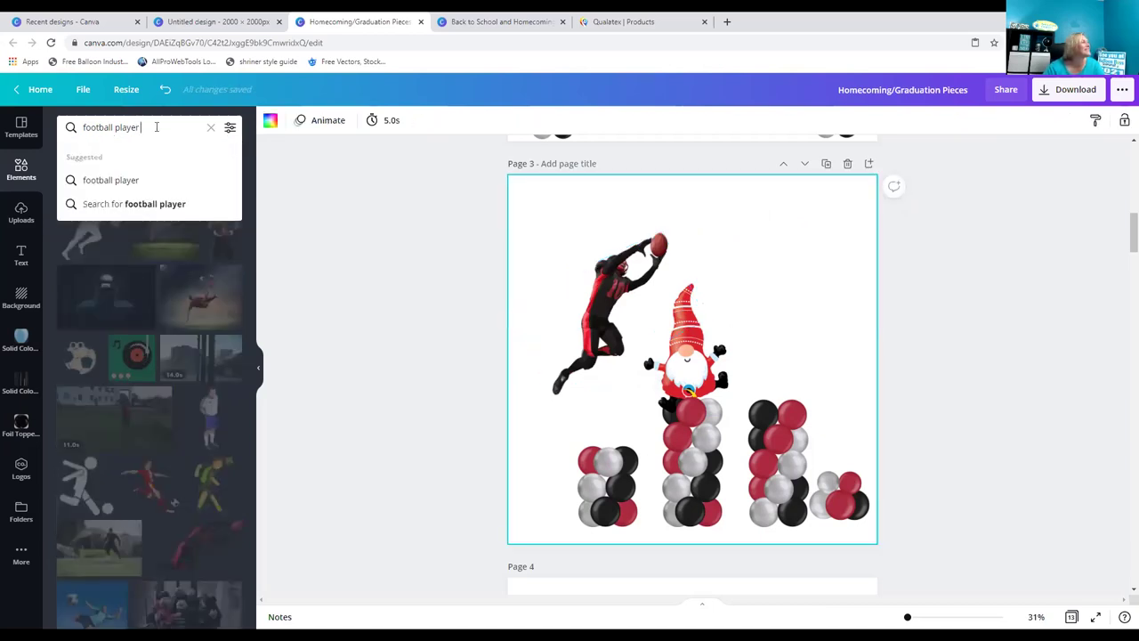
text(ue)
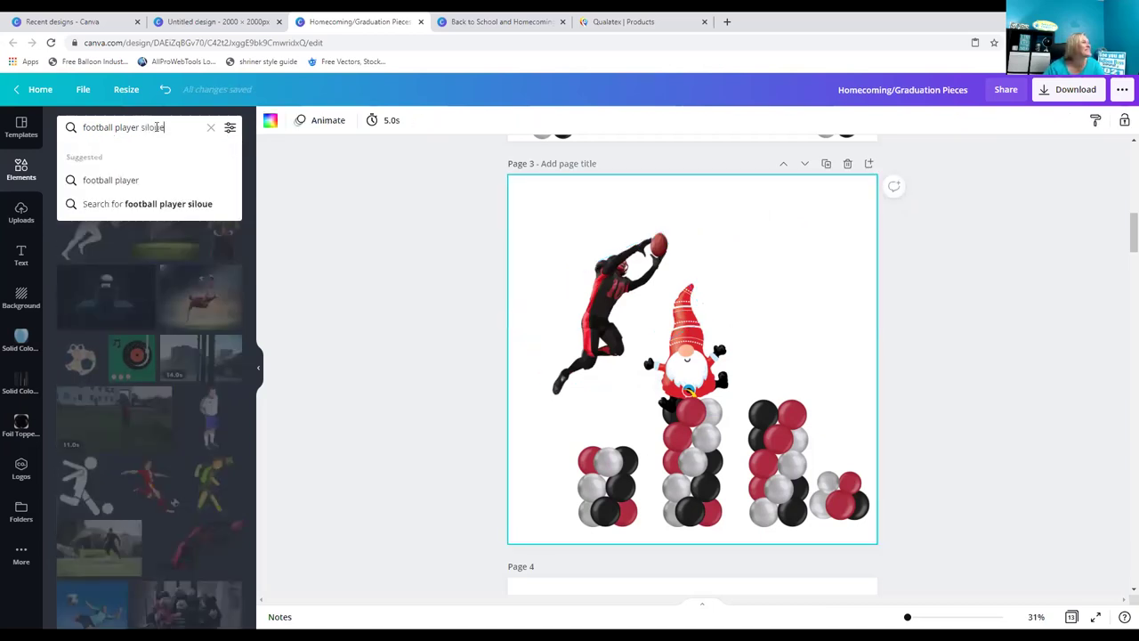
text(tte)
key(Return)
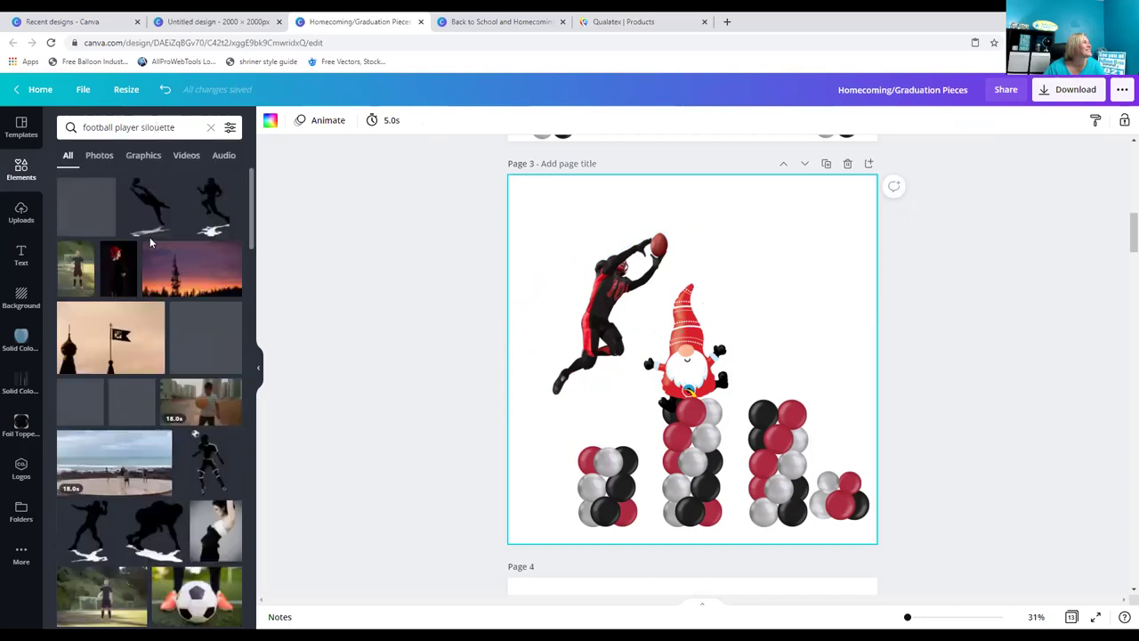
click(85, 209)
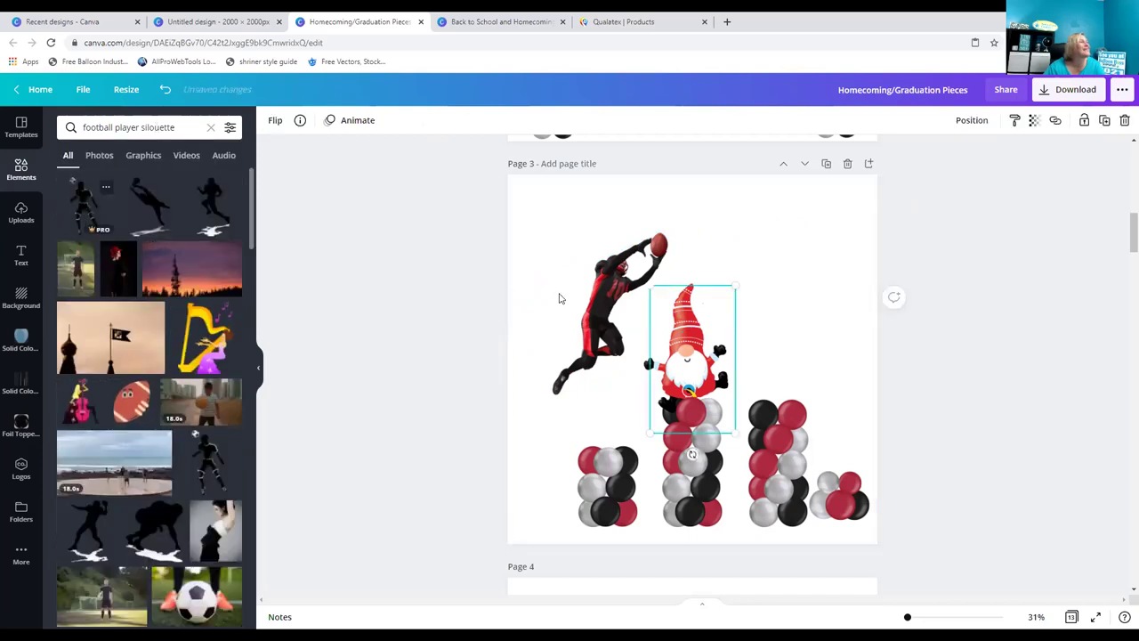
Delete the player silhouette and the diving football player from page 3.
drag(716, 342, 816, 266)
key(Delete)
click(609, 294)
key(Delete)
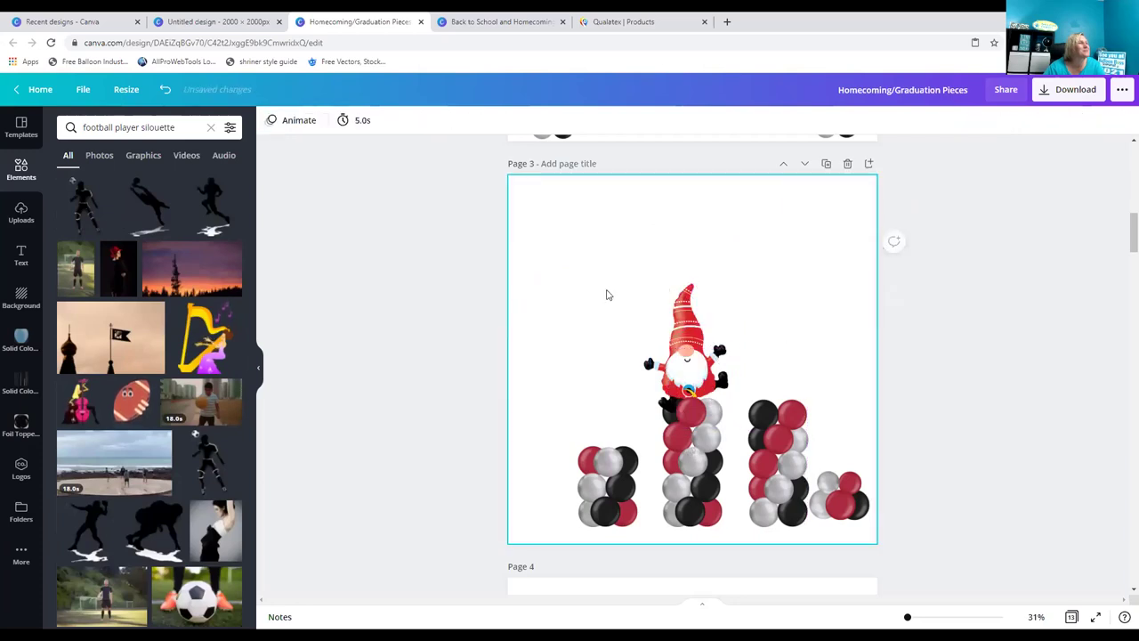
Clear the element search and look through the general element categories, including the video suggestions.
click(211, 129)
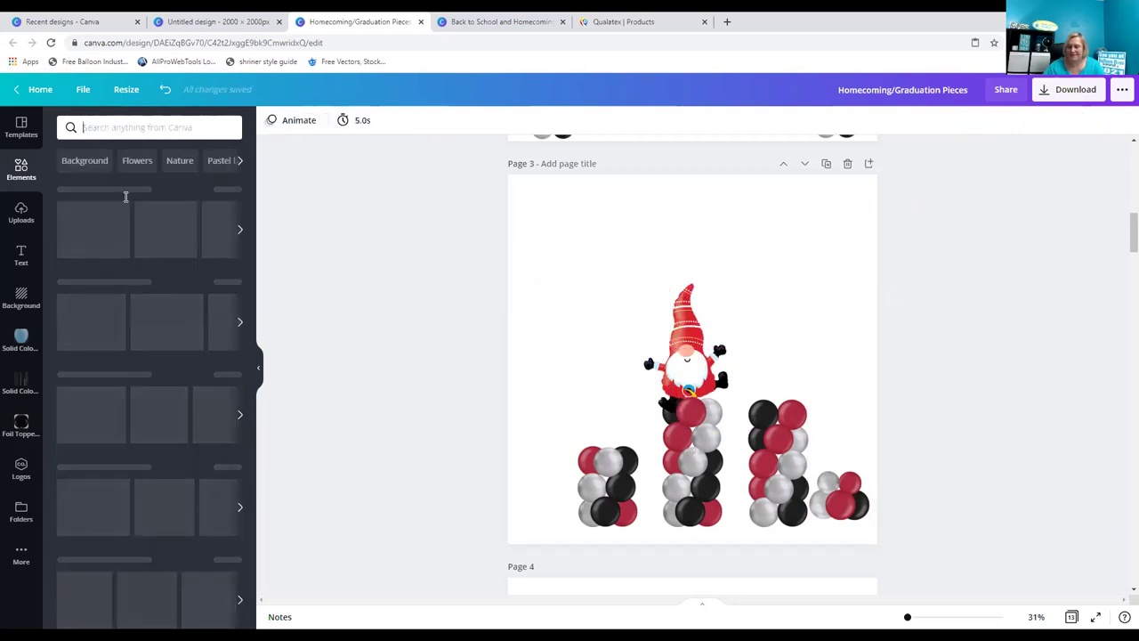
mouse_move(126, 313)
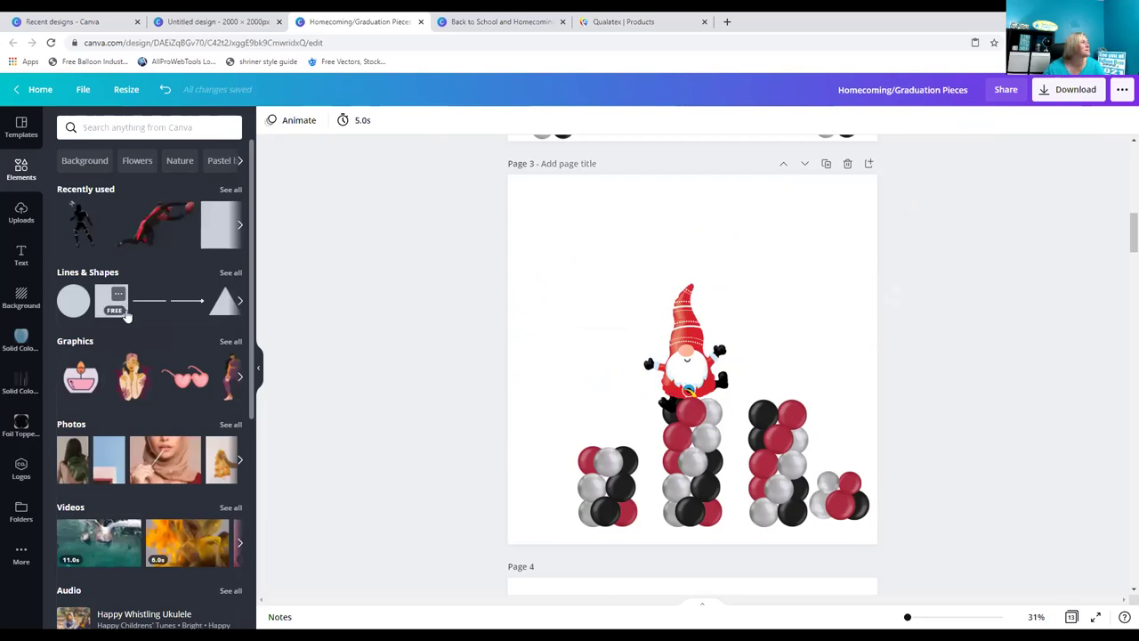
scroll(120, 374, down, 3)
scroll(120, 374, up, 3)
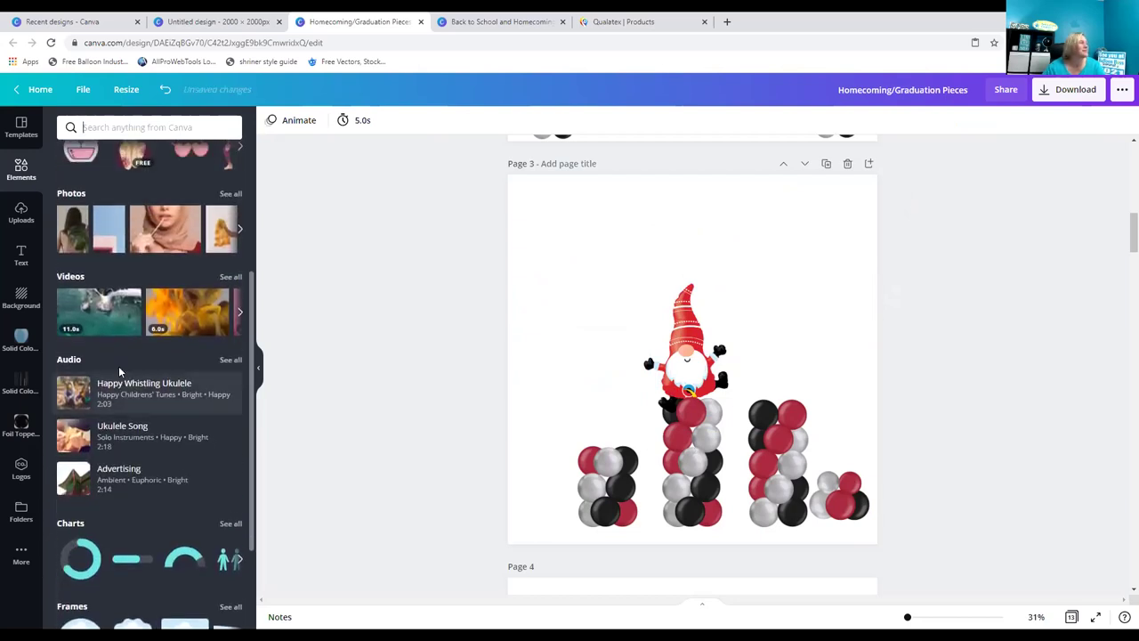
scroll(129, 259, down, 4)
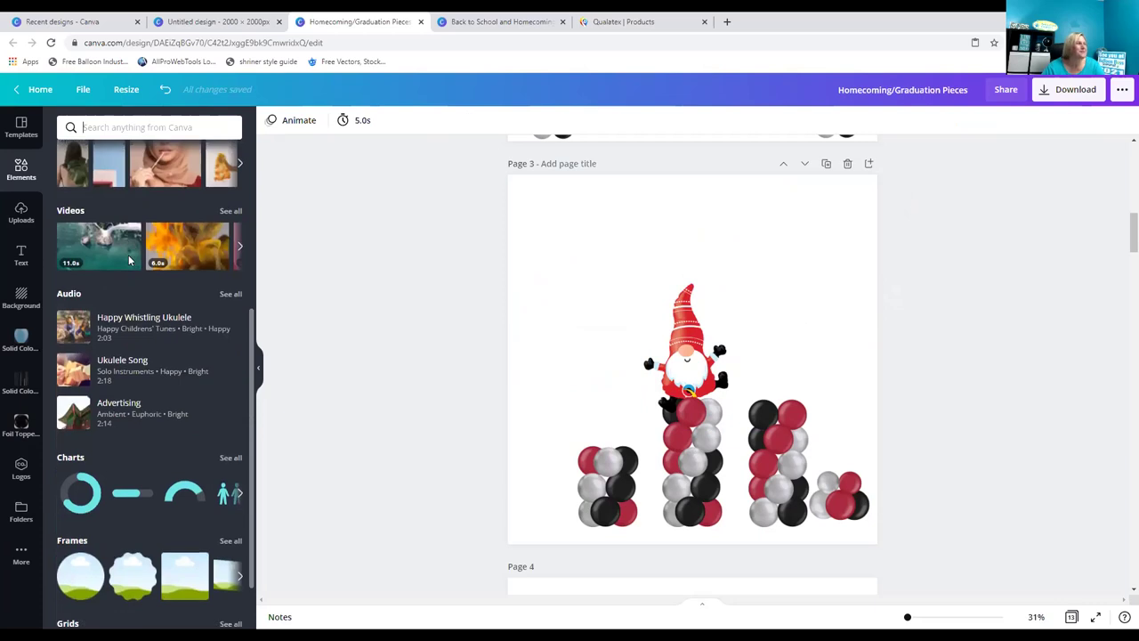
scroll(129, 259, up, 4)
scroll(197, 308, down, 3)
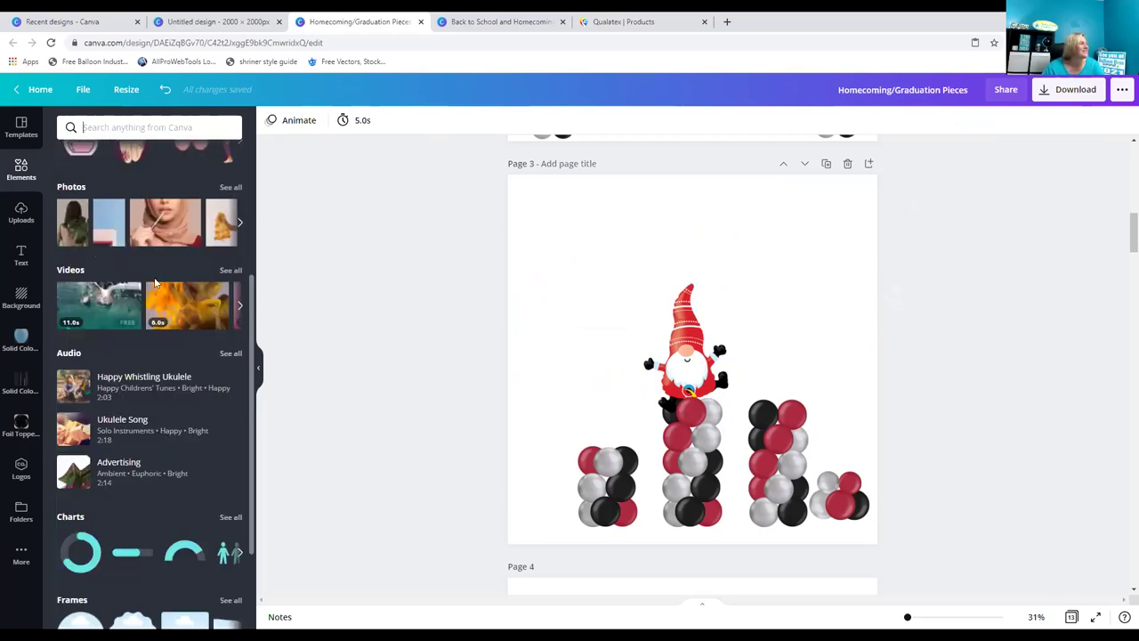
click(238, 305)
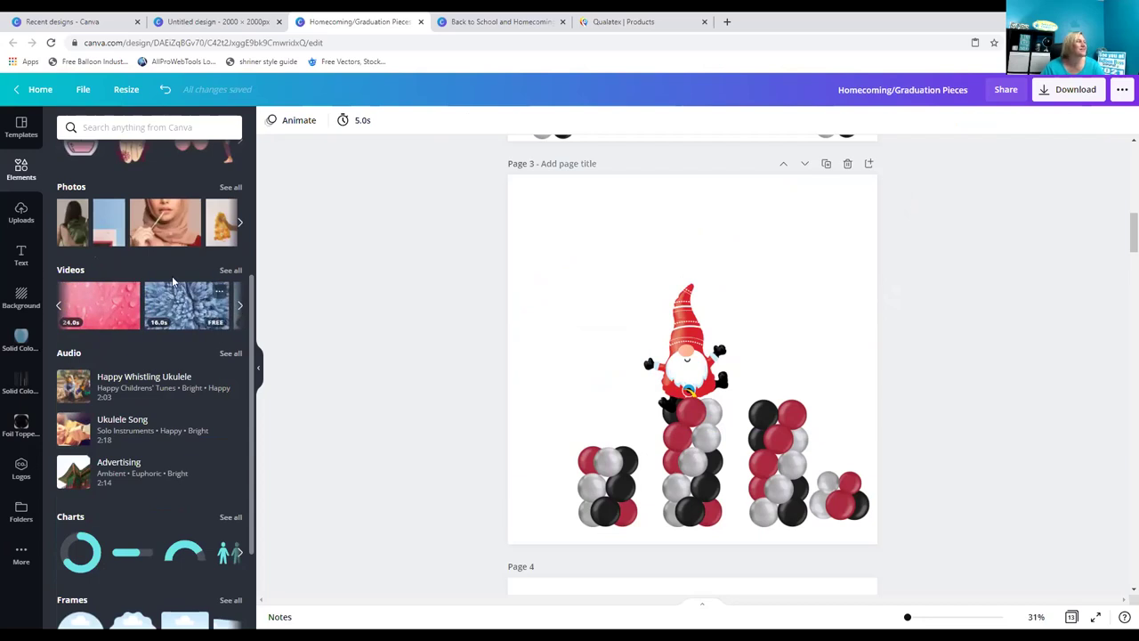
scroll(151, 149, up, 3)
Search the elements for "baby shower balloons".
click(149, 129)
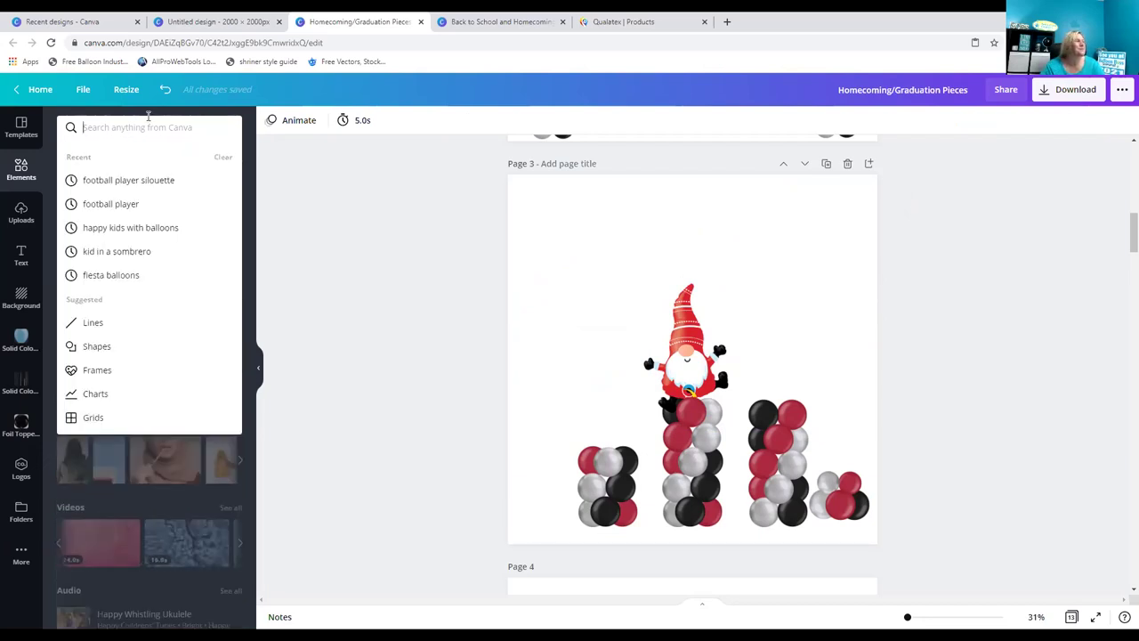
text(baby shoer balloons)
key(Return)
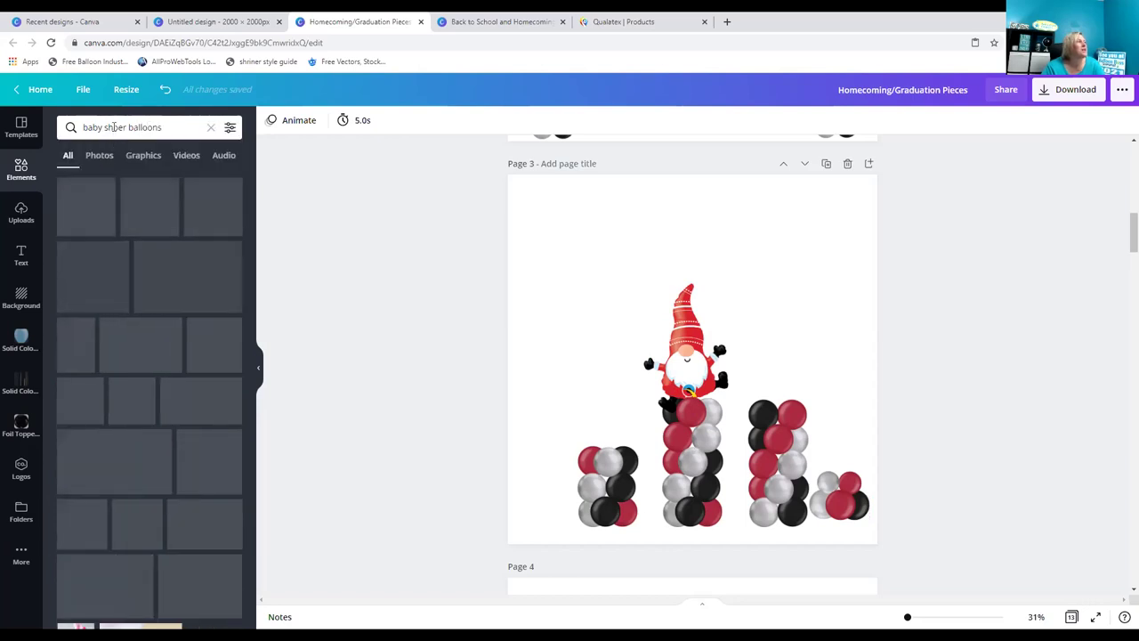
click(115, 127)
text(w)
key(Return)
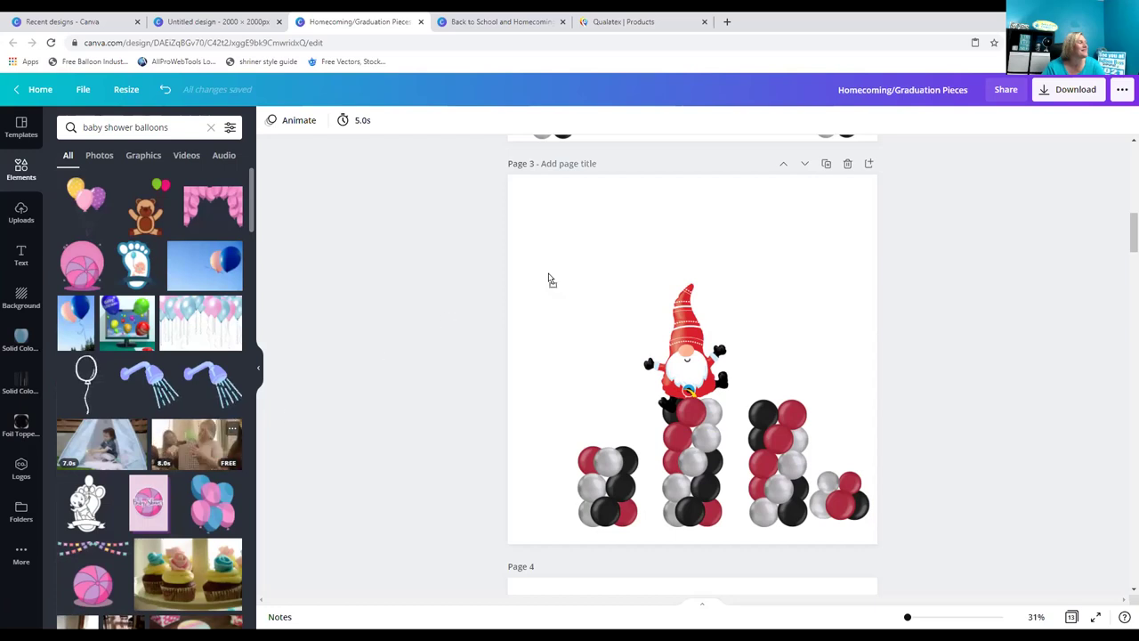
Try the 8.0-second baby shower gift video over the balloon columns on page 3, and delete it.
drag(548, 281, 634, 333)
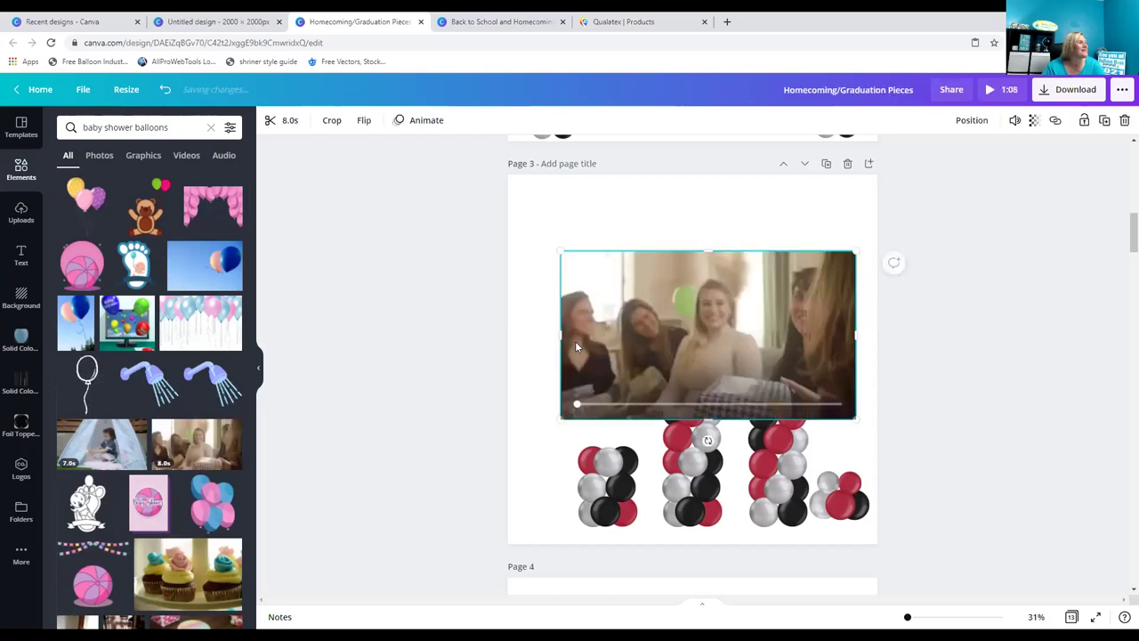
mouse_move(666, 318)
mouse_down()
mouse_move(623, 339)
mouse_move(681, 326)
mouse_move(650, 331)
mouse_up()
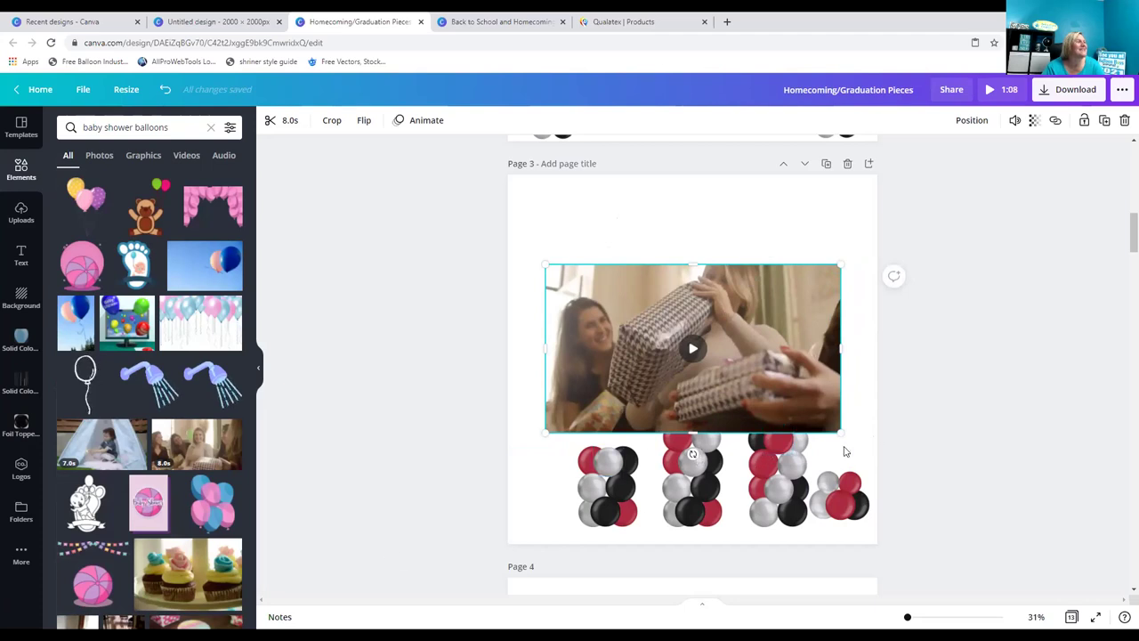
mouse_move(812, 314)
key(Delete)
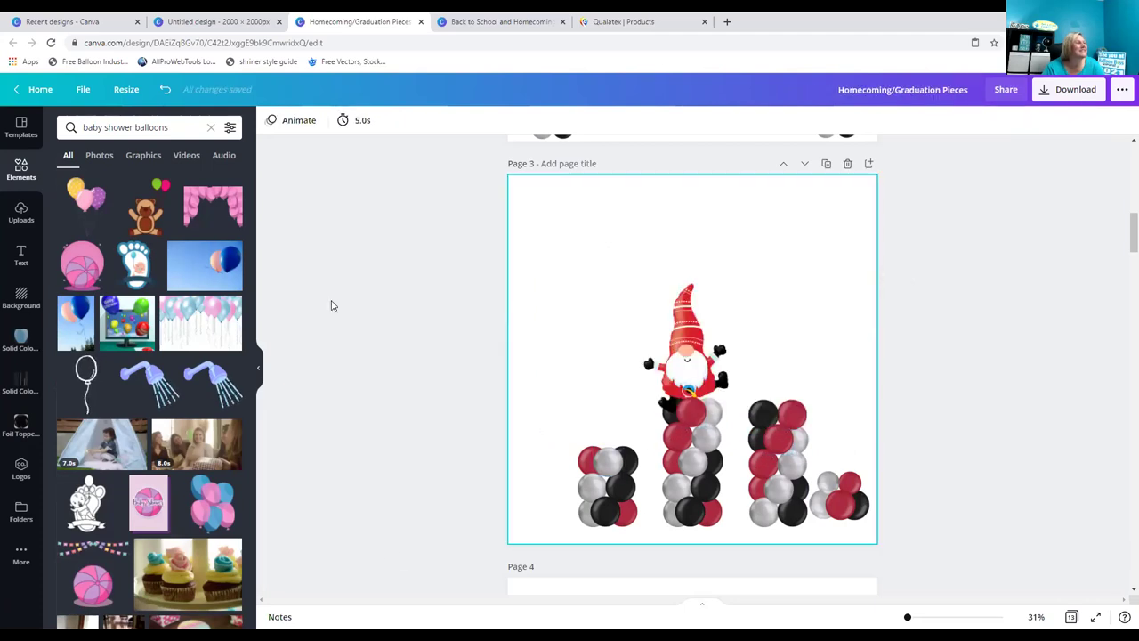
Look through the baby shower balloon results for usable graphics and clear the search.
scroll(114, 356, down, 2)
scroll(114, 356, down, 3)
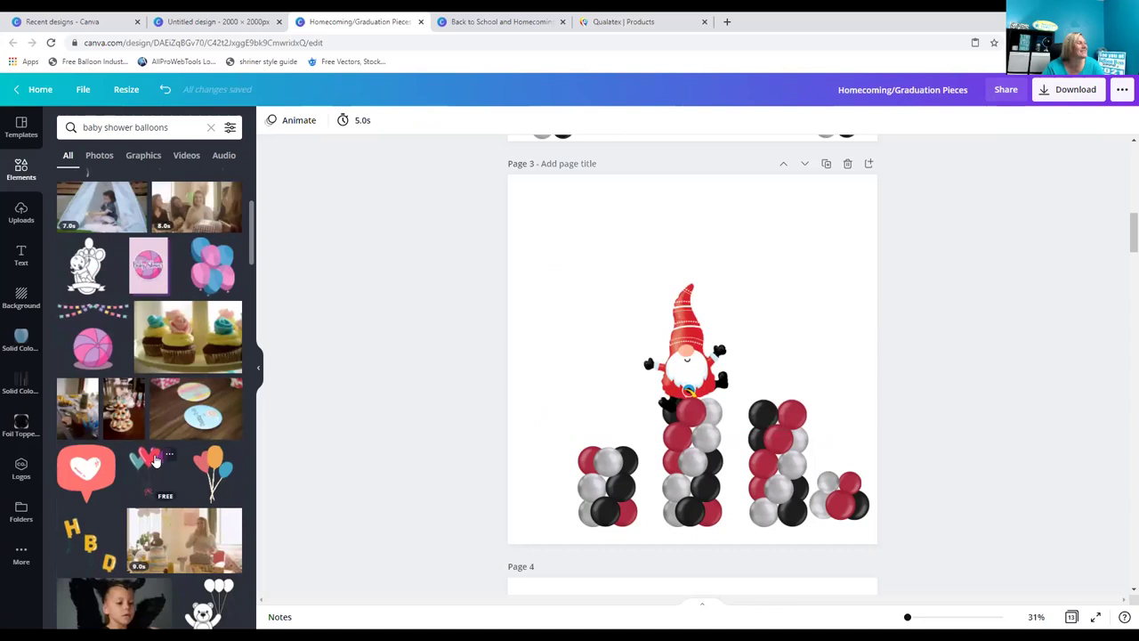
scroll(154, 461, down, 3)
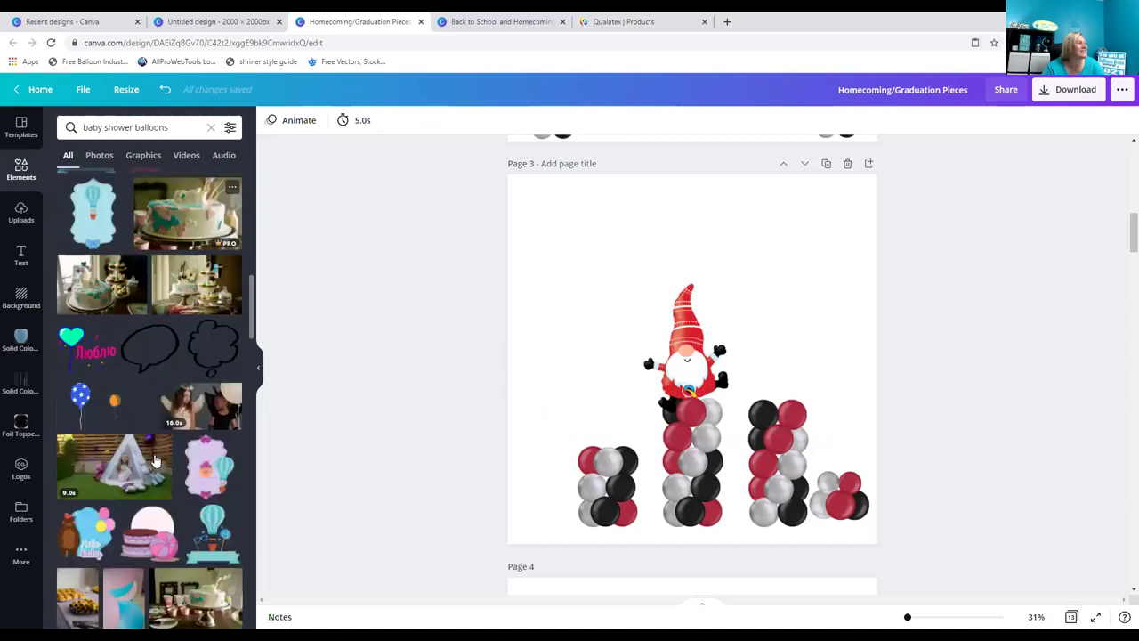
scroll(154, 460, up, 5)
scroll(154, 460, up, 4)
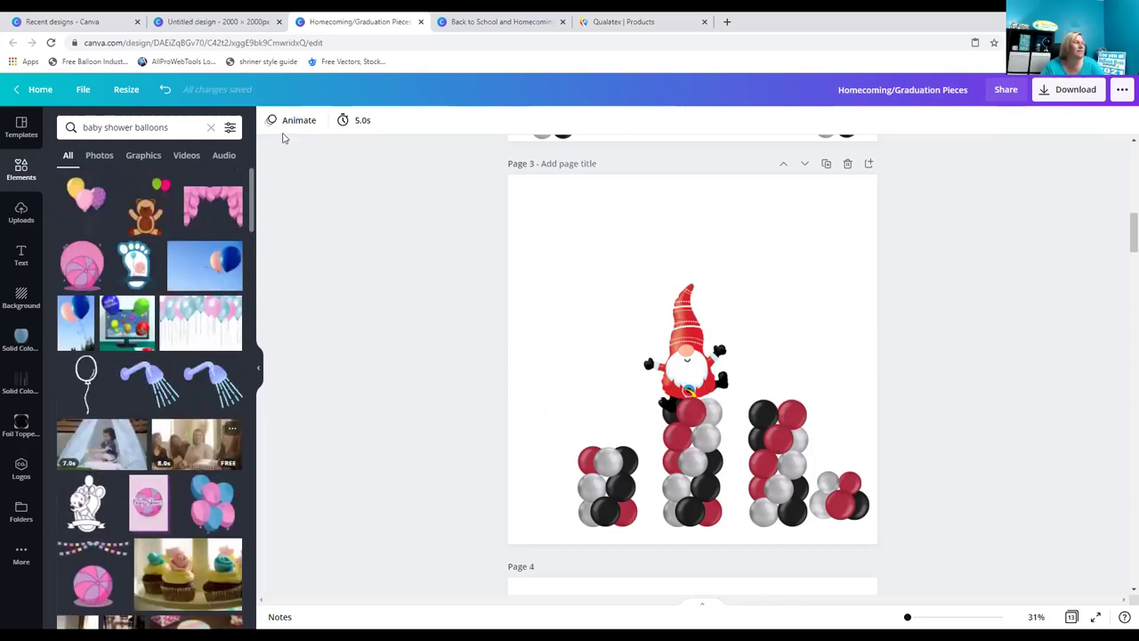
click(208, 127)
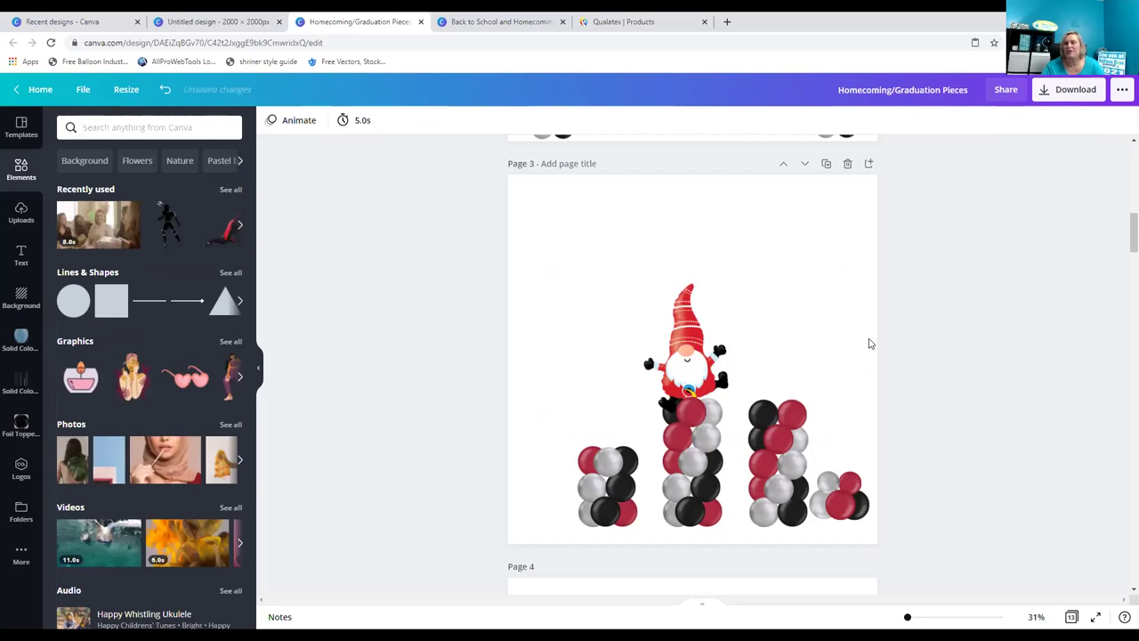
Review the decor layouts from page 4 through the Roman column on page 11, including the venue mock-ups and dance floor arches.
scroll(839, 254, down, 6)
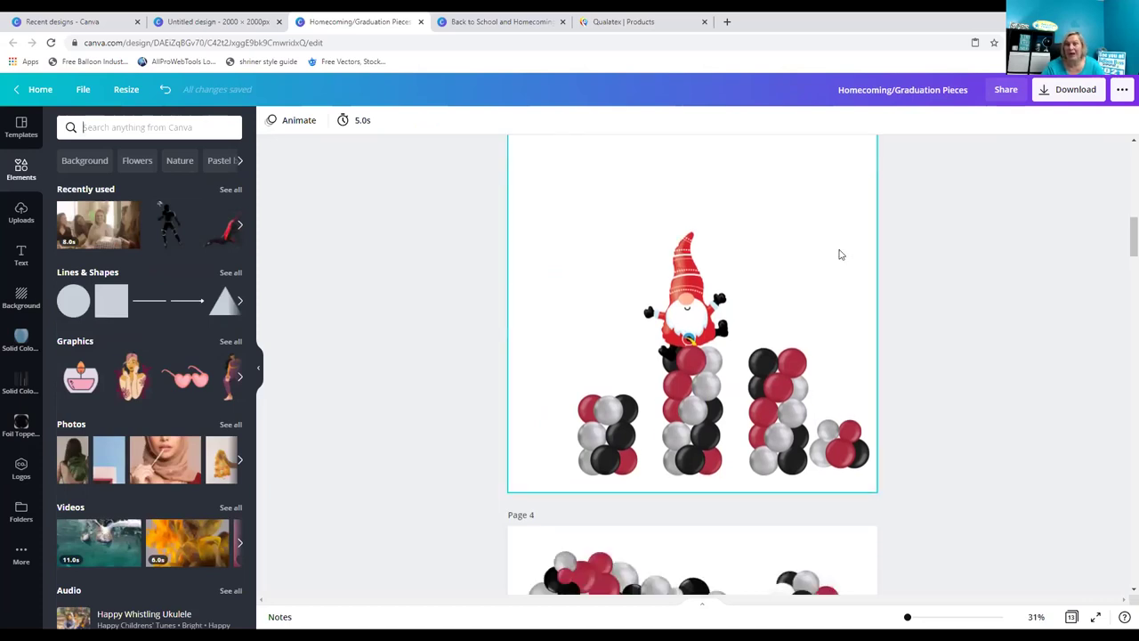
scroll(784, 314, down, 5)
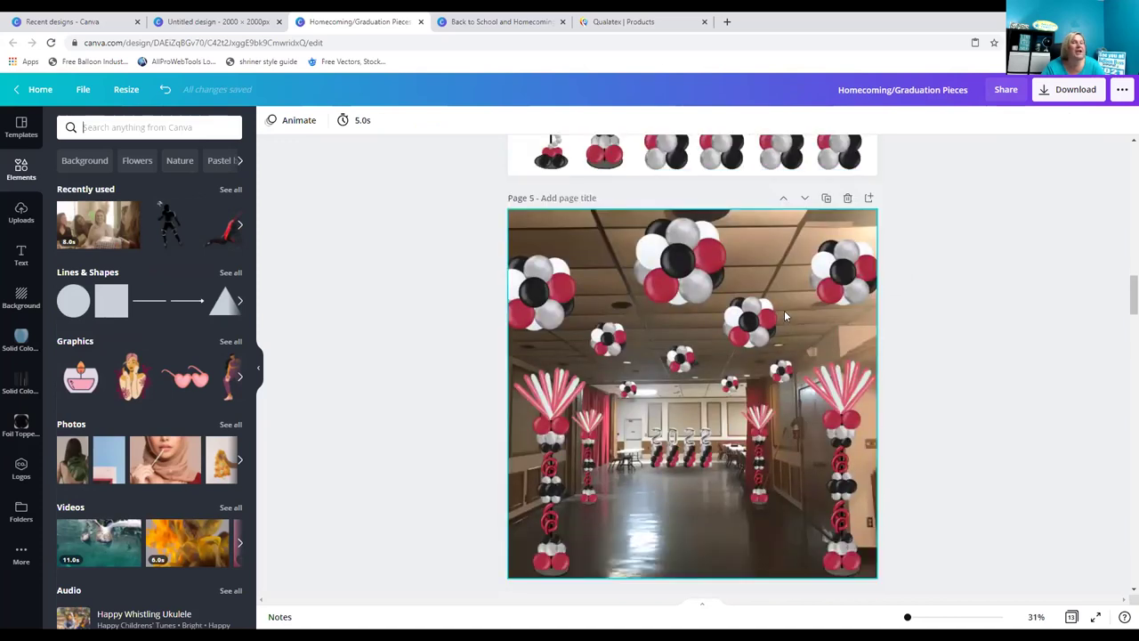
scroll(784, 312, down, 3)
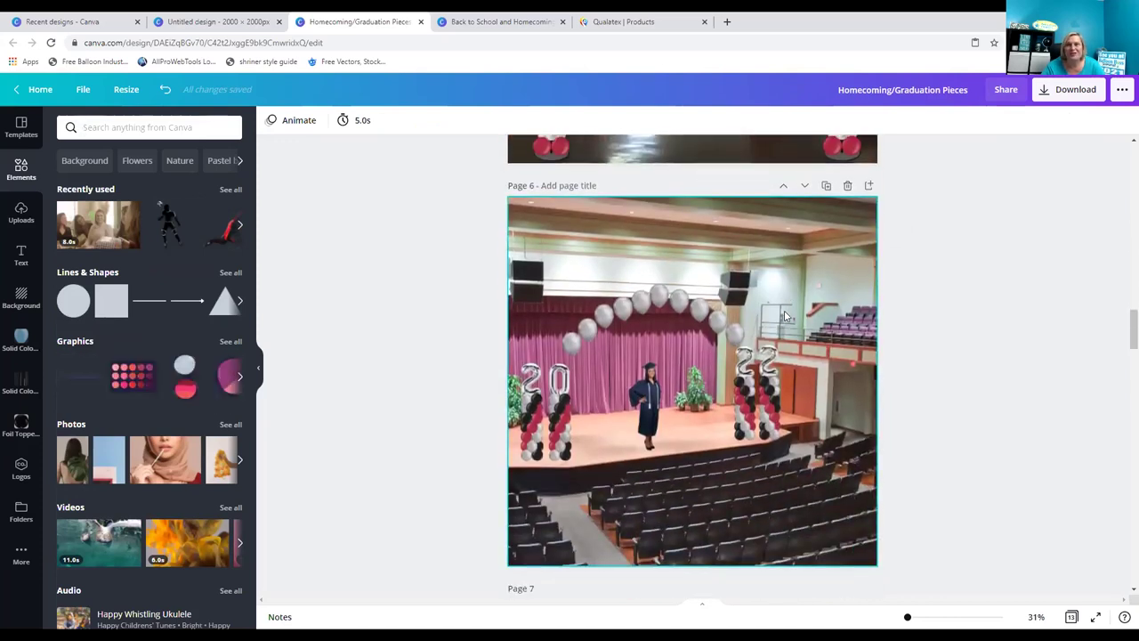
scroll(578, 337, down, 1)
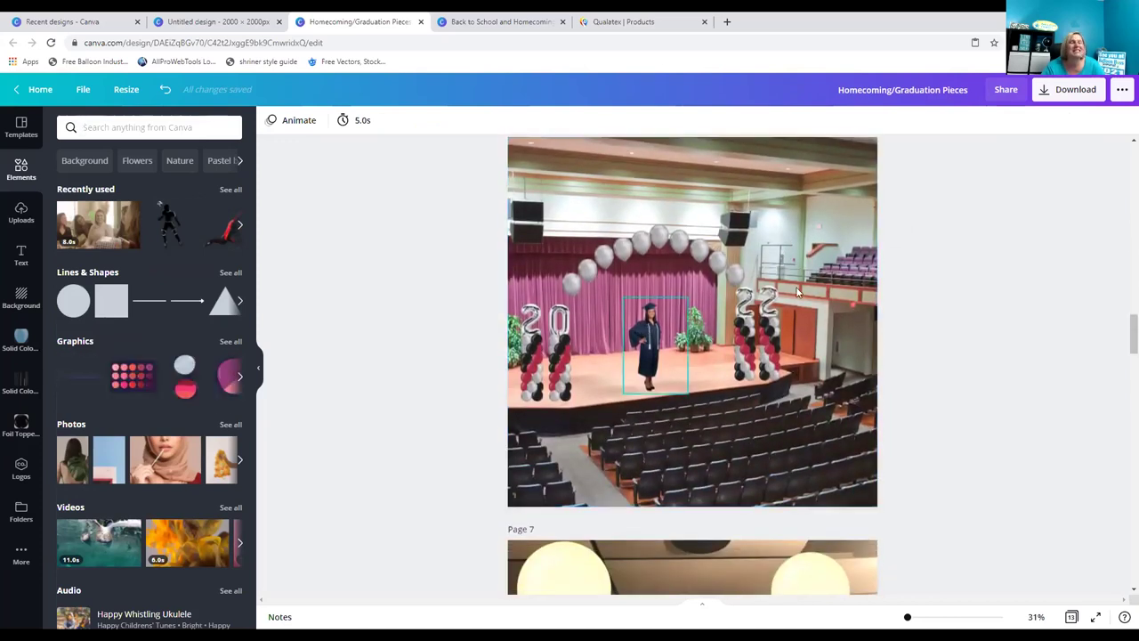
scroll(805, 308, down, 5)
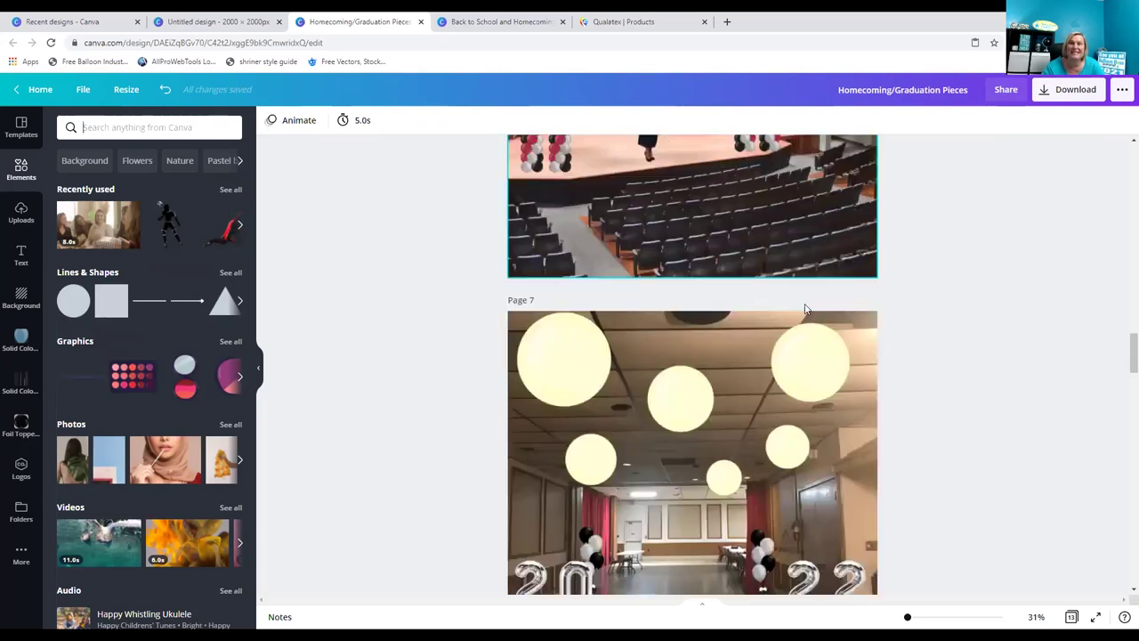
scroll(720, 360, down, 5)
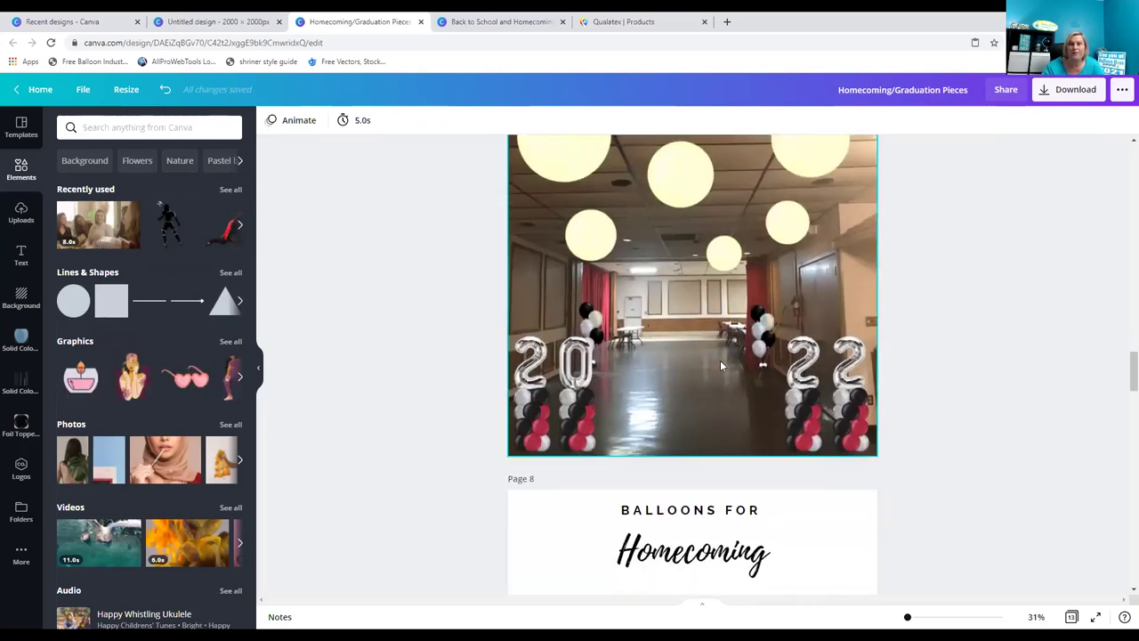
scroll(716, 362, down, 5)
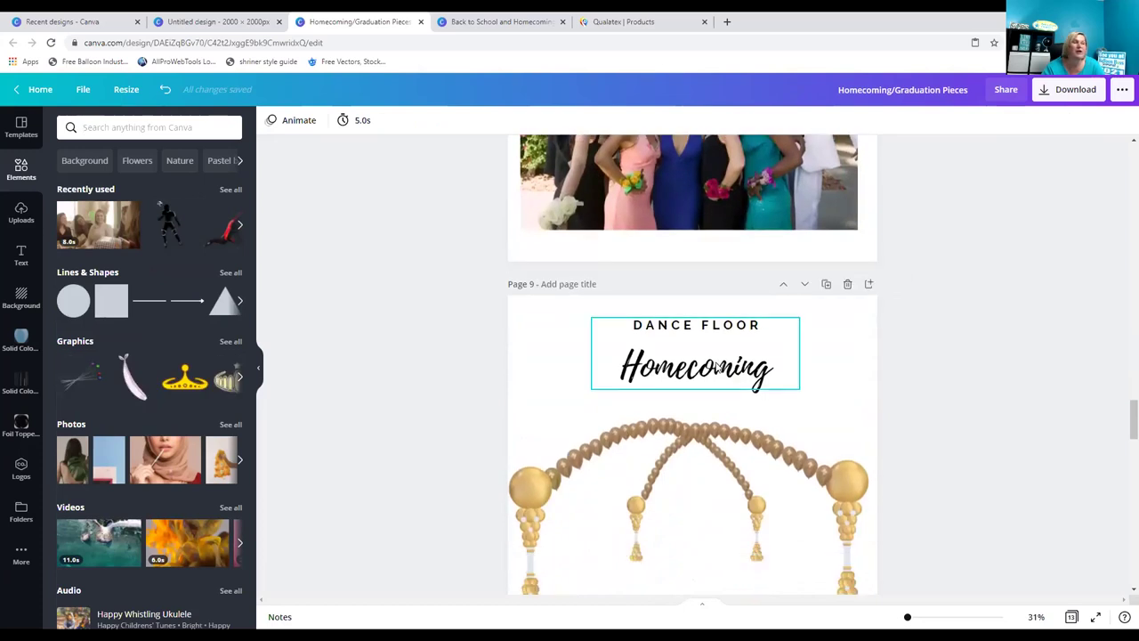
scroll(717, 367, down, 1)
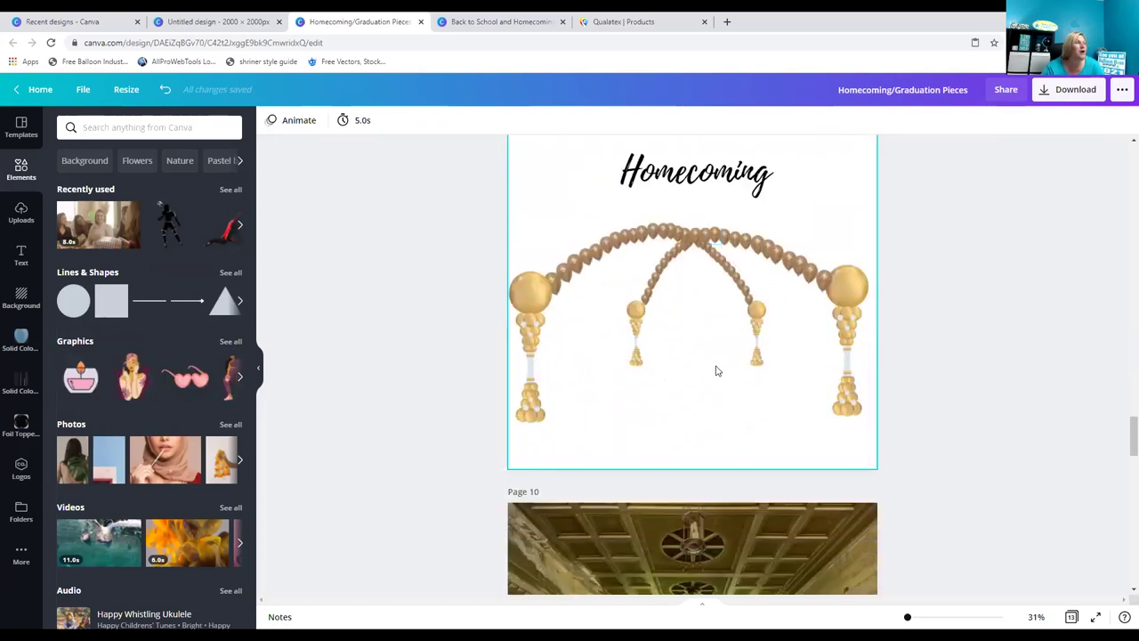
scroll(717, 370, down, 1)
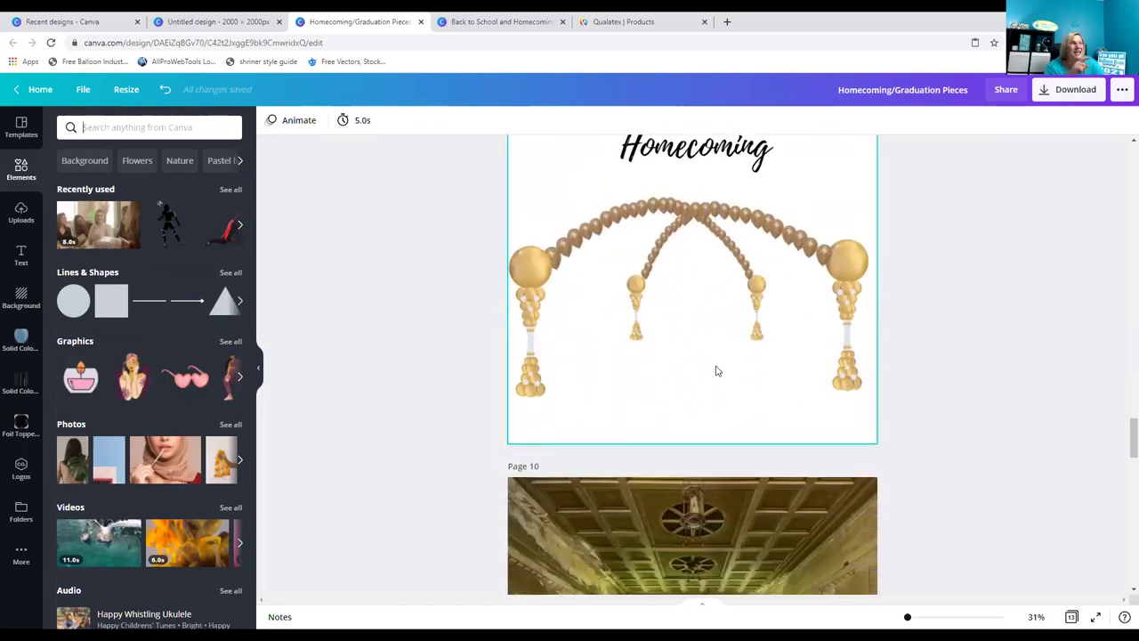
scroll(716, 370, down, 1)
scroll(716, 371, up, 2)
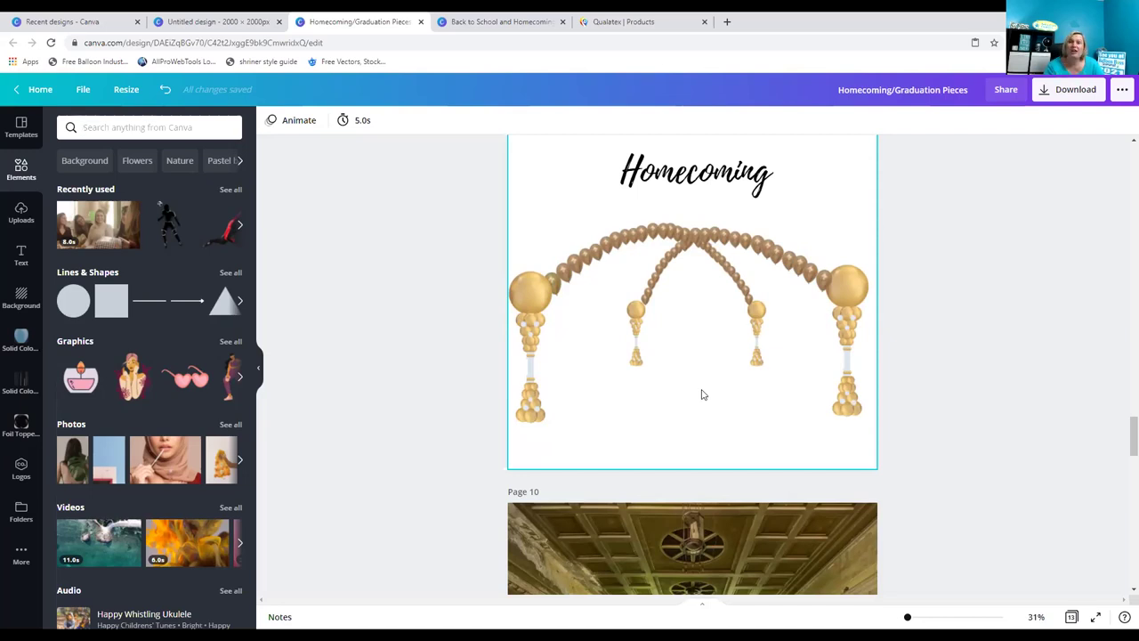
scroll(687, 383, down, 1)
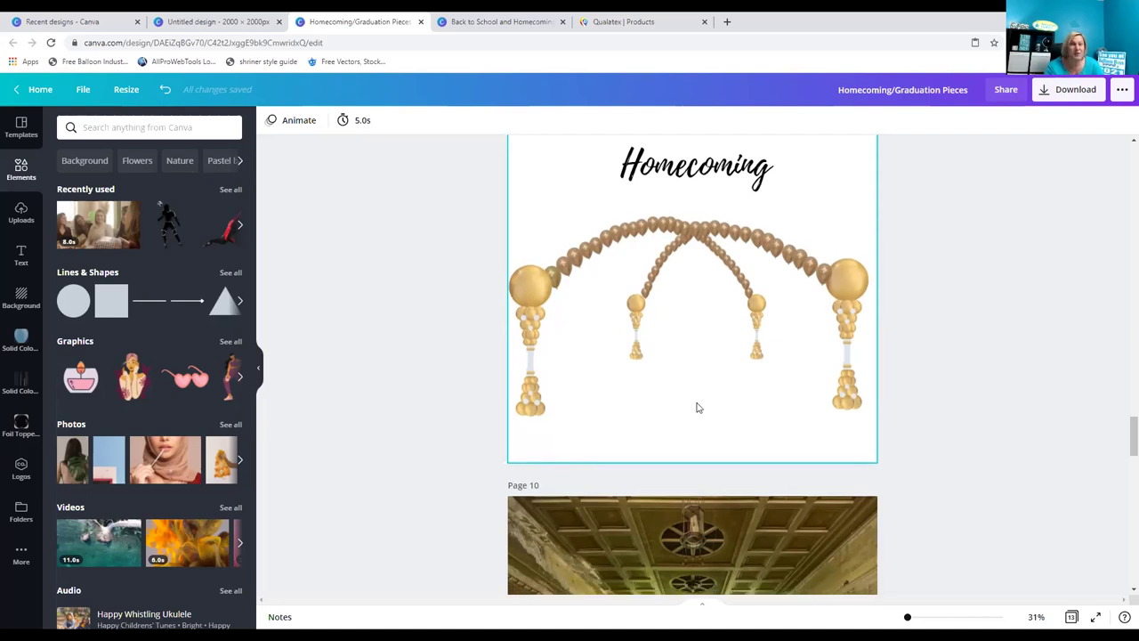
scroll(707, 428, down, 5)
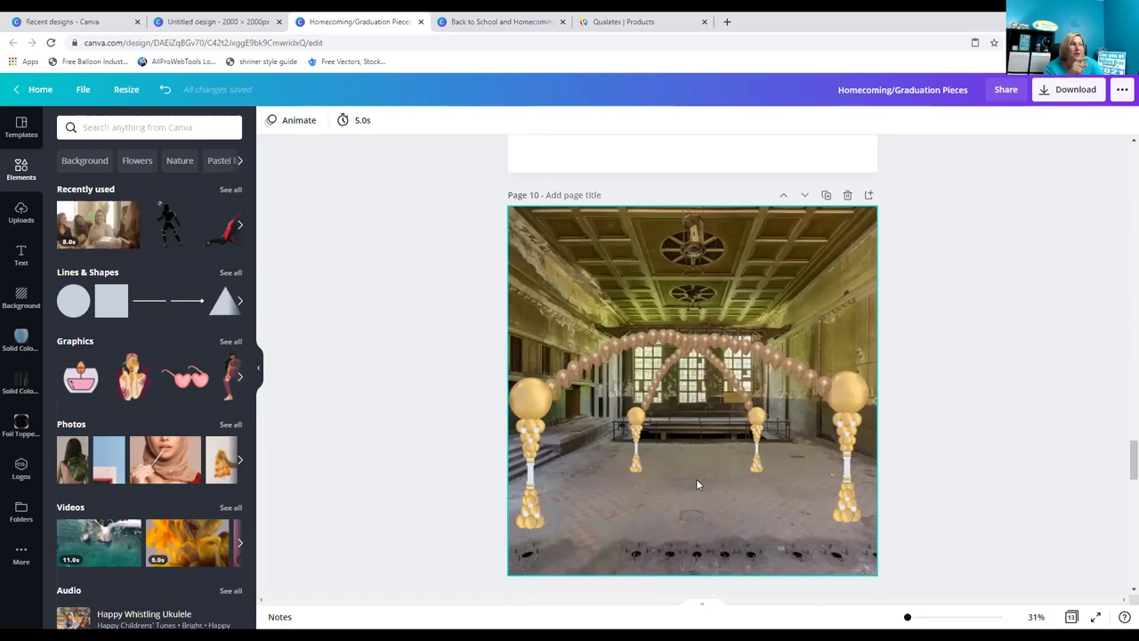
scroll(731, 450, down, 5)
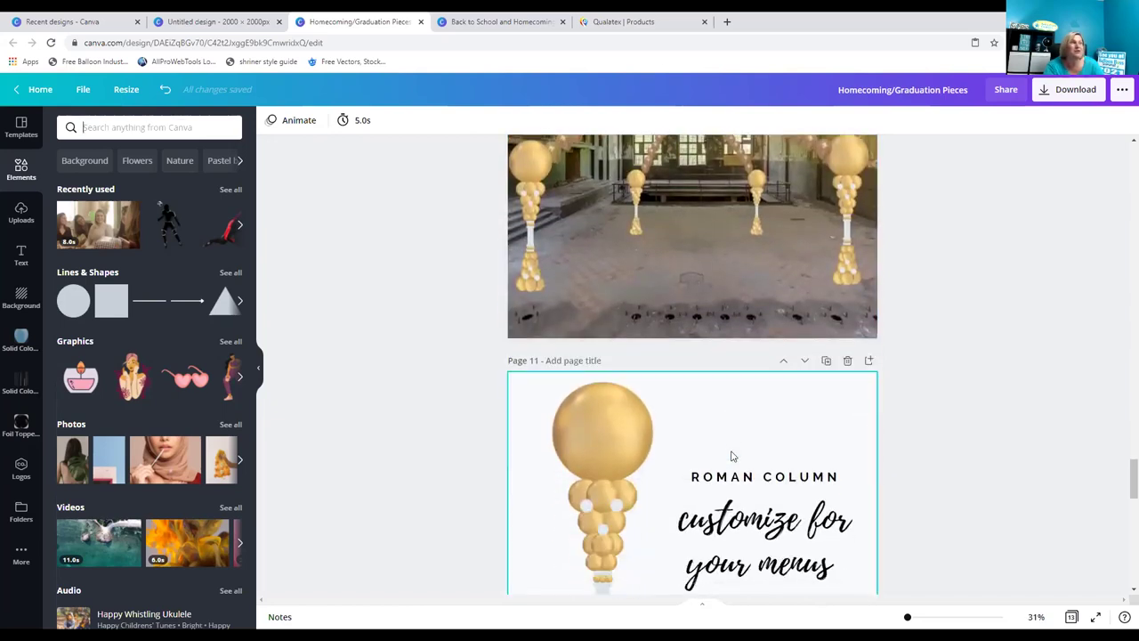
scroll(730, 456, down, 2)
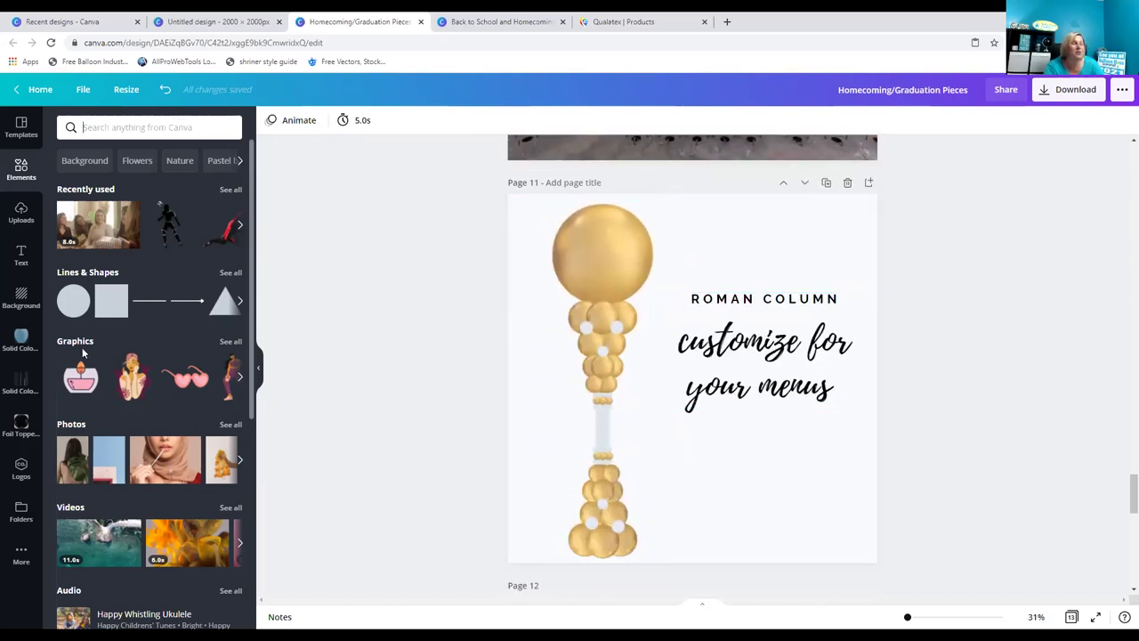
Recolor a diagonal spiral of balloons in the upper part of page 11's Roman column with teal from the Solid Color Latex Qualatex folder.
click(22, 425)
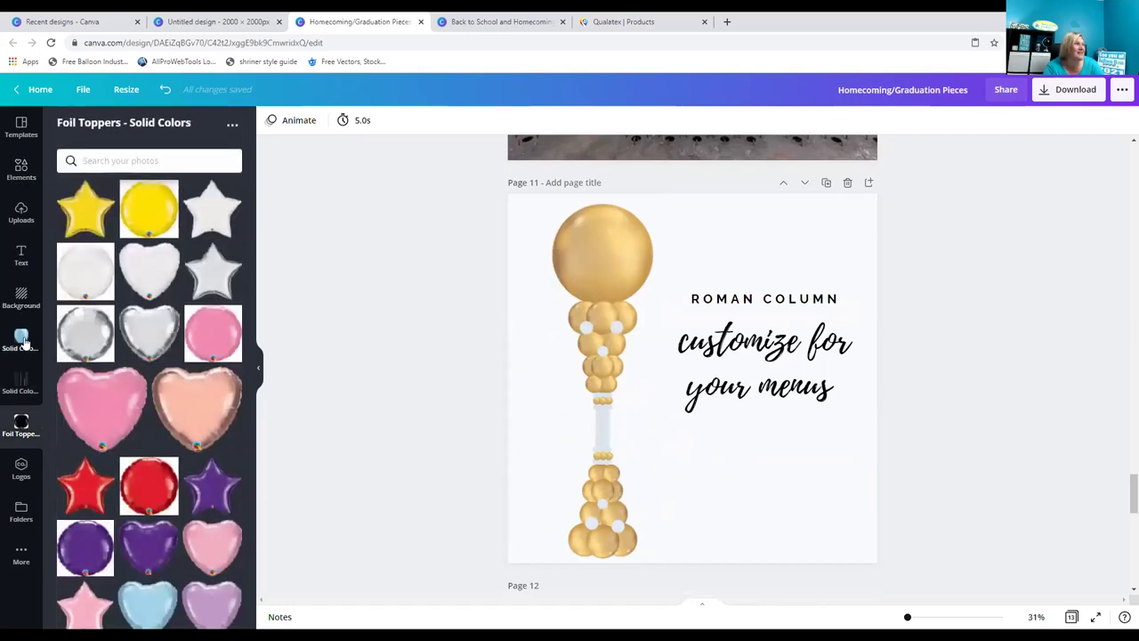
click(21, 342)
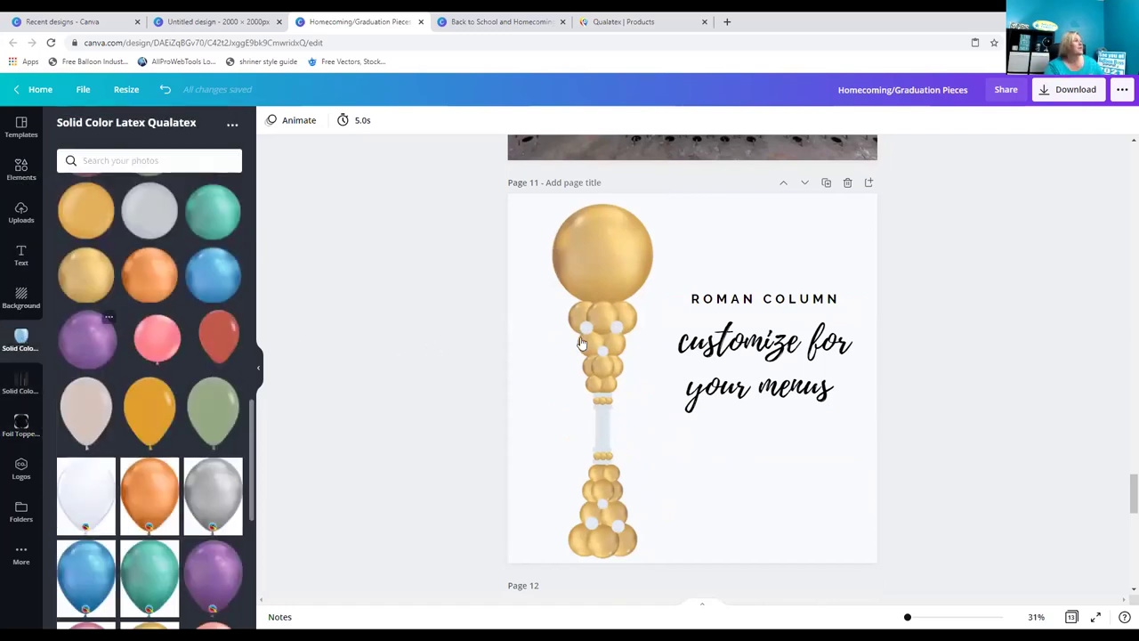
drag(597, 318, 597, 318)
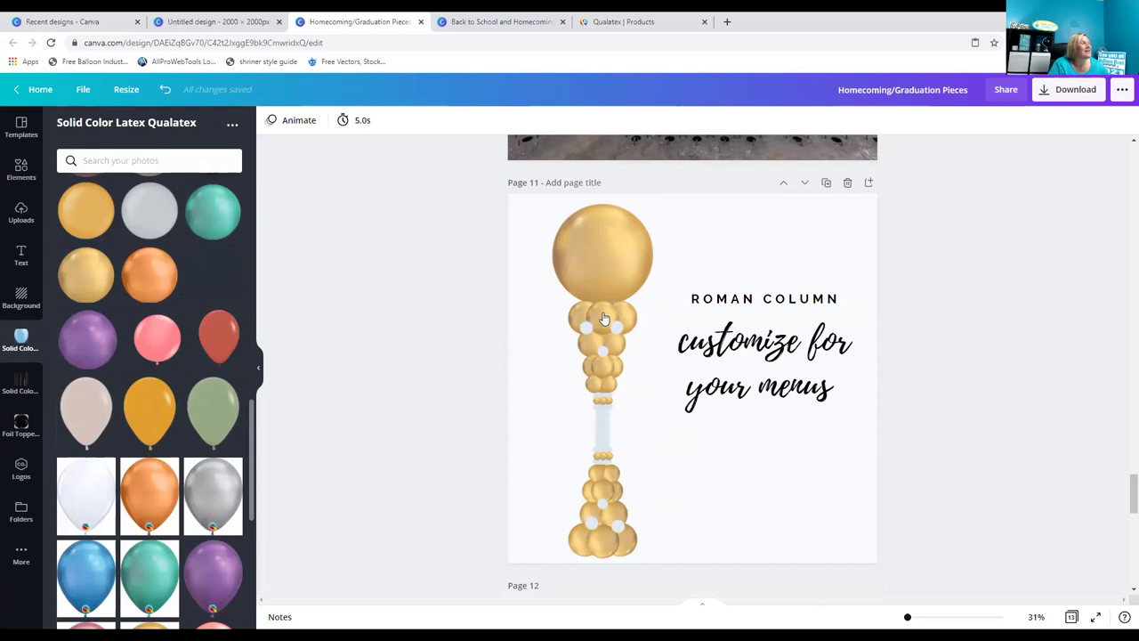
Try a small mauve round balloon from the Solid Color Latex Qualatex folder beside the Roman column's base on page 11, and delete it.
scroll(170, 258, up, 2)
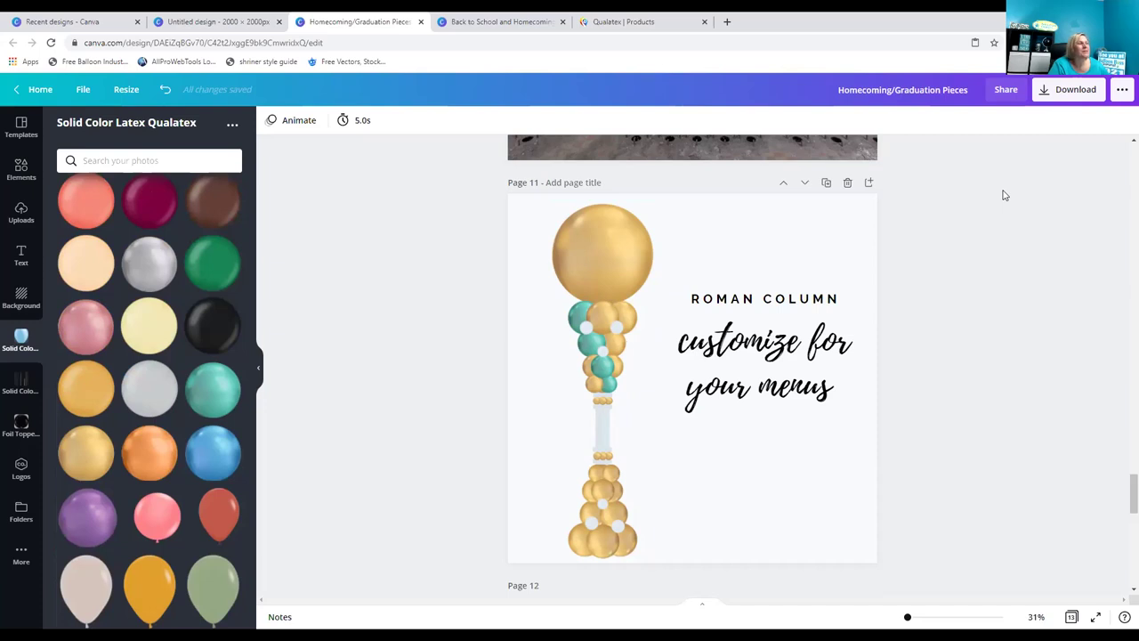
click(83, 329)
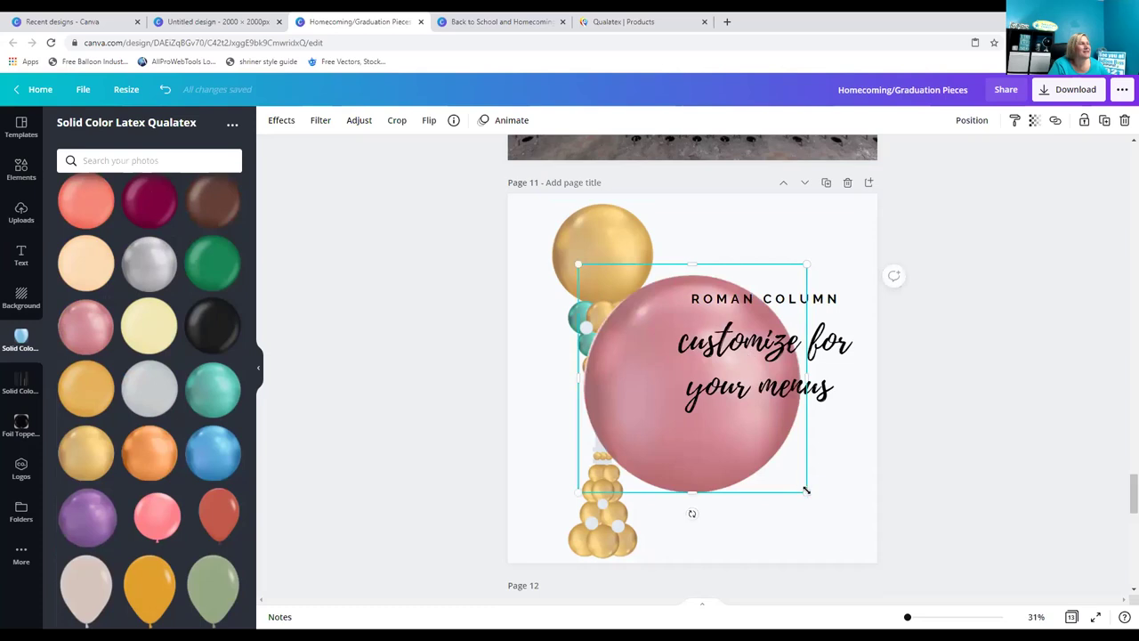
drag(805, 489, 685, 380)
drag(655, 343, 656, 341)
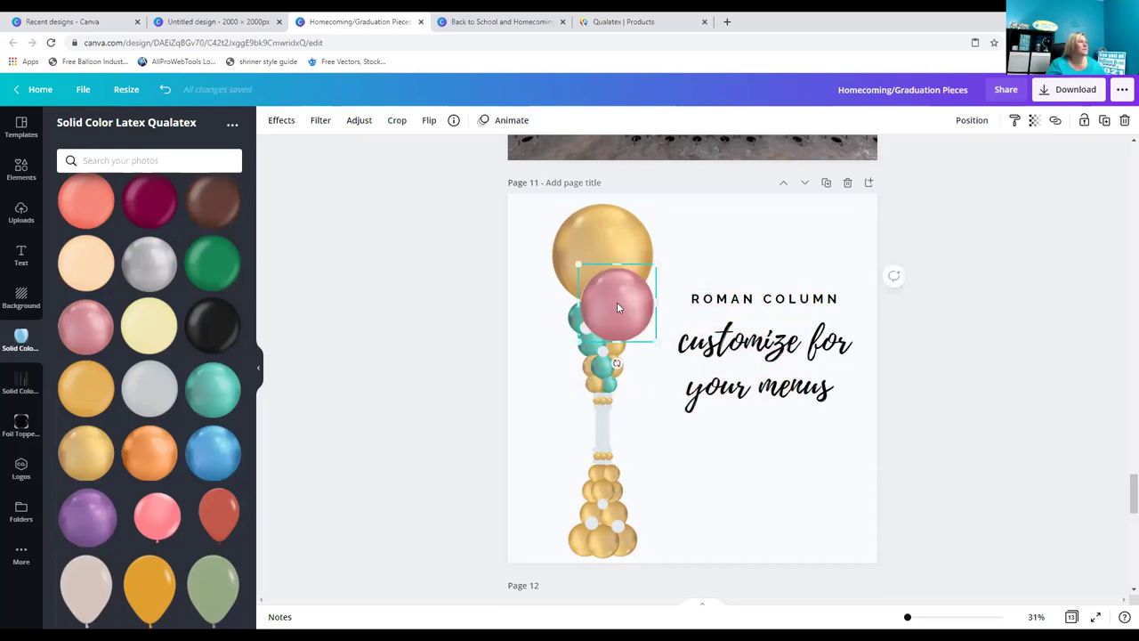
mouse_move(718, 504)
mouse_down()
mouse_move(719, 518)
mouse_move(719, 505)
mouse_up()
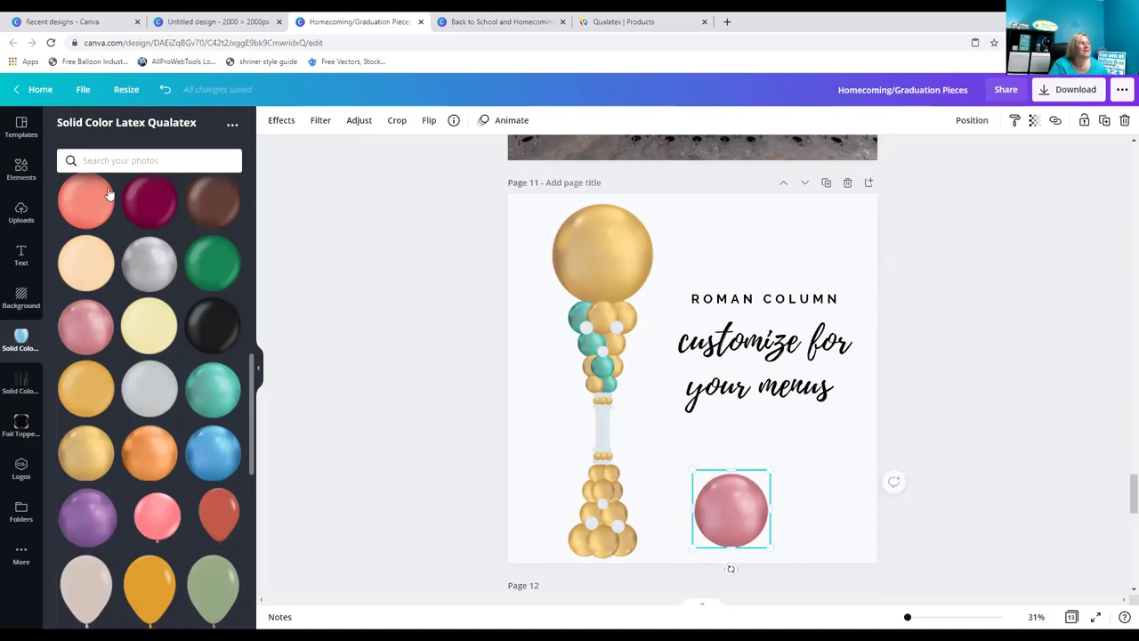
click(22, 389)
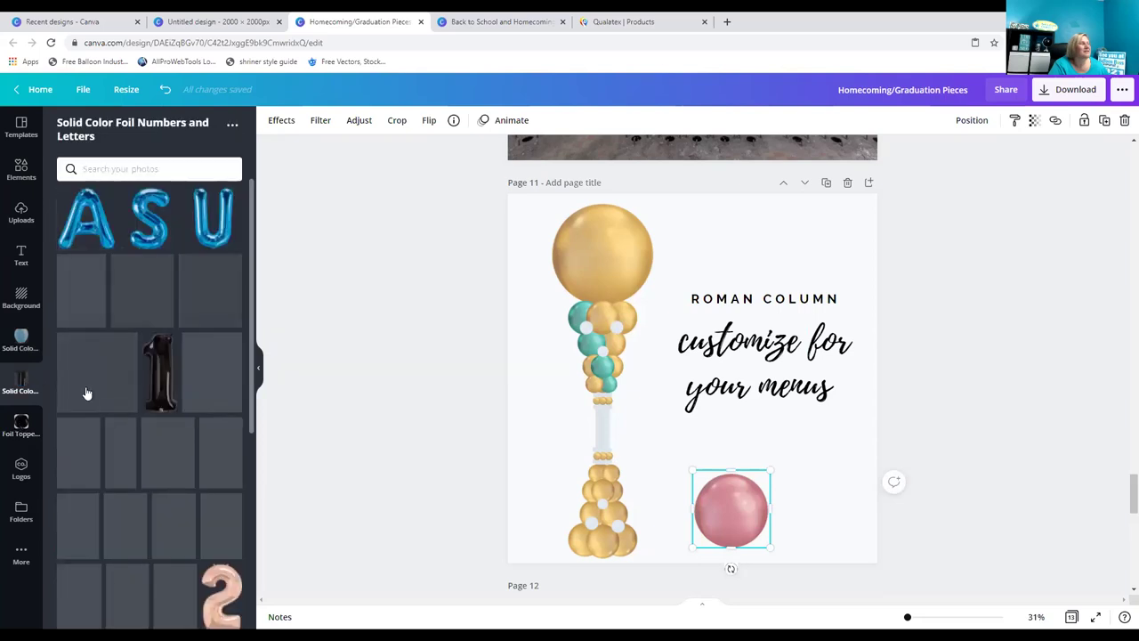
click(18, 339)
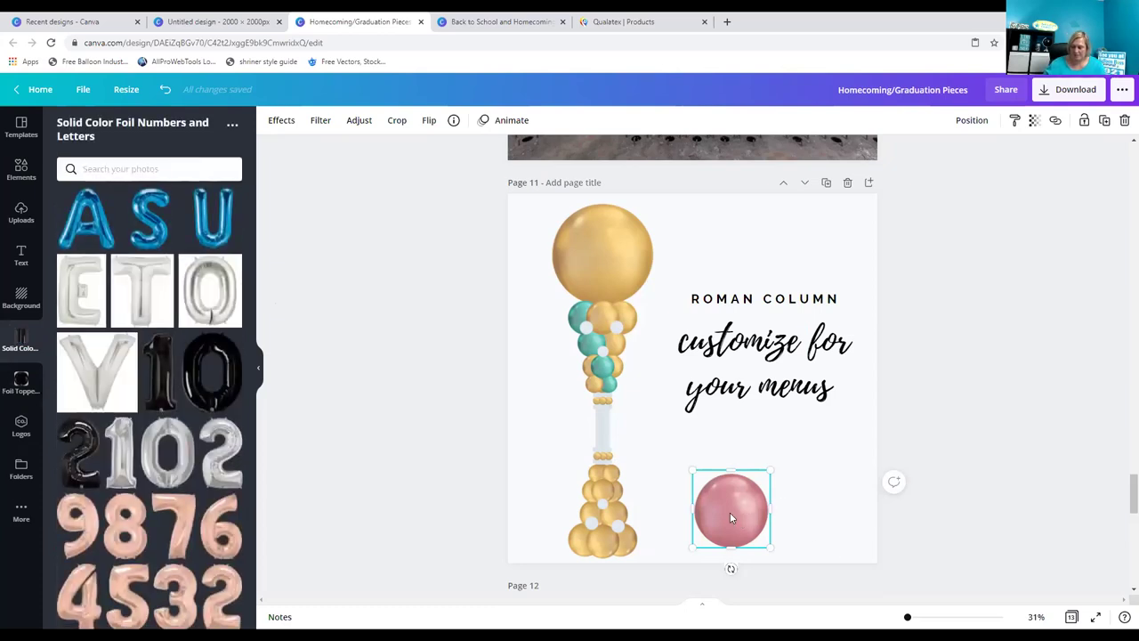
key(Delete)
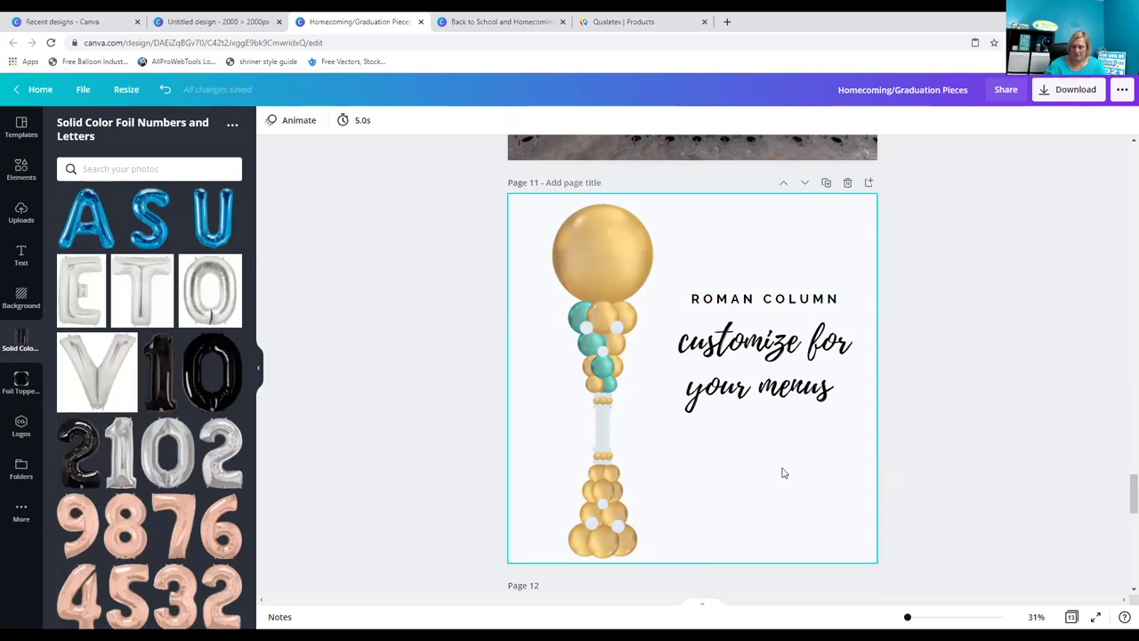
Look through the uploaded images and the Foil Toppers - Solid Colors and Solid Color Foil Numbers and Letters folders.
click(22, 214)
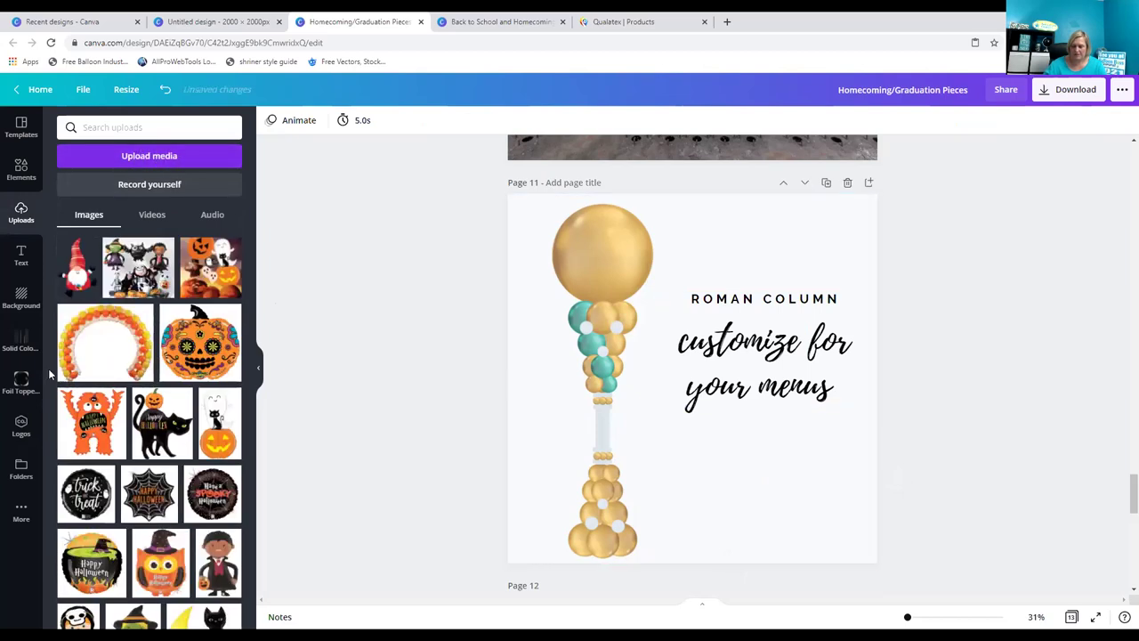
click(18, 338)
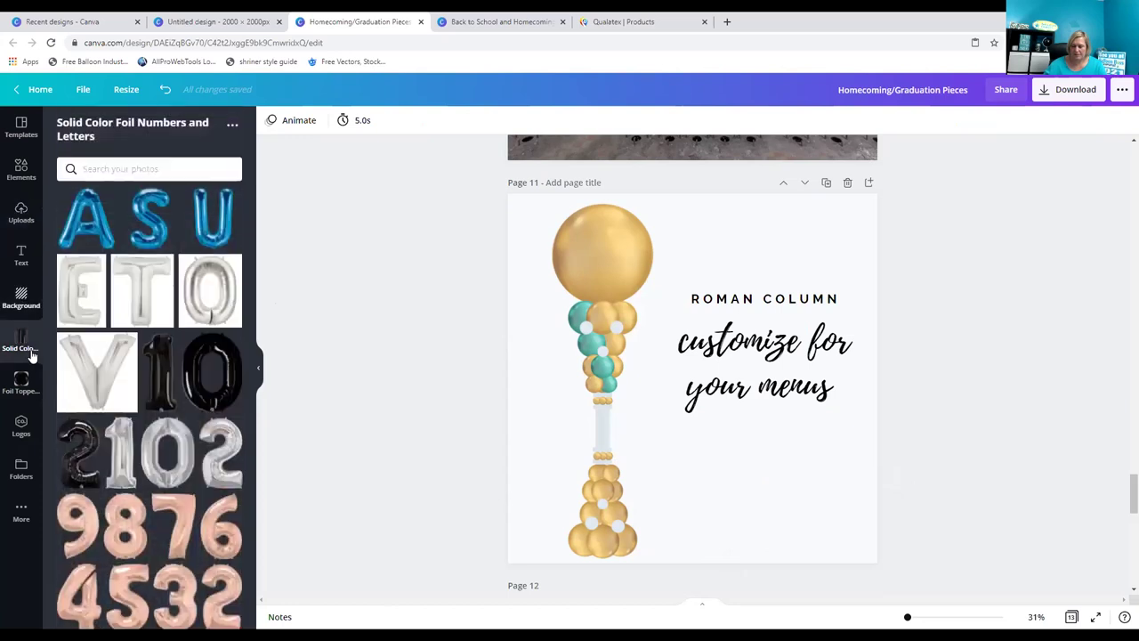
click(22, 381)
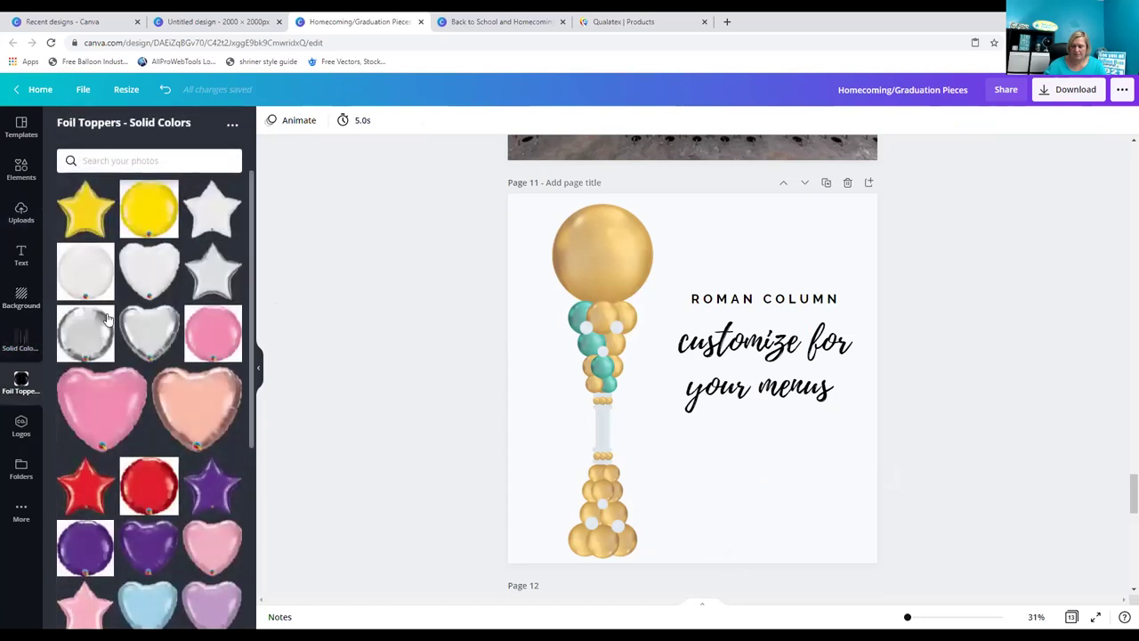
scroll(133, 342, down, 1)
scroll(134, 342, down, 3)
scroll(133, 342, up, 4)
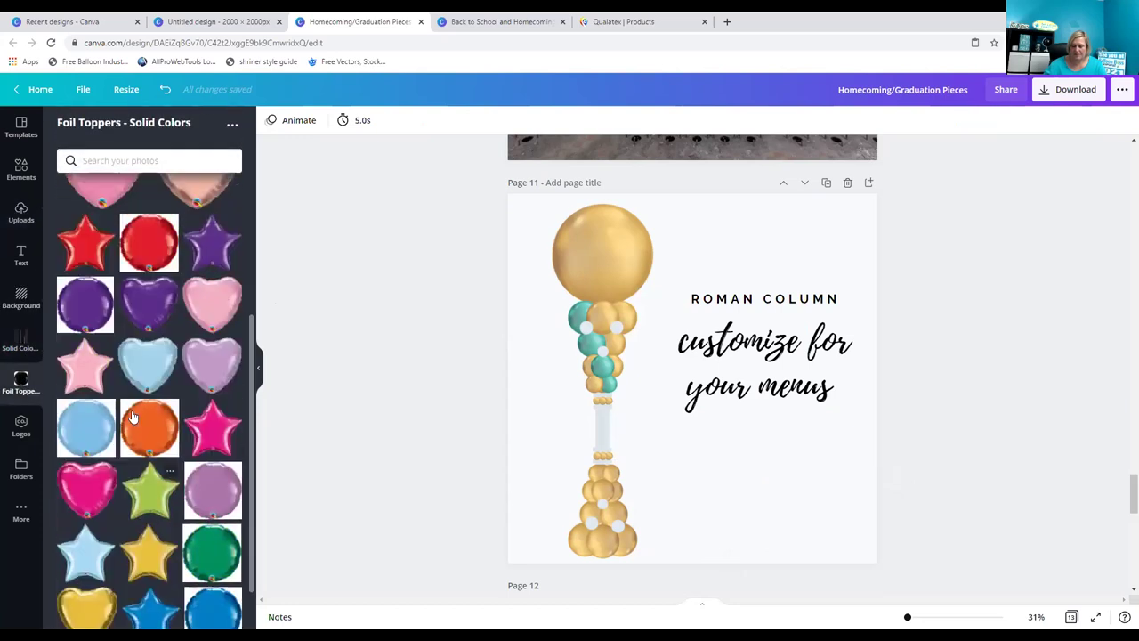
click(15, 347)
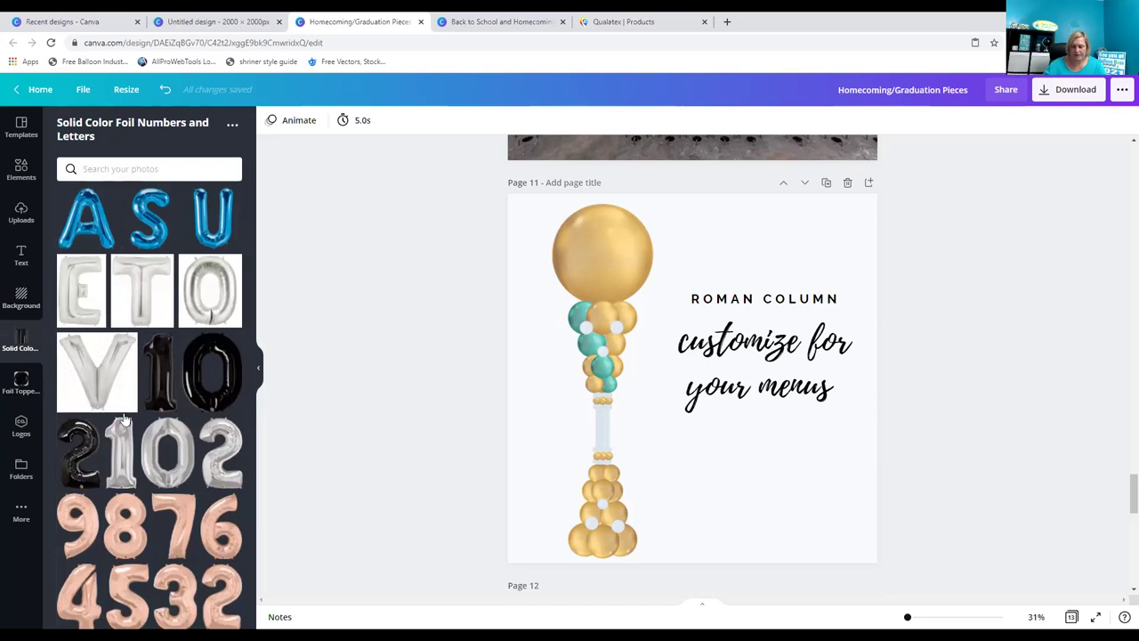
Add the silver foil letter V, scale it down and center it over the Roman column's large gold topper balloon.
click(91, 381)
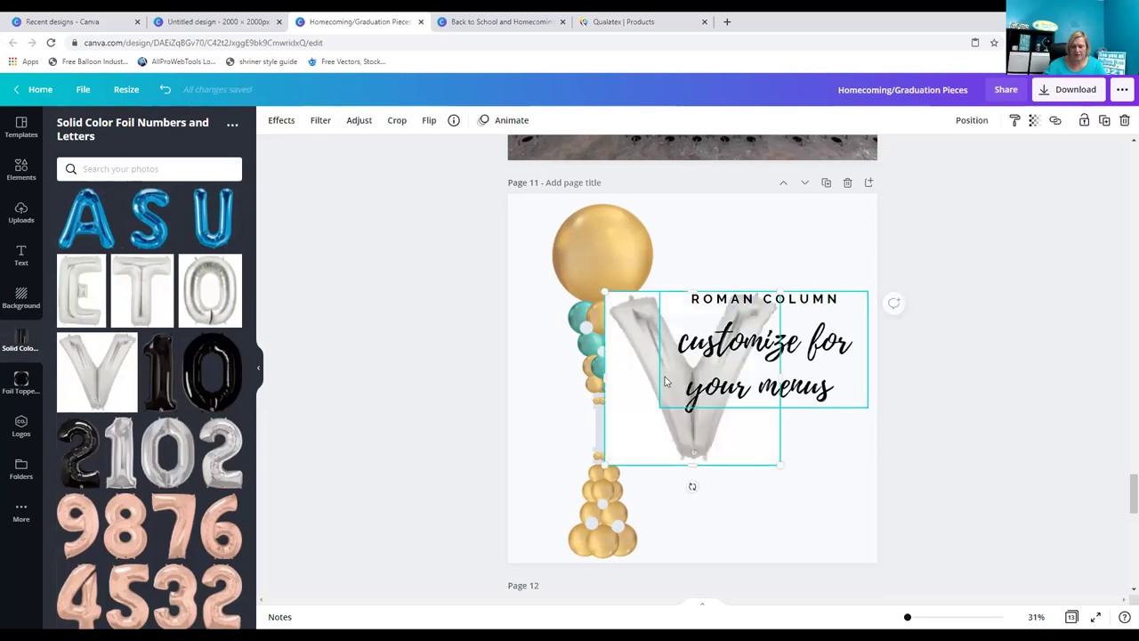
drag(677, 419, 687, 381)
drag(642, 332, 681, 203)
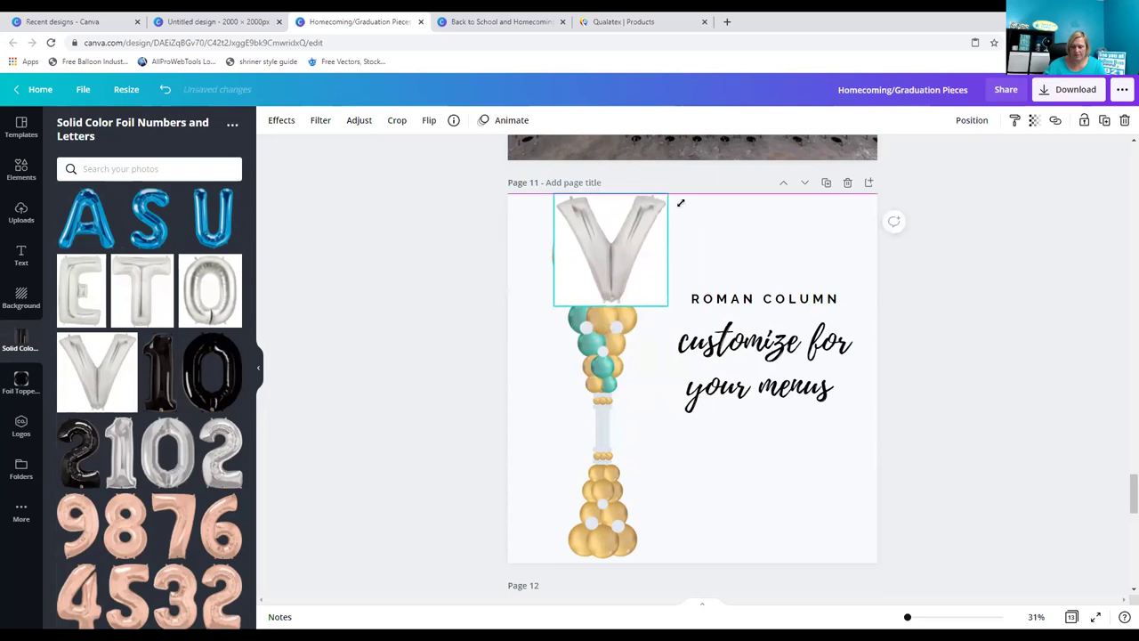
drag(612, 253, 596, 285)
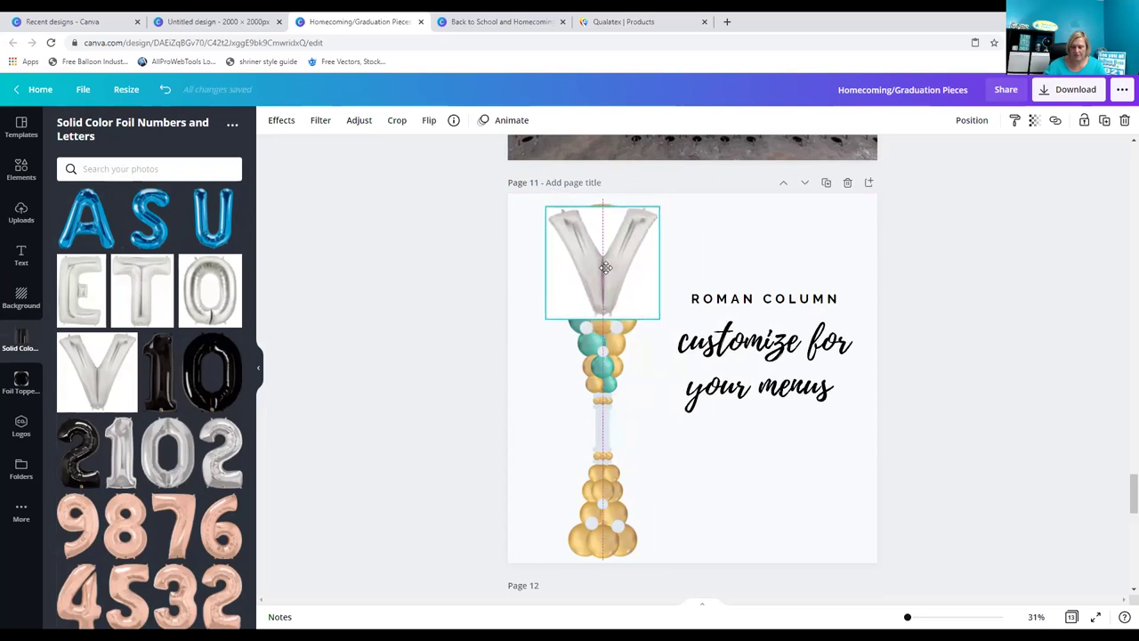
Remove the silver V's white background with Background Remover, move it below the text and check its cutout with the Erase brush.
click(282, 121)
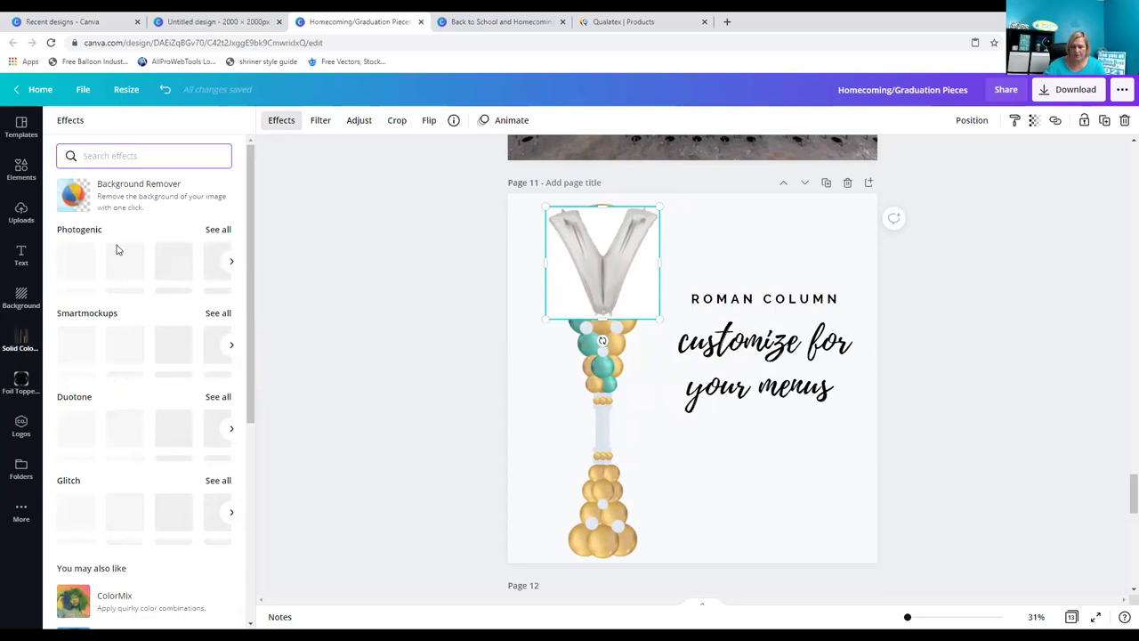
click(75, 195)
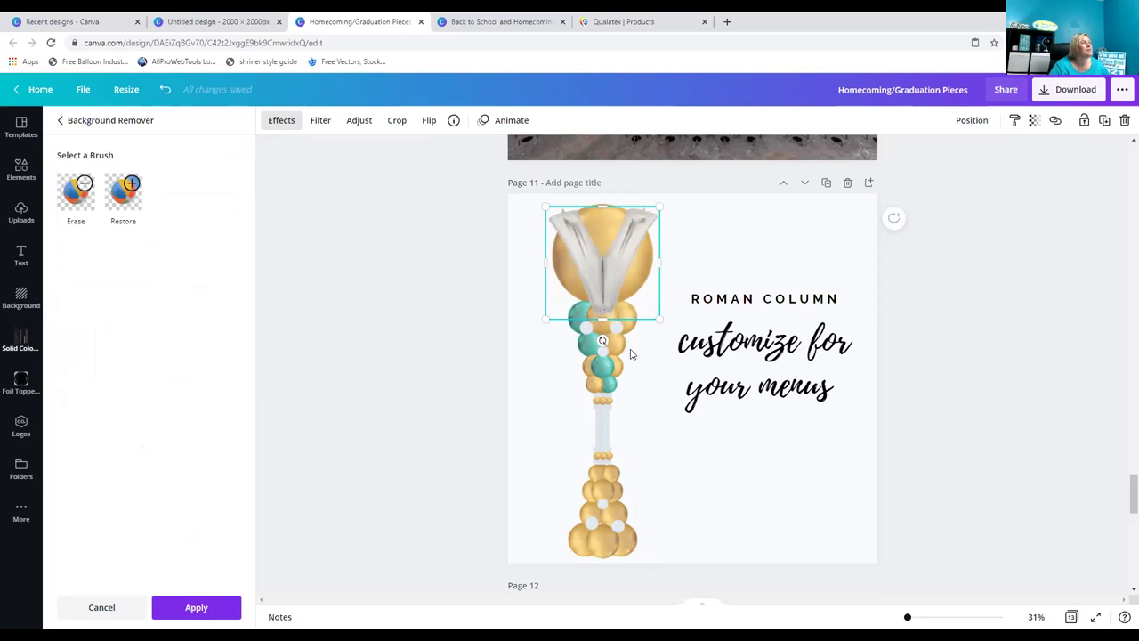
drag(701, 436, 711, 487)
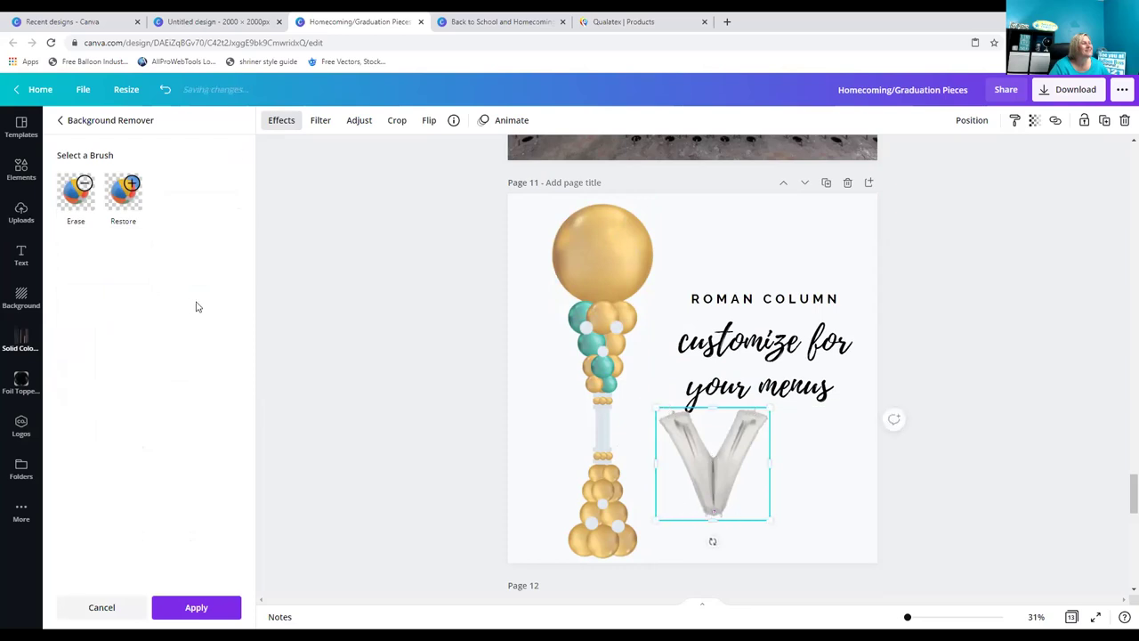
click(70, 197)
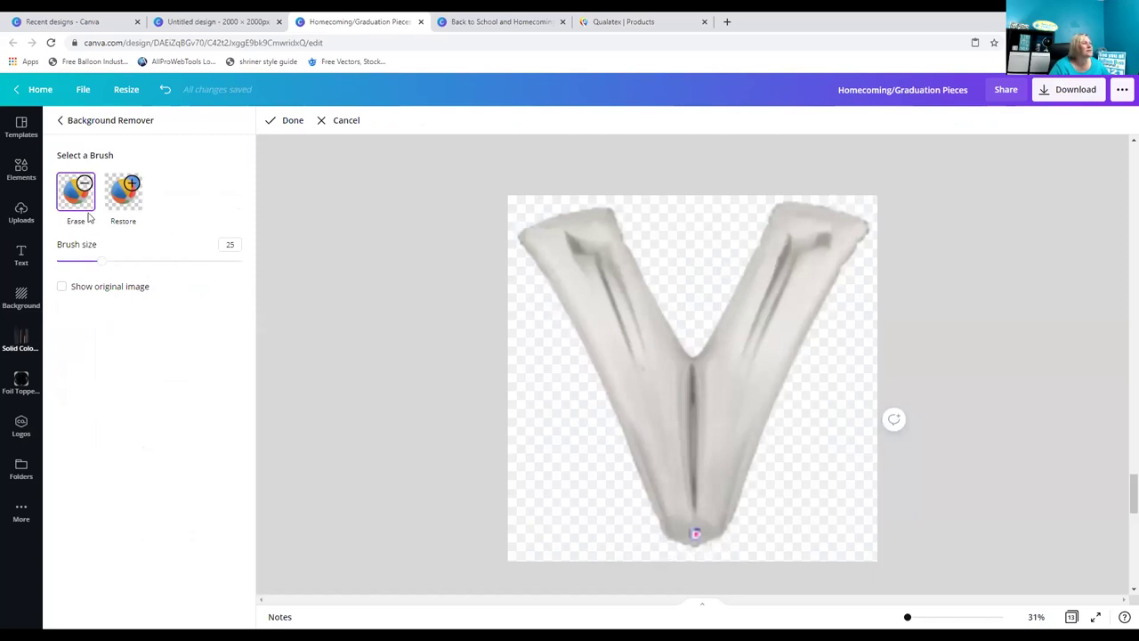
click(287, 121)
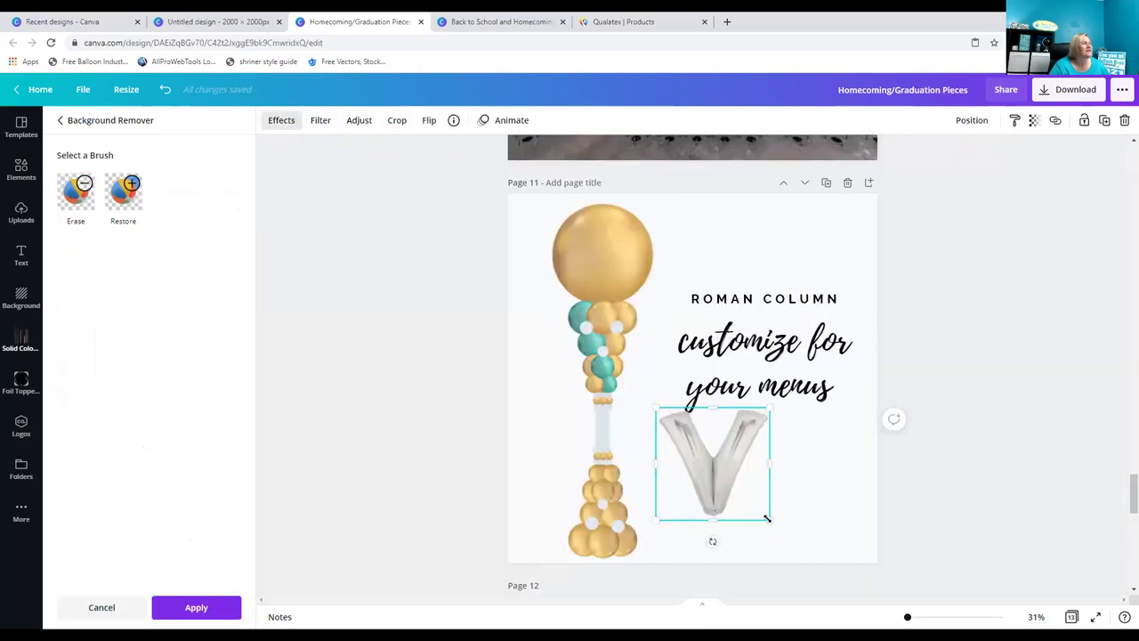
Enlarge the silver V slightly beside the column's base, and delete it from page 11.
drag(770, 519, 775, 525)
drag(741, 488, 706, 508)
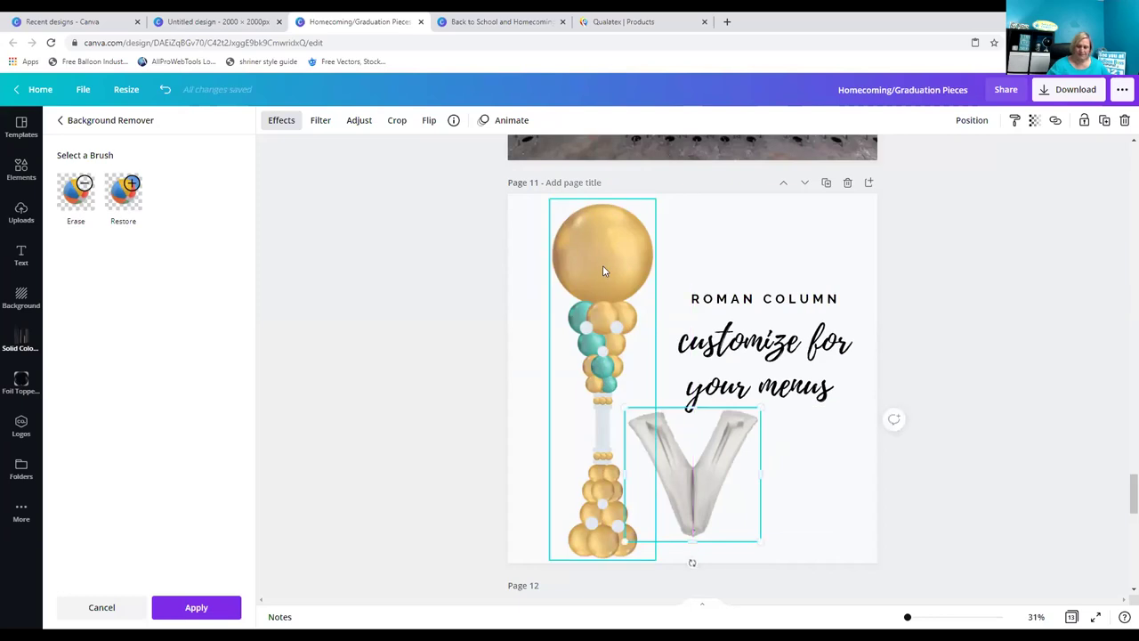
click(603, 265)
click(701, 512)
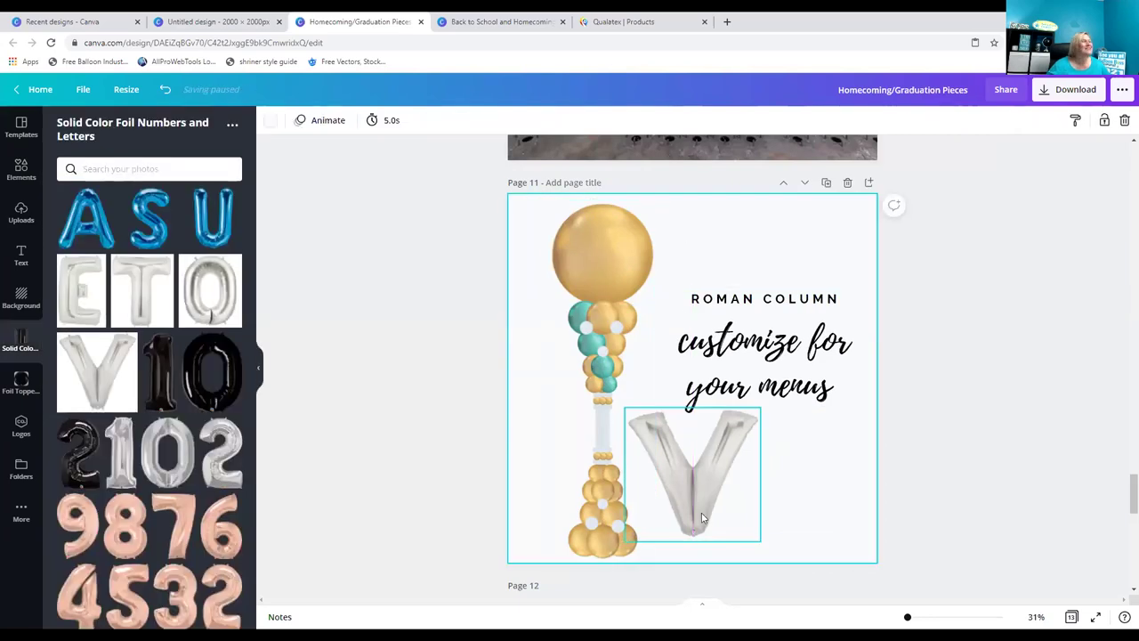
key(Delete)
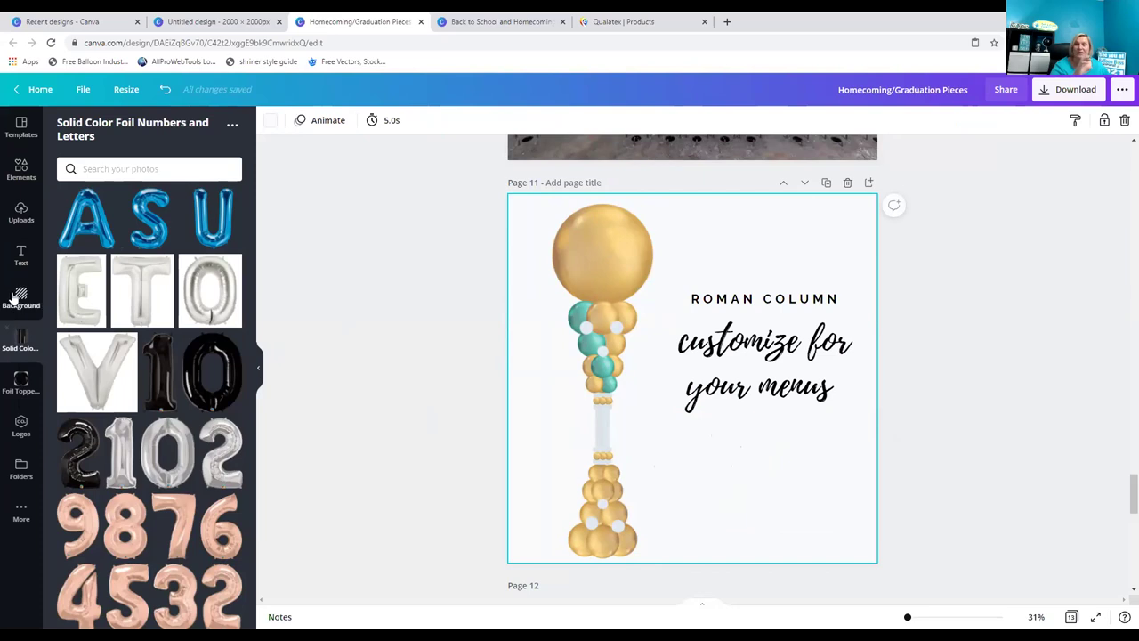
Look through the Foil Toppers - Solid Colors folder, the folder list and the balloons in the Helium Solid Colors folder.
click(21, 382)
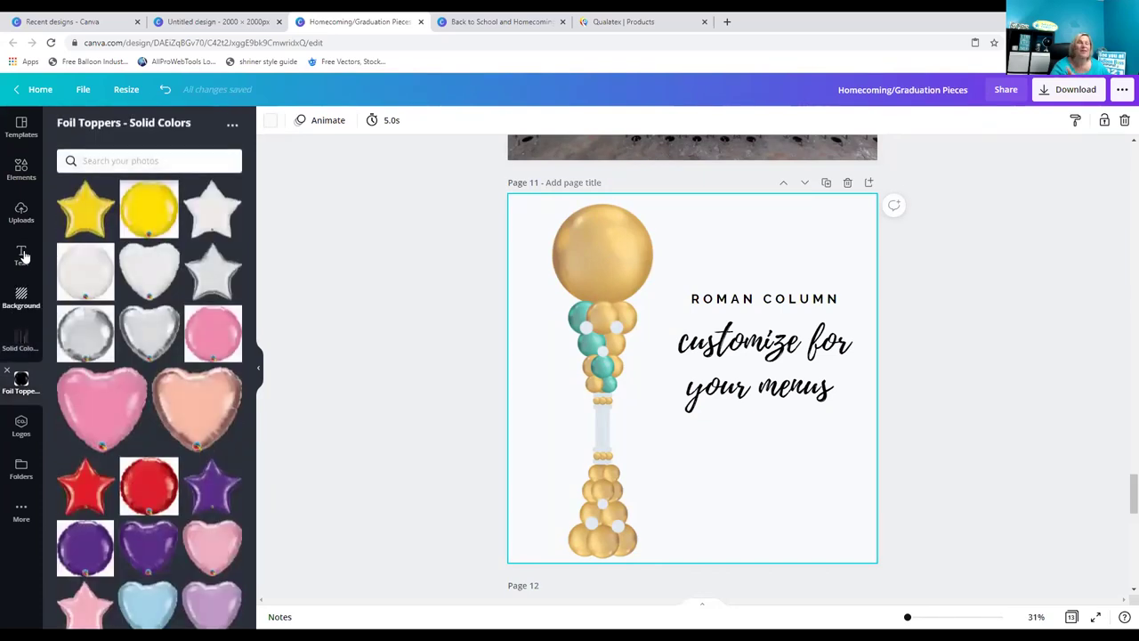
click(19, 469)
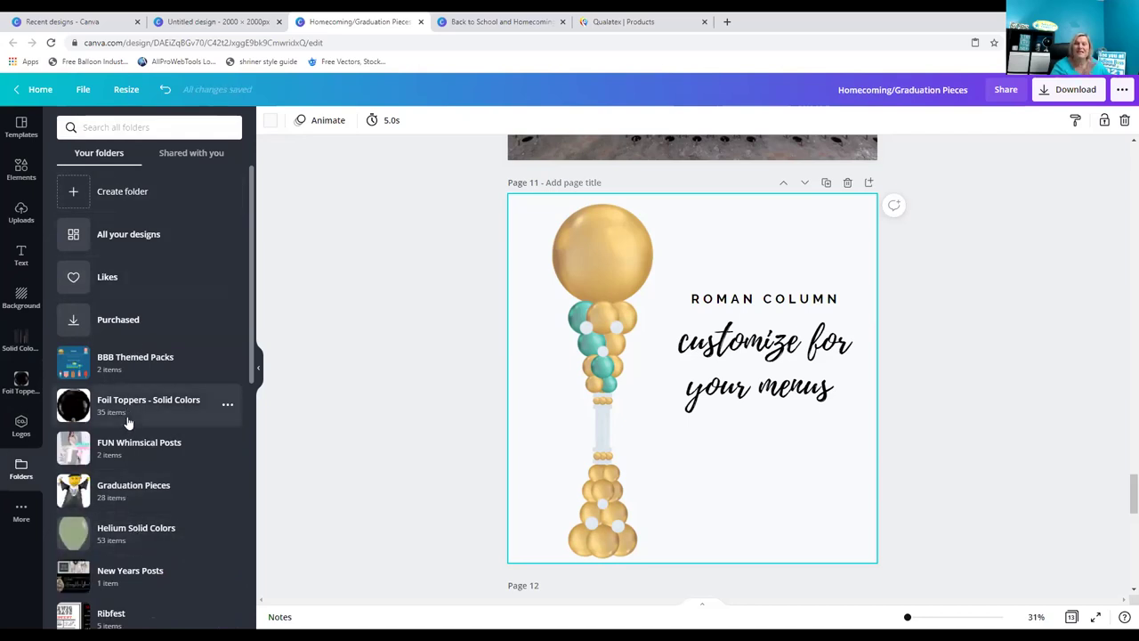
scroll(128, 422, down, 3)
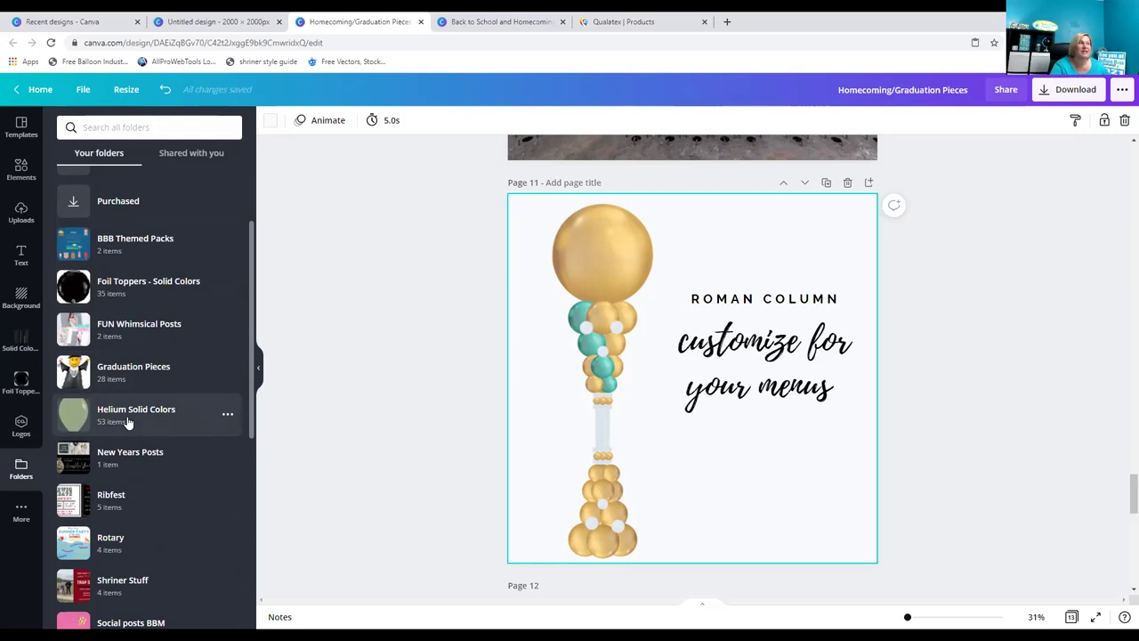
scroll(128, 423, up, 1)
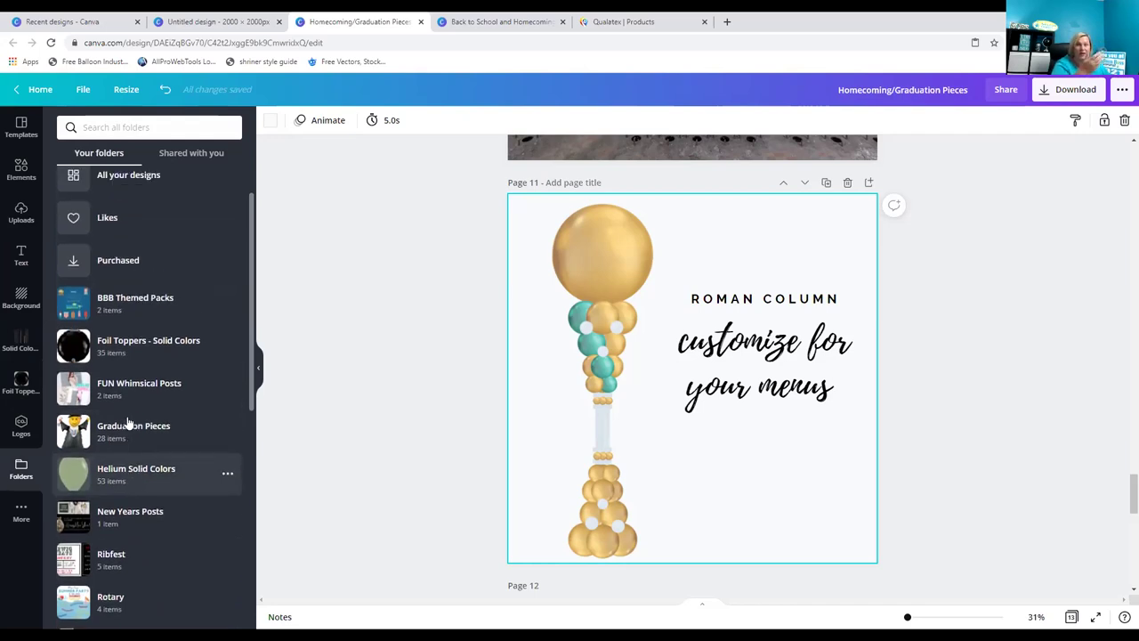
click(112, 478)
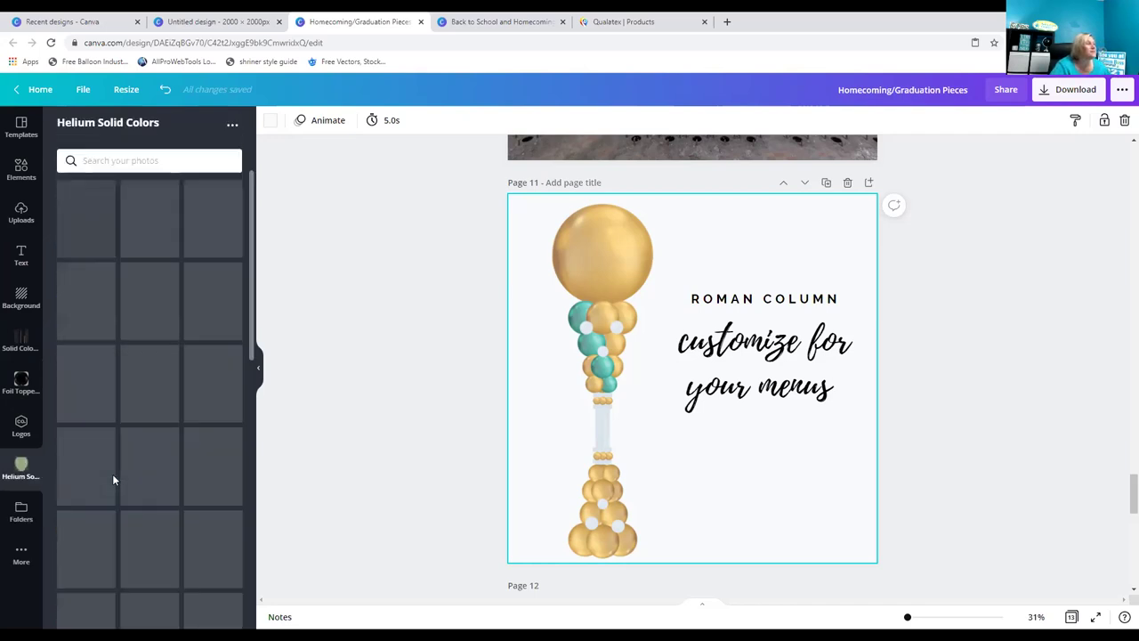
scroll(365, 354, down, 3)
scroll(365, 354, up, 3)
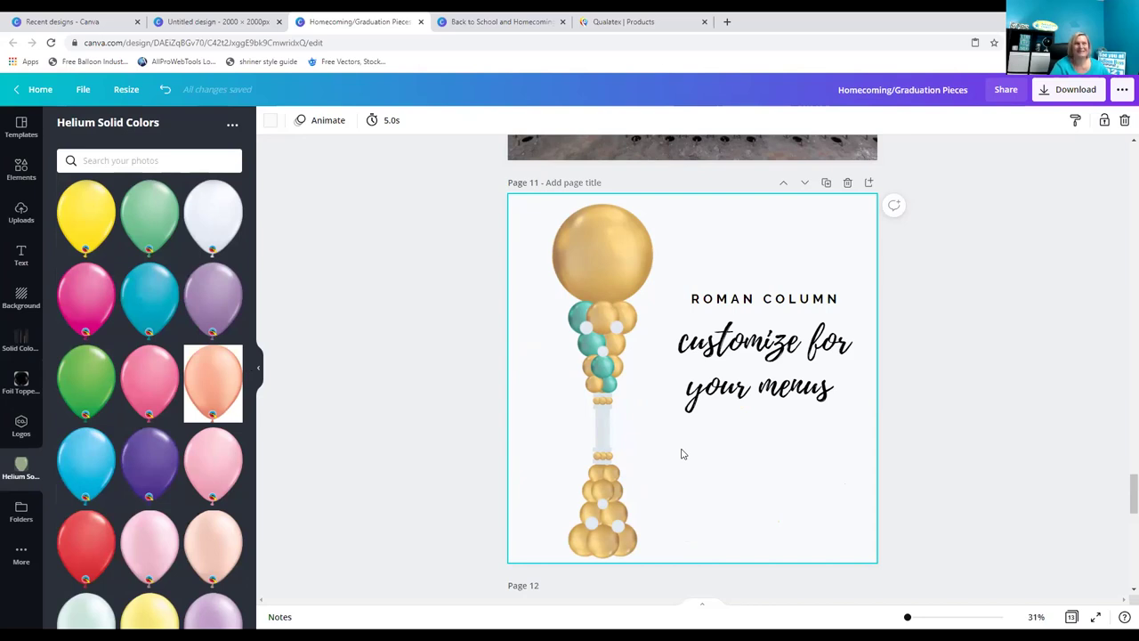
Switch to the Qualatex products website and browse its Latex Balloons filtered to the Specialty/Entertainer latex type.
click(648, 24)
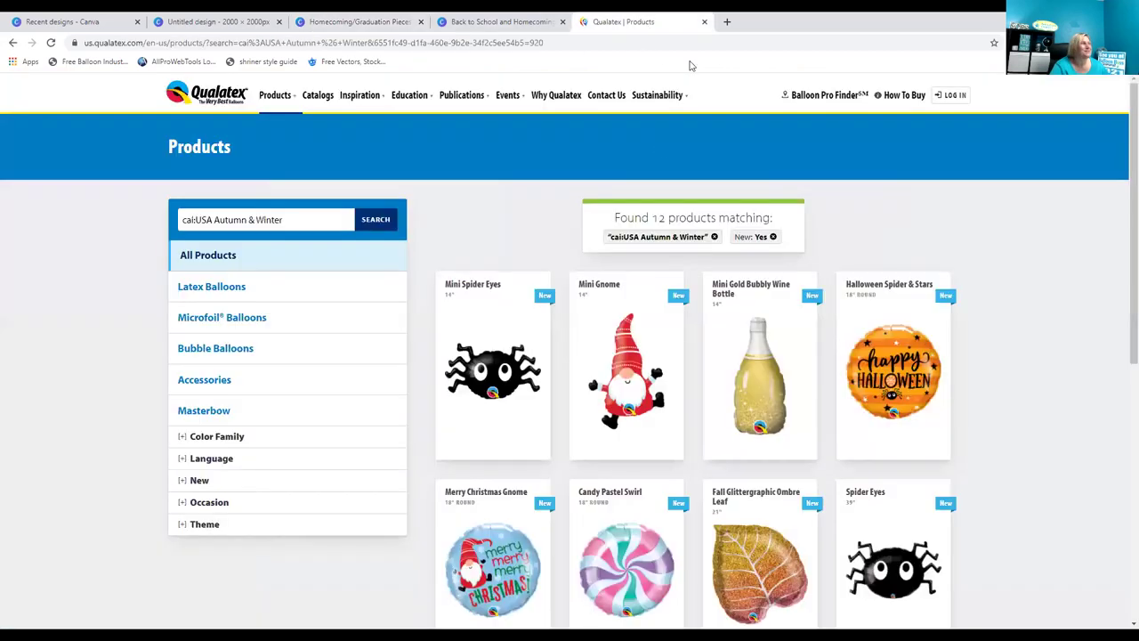
click(688, 51)
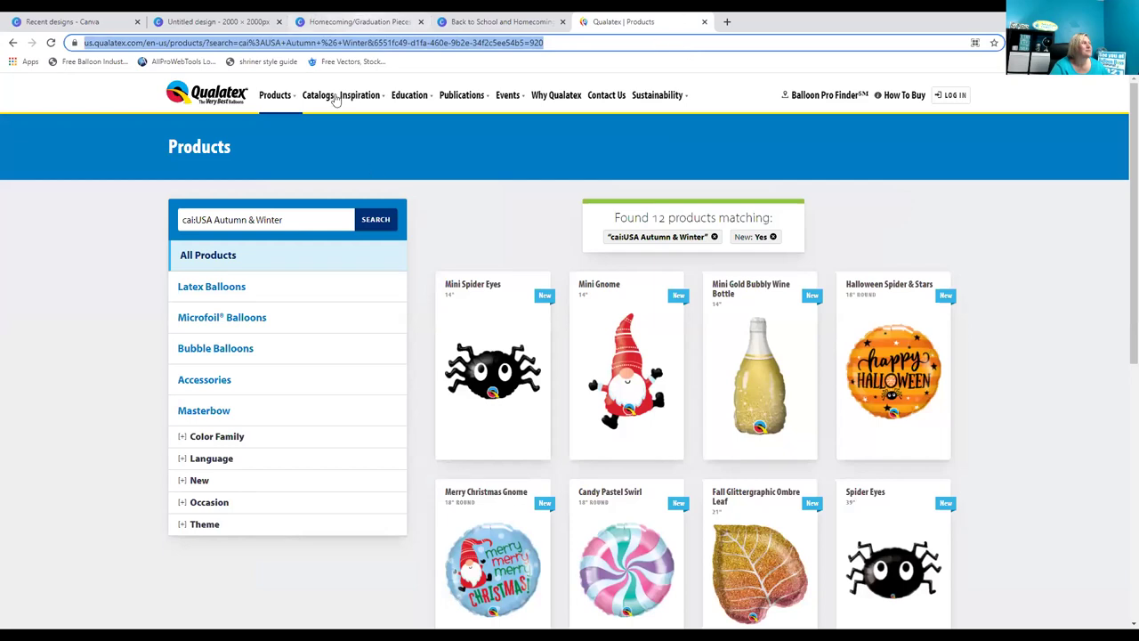
mouse_move(384, 100)
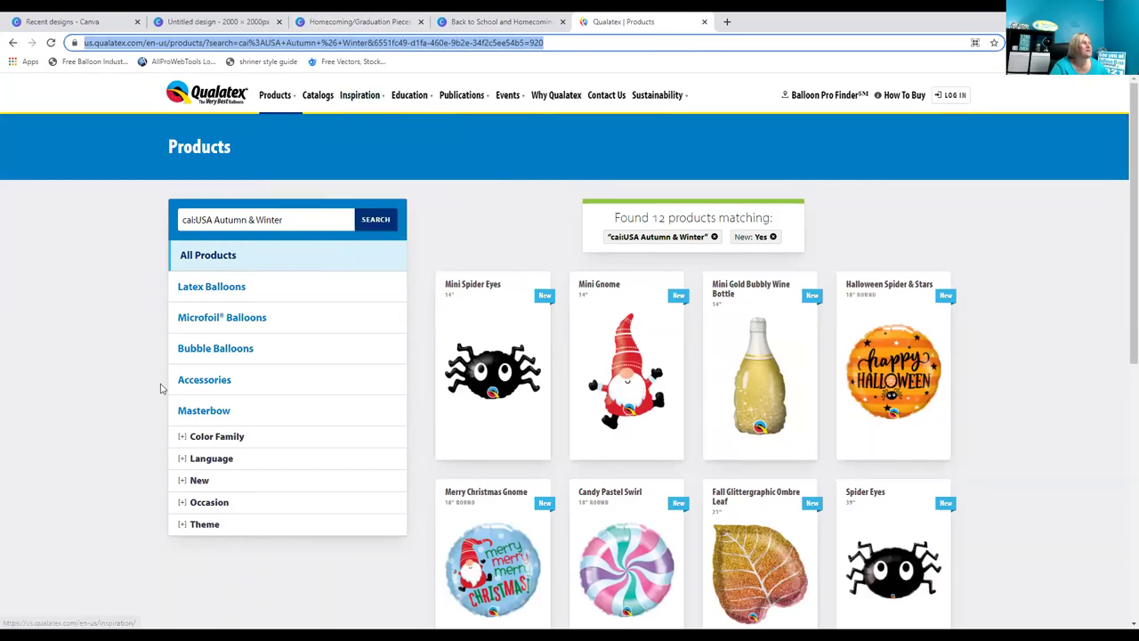
click(199, 291)
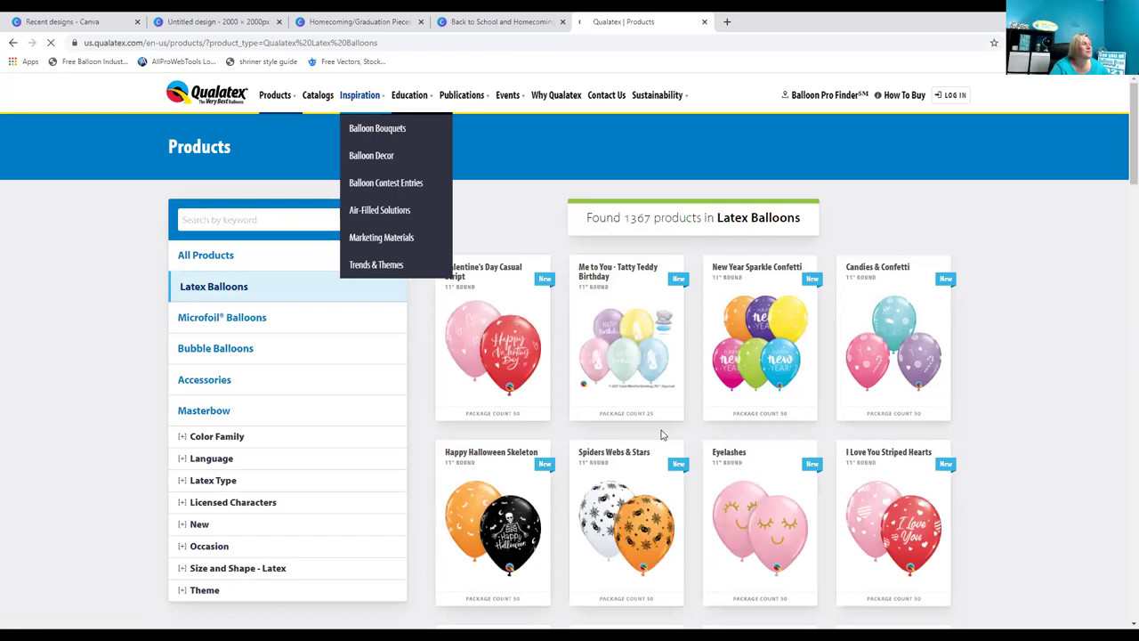
click(182, 481)
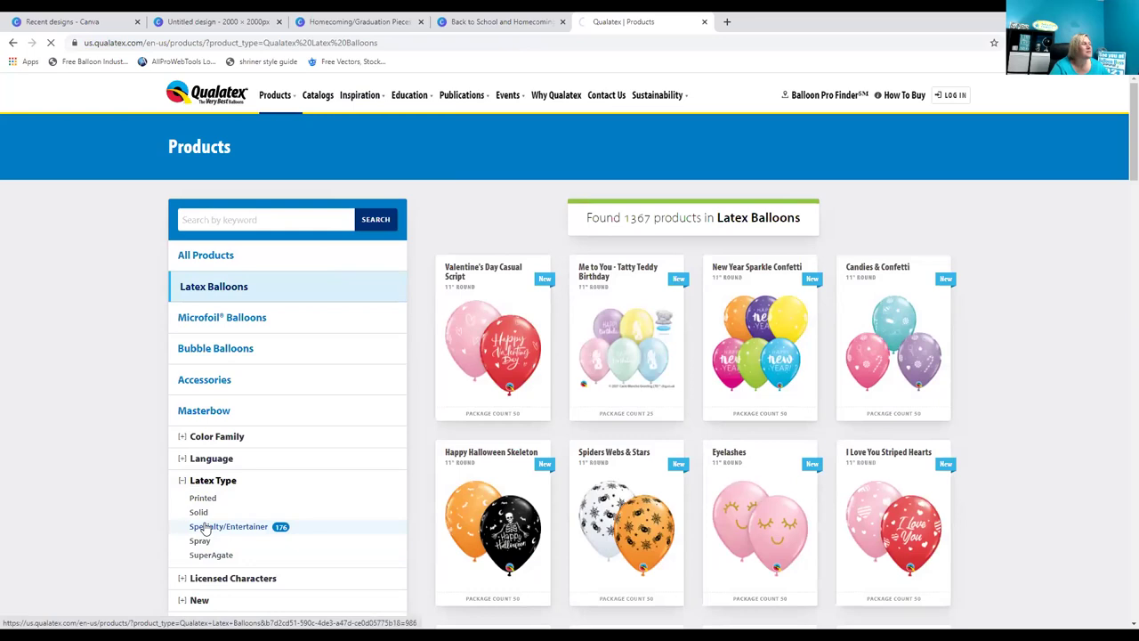
scroll(603, 433, down, 10)
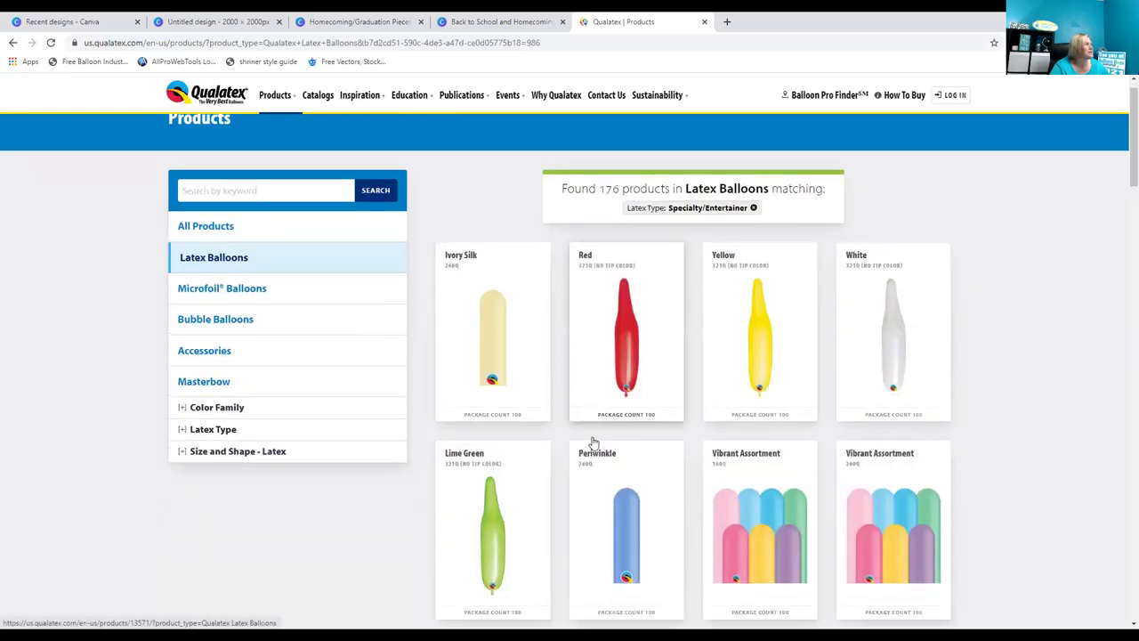
scroll(594, 443, up, 5)
scroll(594, 443, up, 5)
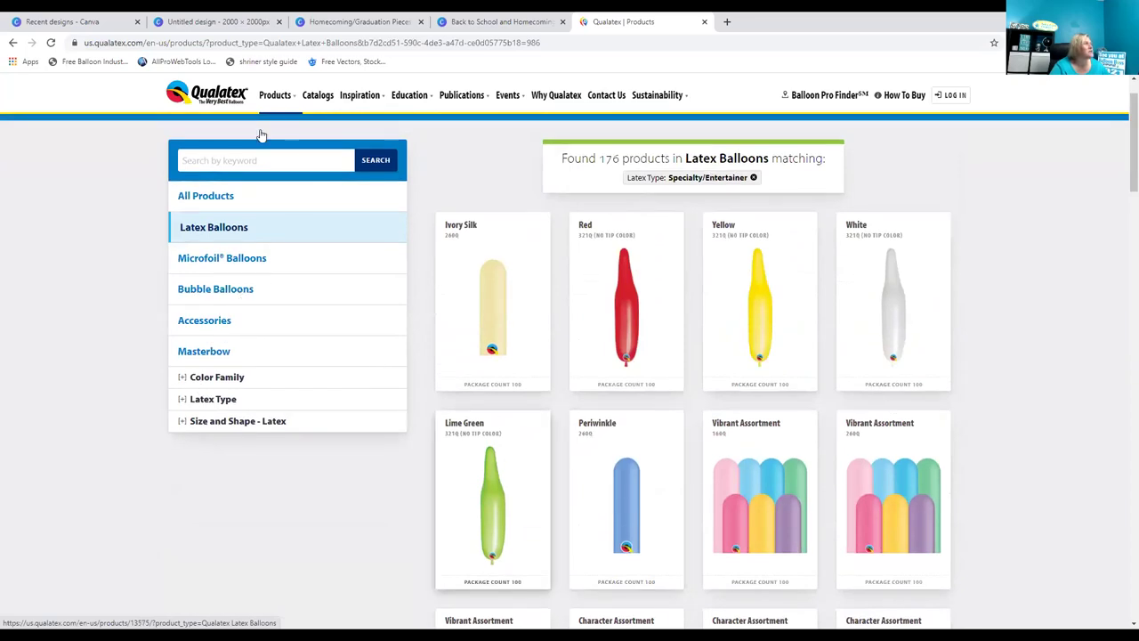
Search the Qualatex latex balloons for "quick link", clear that search term and select the product page's web address.
scroll(260, 129, up, 1)
click(227, 216)
text(quick link)
key(Return)
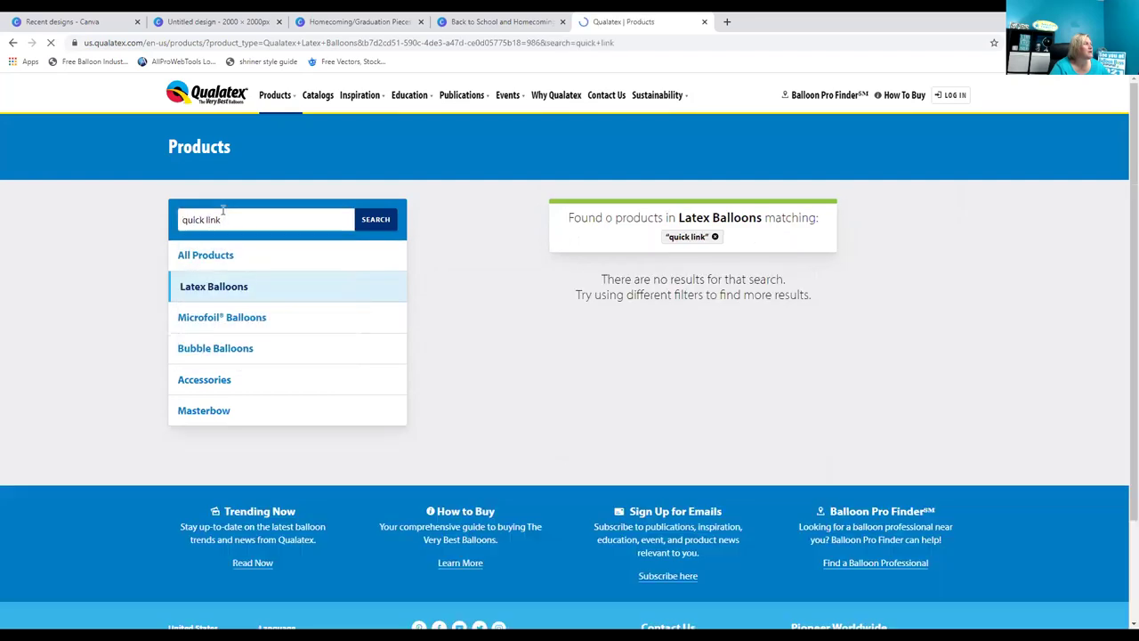
click(715, 236)
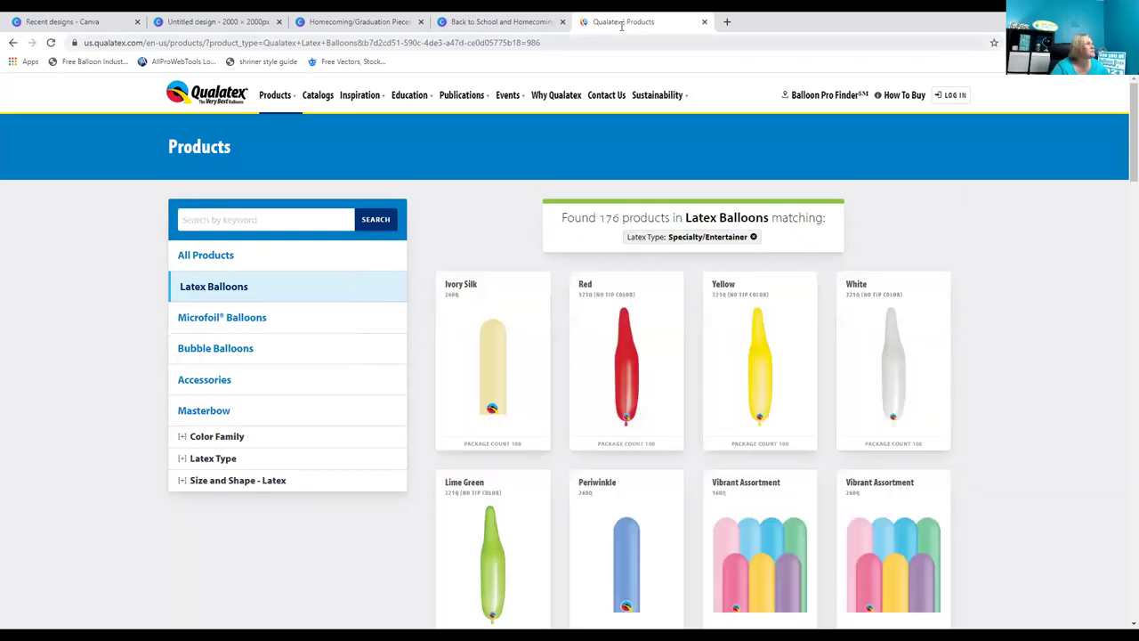
click(619, 42)
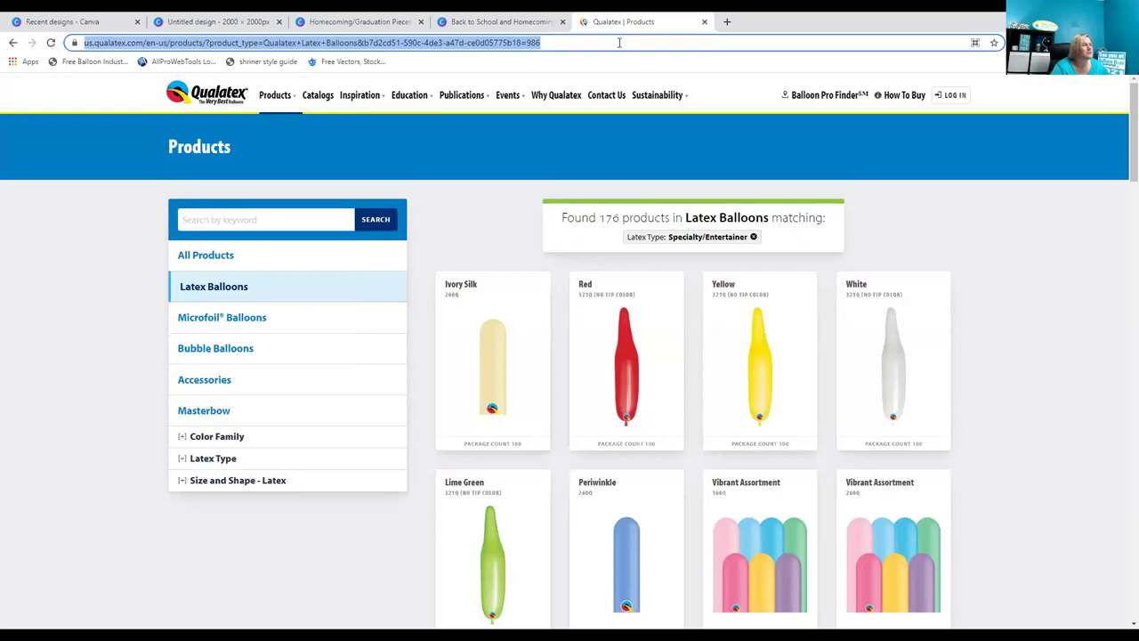
Open the Betallic website and look over its home page.
text(betallic)
key(Return)
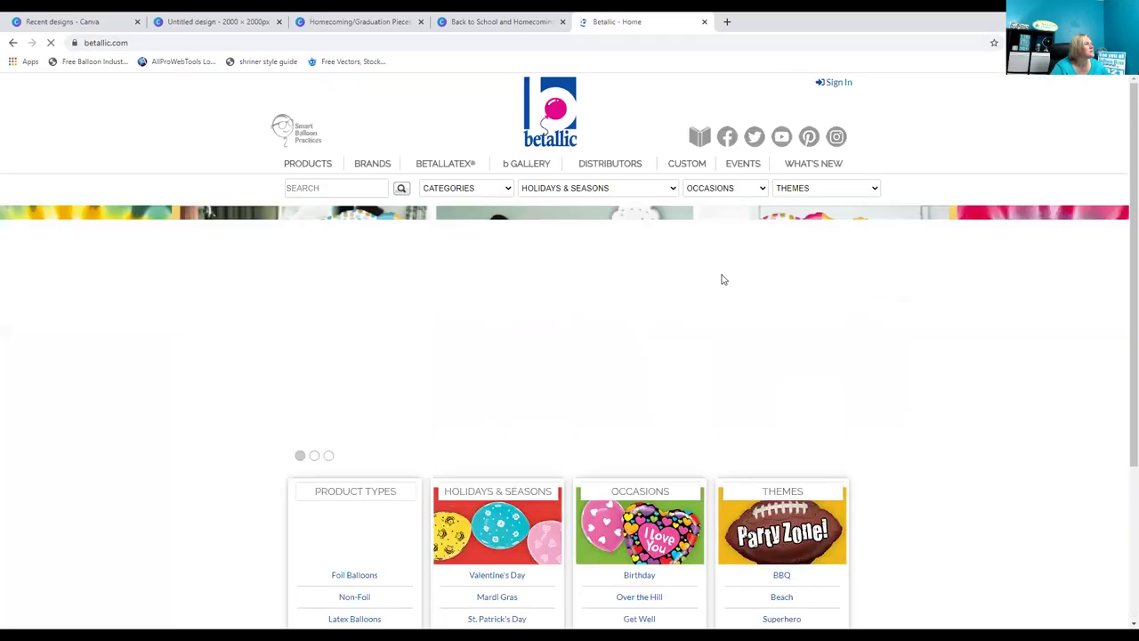
scroll(685, 310, down, 2)
scroll(684, 309, up, 2)
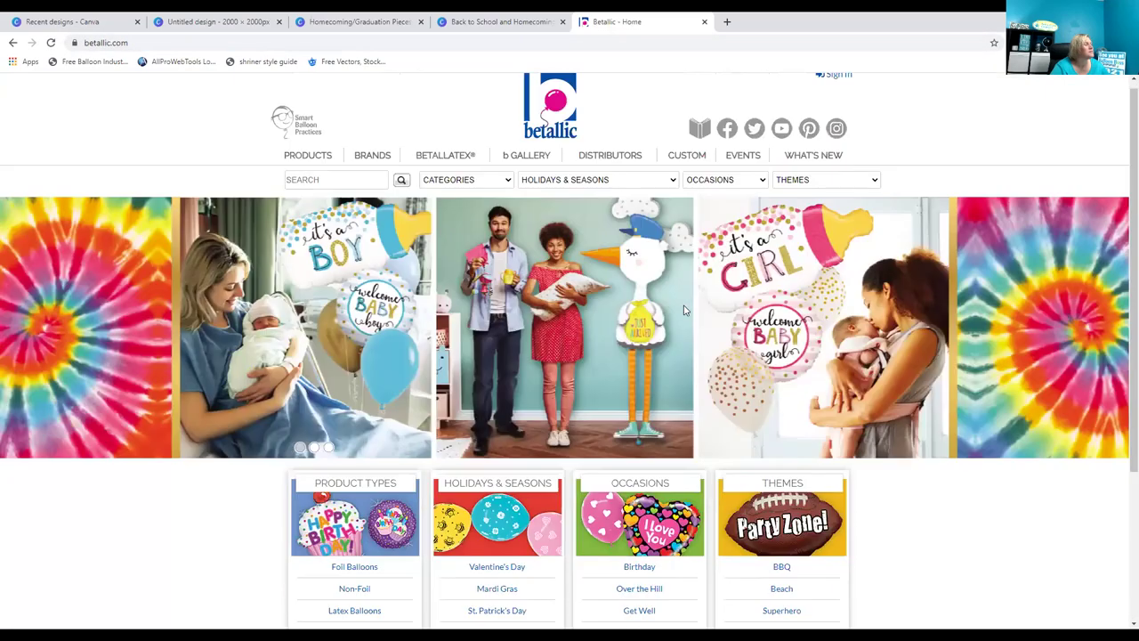
Search the web for "red quick link balloon".
click(515, 43)
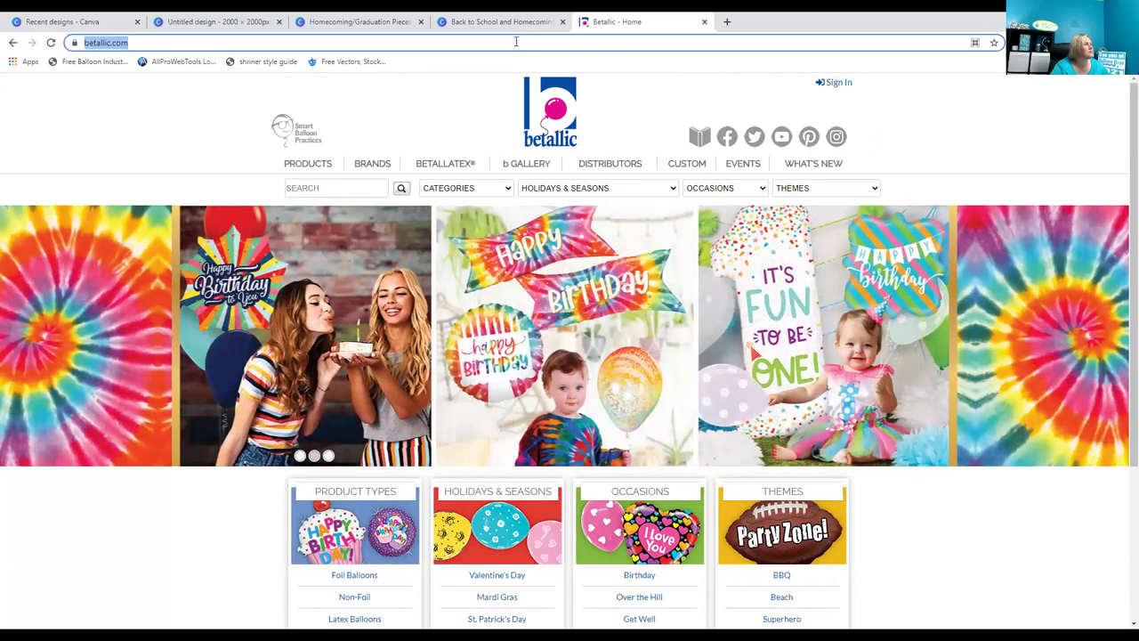
text(red)
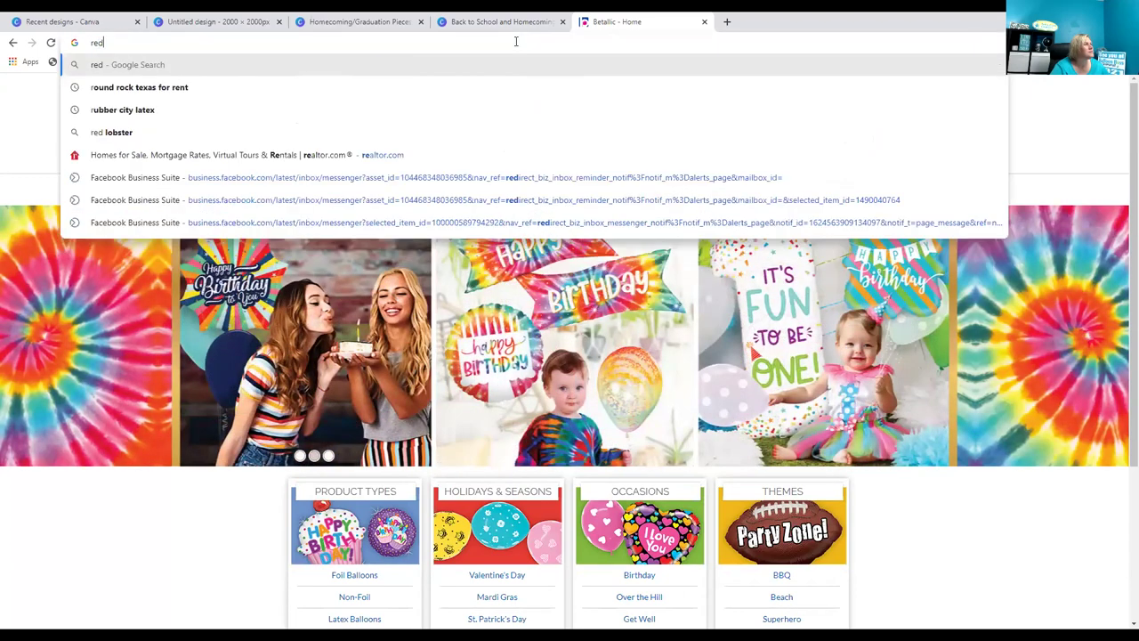
text( quick link balloon)
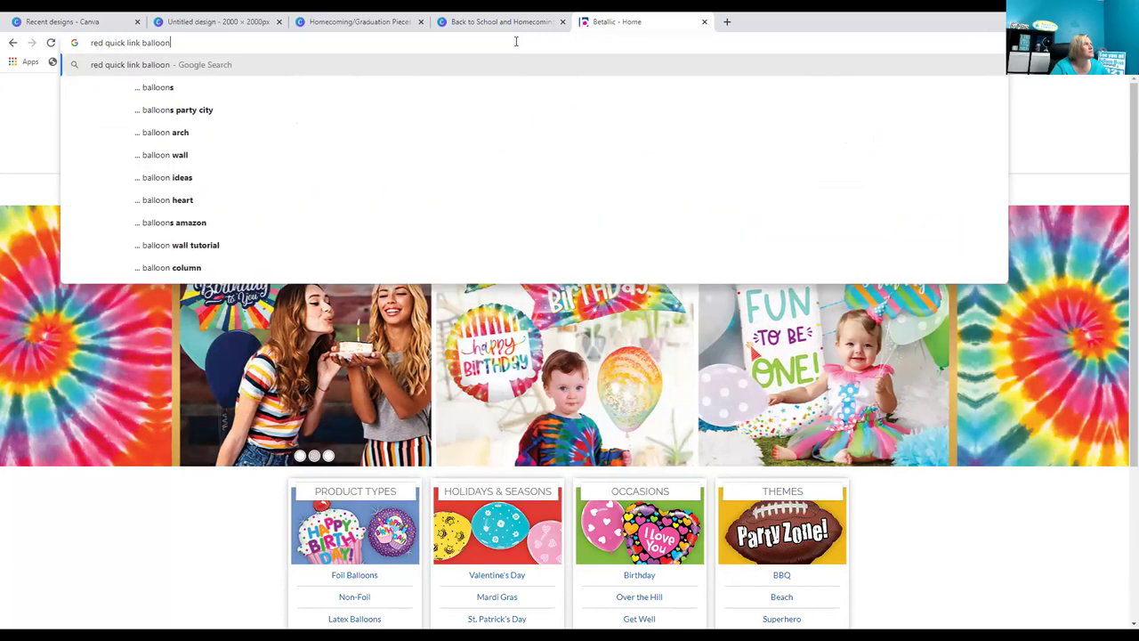
key(Return)
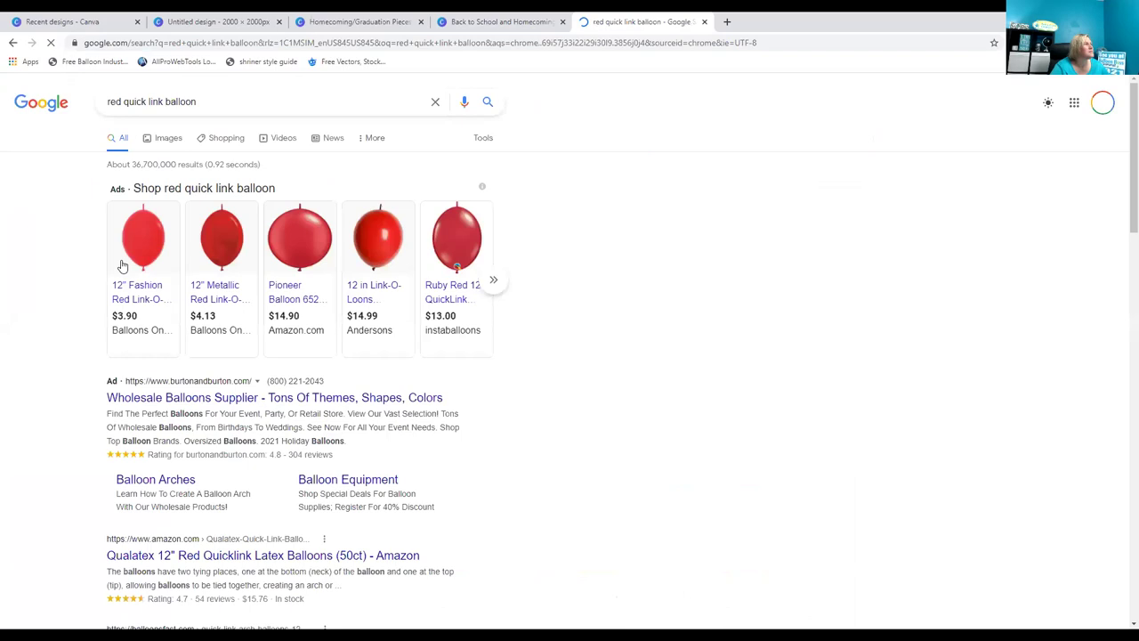
Open the Ruby Red 12" QuickLink product from instaballoons and copy its balloon image.
mouse_move(139, 253)
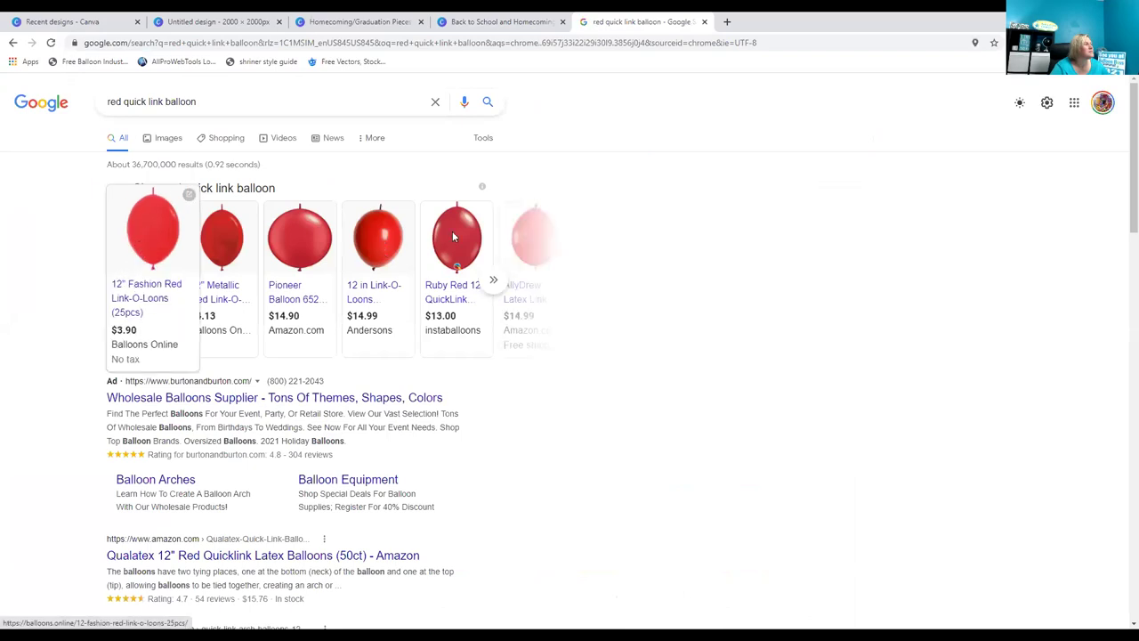
click(450, 234)
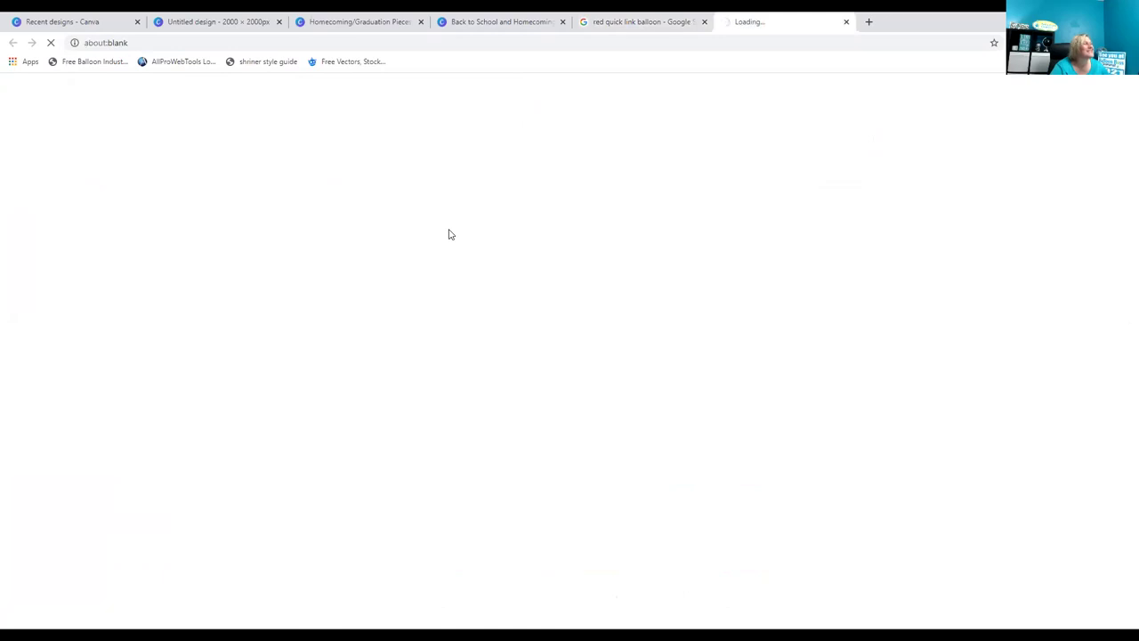
scroll(427, 452, down, 2)
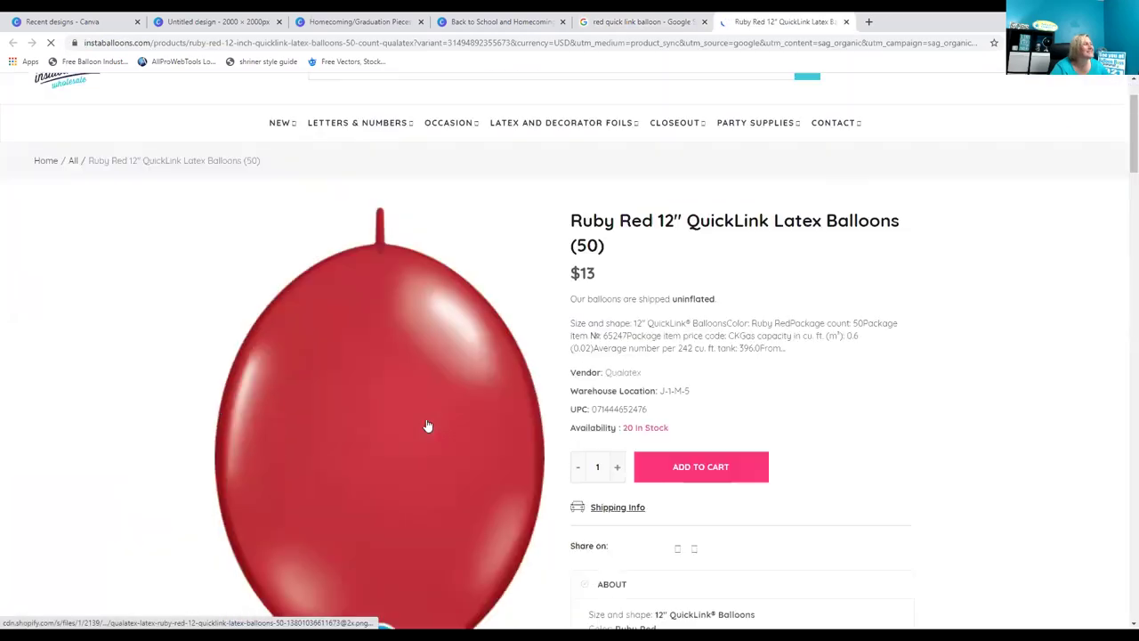
right_click(413, 357)
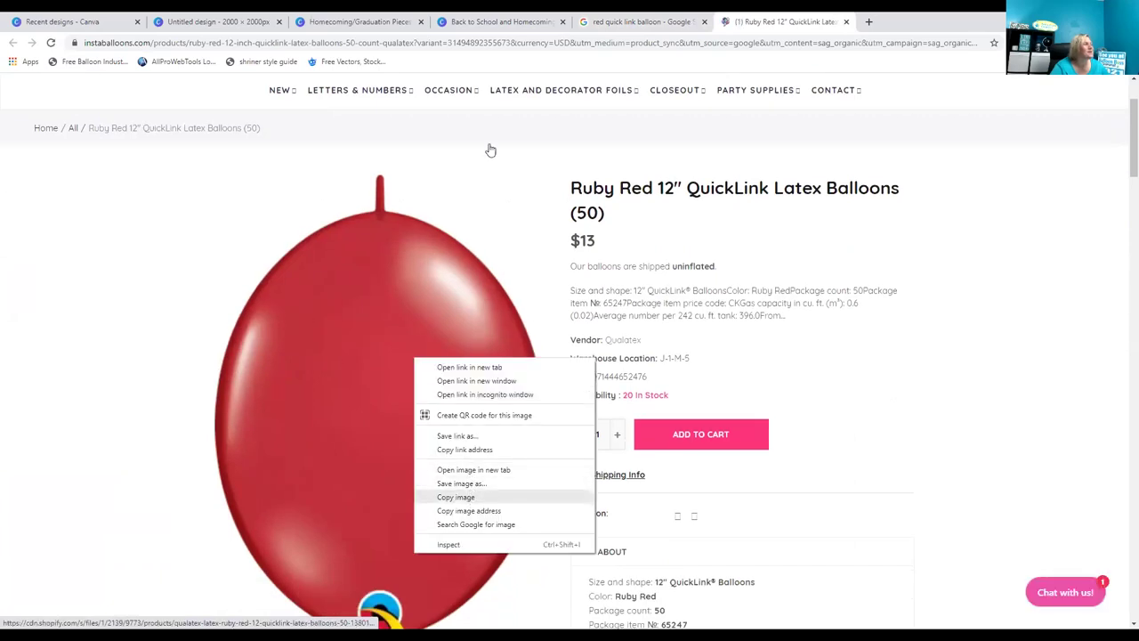
click(663, 26)
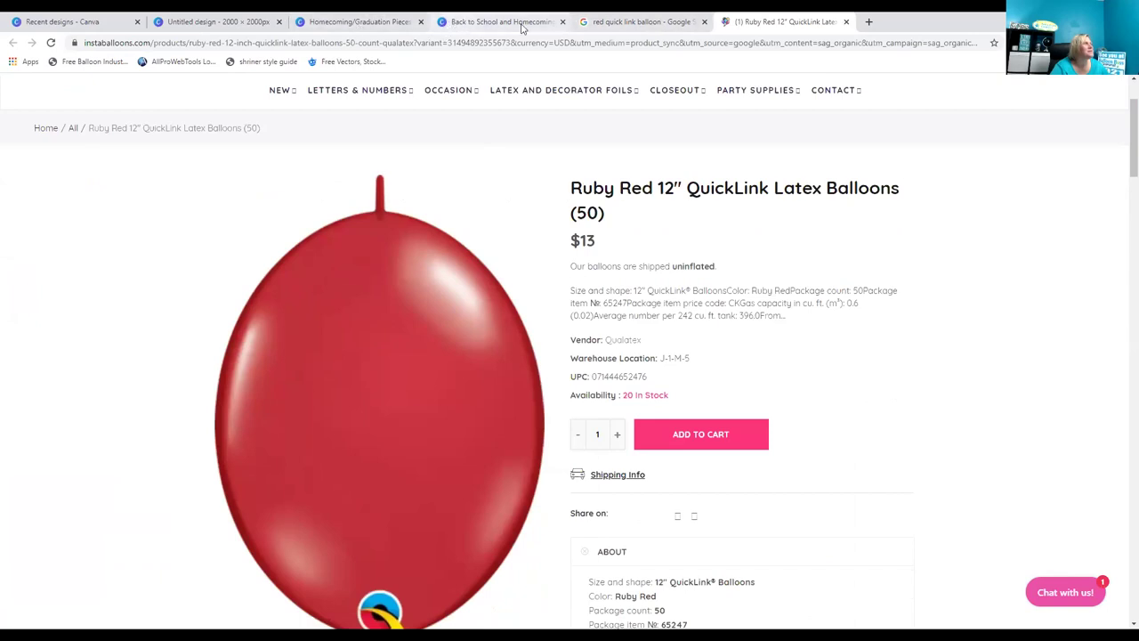
Paste the red balloon image onto page 11 of the Homecoming/Graduation Pieces design, shrink it and place it below the "customize for your menus" text.
click(365, 21)
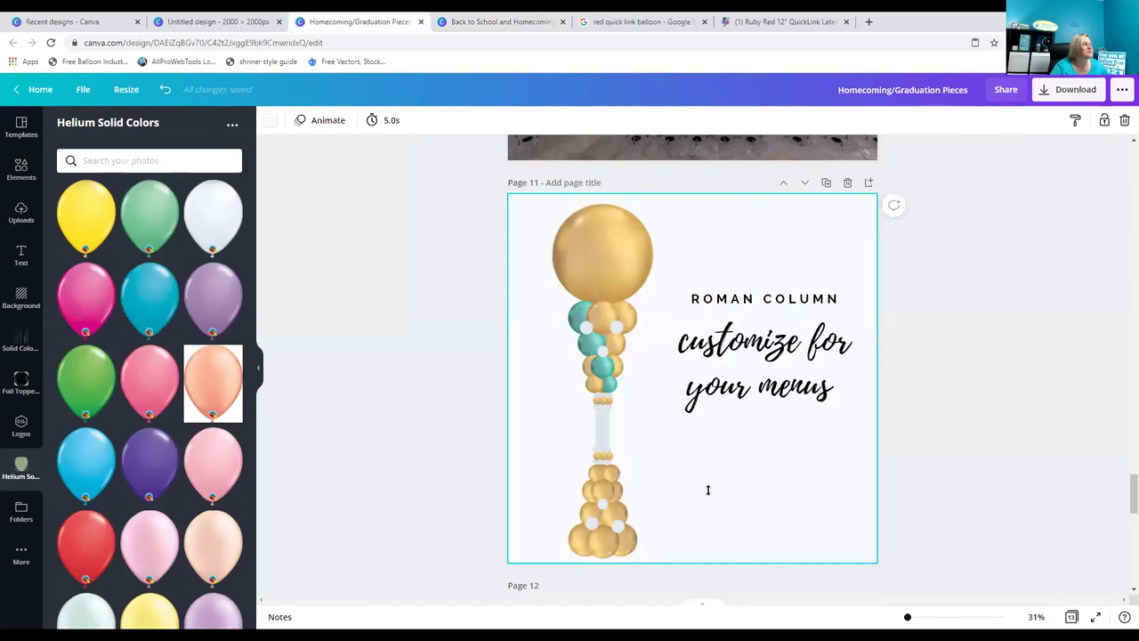
key(ctrl+v)
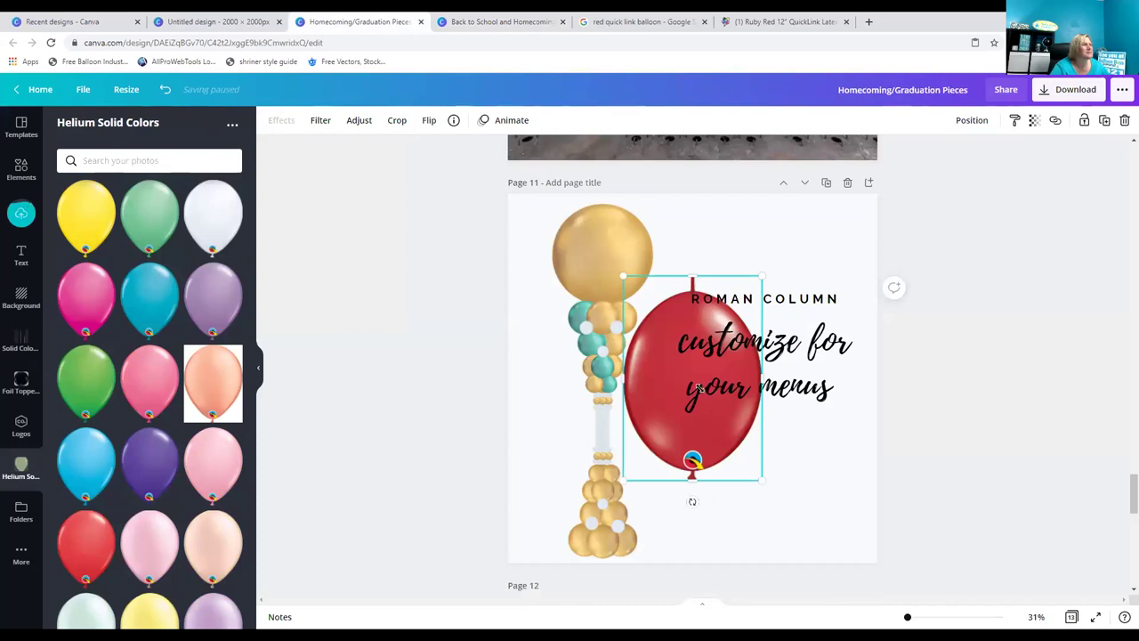
drag(698, 387, 689, 368)
drag(658, 320, 663, 332)
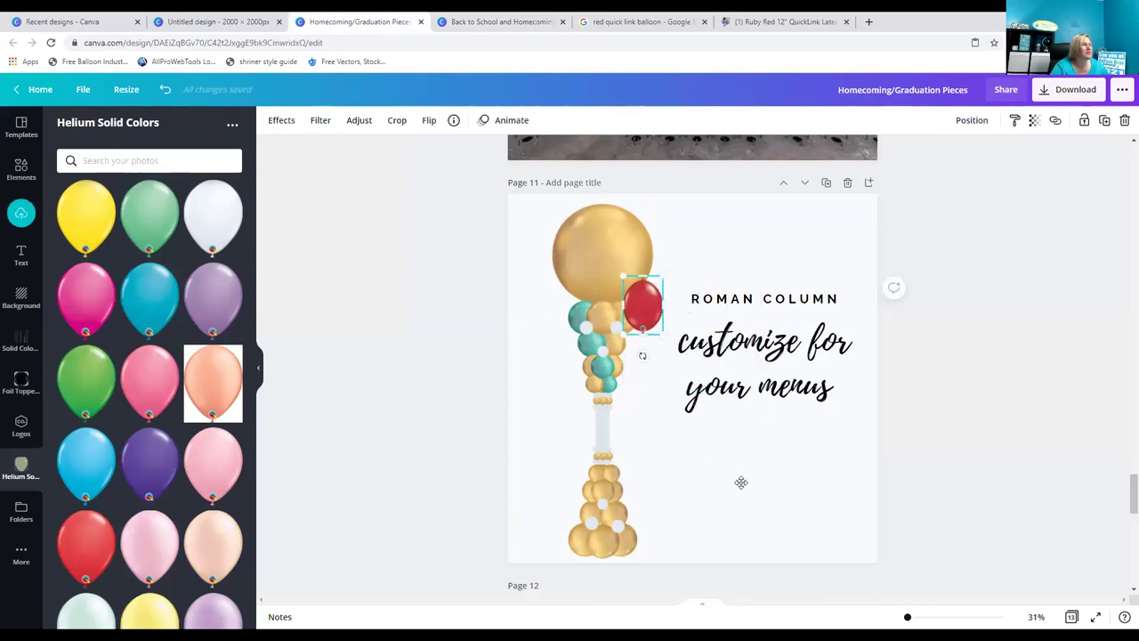
drag(740, 481, 744, 479)
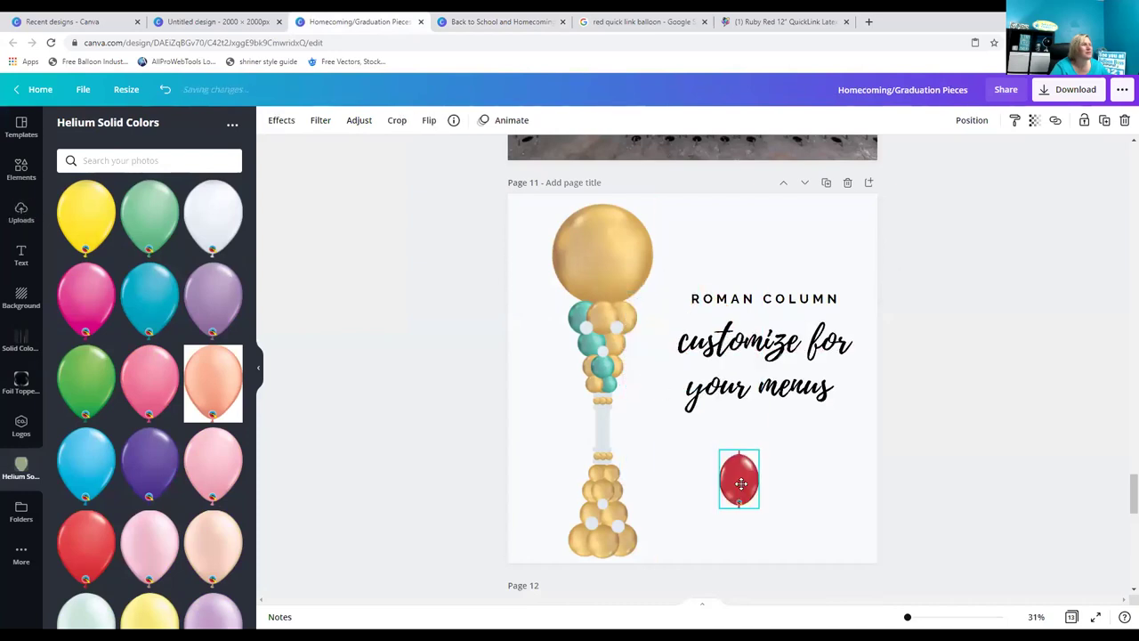
Show the uploaded images and look back through the earlier pages of the design up to page 3.
click(21, 214)
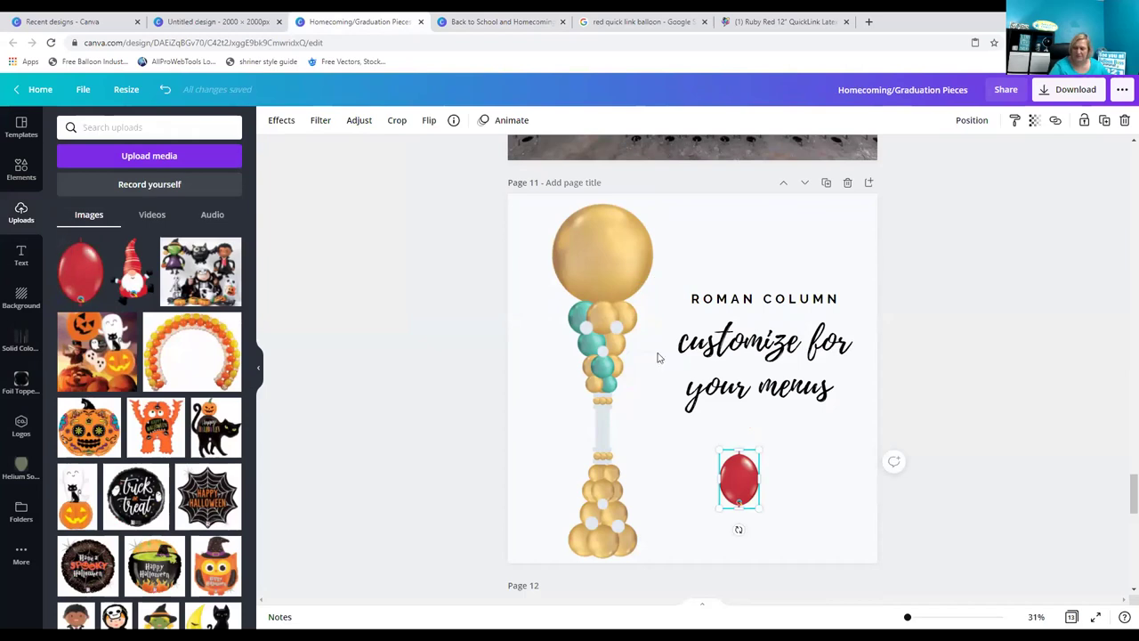
scroll(719, 356, up, 2)
scroll(719, 356, up, 10)
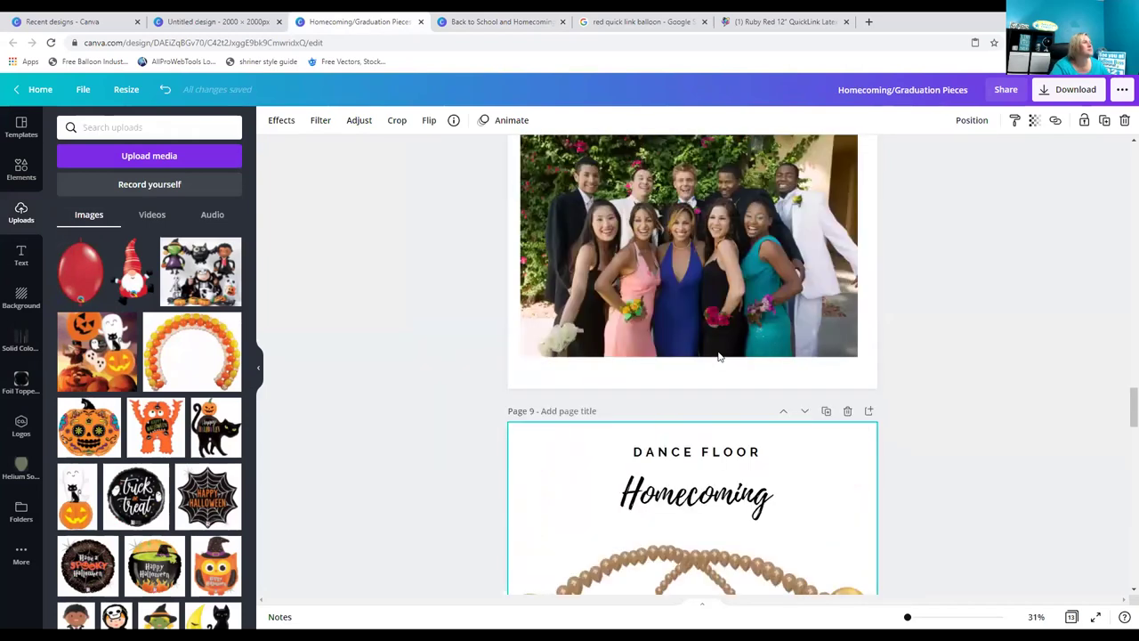
scroll(725, 338, up, 8)
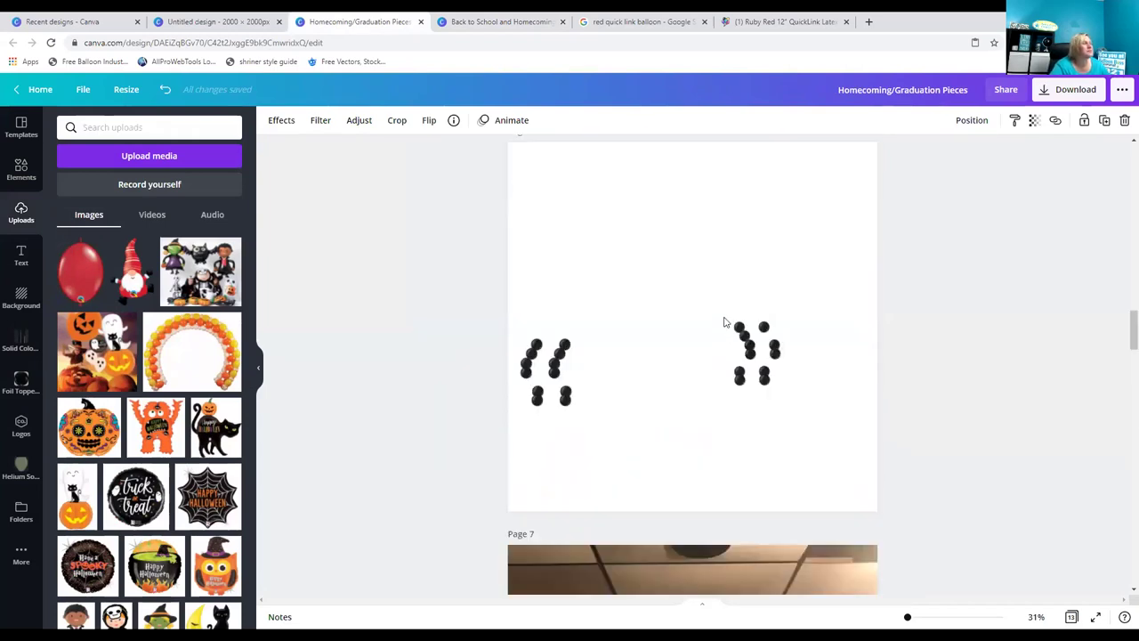
scroll(725, 322, up, 12)
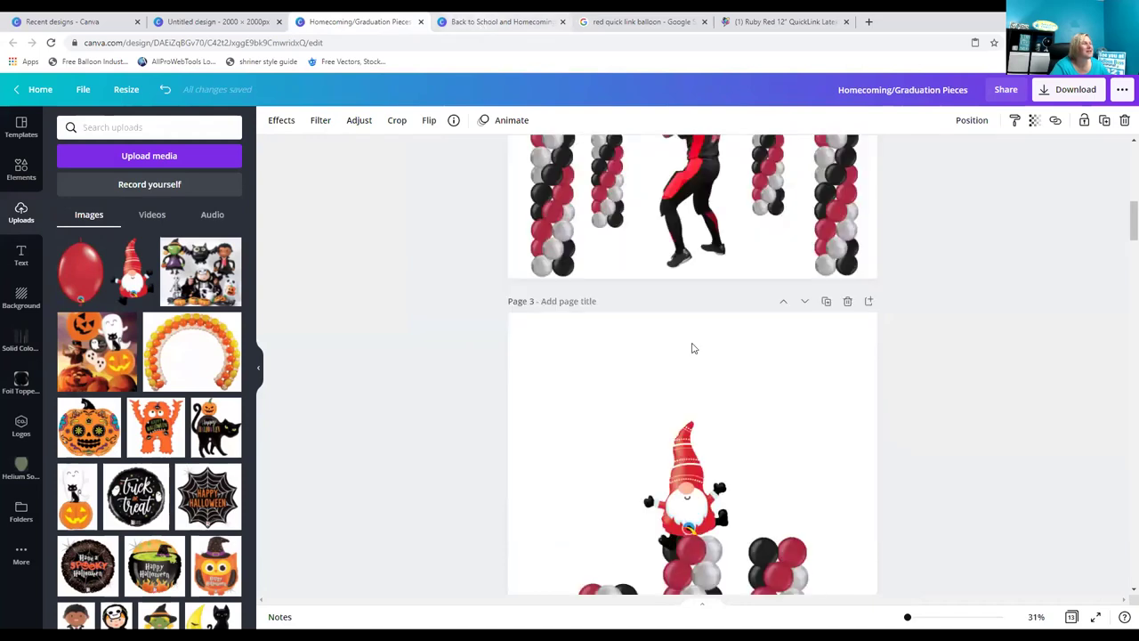
On page 20 of the Back to School and Homecoming Social Media Package, replace the purple and large light blue balloons with the uploaded red balloon.
key(ctrl+Tab)
scroll(632, 361, down, 10)
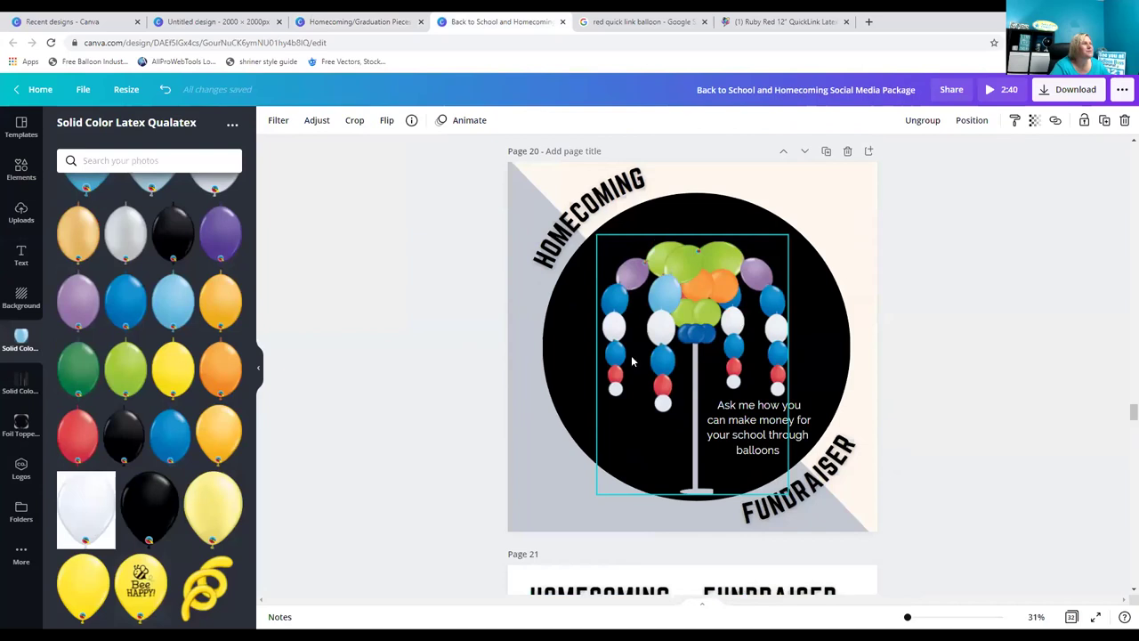
scroll(104, 356, up, 5)
scroll(104, 363, up, 5)
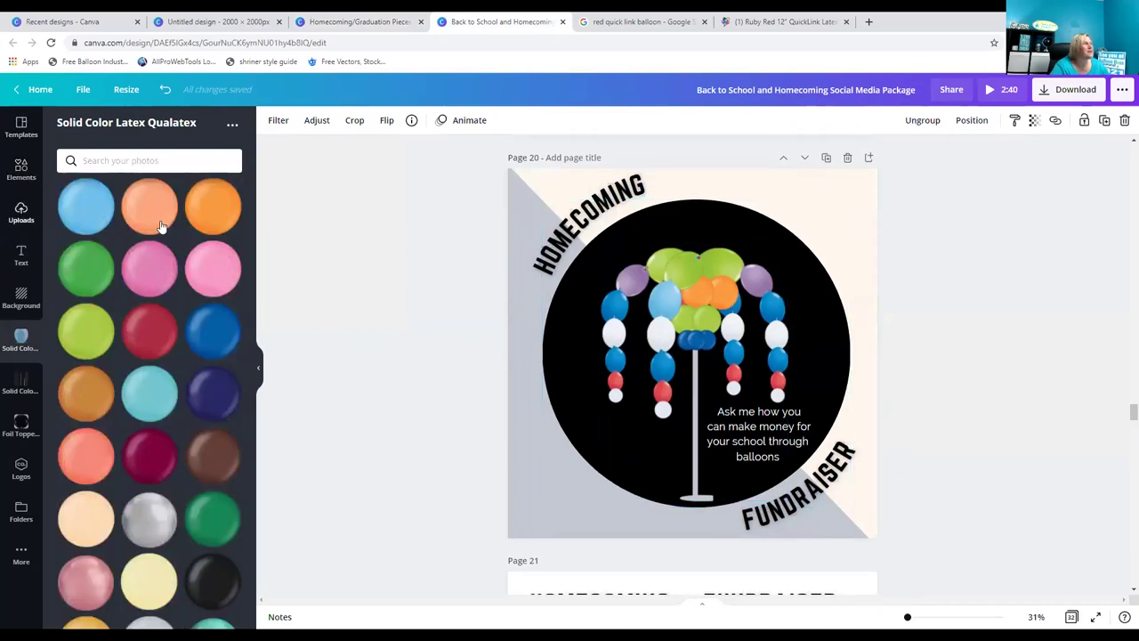
click(21, 213)
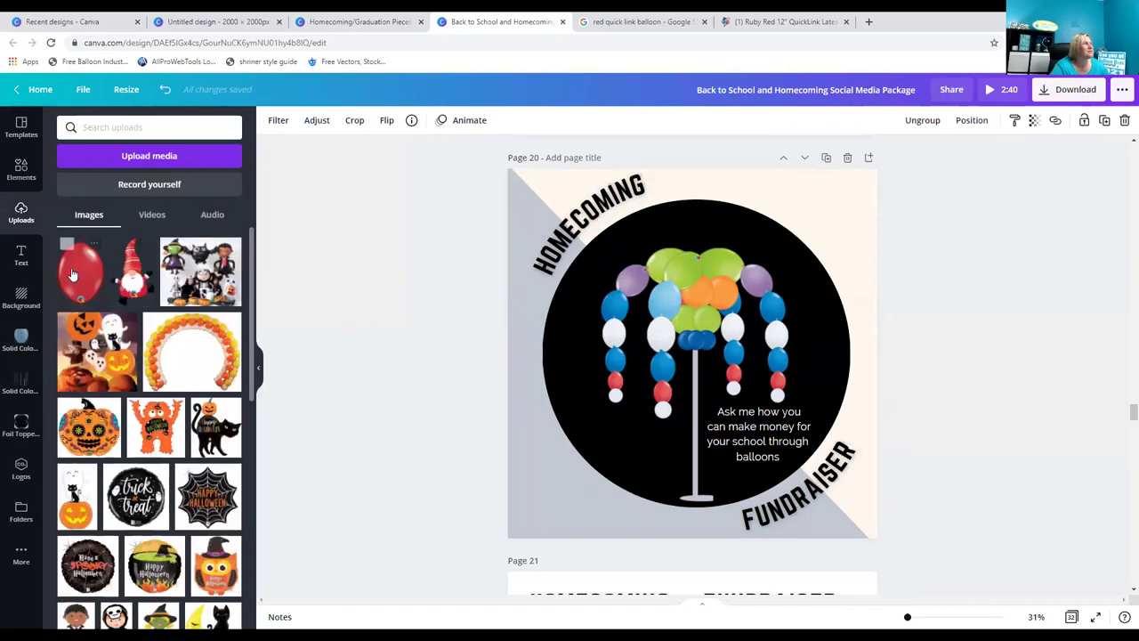
drag(636, 277, 634, 278)
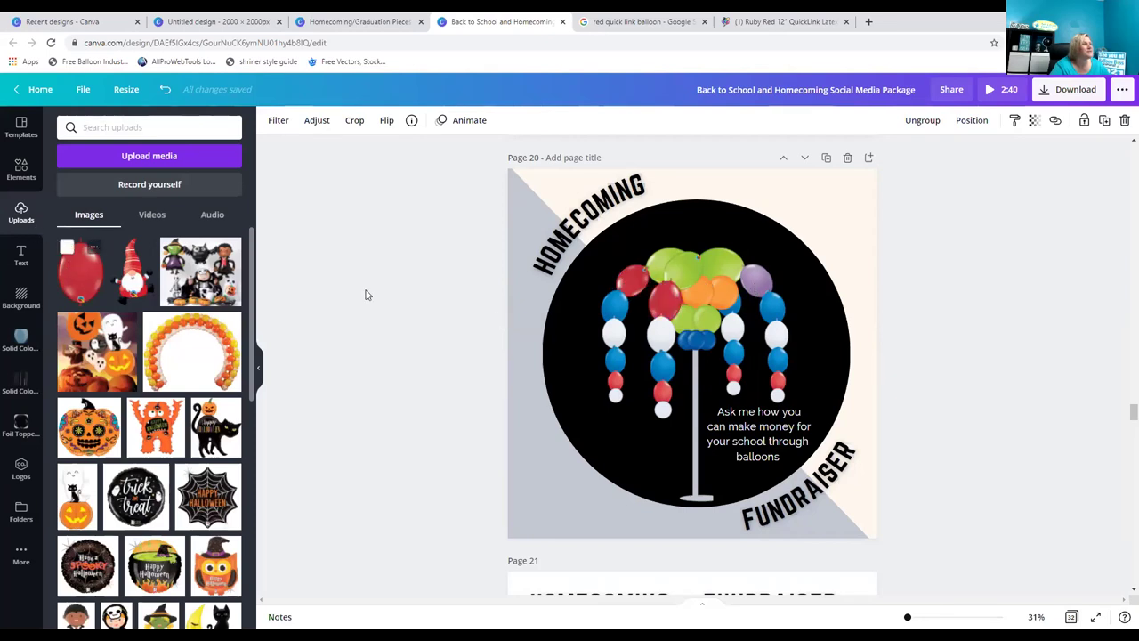
click(789, 27)
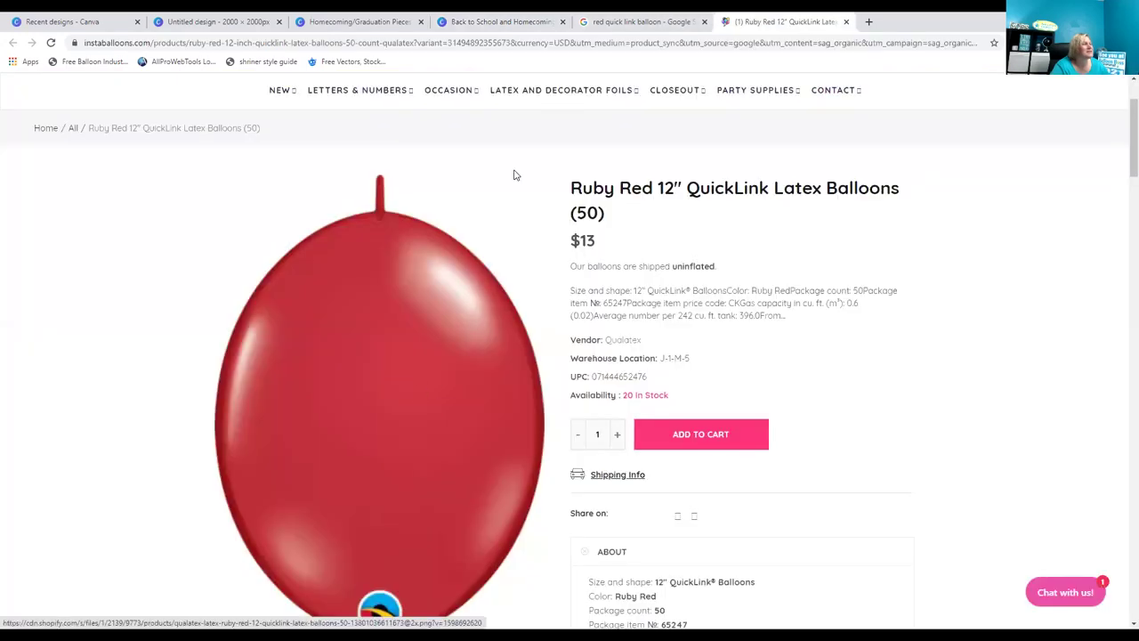
click(482, 25)
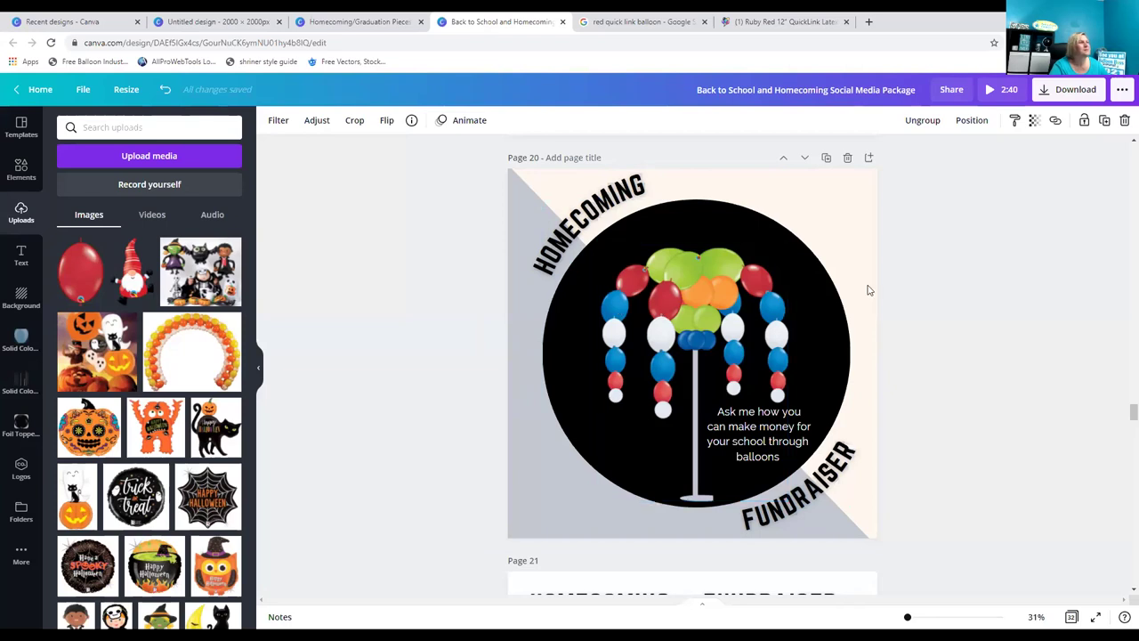
Extend the curved HOMECOMING heading on page 20 with the words "BLAH BLAH BLAH".
click(650, 187)
drag(649, 187, 645, 184)
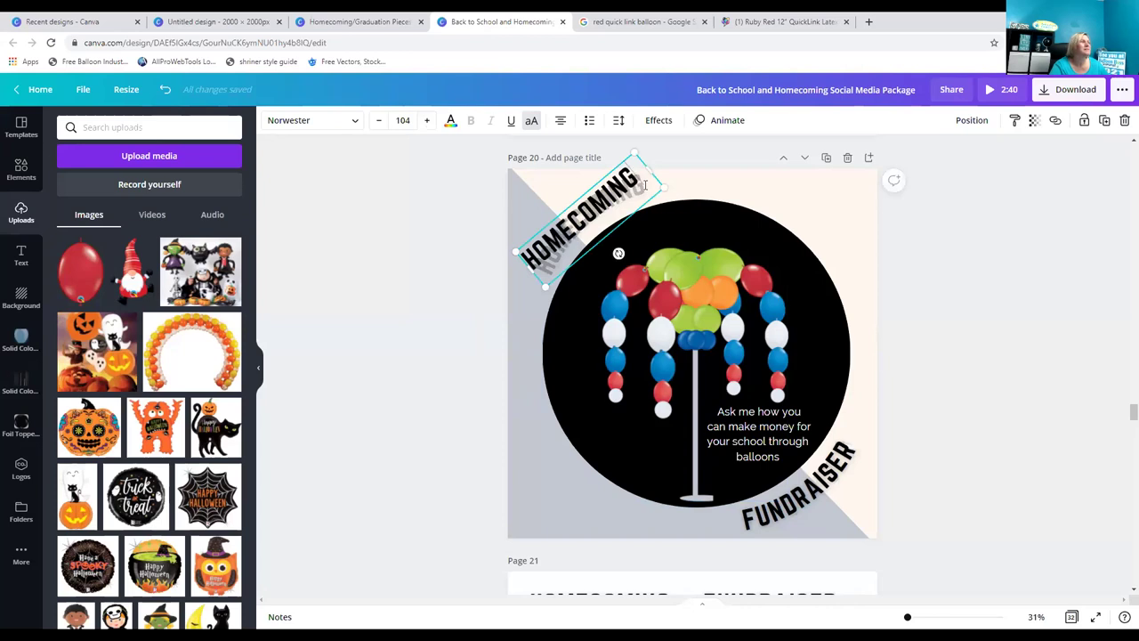
text(BLA)
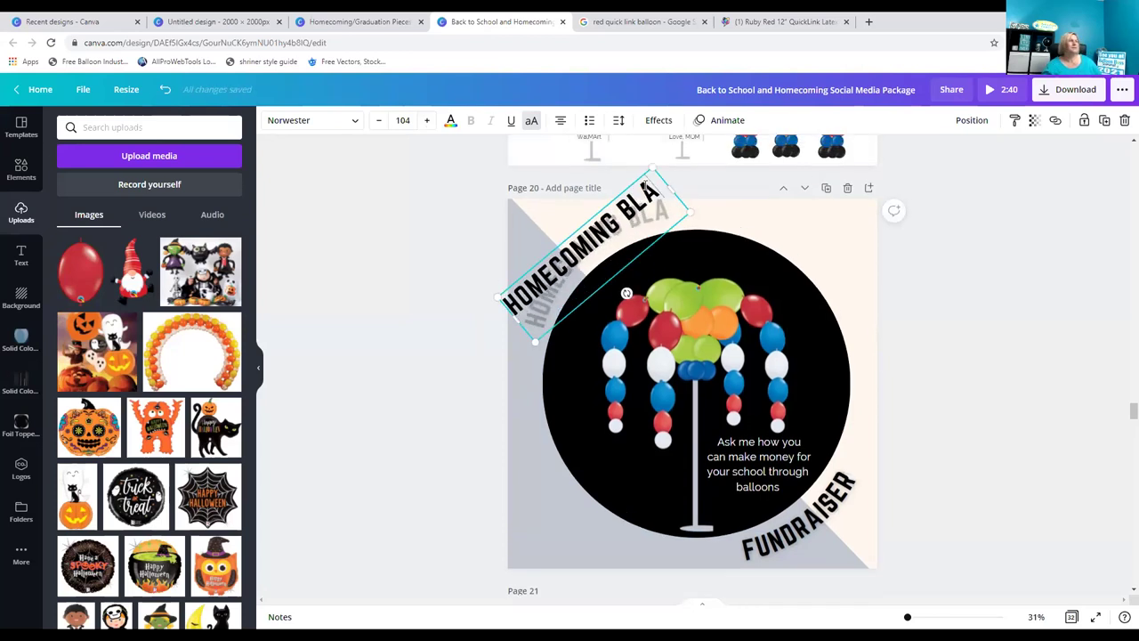
text(H B)
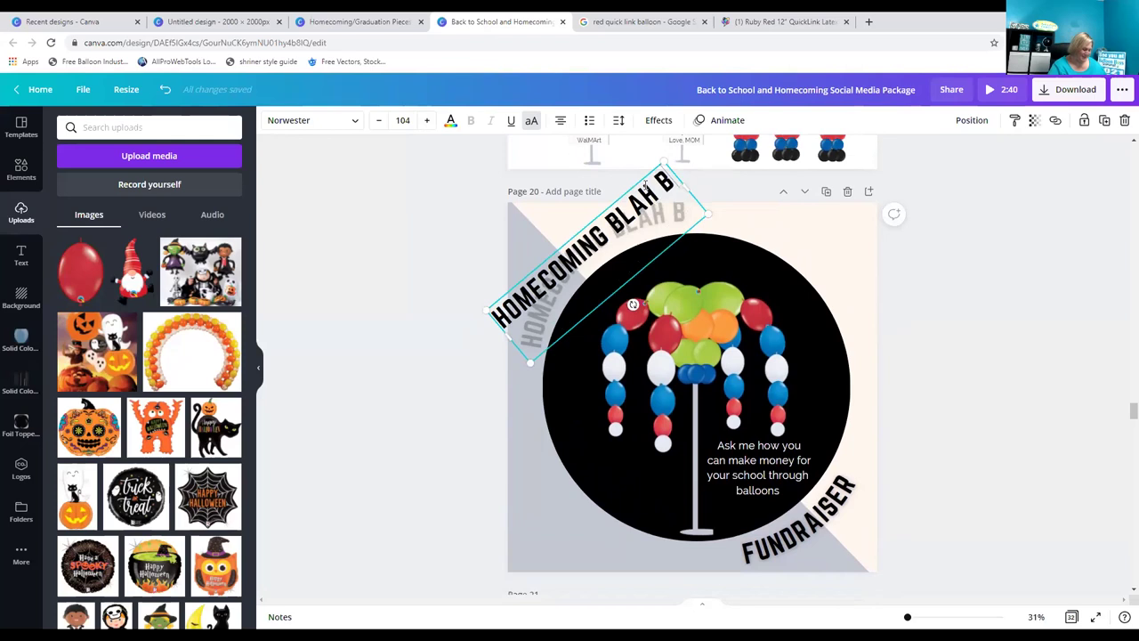
text(LAH BLAH)
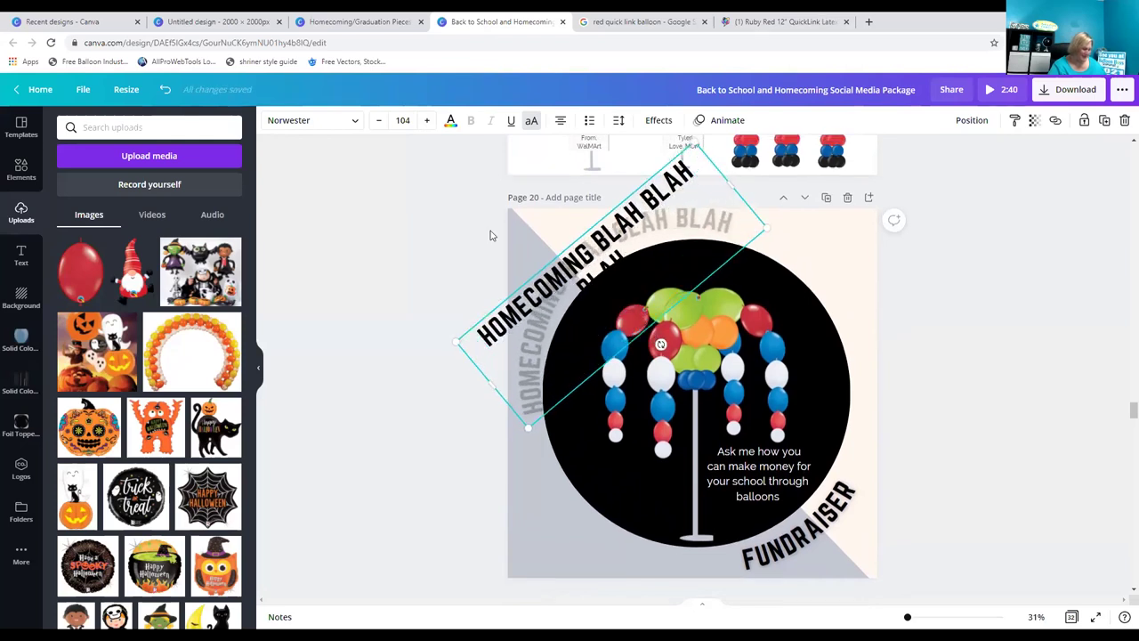
key(F12)
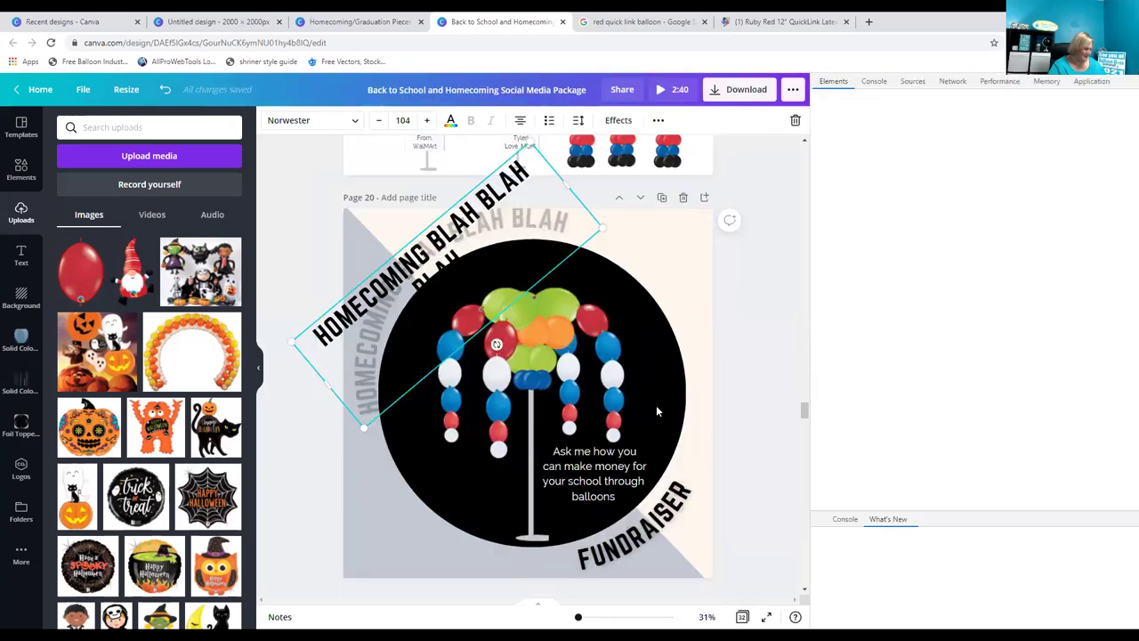
Recolour the black circle behind the balloon column, trying light blue and blue before applying the New Fresh Valley Party palette's pink.
click(656, 405)
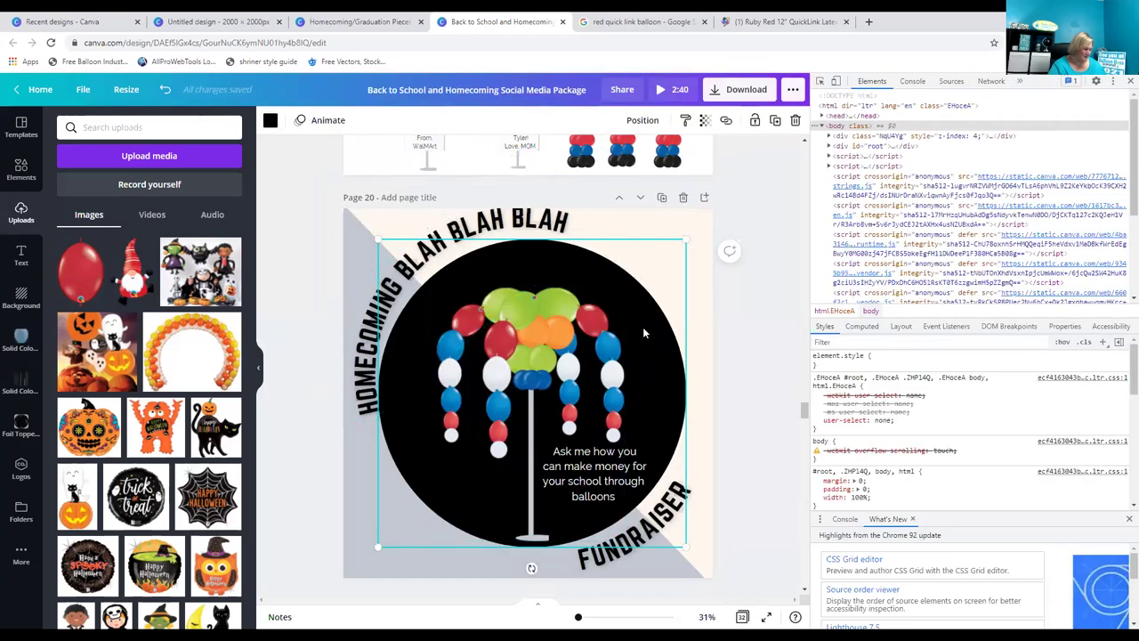
click(271, 120)
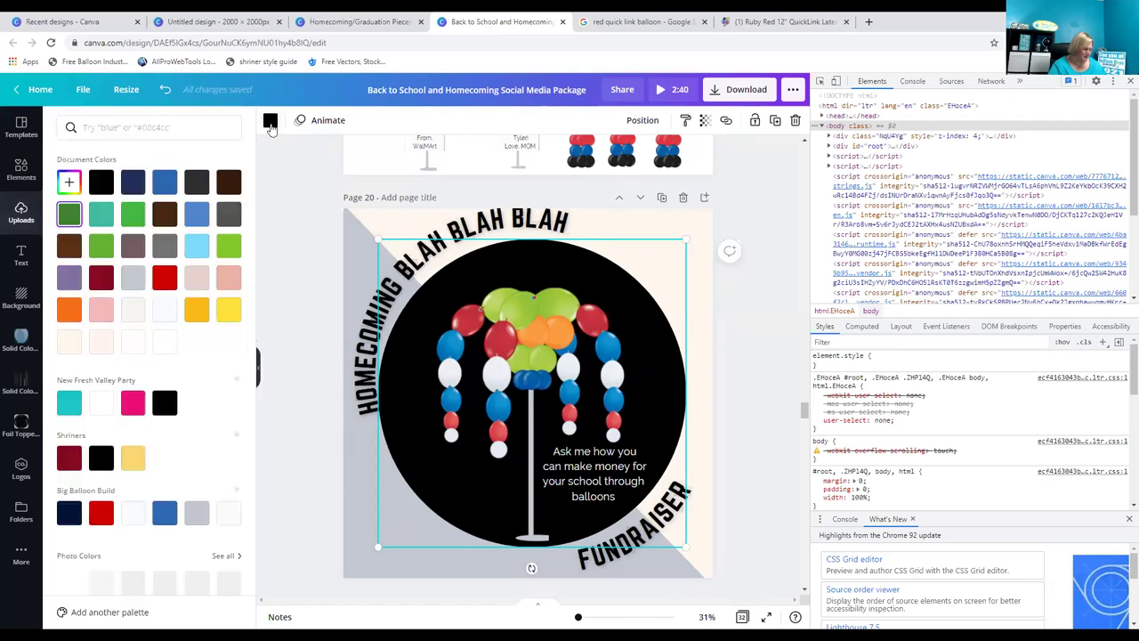
click(198, 246)
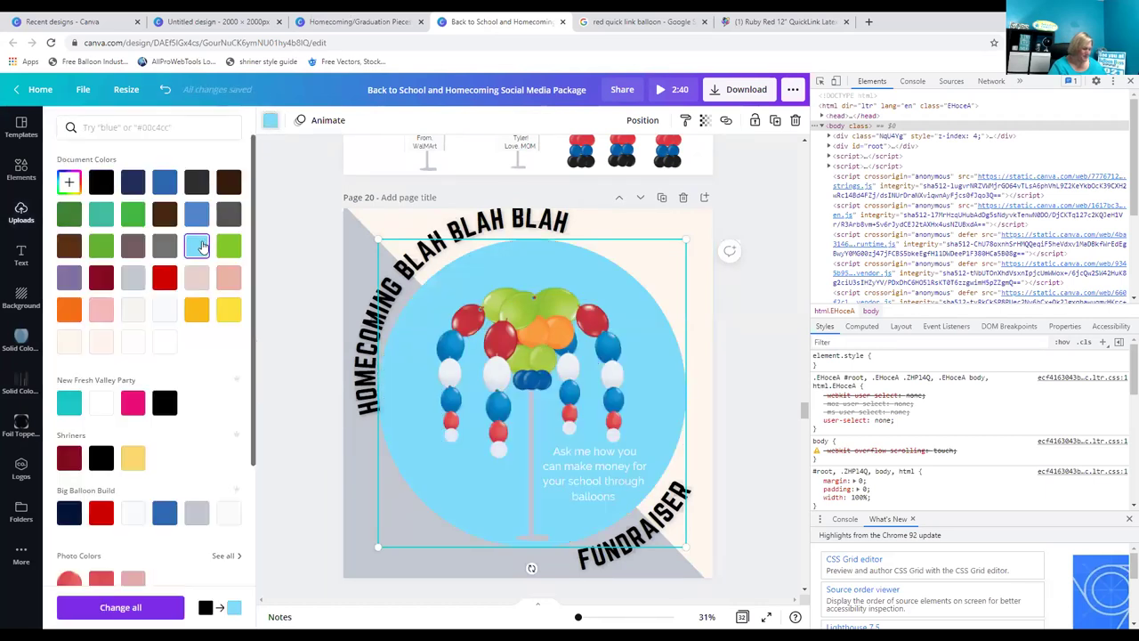
click(165, 183)
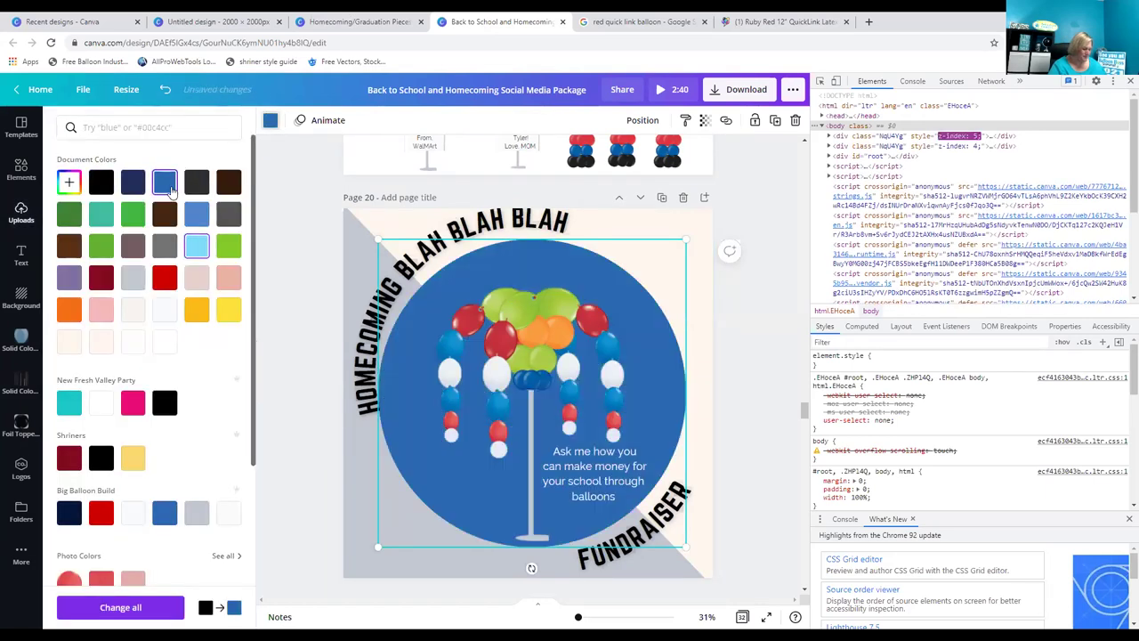
click(132, 403)
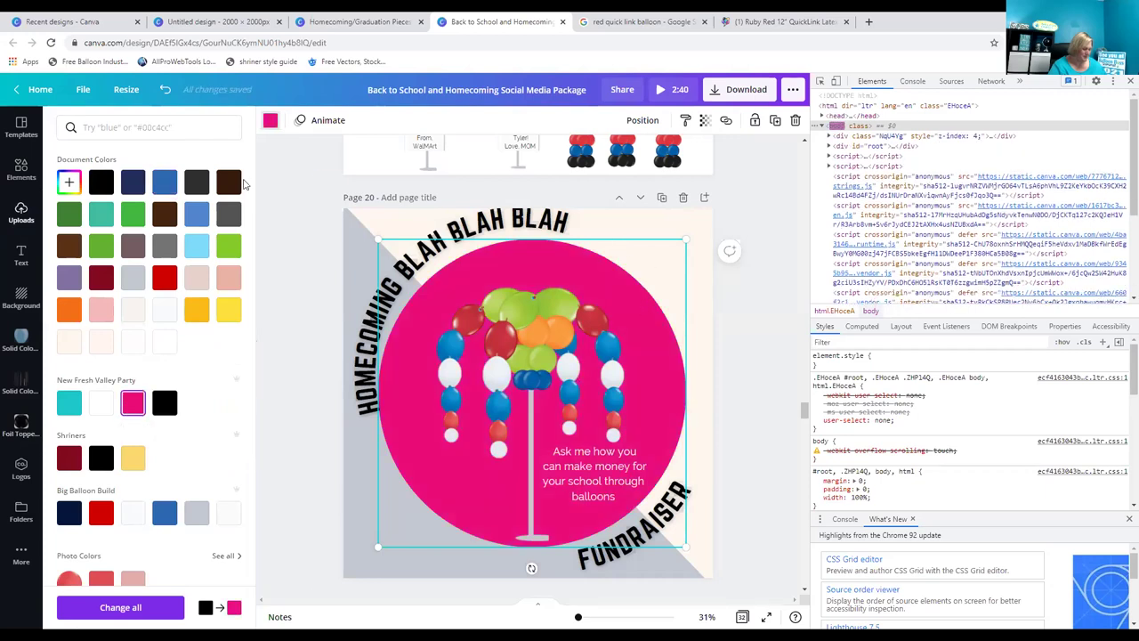
Undo the page 20 circle recolouring, the "BLAH BLAH BLAH" heading extension and the replacement of the purple balloon.
click(165, 90)
click(164, 90)
click(165, 90)
click(165, 90)
click(164, 90)
click(165, 90)
click(165, 90)
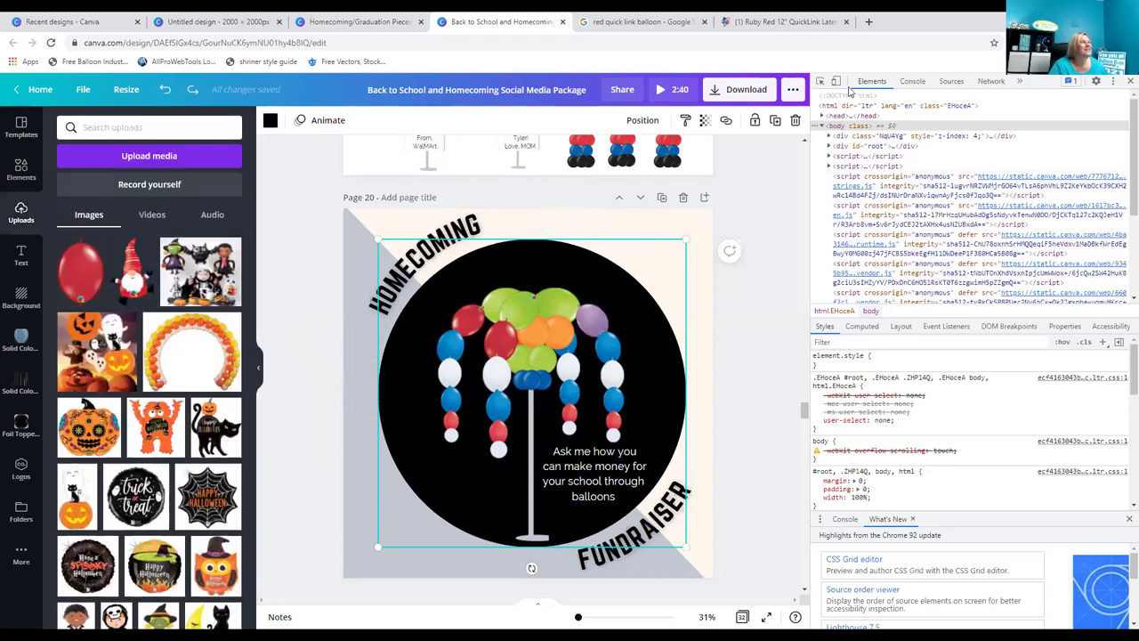
Bring page 21 into view and close the browser's developer tools to widen the editor.
click(822, 82)
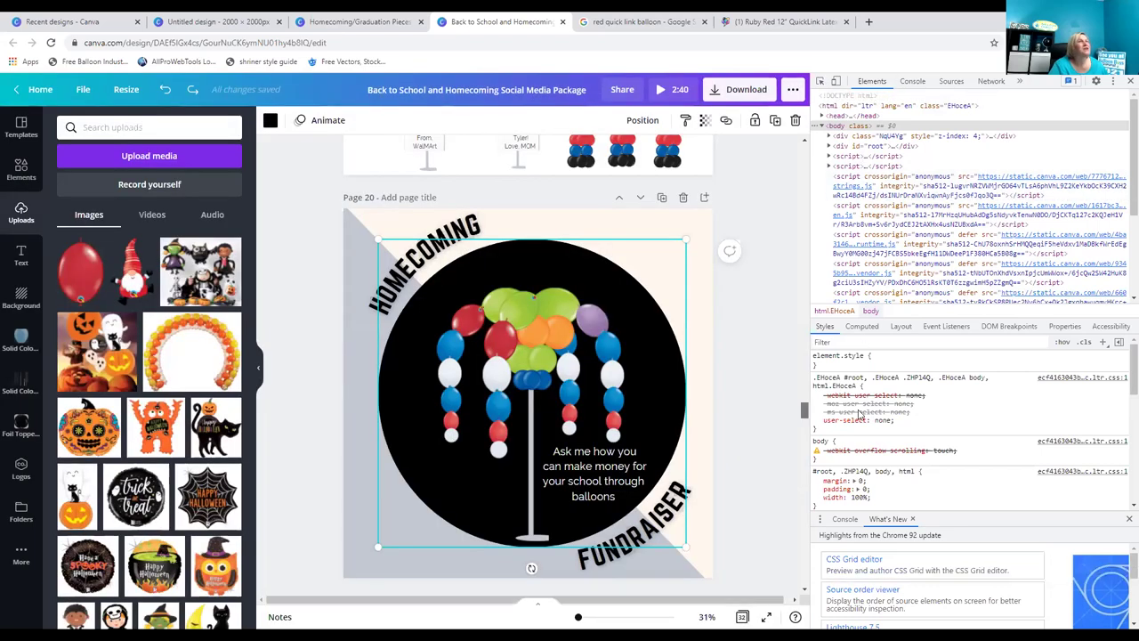
scroll(783, 403, down, 4)
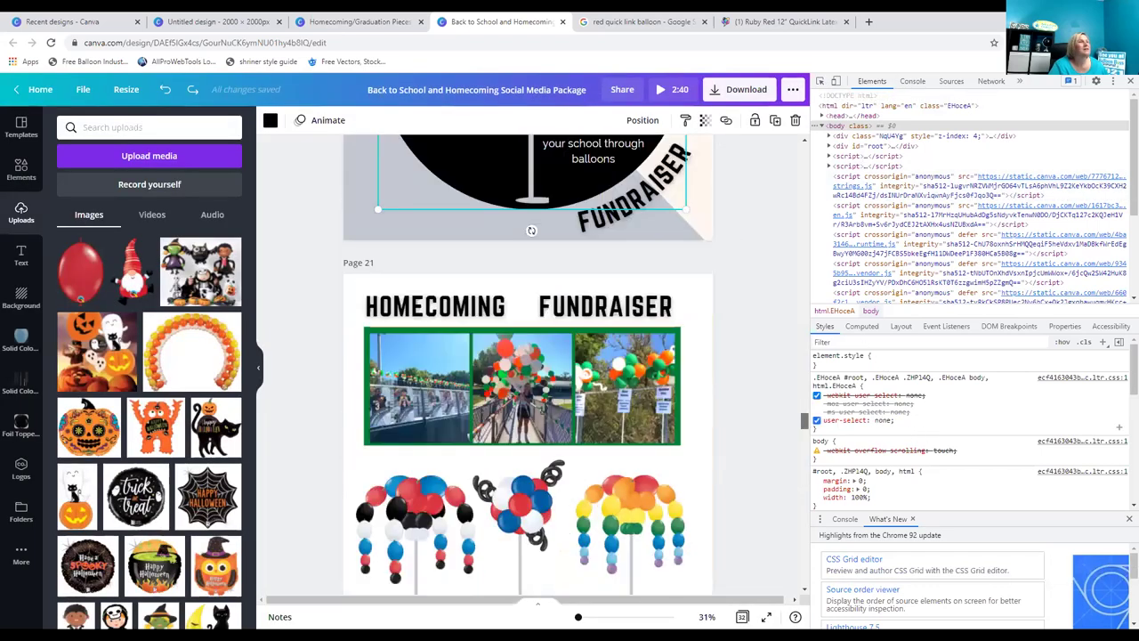
click(1127, 82)
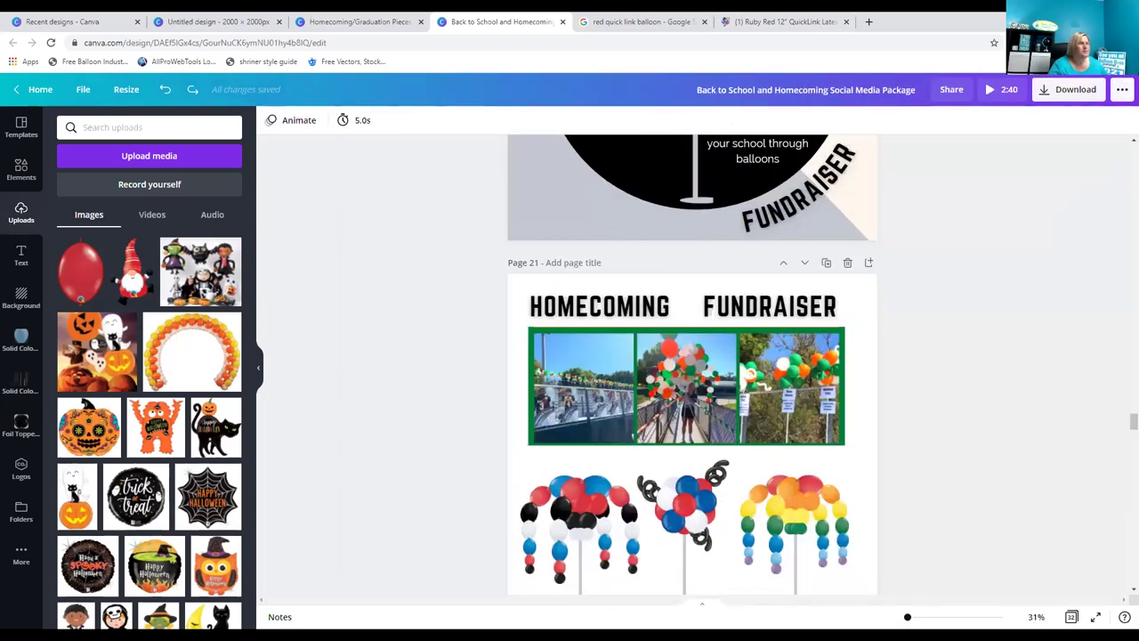
Show the uploaded logos, then open the Valley Party Supply Brand Kit and review its logos, colours and fonts.
click(20, 469)
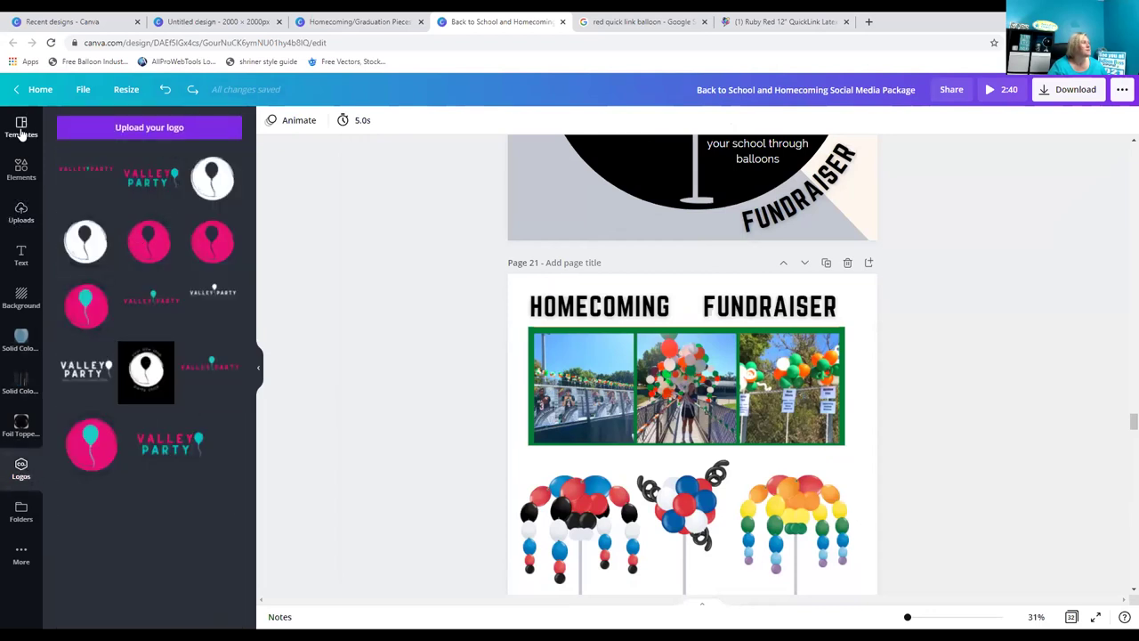
click(29, 89)
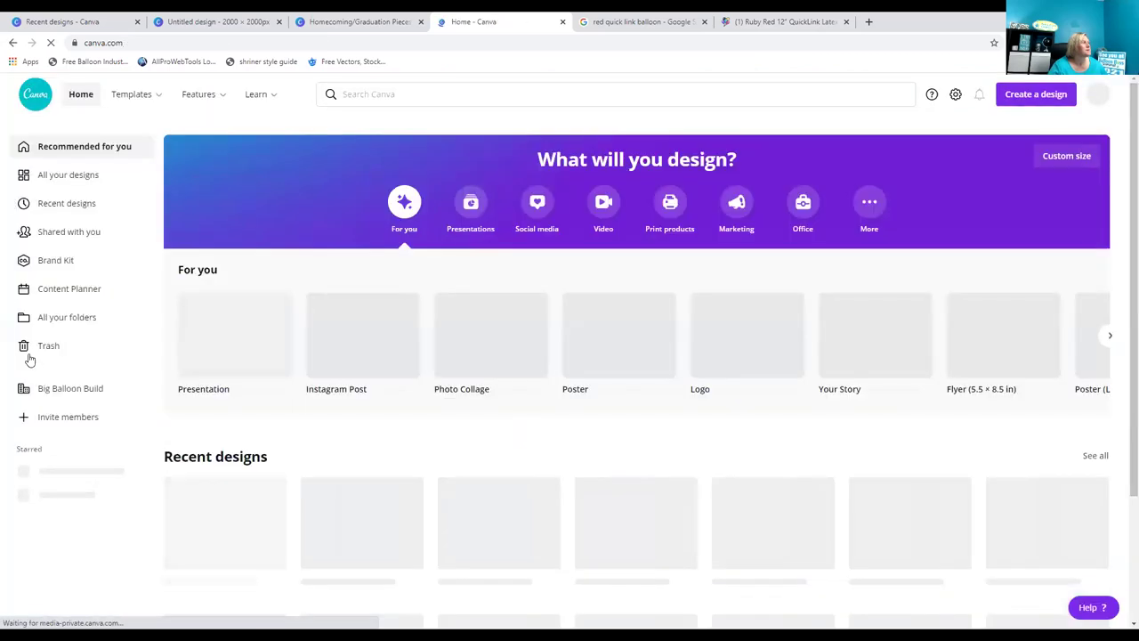
click(60, 264)
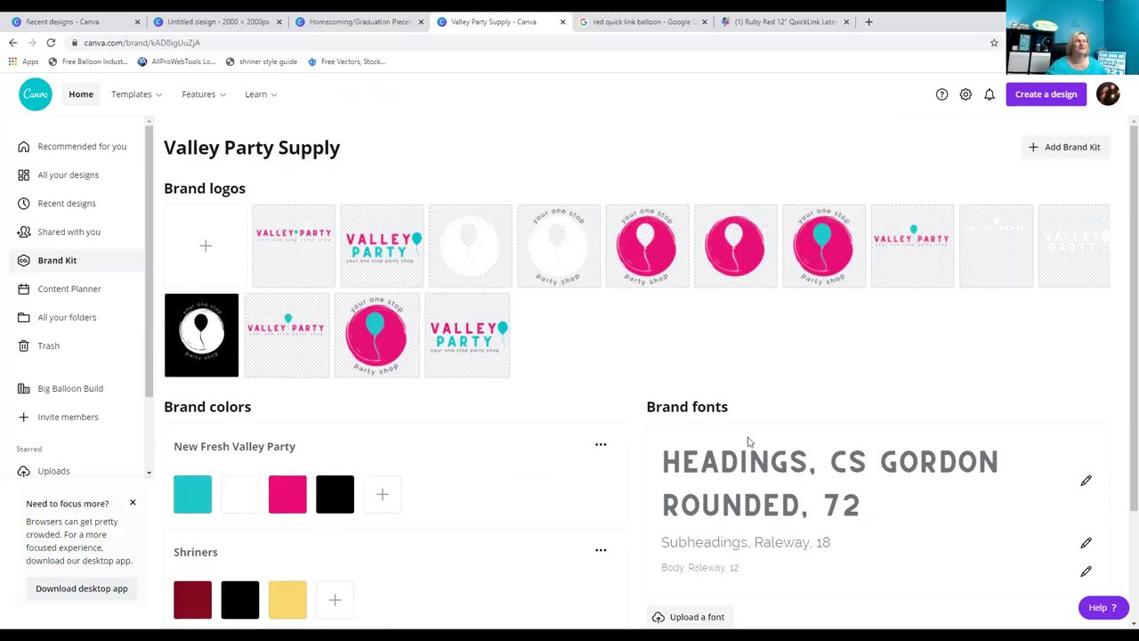
scroll(745, 472, down, 2)
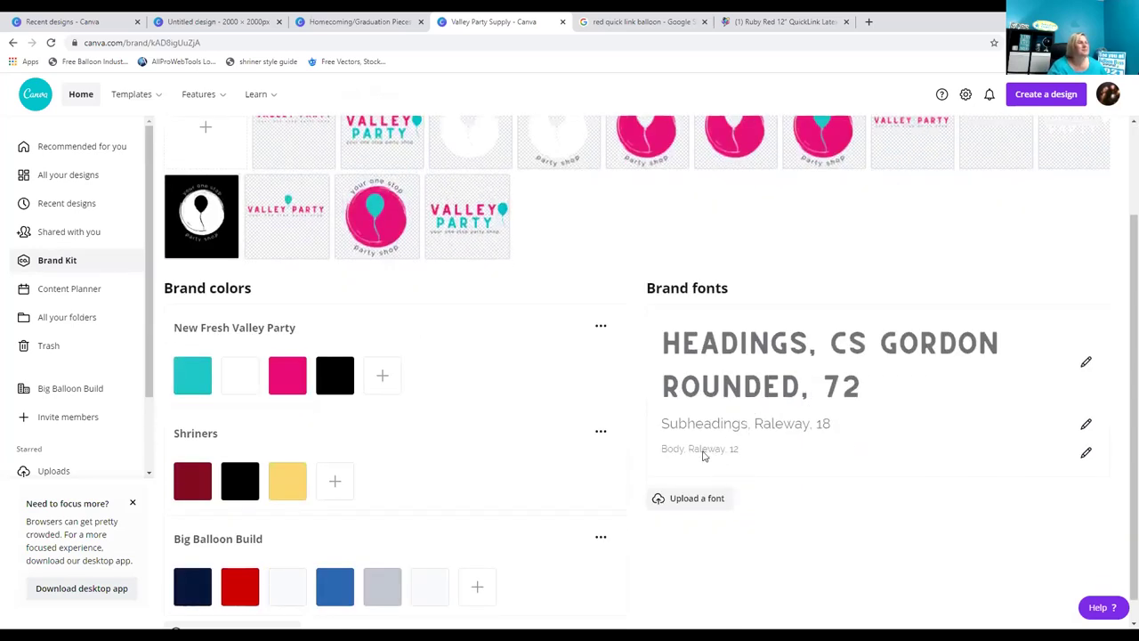
scroll(374, 383, down, 1)
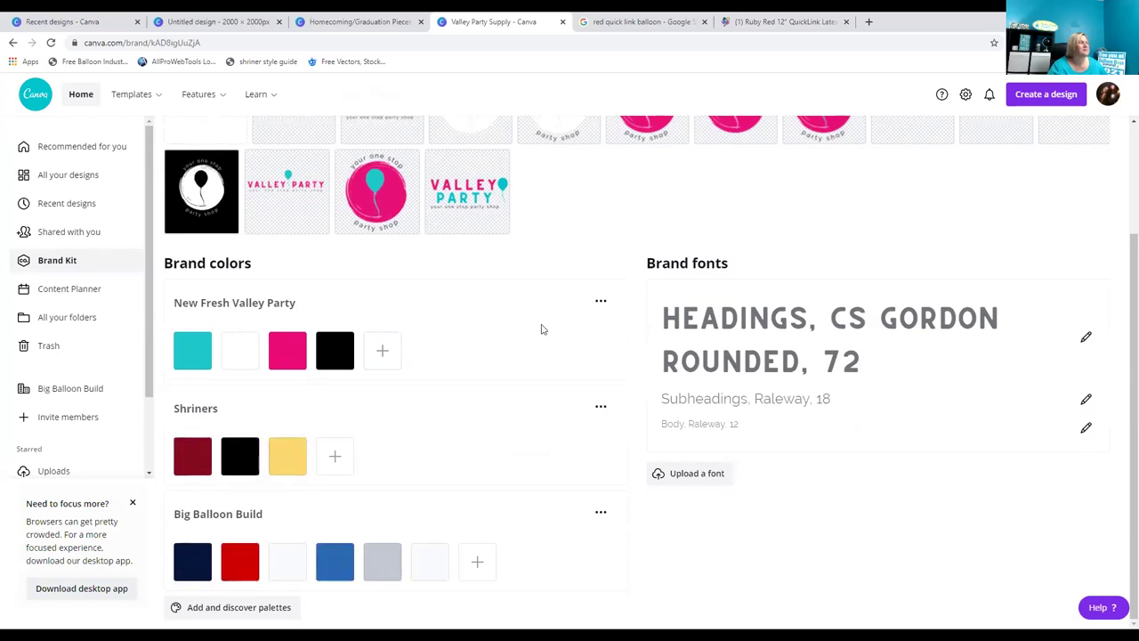
Leave the Brand Kit and open the Fun Balloon Posts design from the list of all designs.
scroll(541, 328, up, 1)
scroll(541, 328, up, 1)
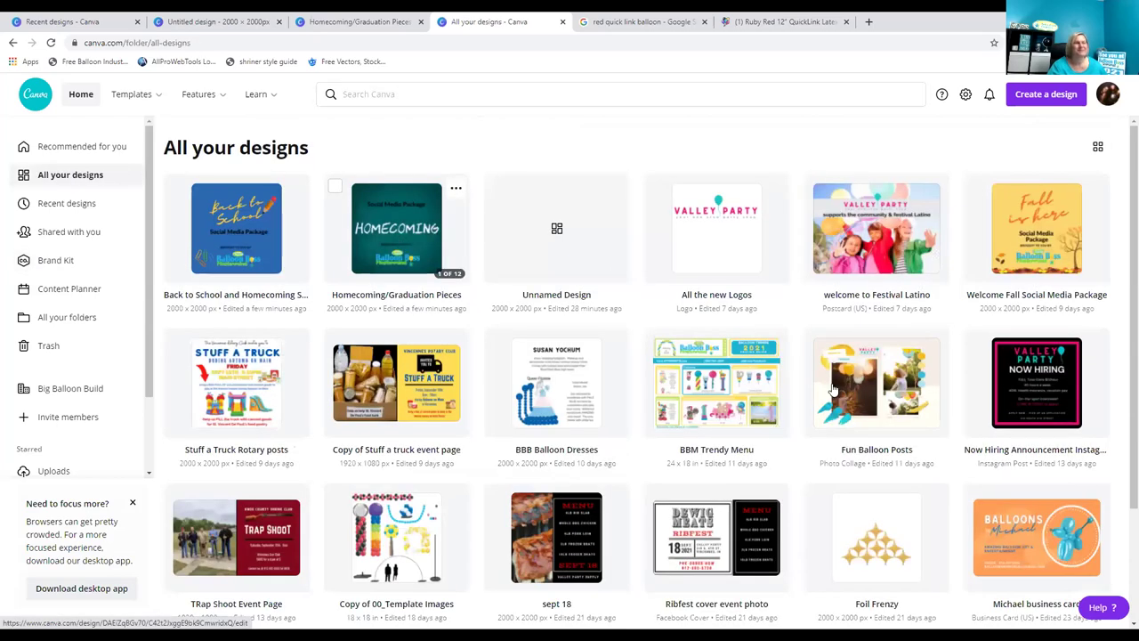
click(833, 388)
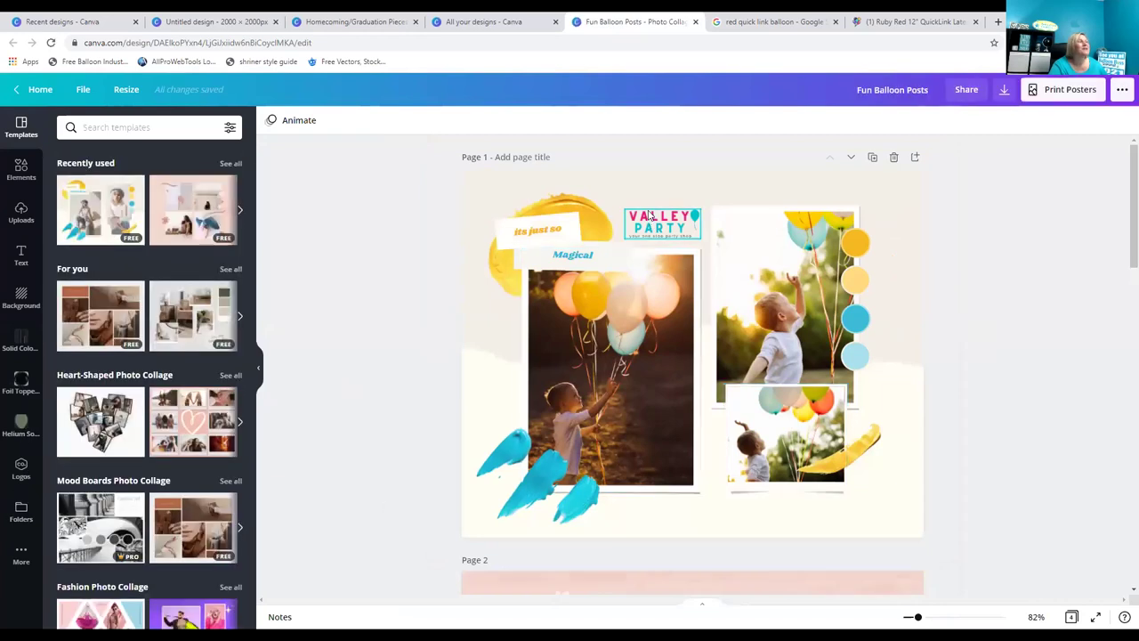
Try the Shriners palette's dark red as the background colour of page 1, then undo the change.
click(572, 207)
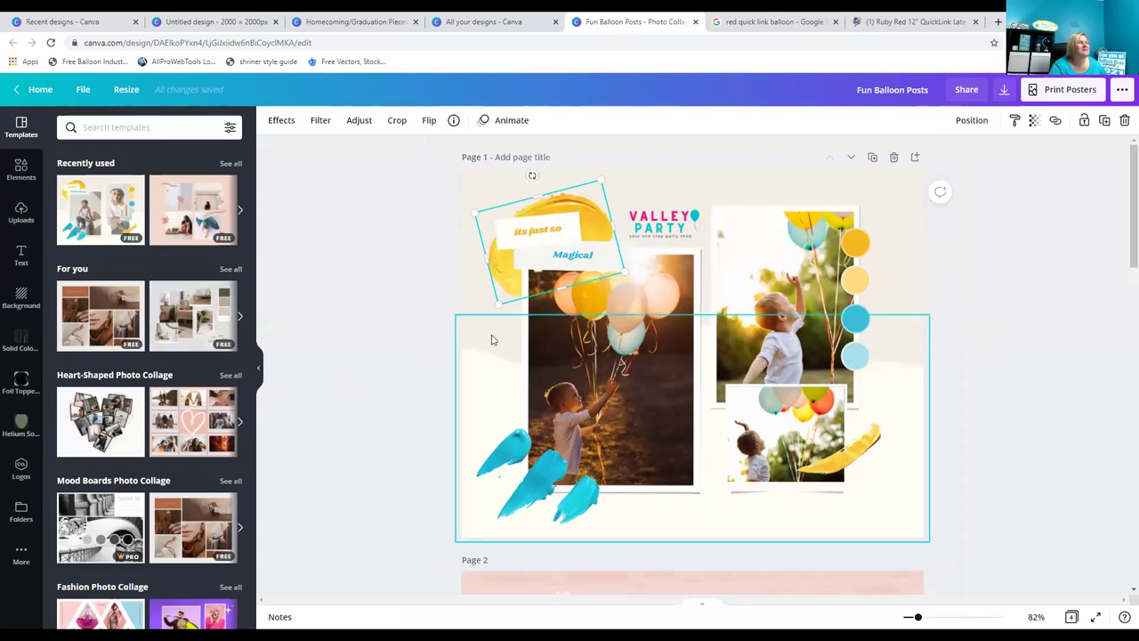
click(766, 178)
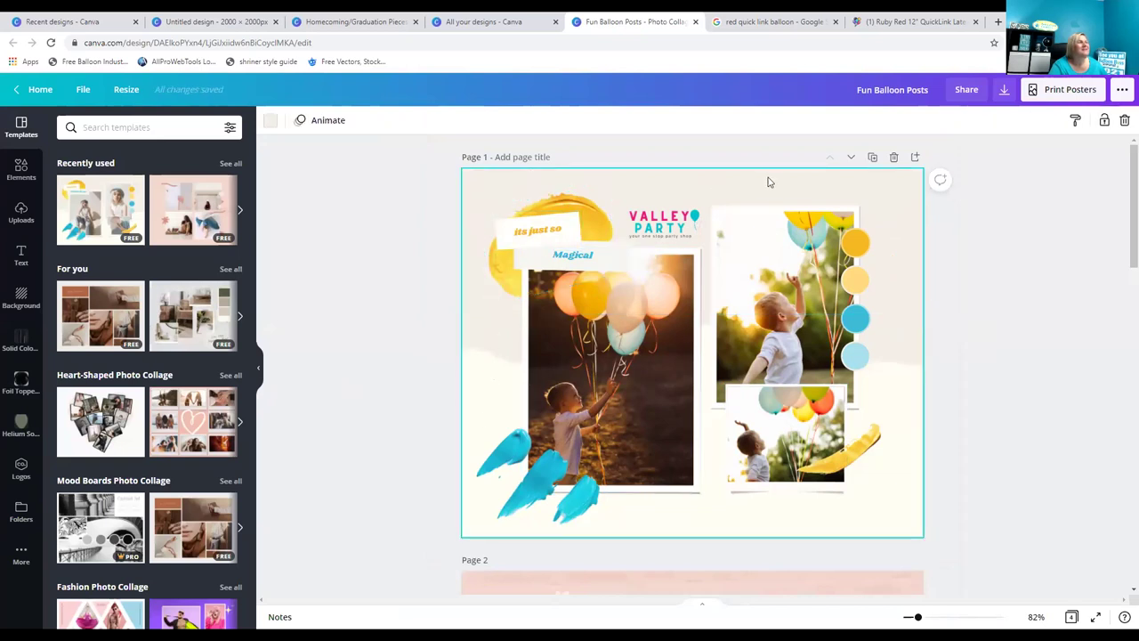
click(271, 121)
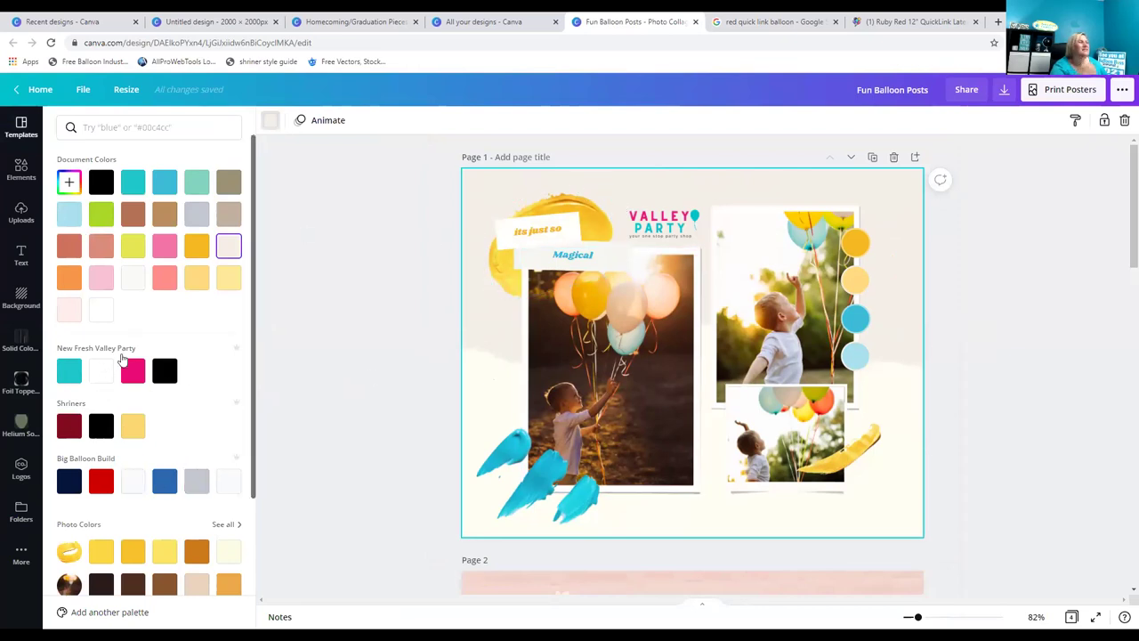
click(73, 427)
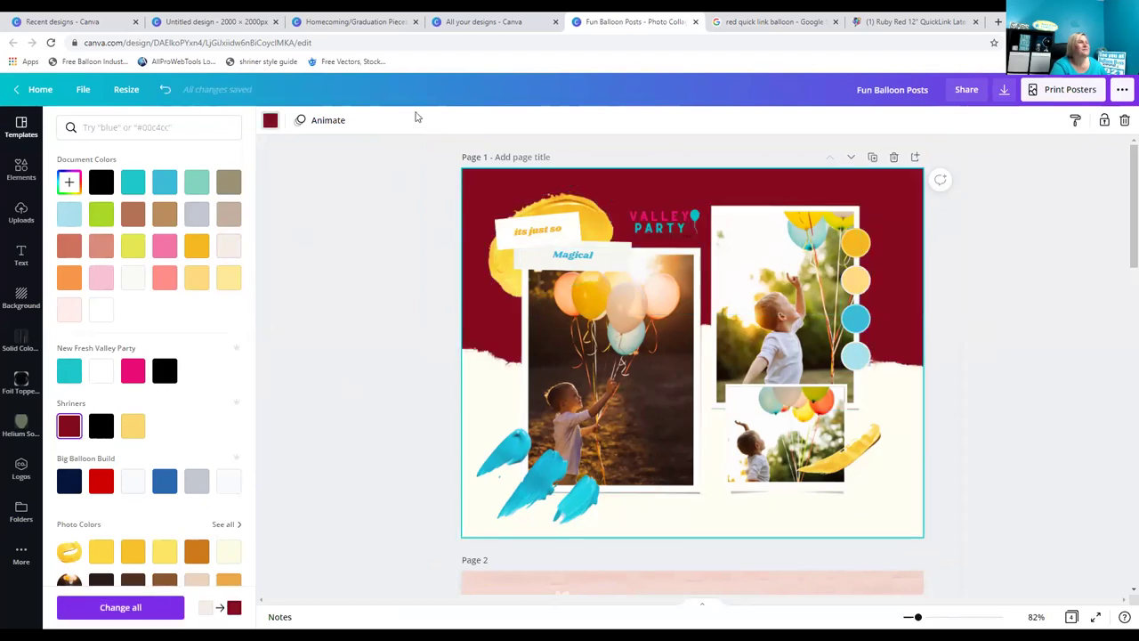
click(164, 89)
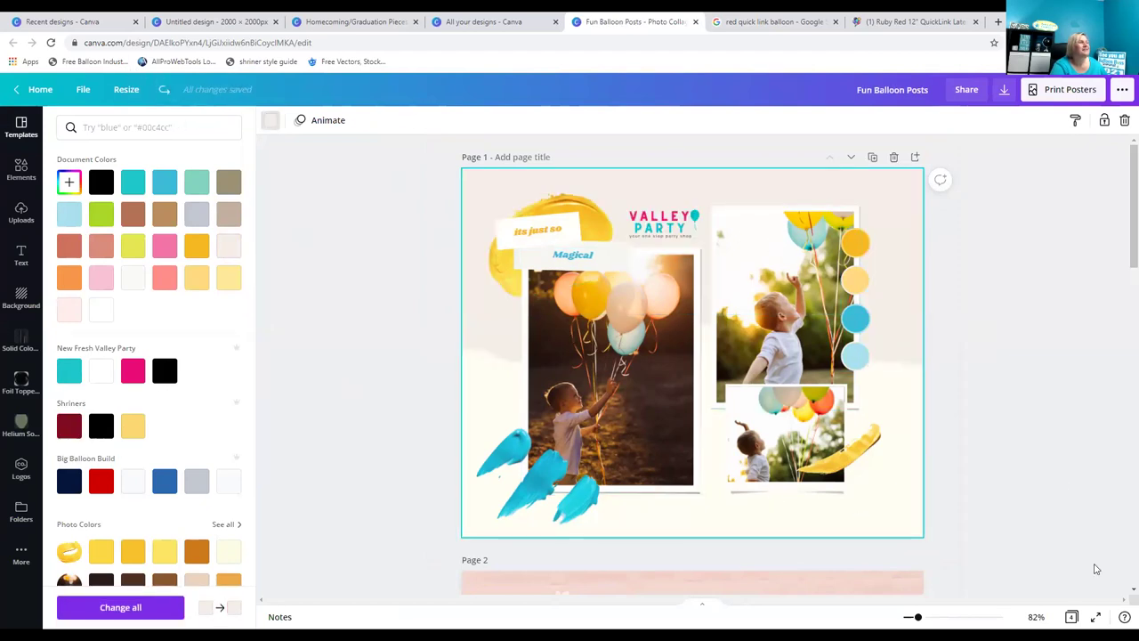
click(956, 435)
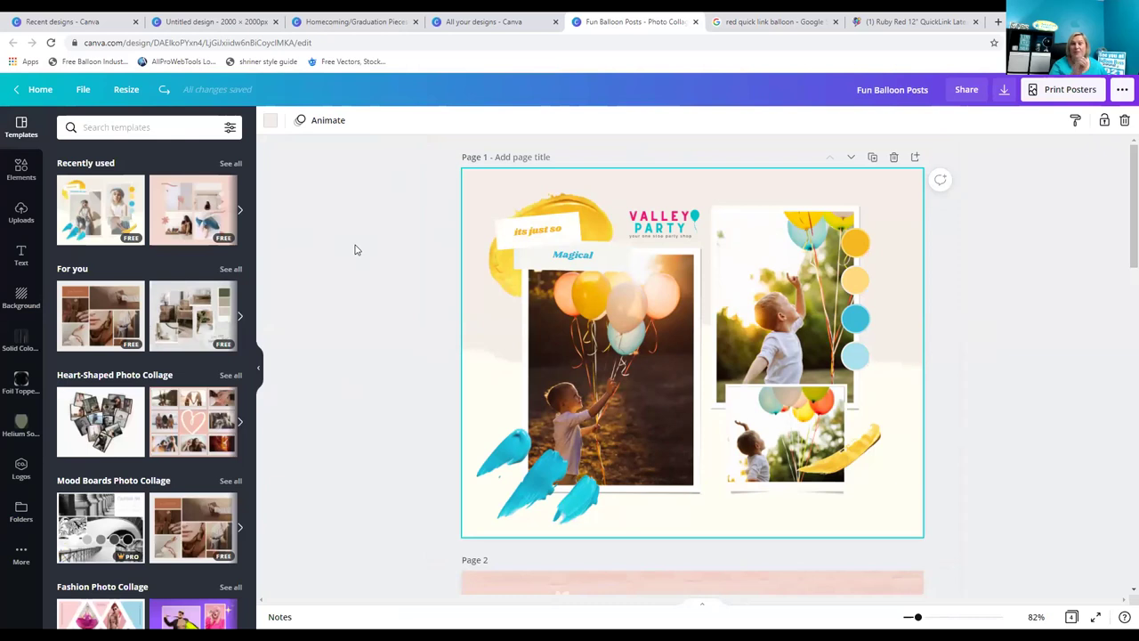
Look through the four photo collage pages of Fun Balloon Posts and return to page 1.
scroll(355, 251, down, 5)
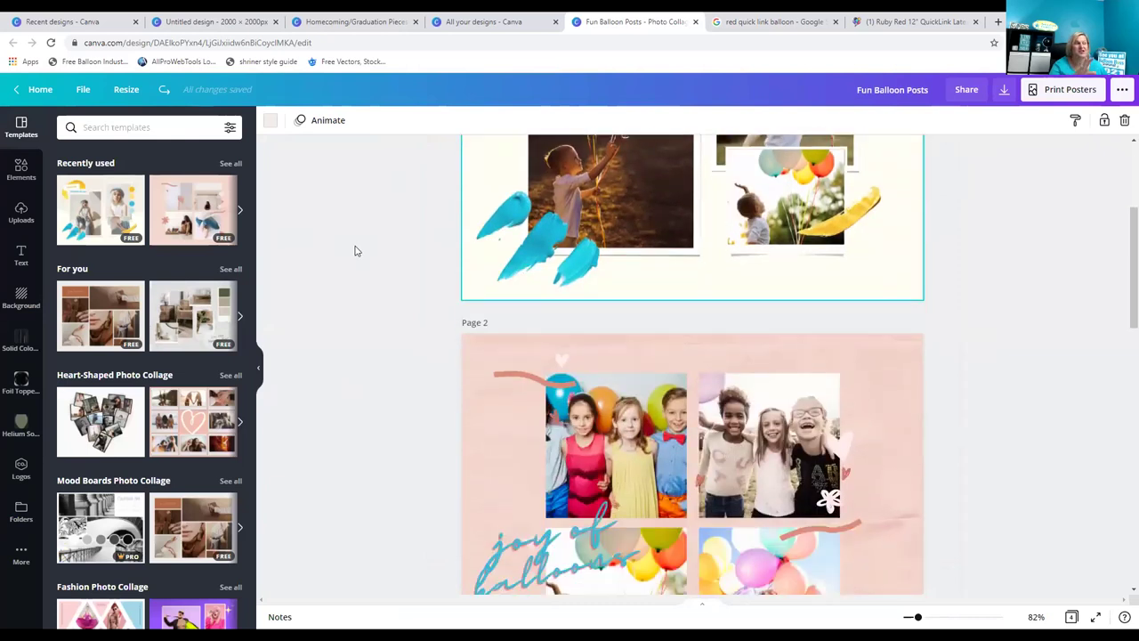
scroll(354, 251, down, 6)
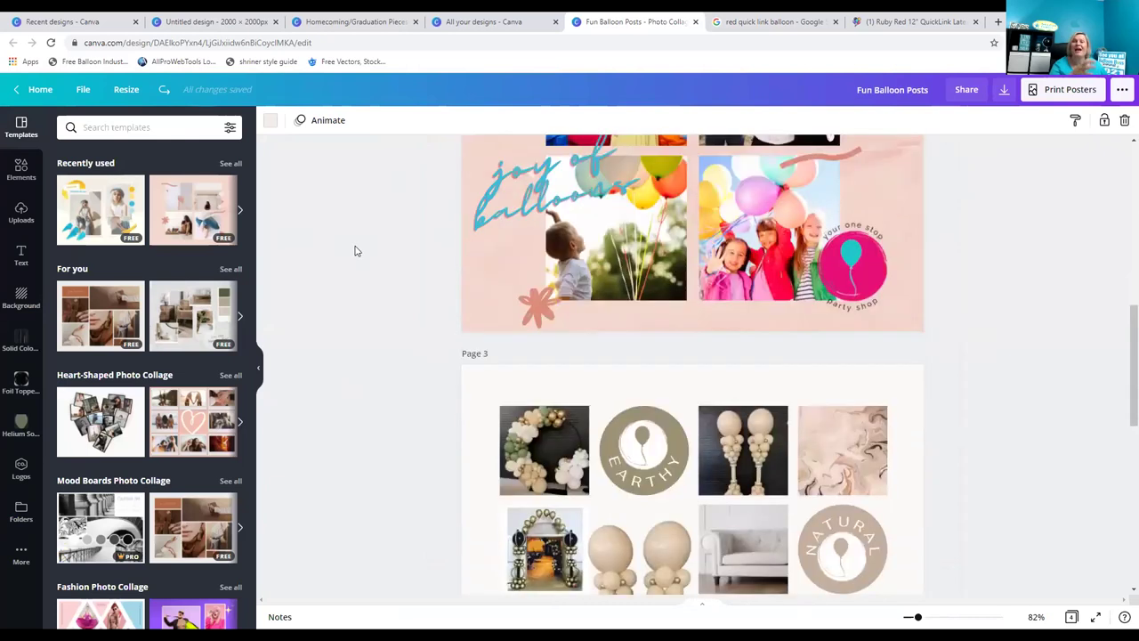
scroll(354, 251, down, 1)
scroll(354, 250, down, 1)
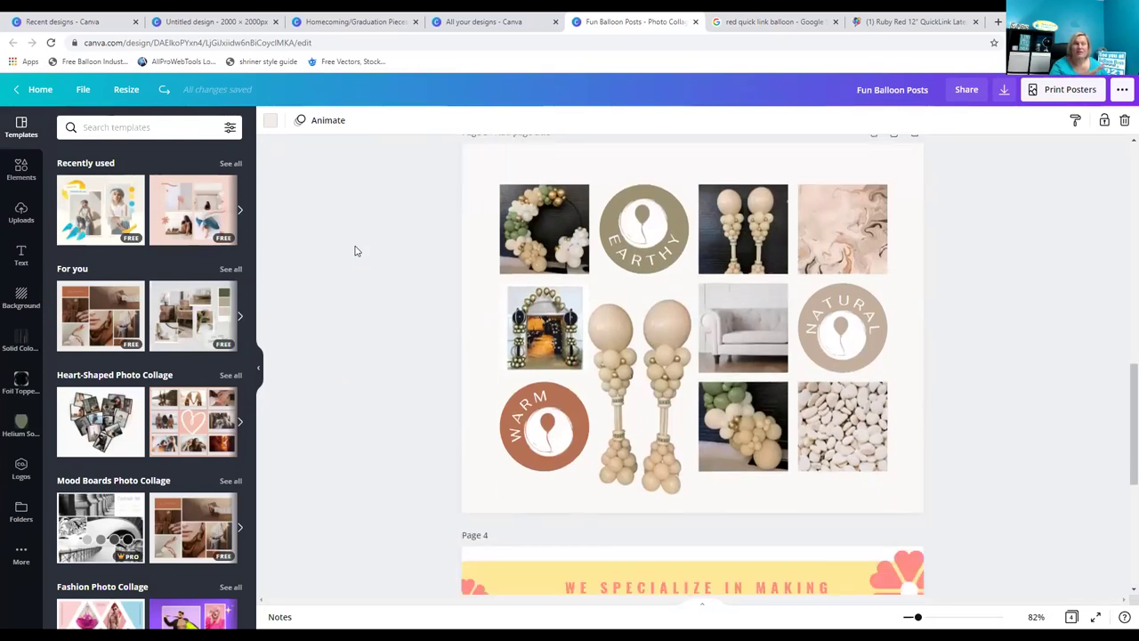
scroll(355, 251, down, 5)
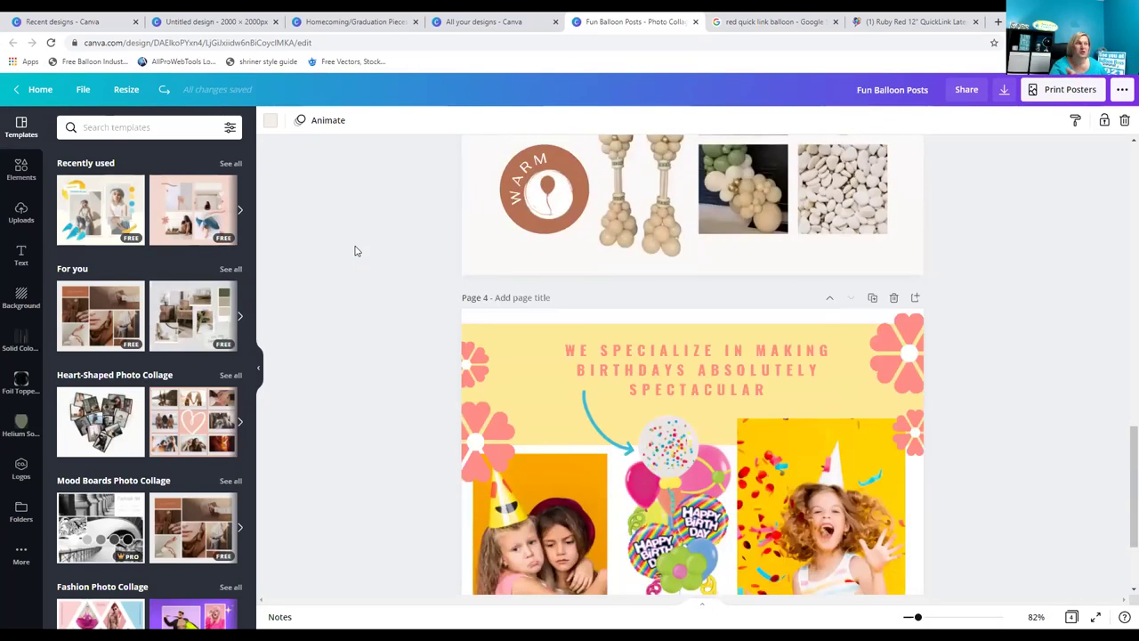
scroll(354, 251, down, 1)
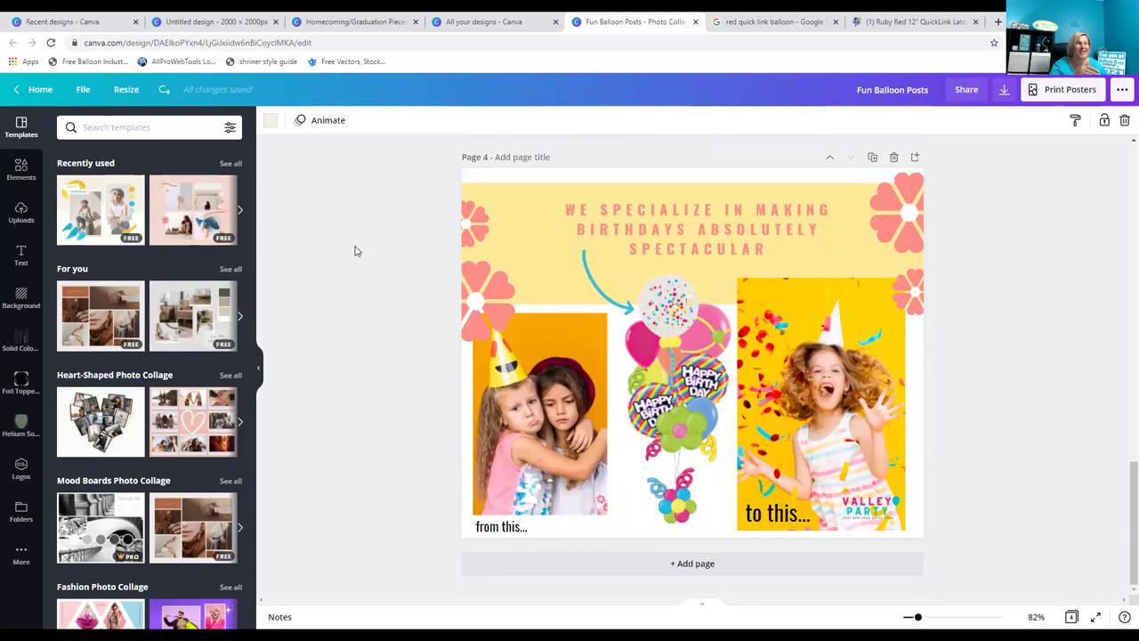
scroll(355, 251, up, 1)
scroll(355, 251, up, 15)
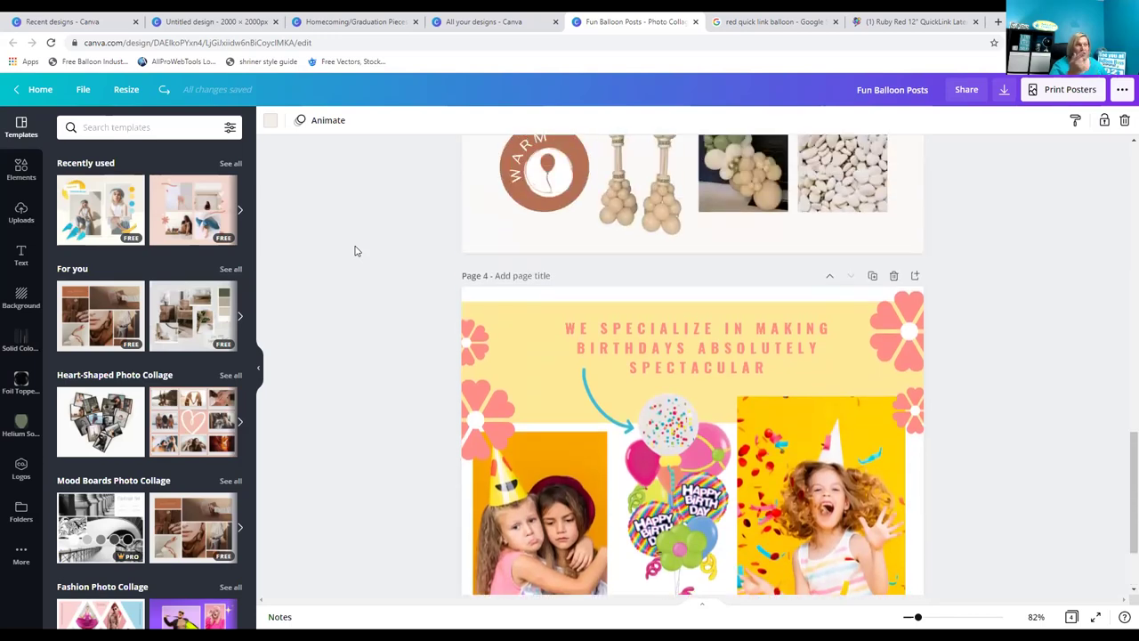
scroll(355, 251, up, 5)
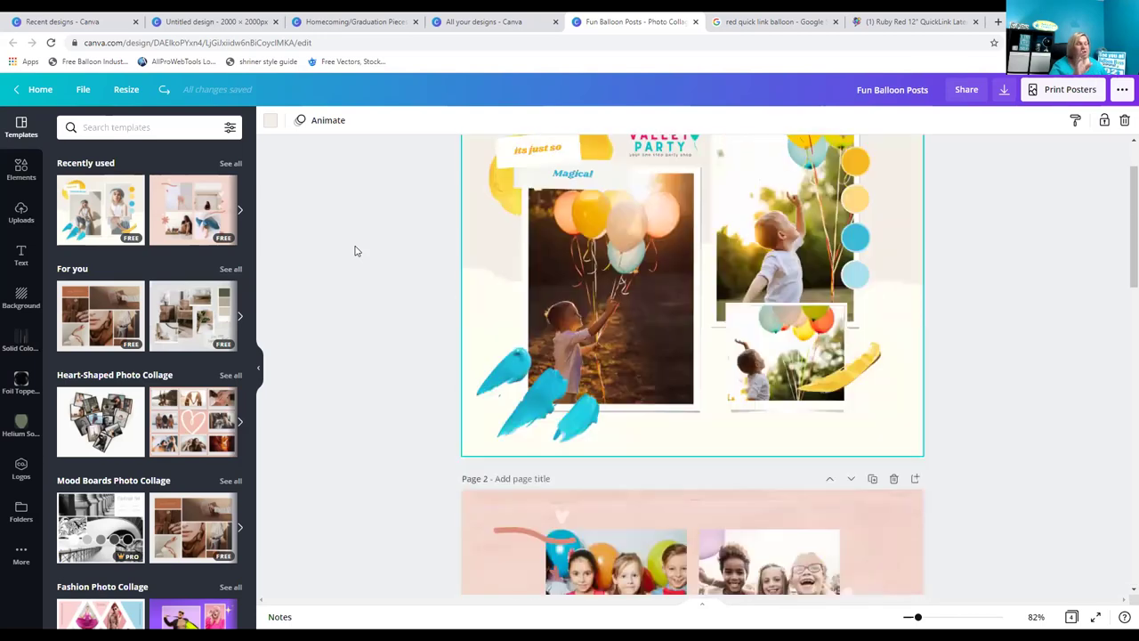
scroll(355, 251, down, 13)
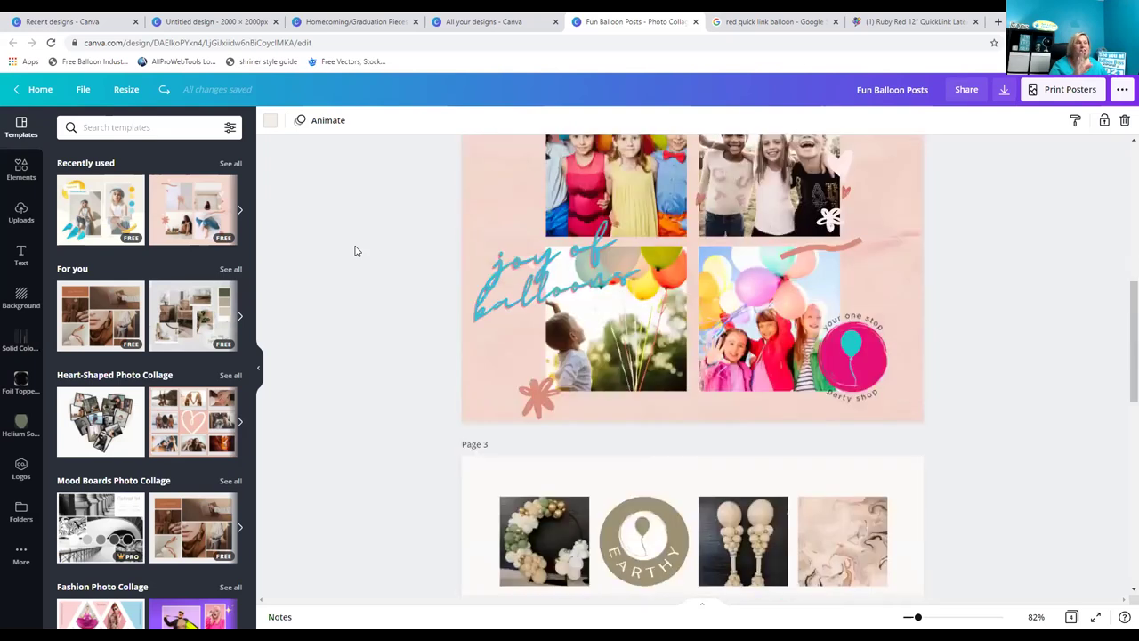
scroll(355, 251, down, 1)
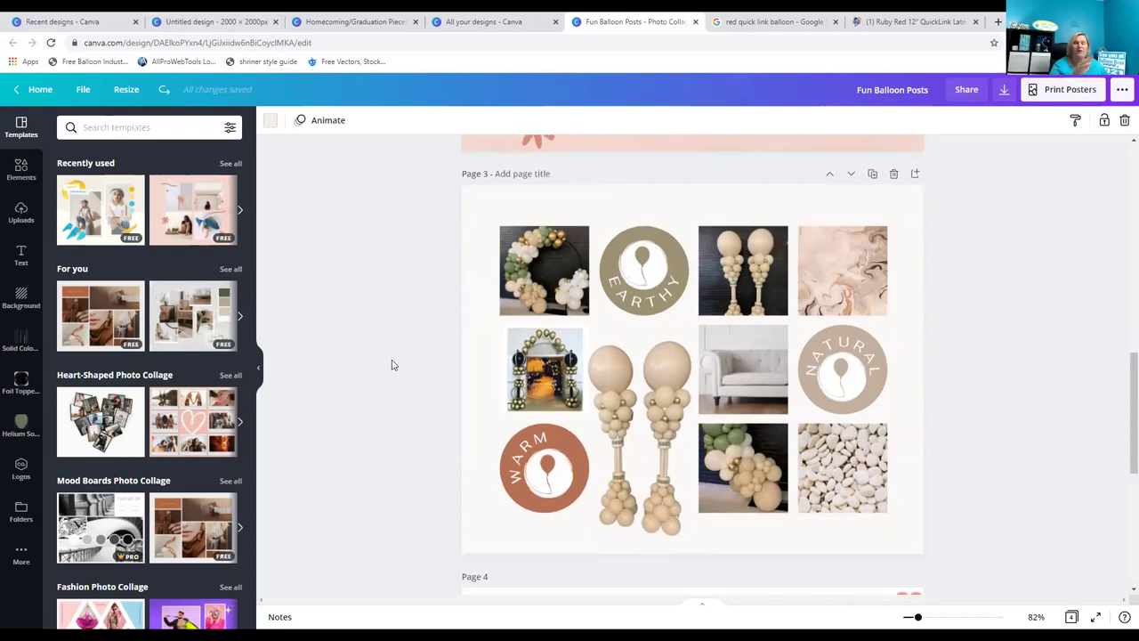
scroll(406, 363, up, 13)
scroll(406, 363, up, 3)
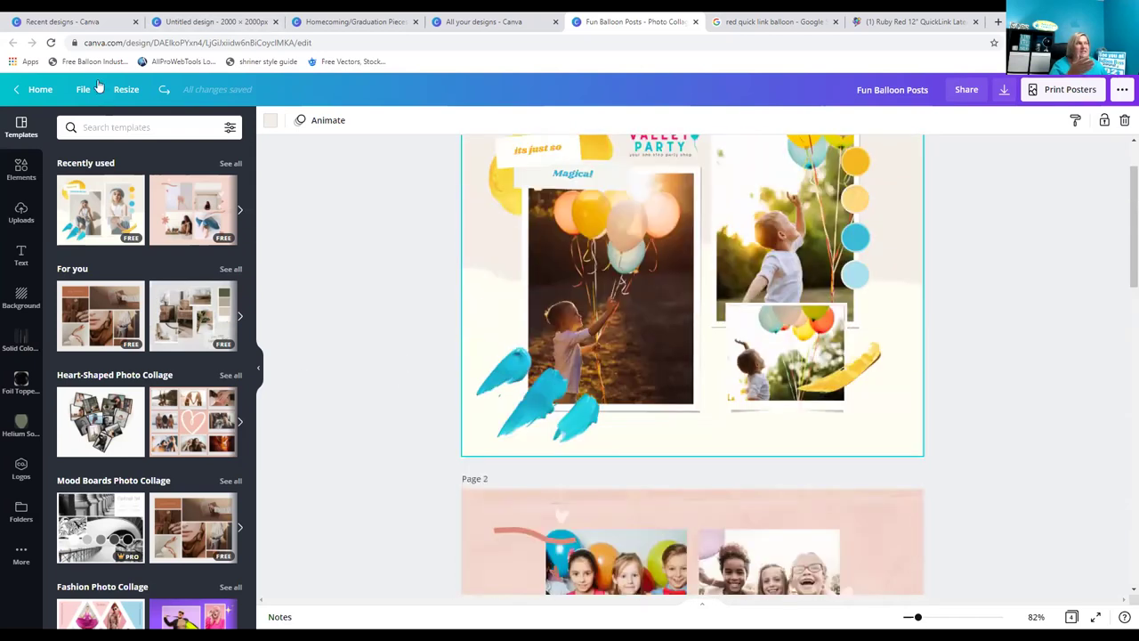
Return to the Canva home page and open the Sports Theme design from the recent designs.
click(40, 92)
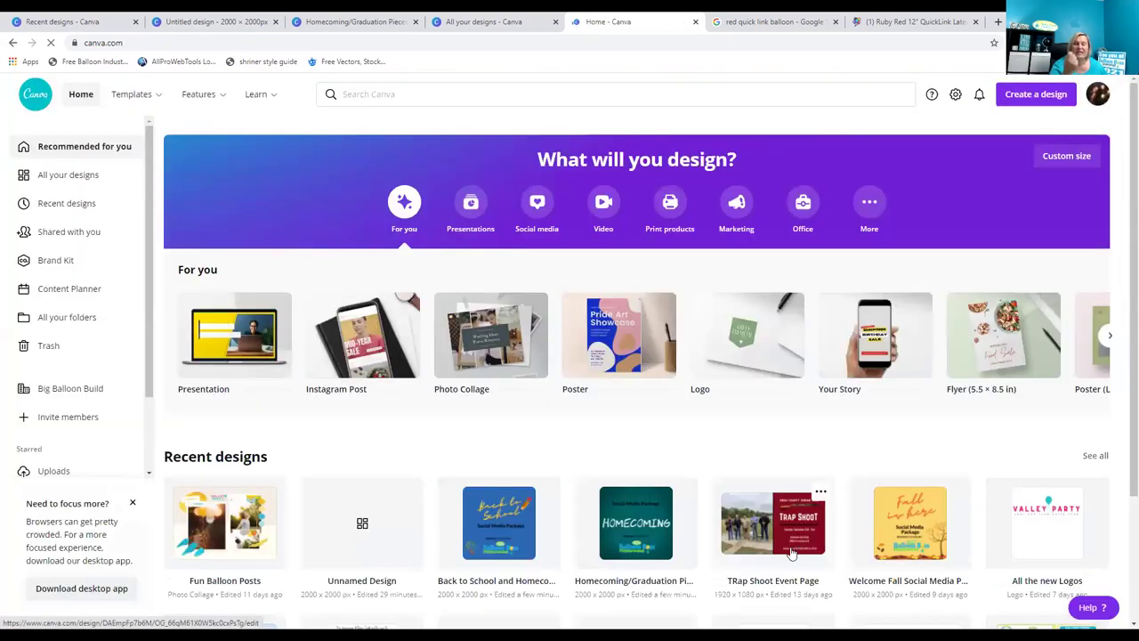
scroll(792, 552, down, 1)
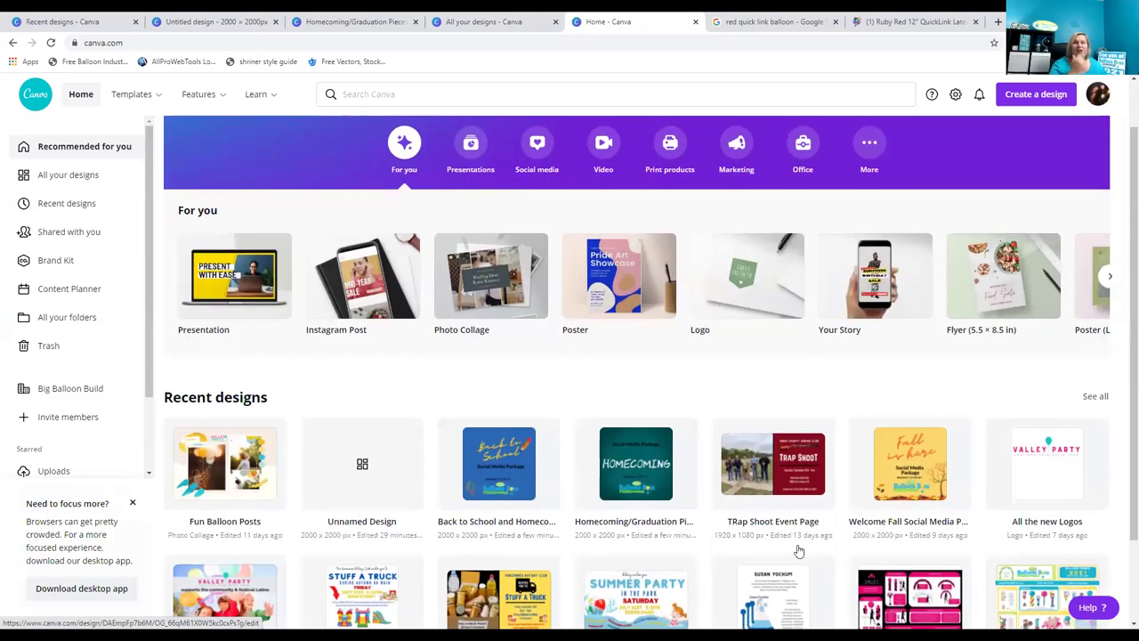
scroll(799, 552, down, 2)
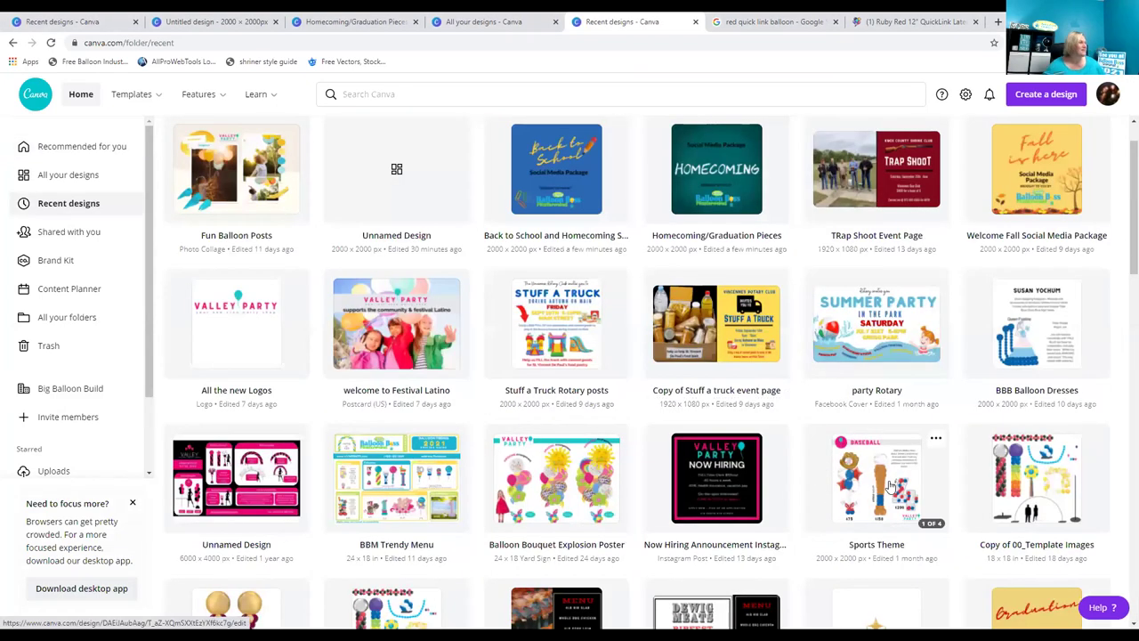
click(890, 486)
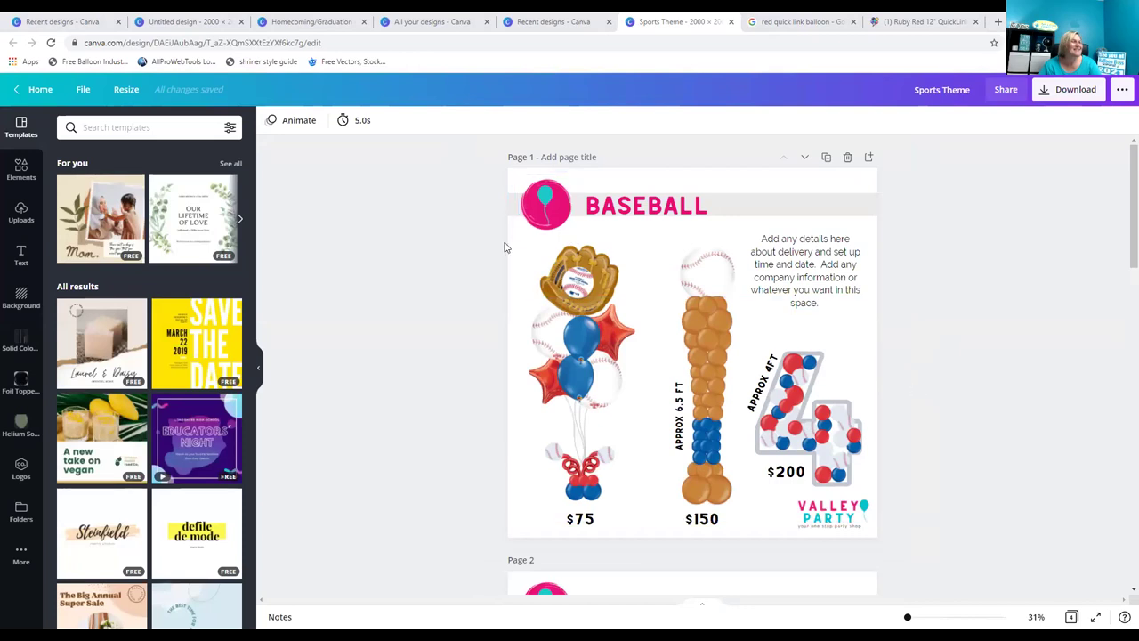
Look through the baseball, soccer, basketball and football pages of the Sports Theme design, then back towards the earlier pages.
scroll(916, 304, down, 1)
scroll(920, 310, down, 5)
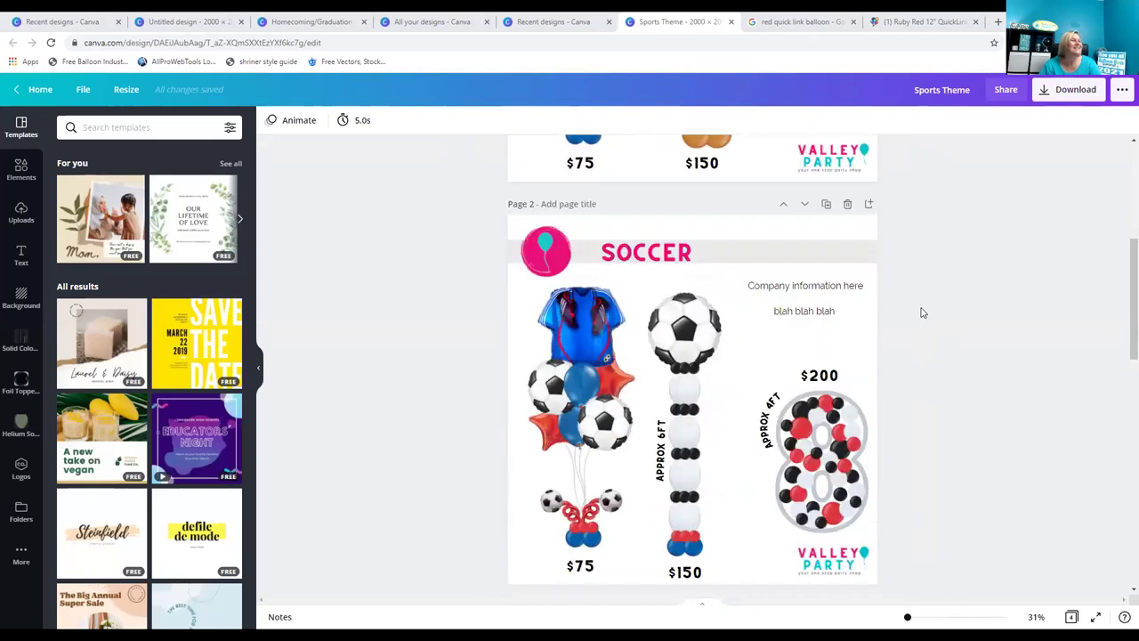
scroll(922, 313, down, 7)
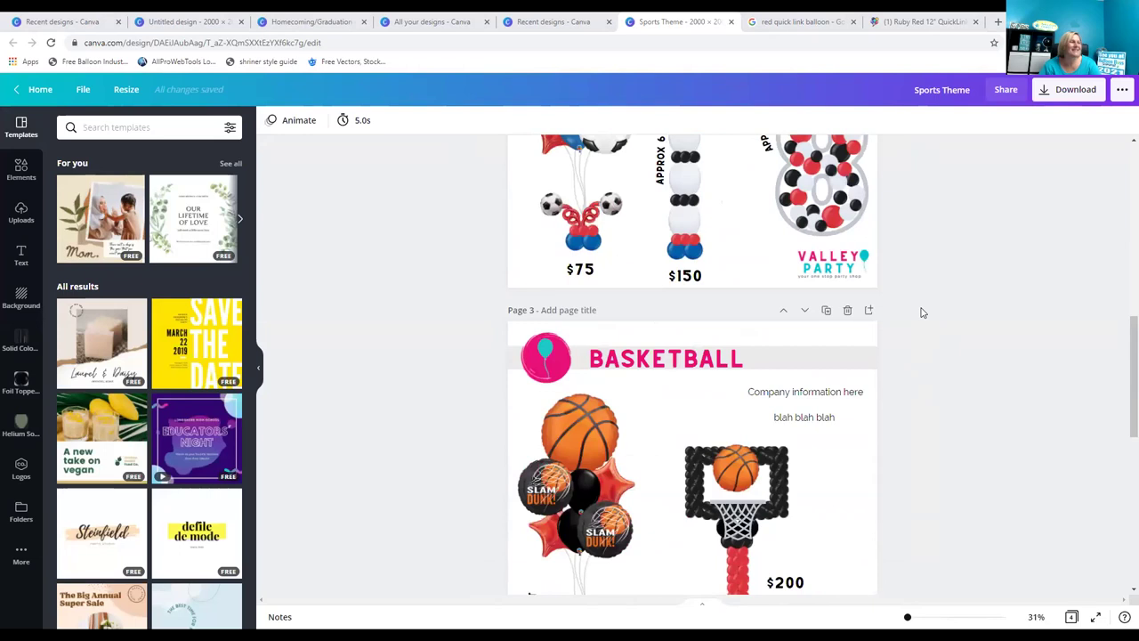
scroll(922, 312, down, 7)
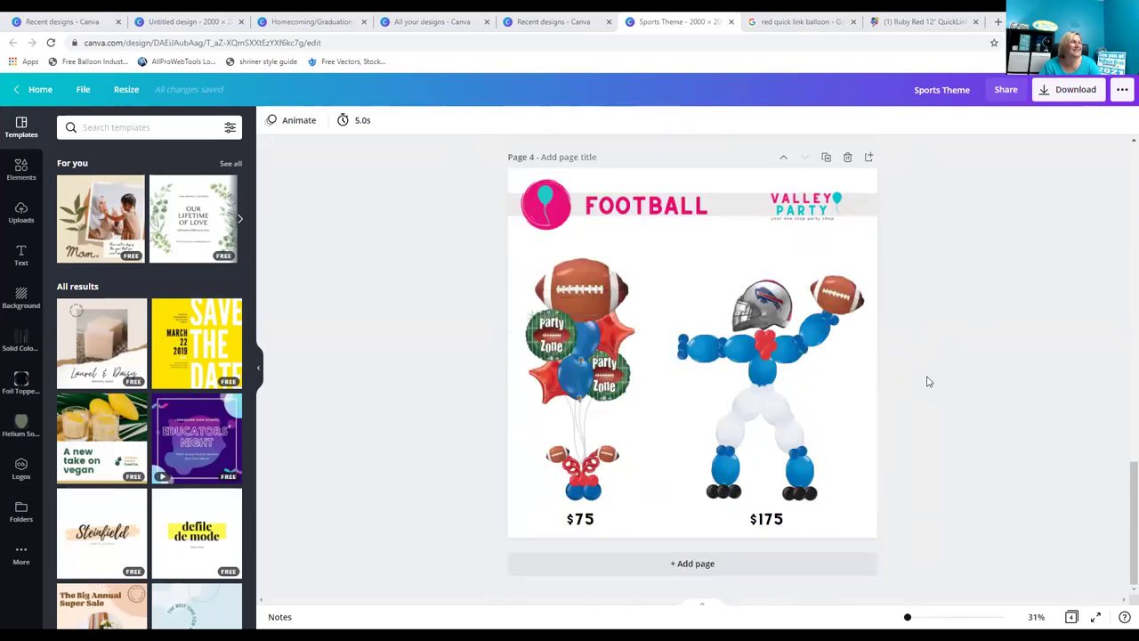
scroll(926, 381, up, 10)
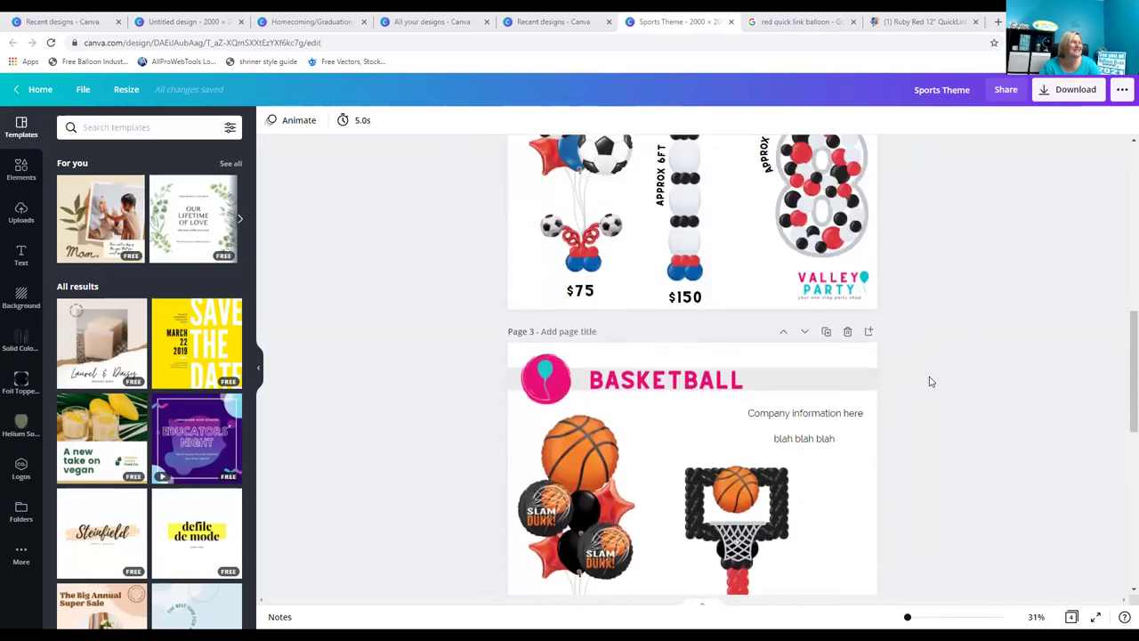
Review the soccer and basketball pages of the Sports Theme design and return to the baseball page.
scroll(931, 381, up, 1)
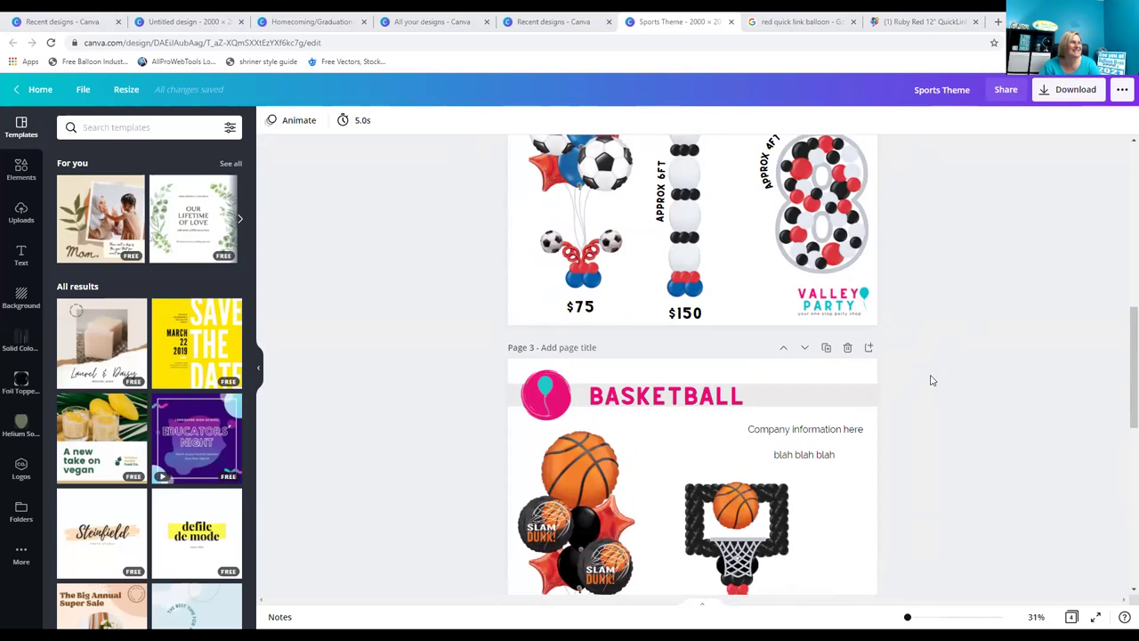
scroll(931, 381, down, 5)
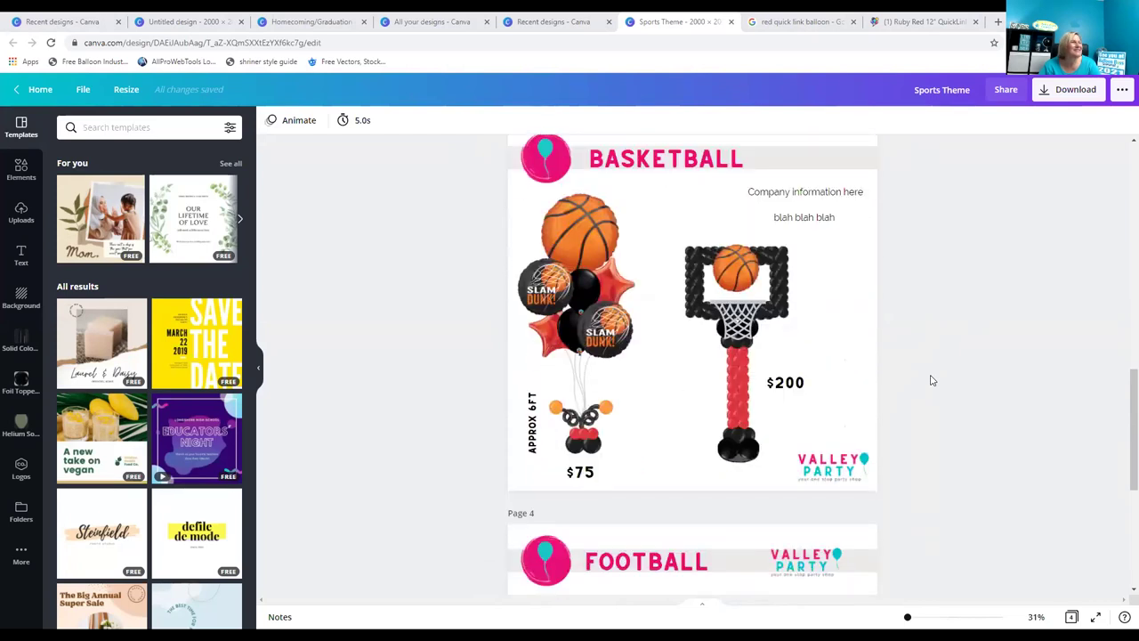
scroll(931, 381, up, 18)
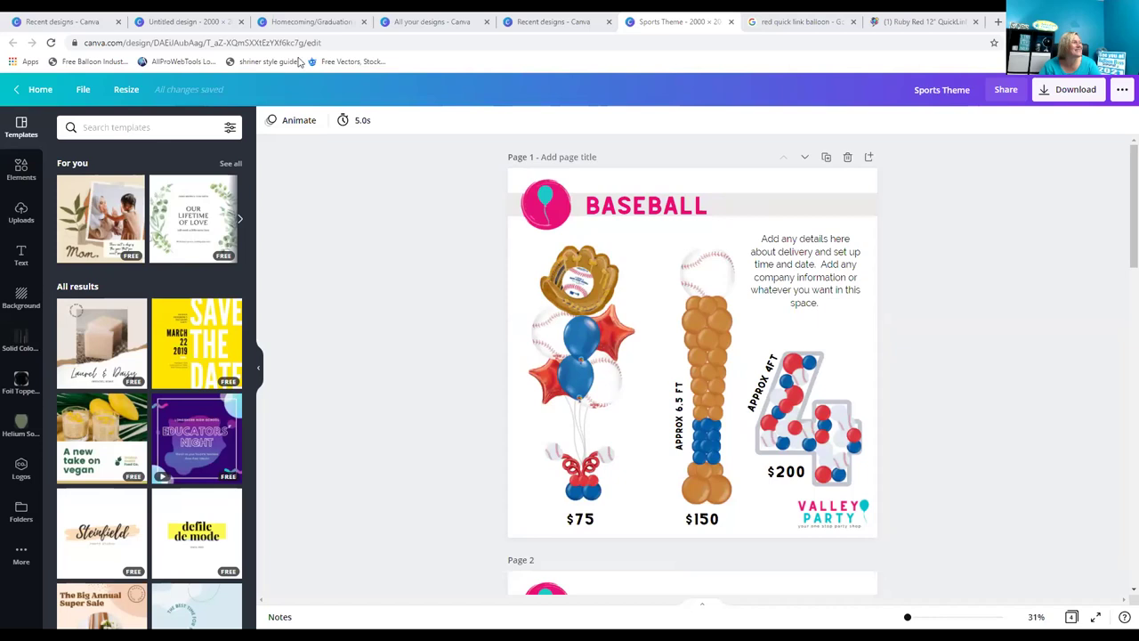
Return to the Canva home page, open the Balloon Bouquet Explosion Poster from the recent designs and inspect its teal header band.
click(40, 89)
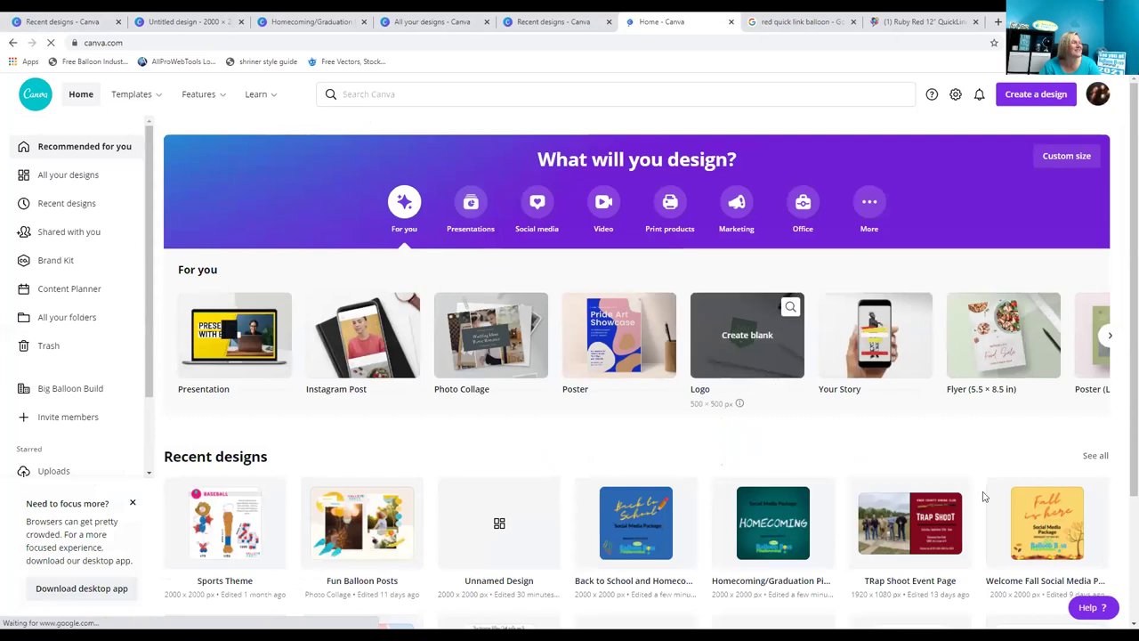
scroll(984, 496, down, 2)
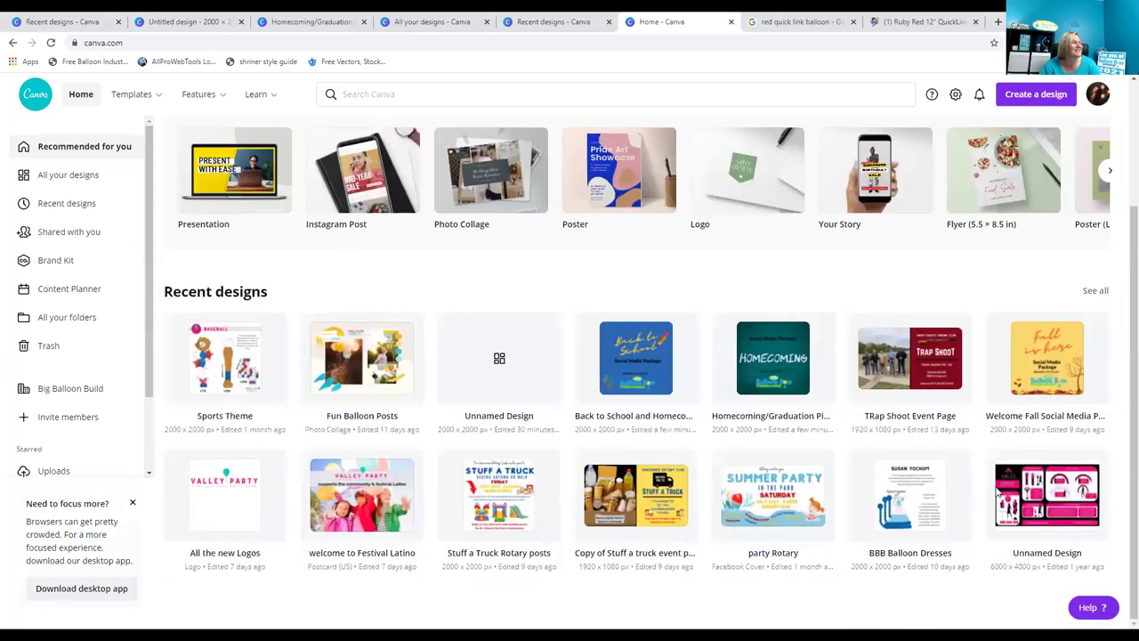
click(604, 304)
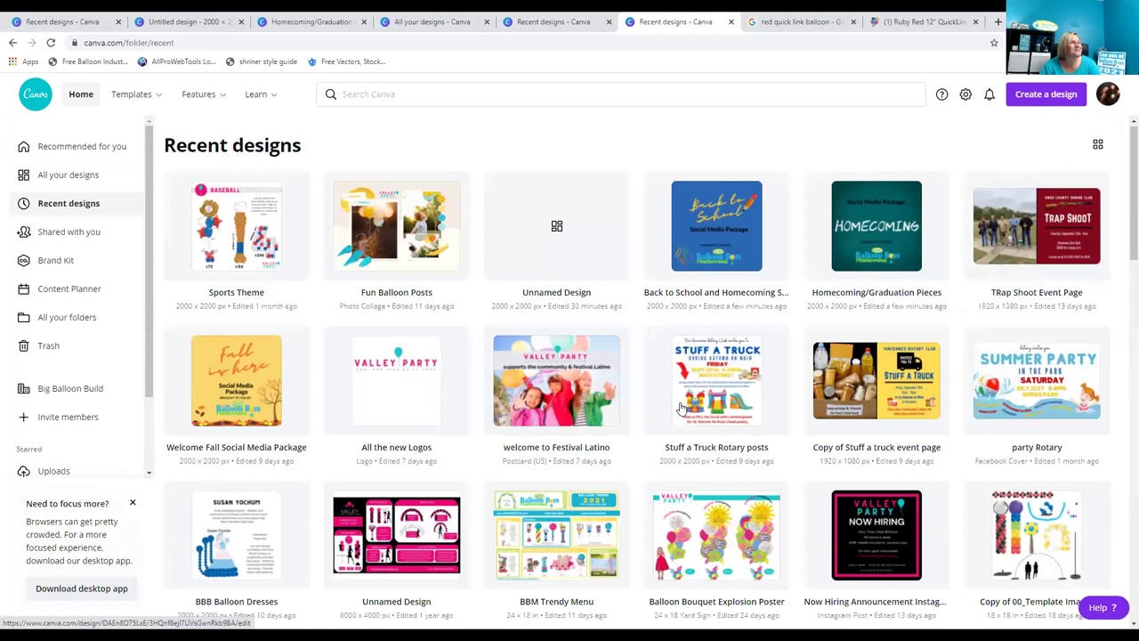
click(680, 408)
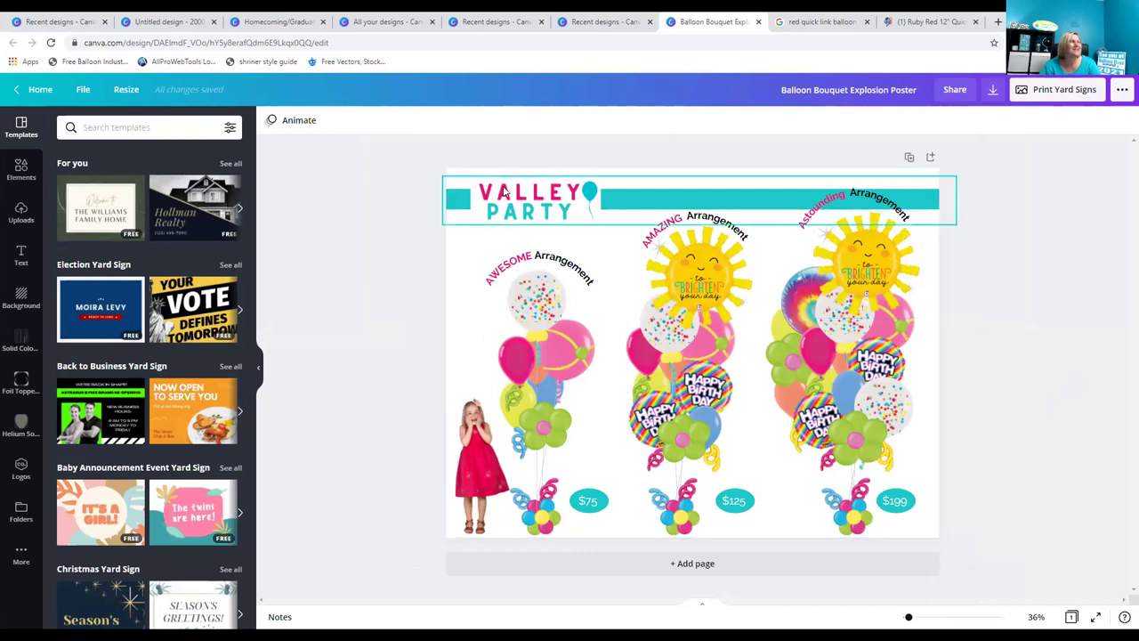
click(711, 203)
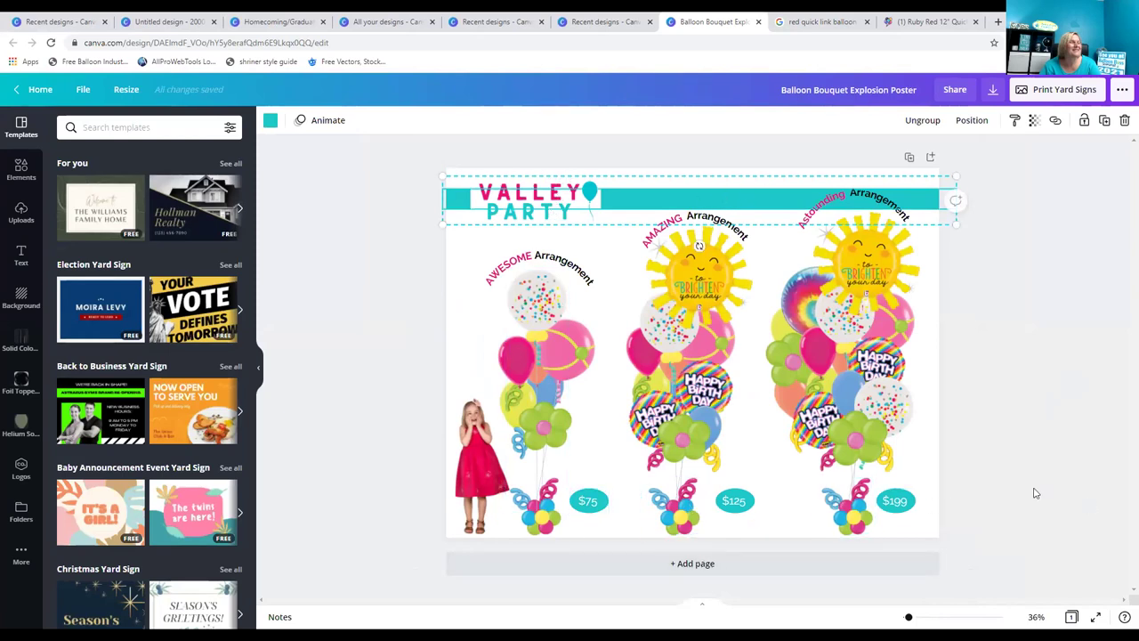
click(1001, 412)
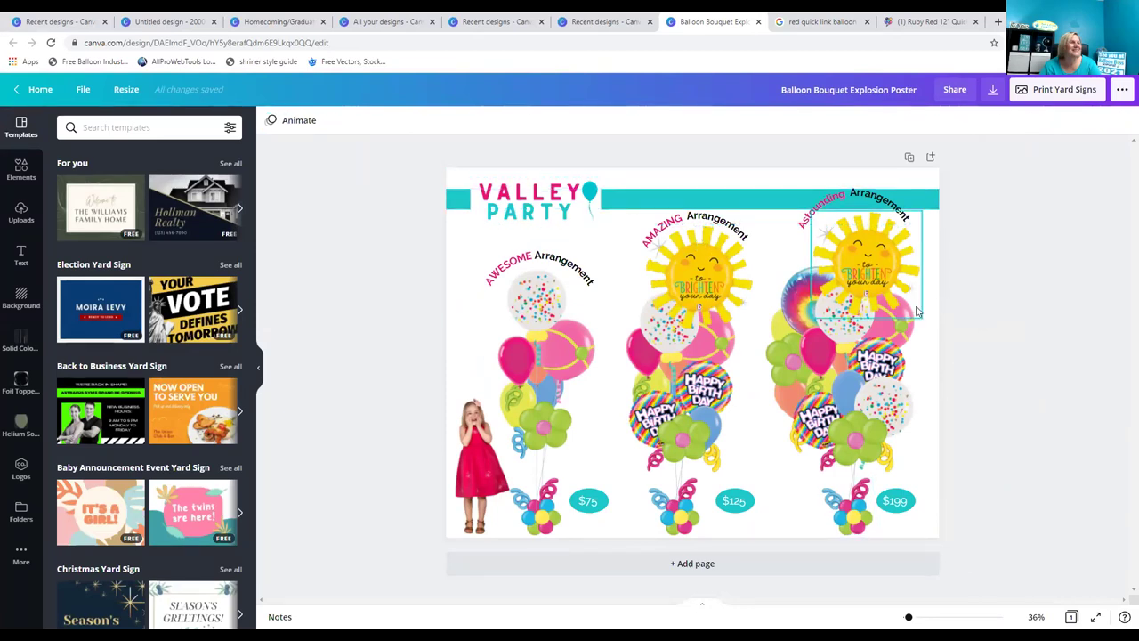
Go back to the home page and open the Pink Watercolor Instagram Post Quote design from the full list of recent designs.
click(33, 89)
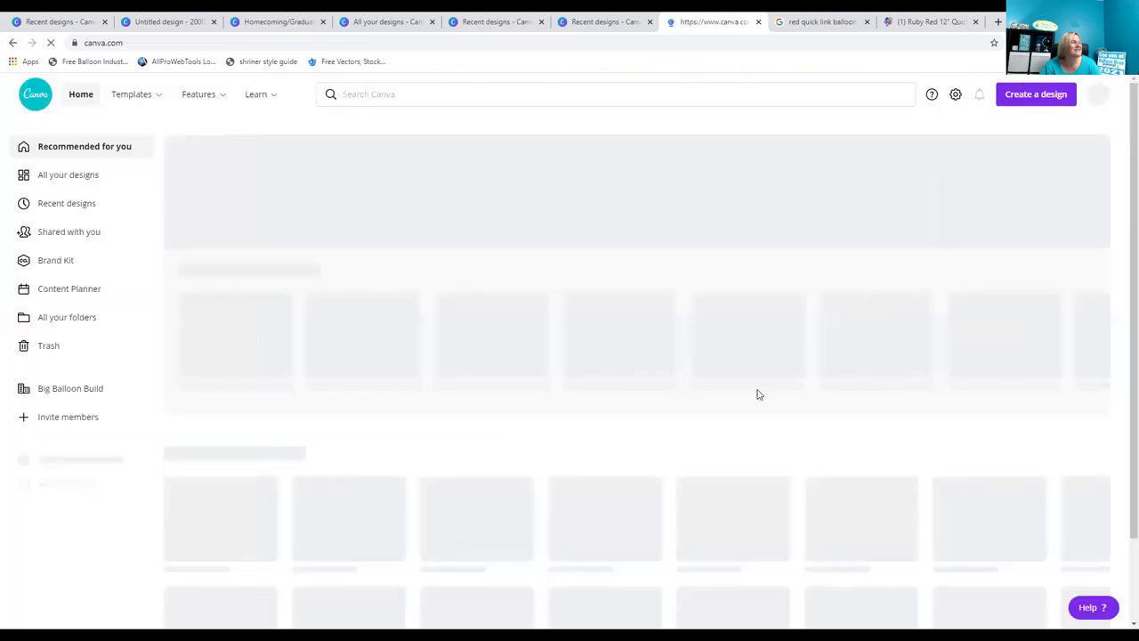
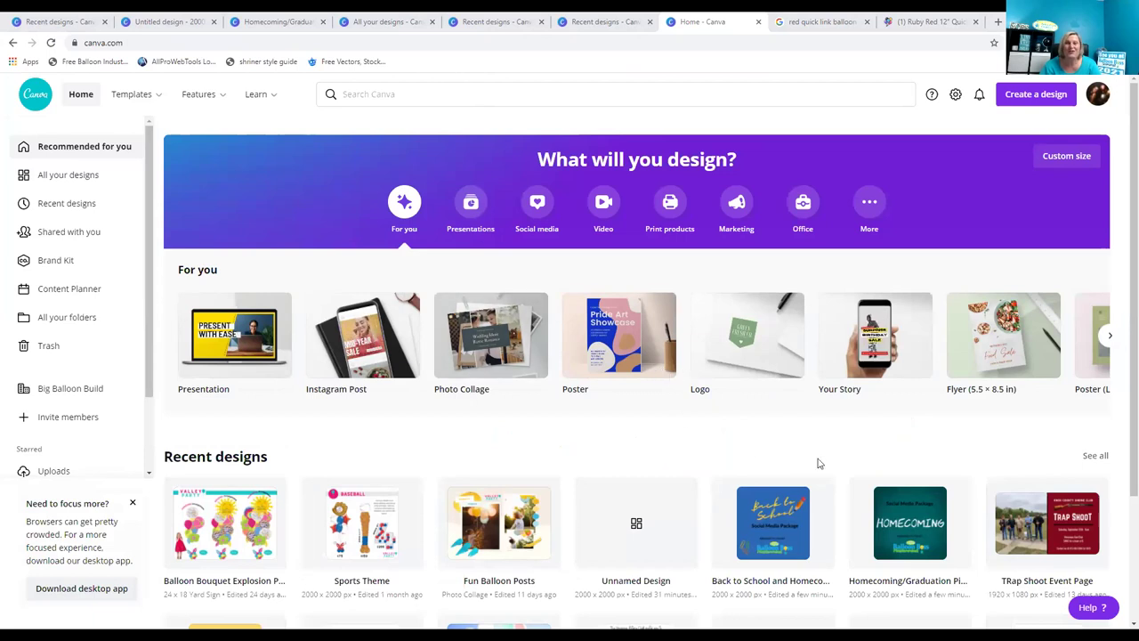
scroll(840, 472, down, 2)
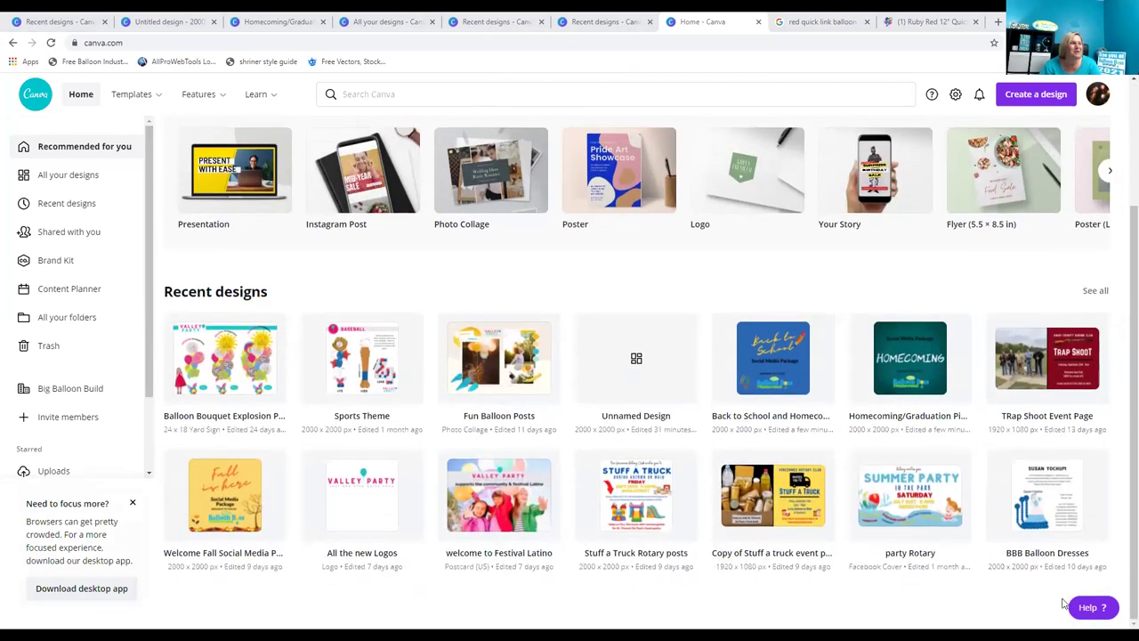
click(1097, 290)
scroll(721, 439, down, 1)
scroll(721, 439, down, 5)
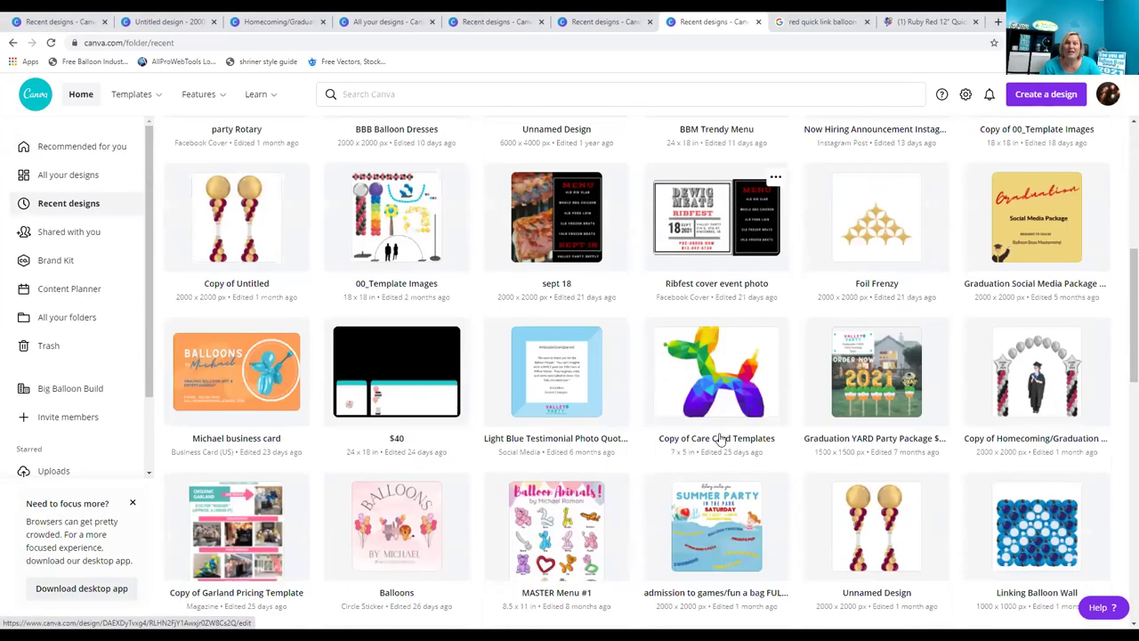
scroll(721, 439, down, 3)
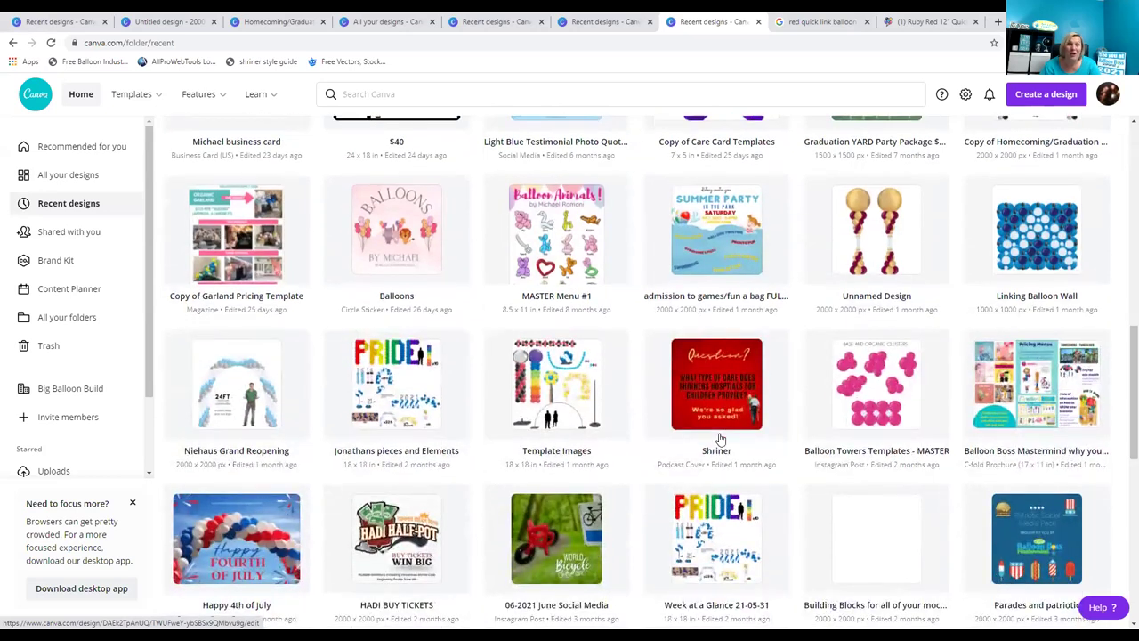
scroll(721, 438, down, 1)
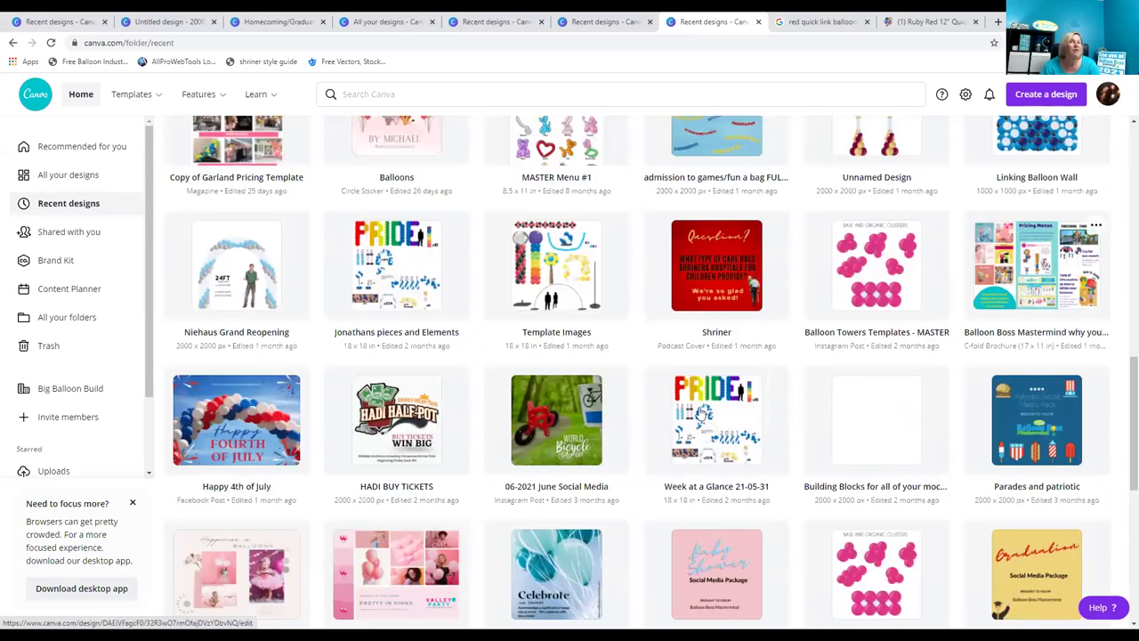
scroll(700, 414, down, 1)
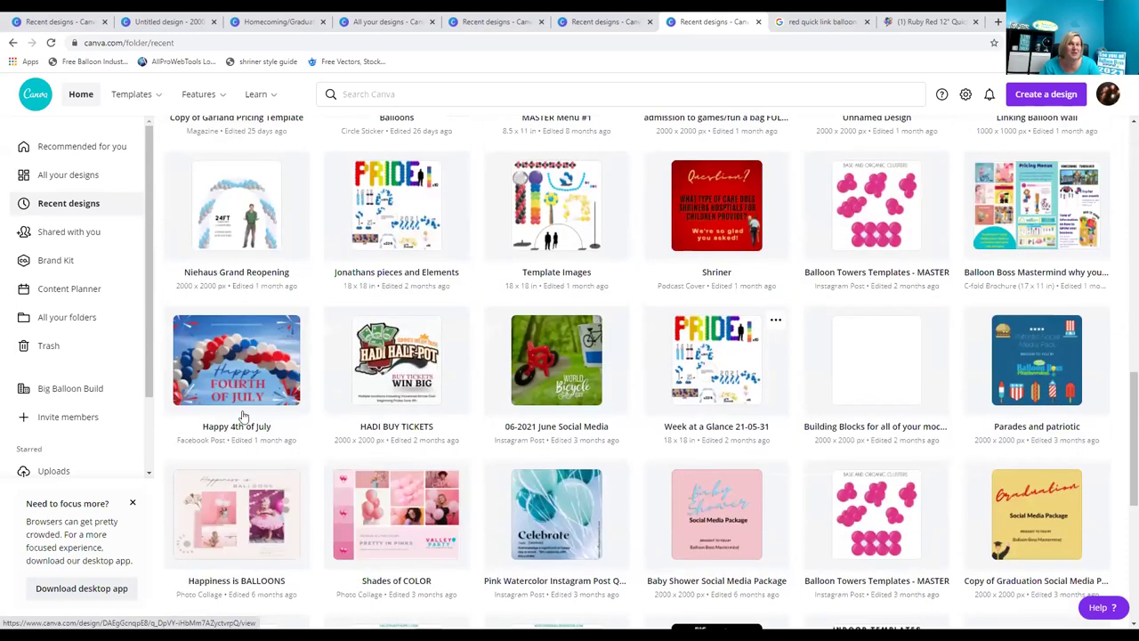
scroll(242, 415, down, 1)
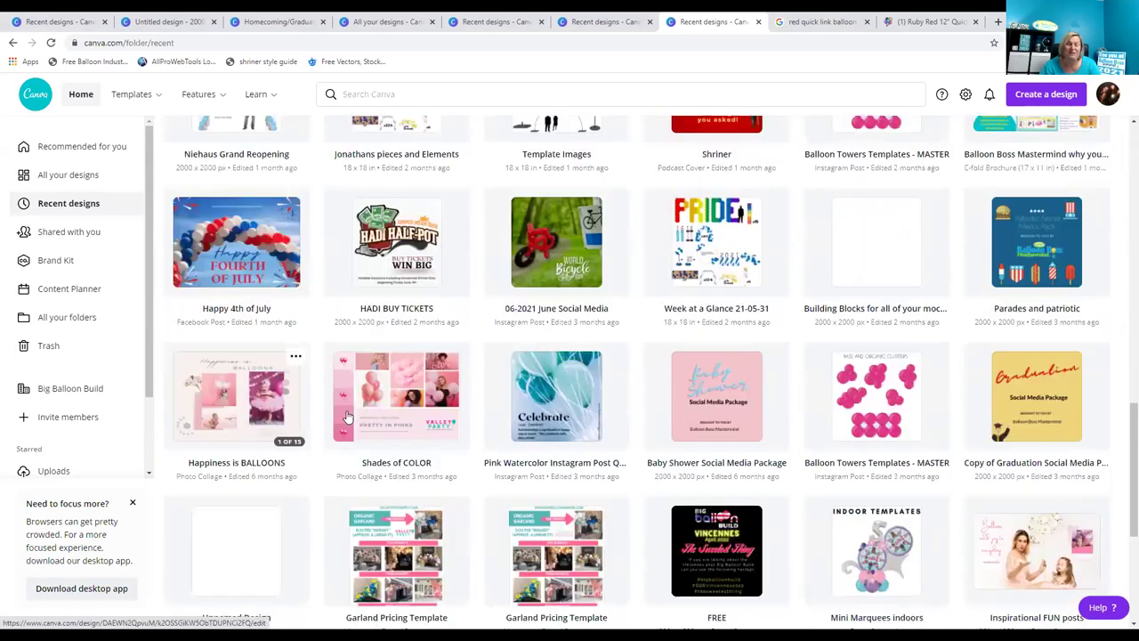
click(611, 418)
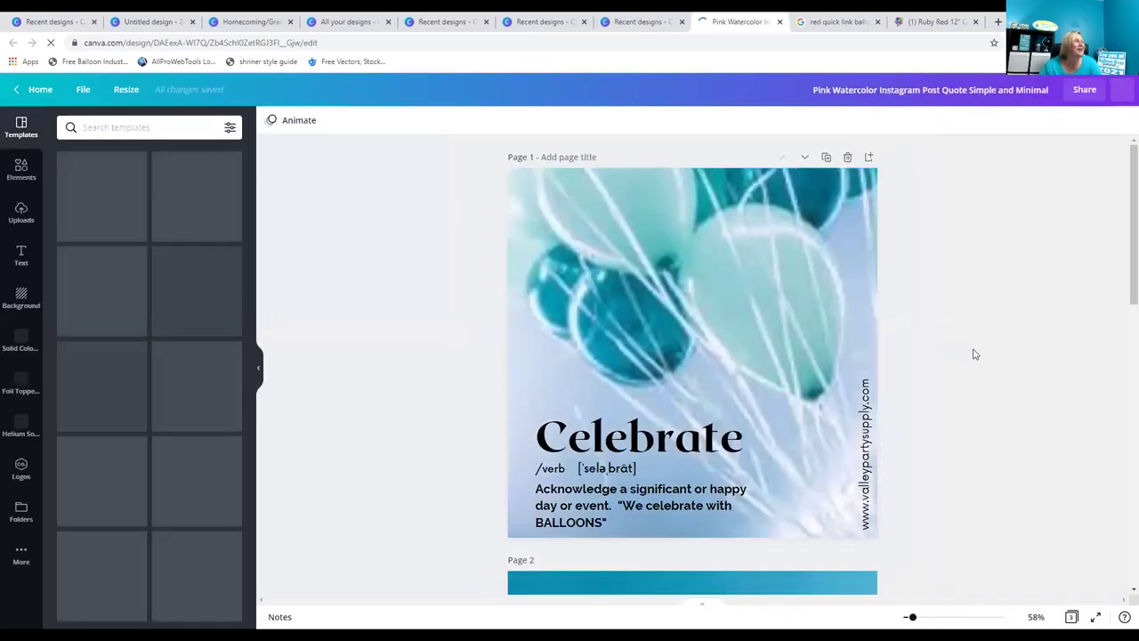
Look through the three pages of the Celebrate Instagram post design and return to page 2.
scroll(945, 357, down, 1)
scroll(947, 359, down, 8)
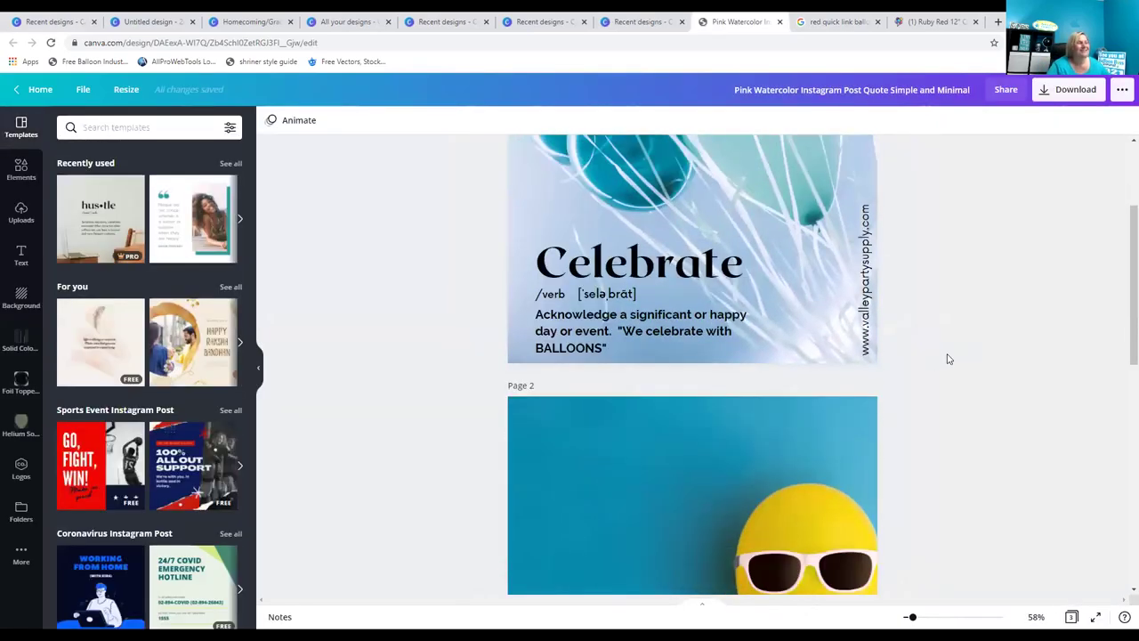
scroll(946, 357, down, 1)
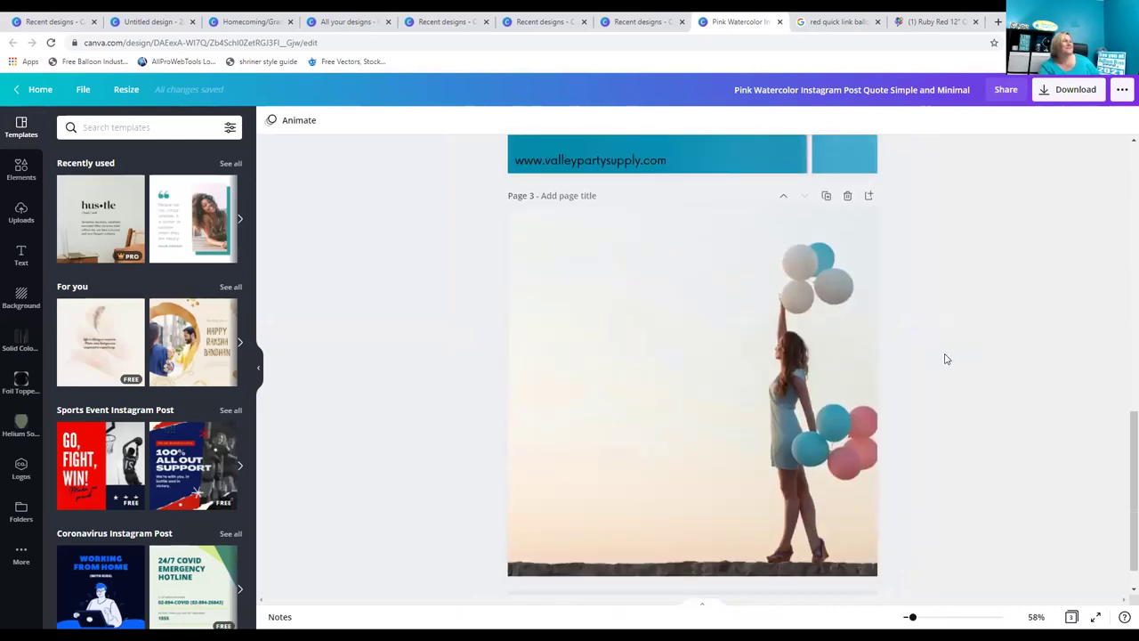
scroll(934, 383, down, 1)
scroll(932, 382, up, 10)
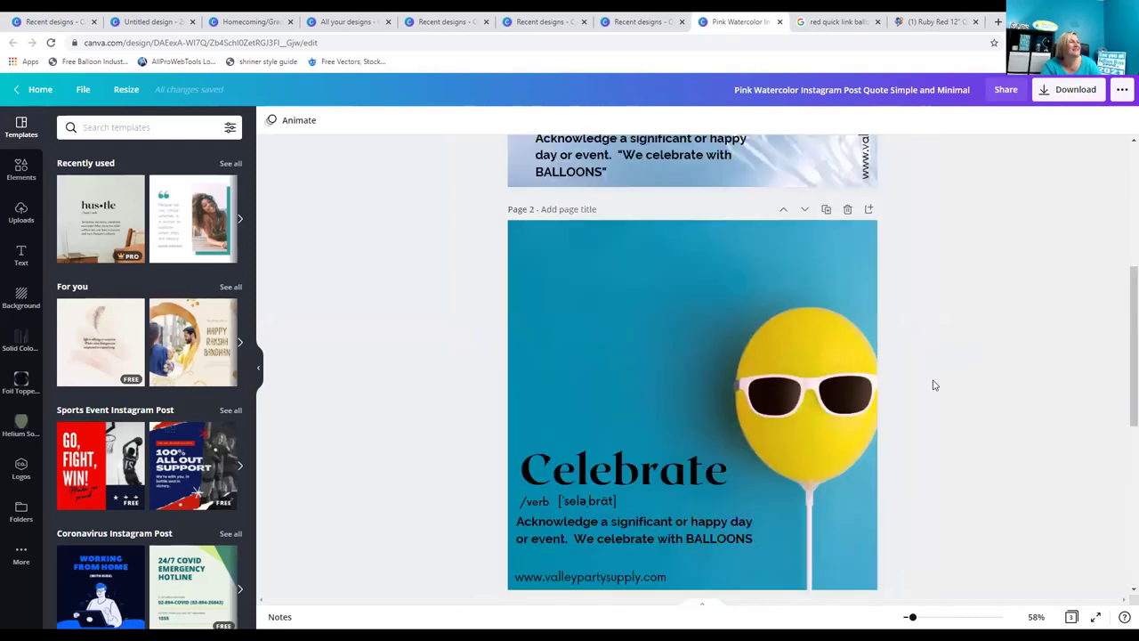
Return to the home page and open the Shades of COLOR photo collage from the full list of recent designs.
click(38, 89)
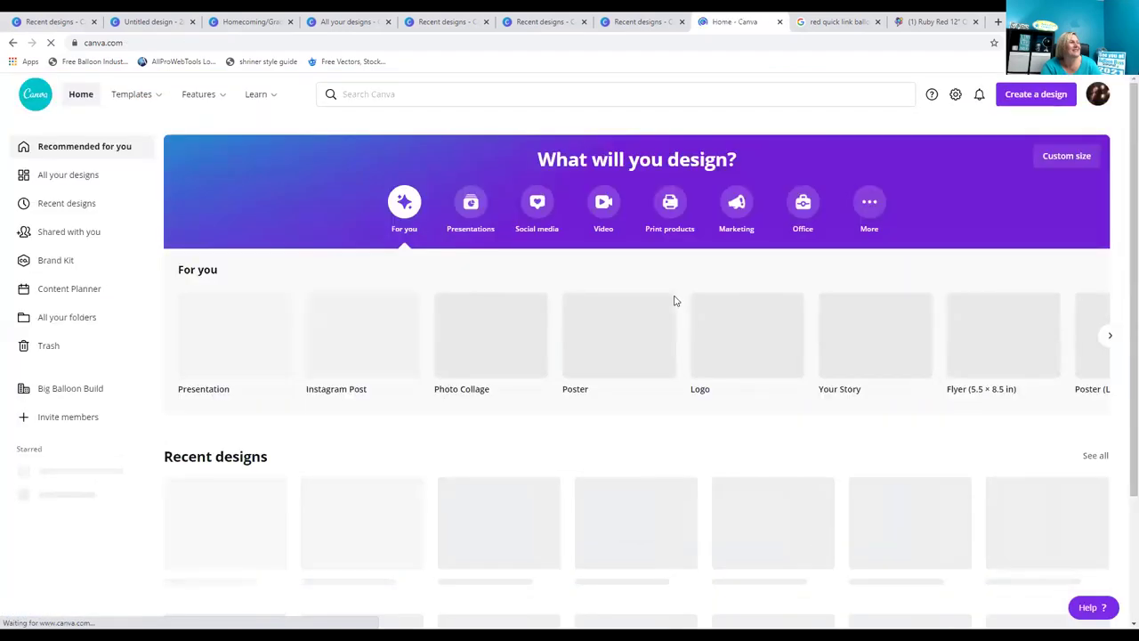
scroll(602, 427, down, 2)
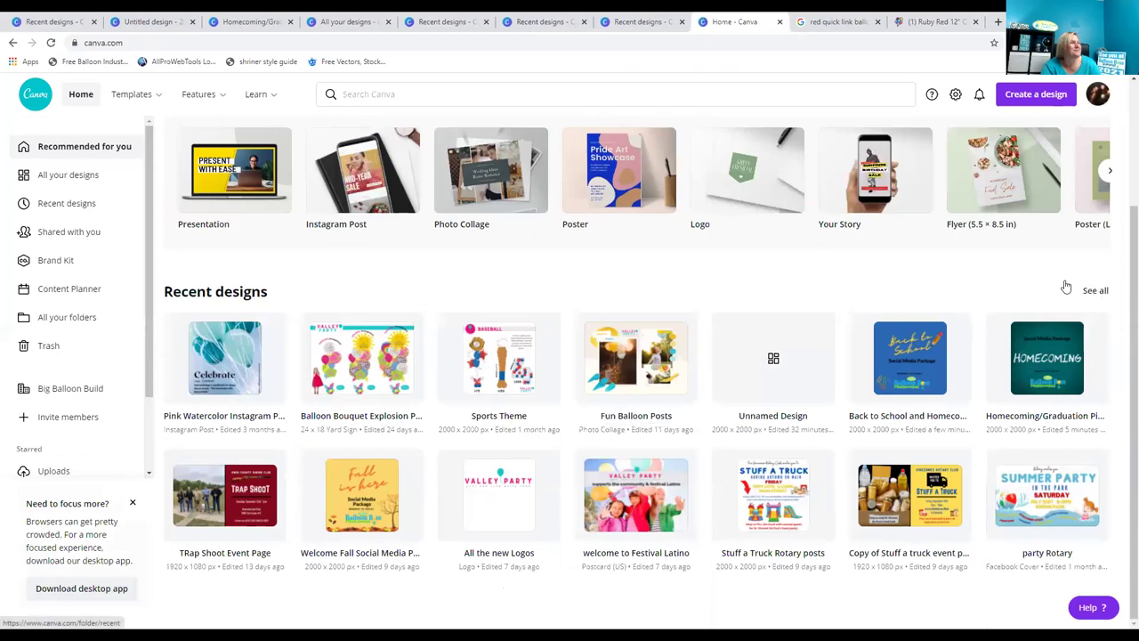
click(1065, 287)
scroll(610, 449, down, 2)
scroll(609, 450, down, 5)
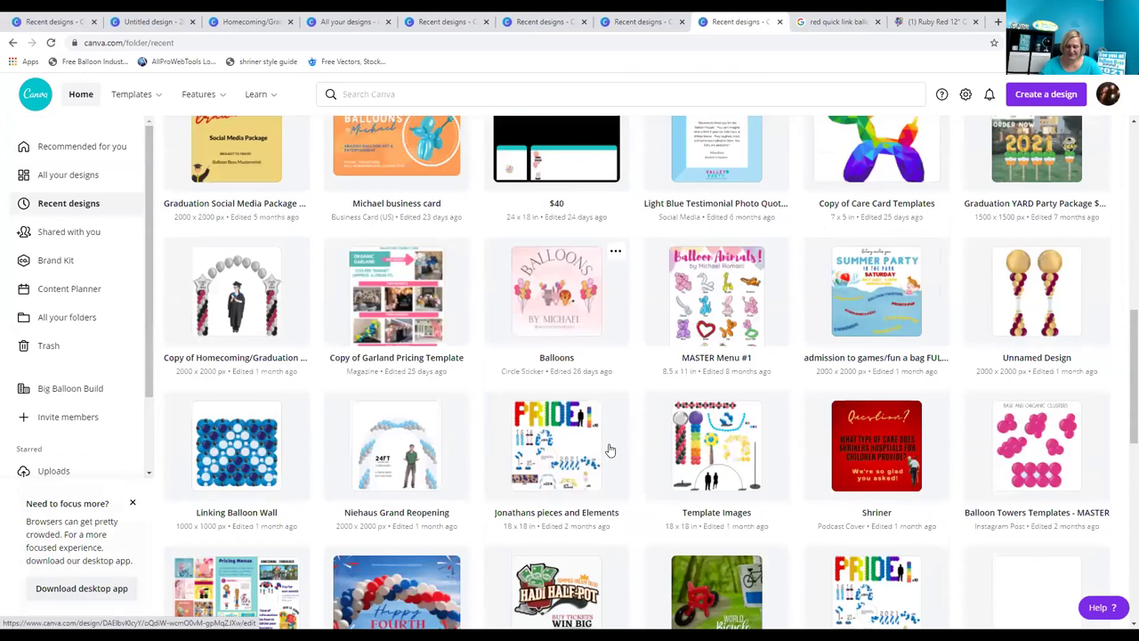
scroll(610, 450, down, 3)
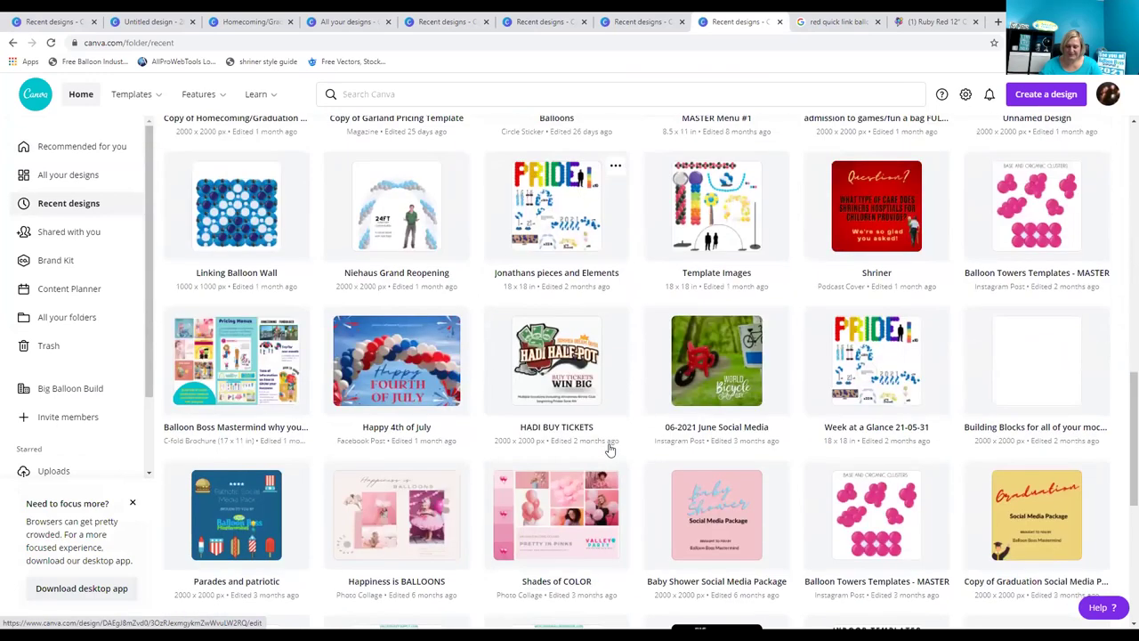
scroll(609, 450, down, 2)
click(538, 465)
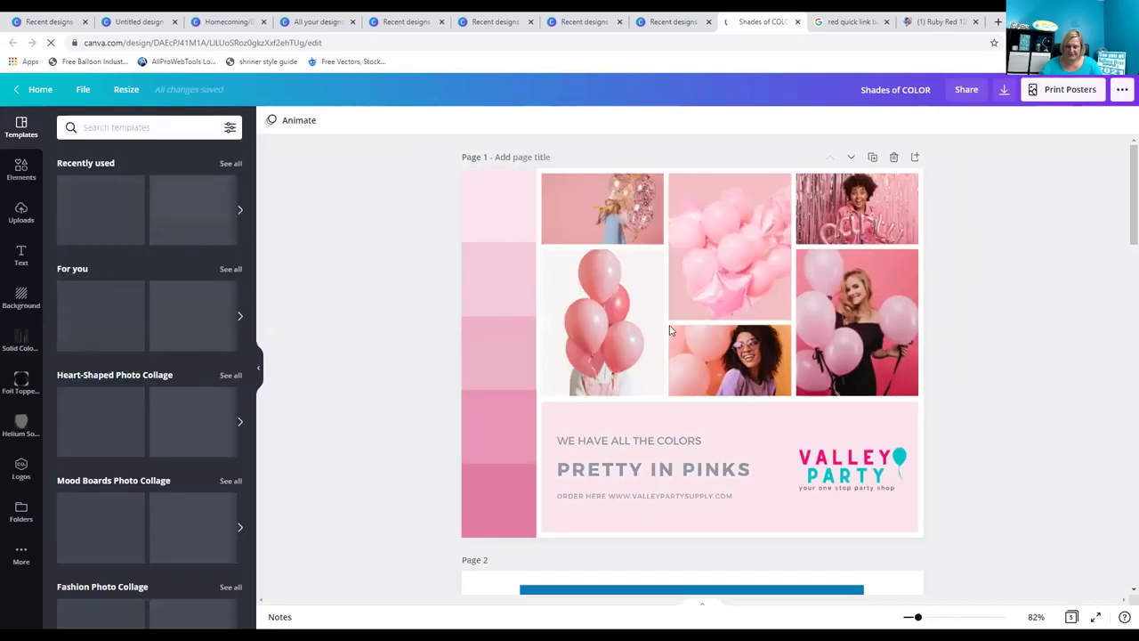
Look through the Shades of COLOR collage pages from the pink page to the purple page 5.
scroll(951, 349, down, 4)
scroll(958, 354, down, 2)
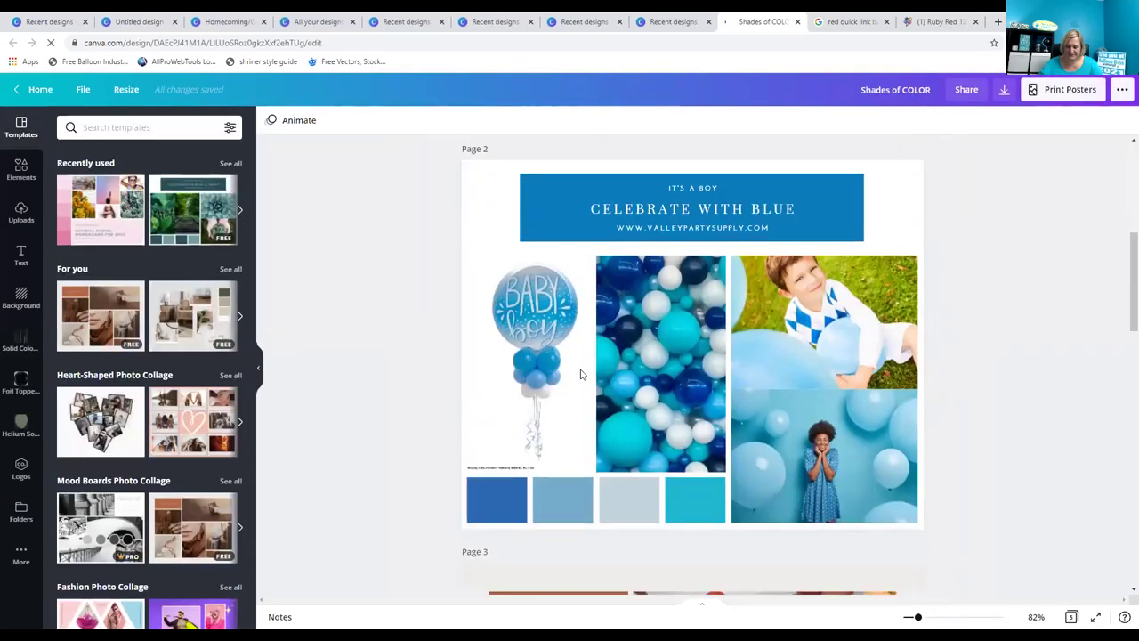
scroll(1031, 395, down, 2)
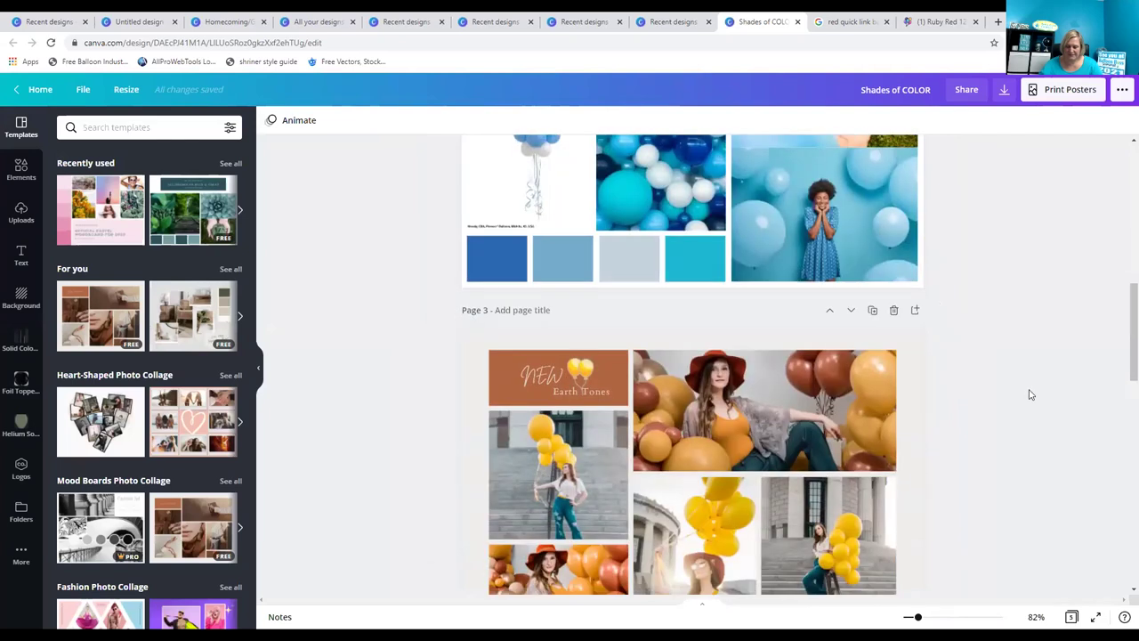
scroll(1031, 394, down, 2)
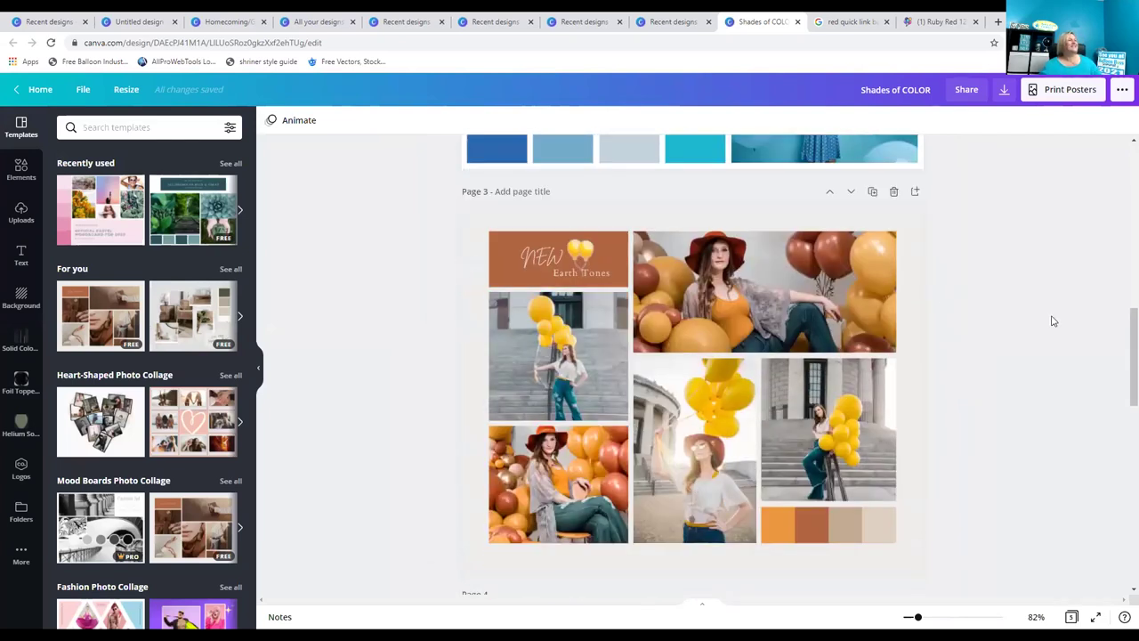
scroll(1050, 320, down, 2)
scroll(1050, 325, down, 8)
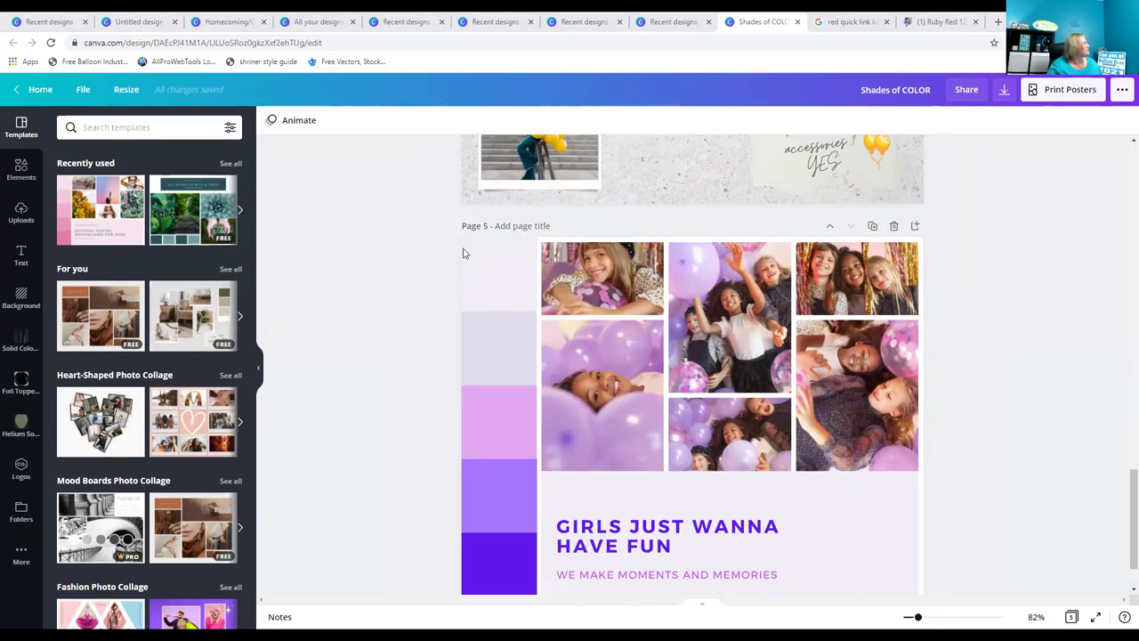
Recolour the top block of page 5's colour strip with the New Fresh Valley Party pink and the second block with its teal.
click(506, 289)
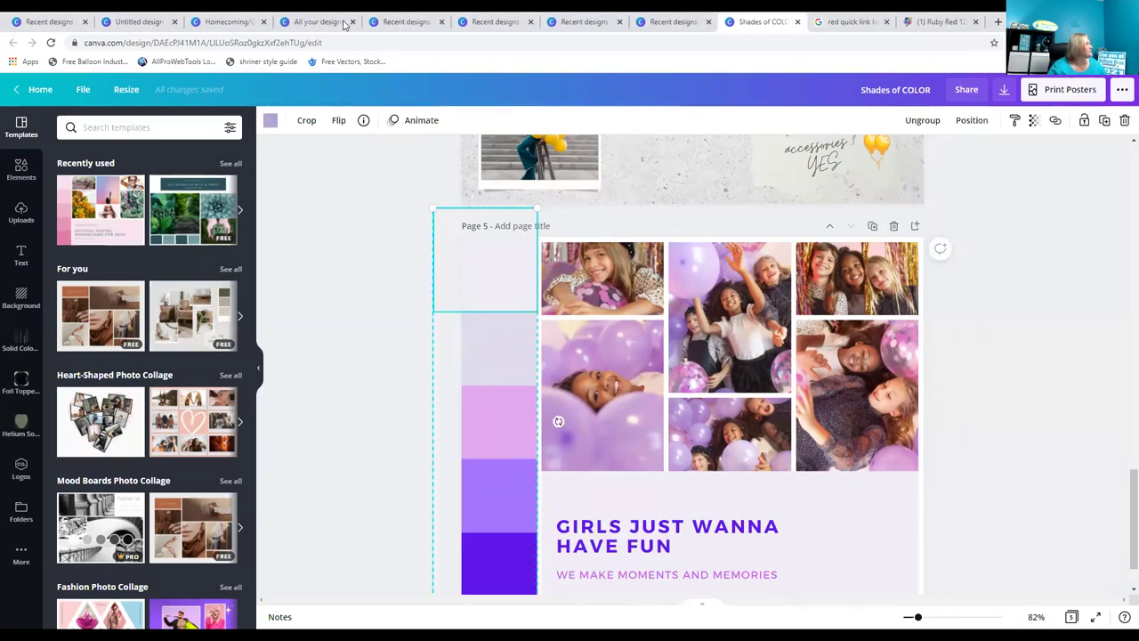
click(938, 534)
click(602, 280)
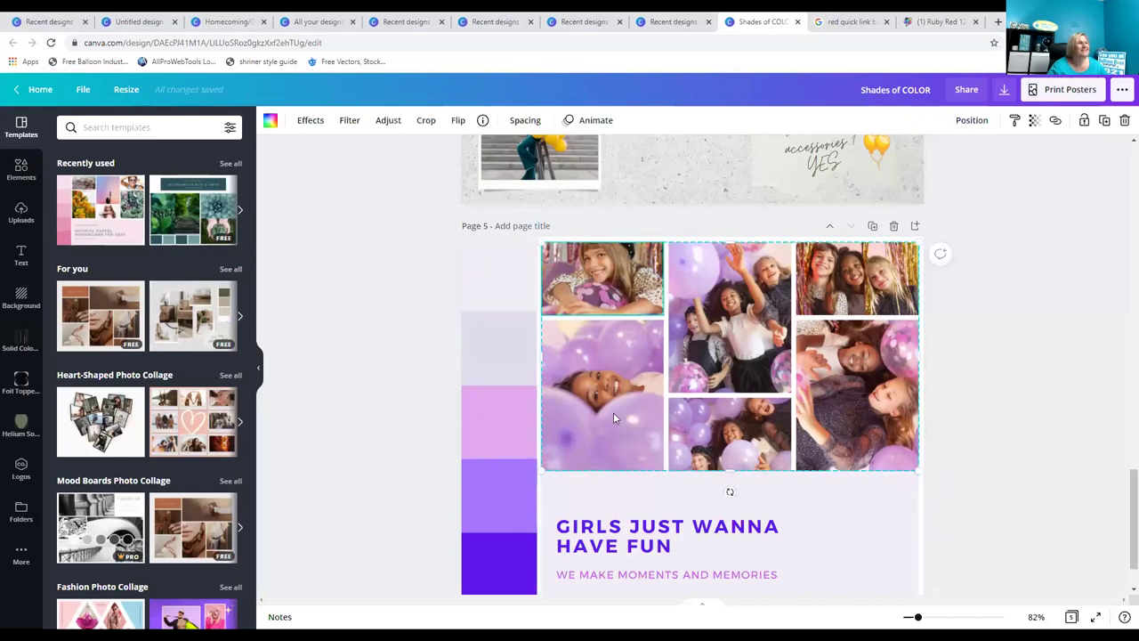
click(511, 286)
click(270, 121)
click(133, 370)
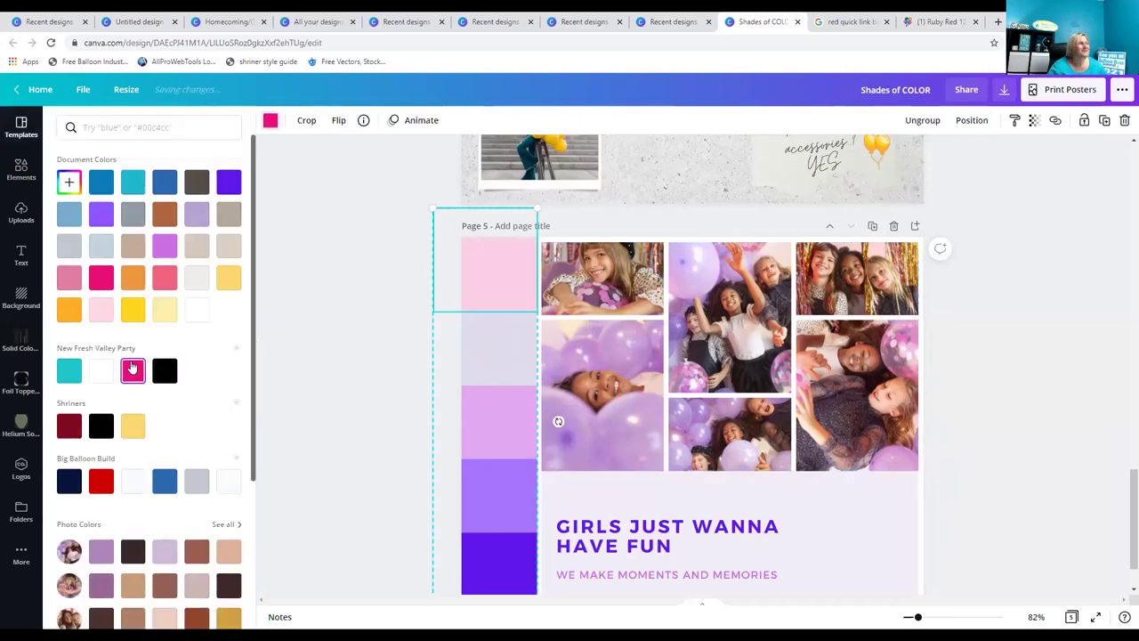
click(500, 354)
click(69, 370)
Recolour the strip's third block with the muted pink document colour and the fourth block with the New Fresh Valley Party black.
click(488, 409)
click(68, 277)
click(514, 502)
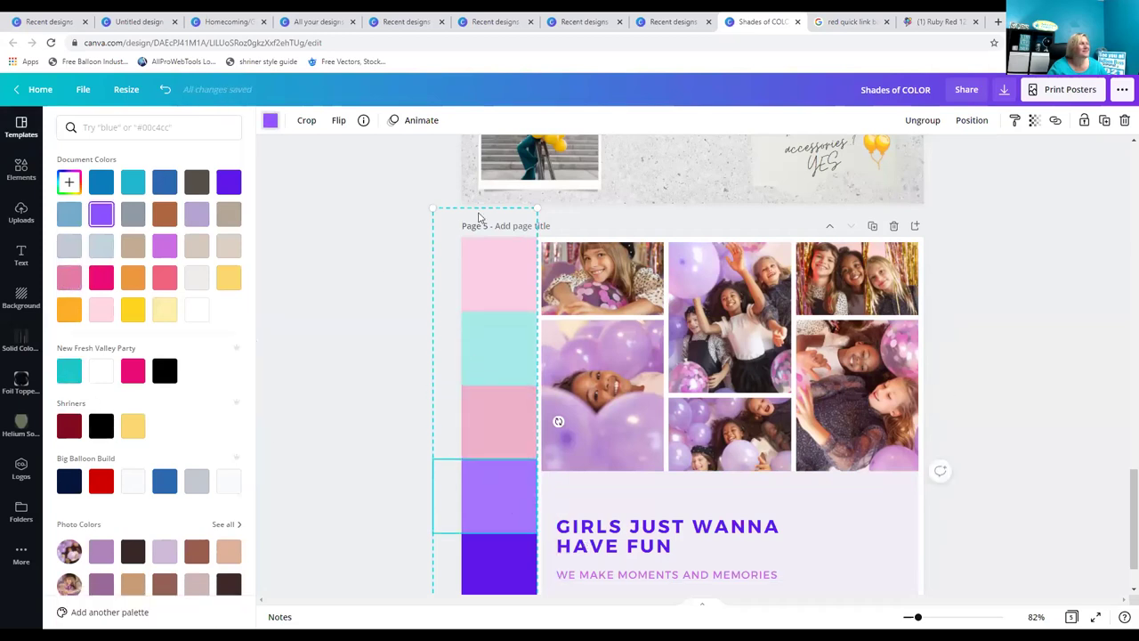
click(165, 372)
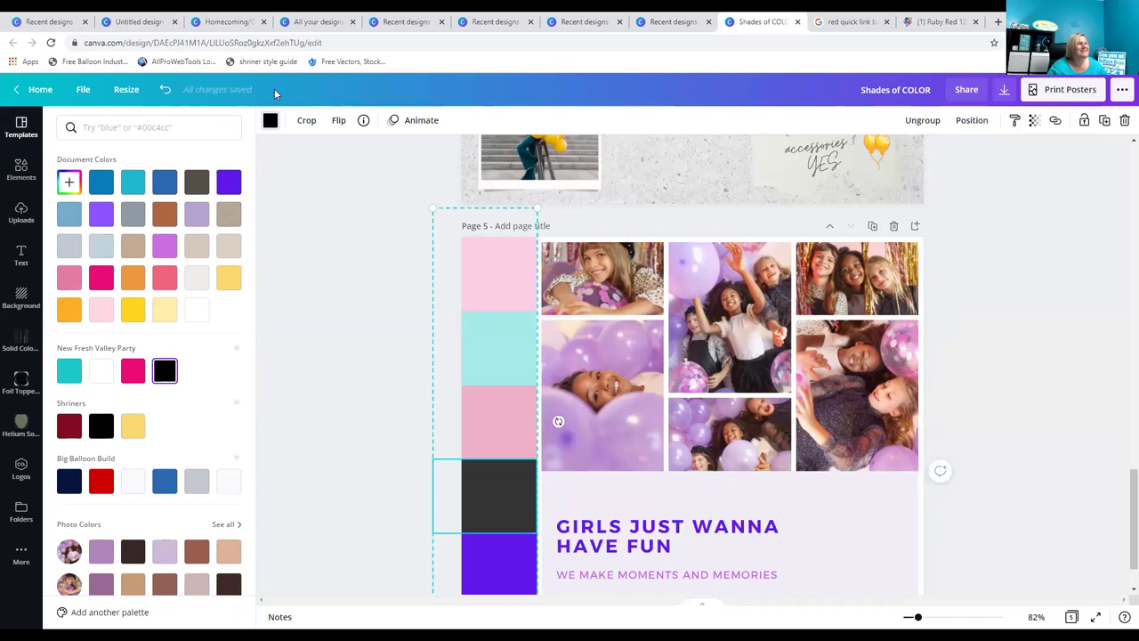
Undo the colour changes made to the blocks of page 5's colour strip.
click(164, 89)
key(Escape)
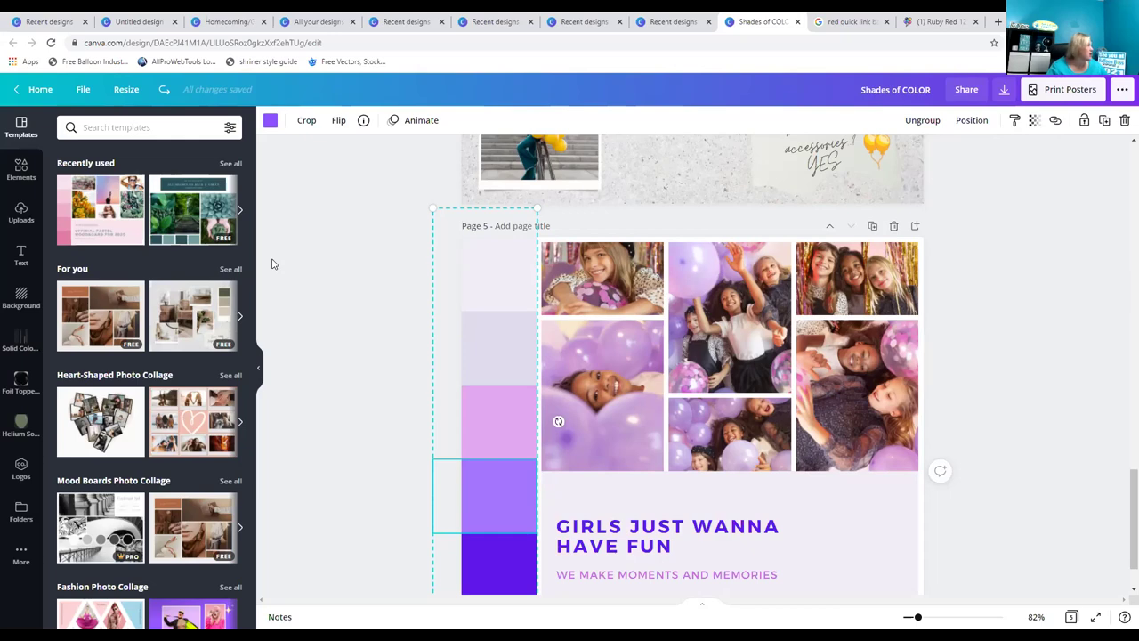
Examine the Shades of COLOR collage pages, comparing the earth tones page 3, the yellow balloon page 4 and the purple page 5.
scroll(414, 360, down, 2)
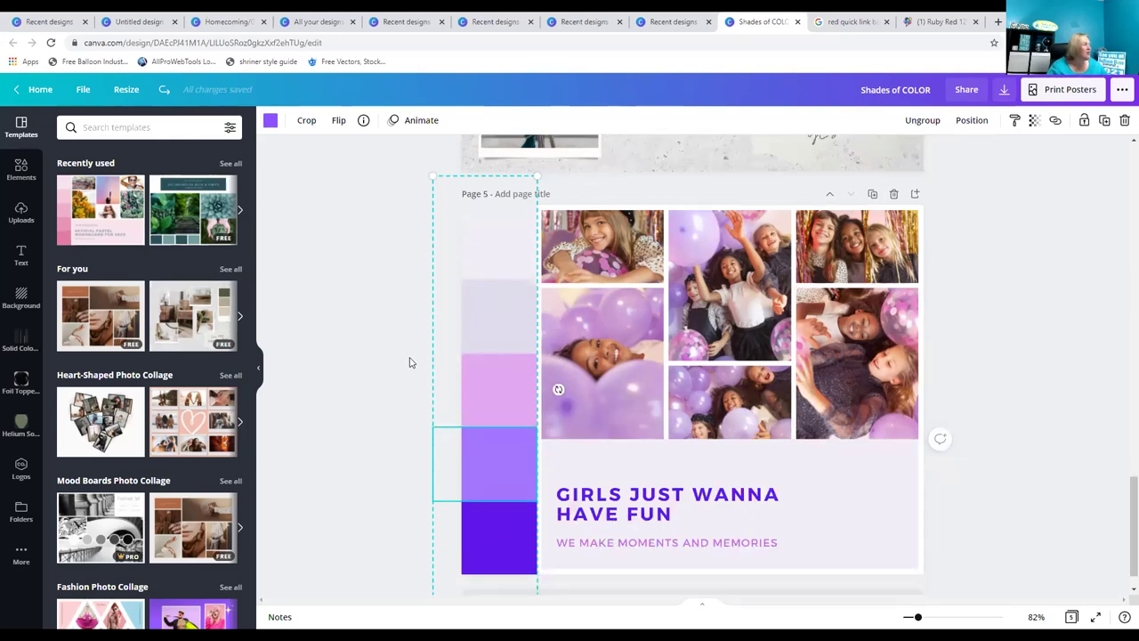
scroll(389, 363, up, 5)
scroll(387, 352, up, 6)
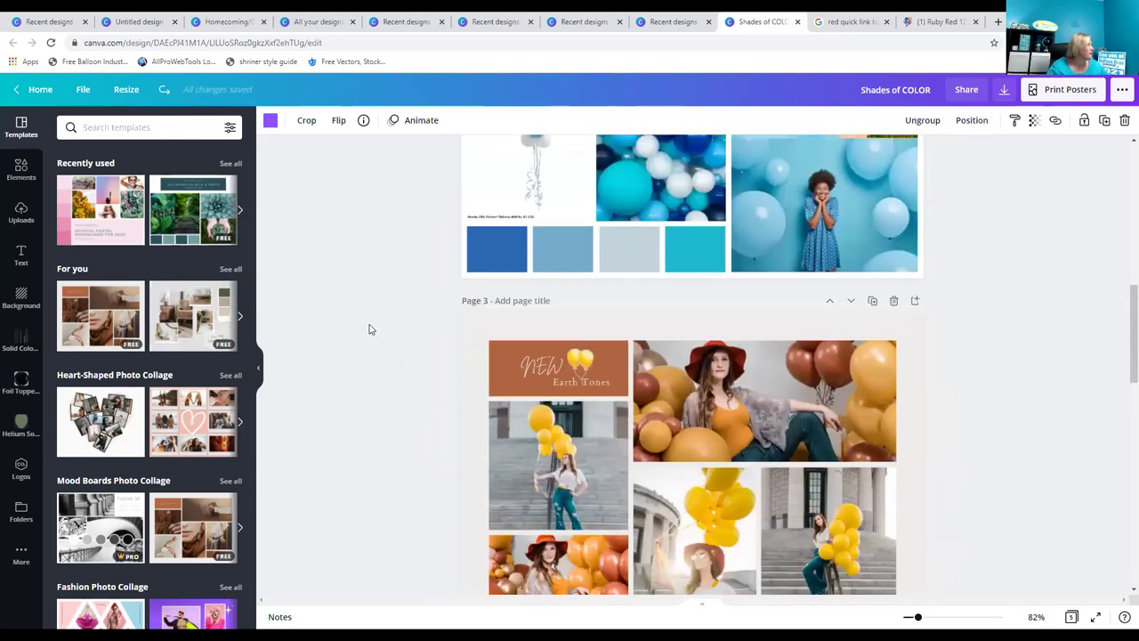
scroll(371, 330, down, 2)
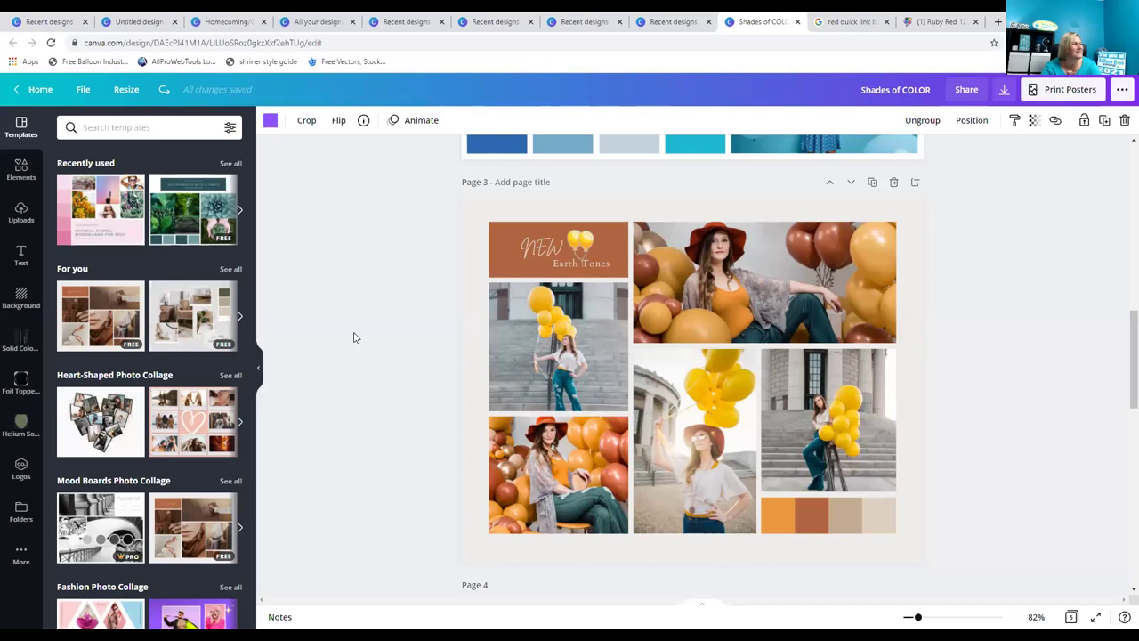
scroll(535, 380, down, 3)
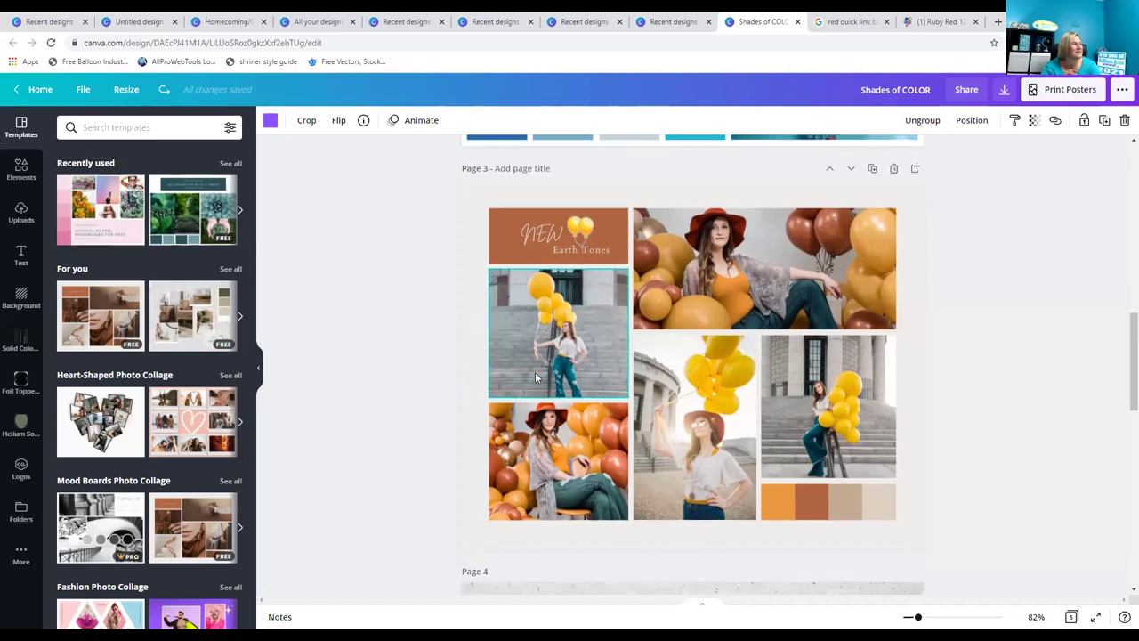
scroll(535, 381, down, 7)
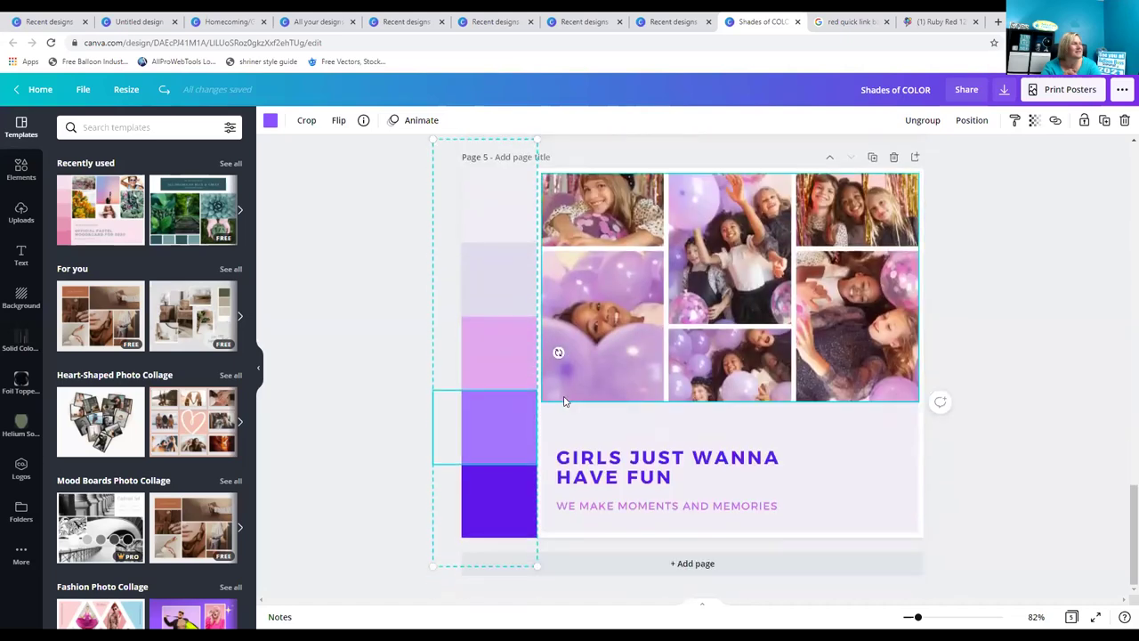
scroll(561, 391, up, 5)
scroll(564, 398, up, 4)
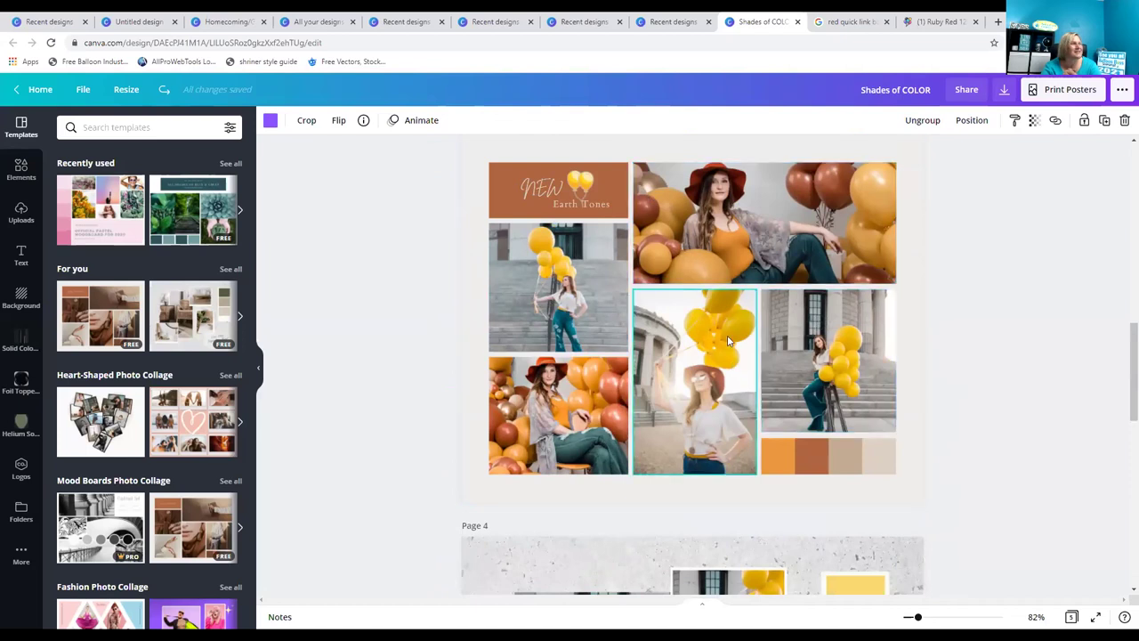
scroll(727, 335, down, 7)
scroll(709, 324, down, 2)
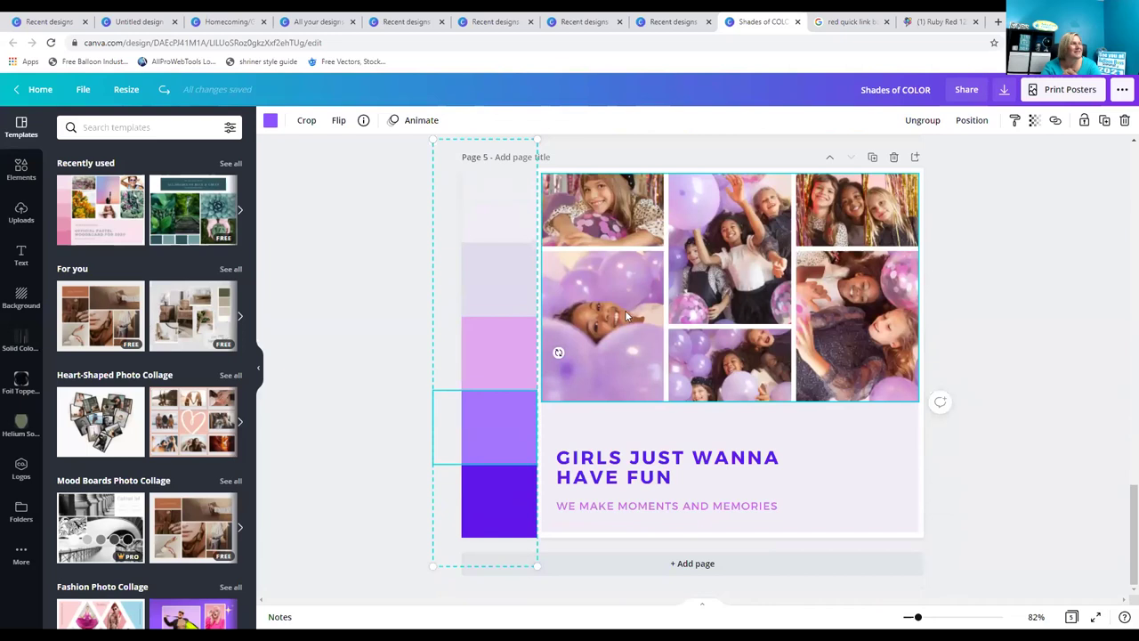
scroll(677, 240, up, 6)
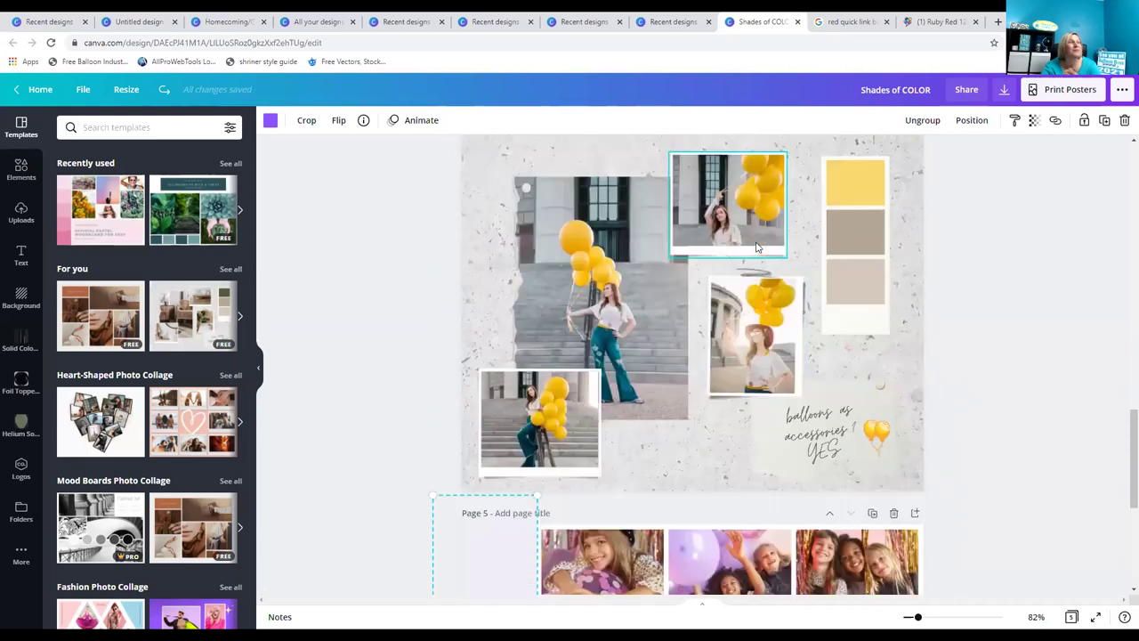
scroll(757, 247, up, 3)
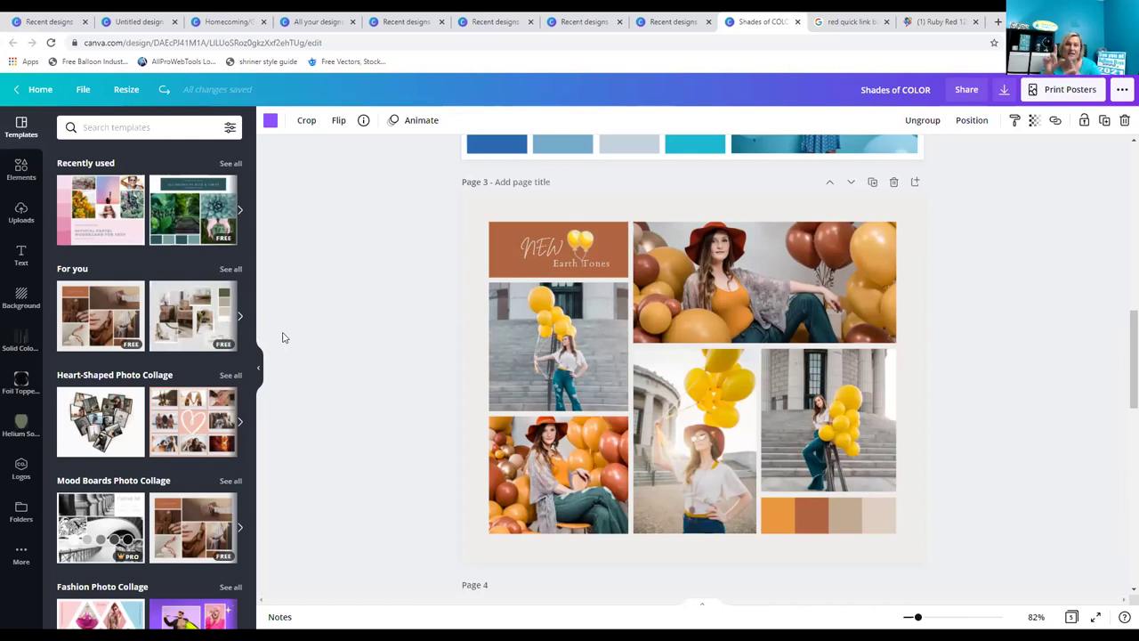
scroll(446, 387, down, 3)
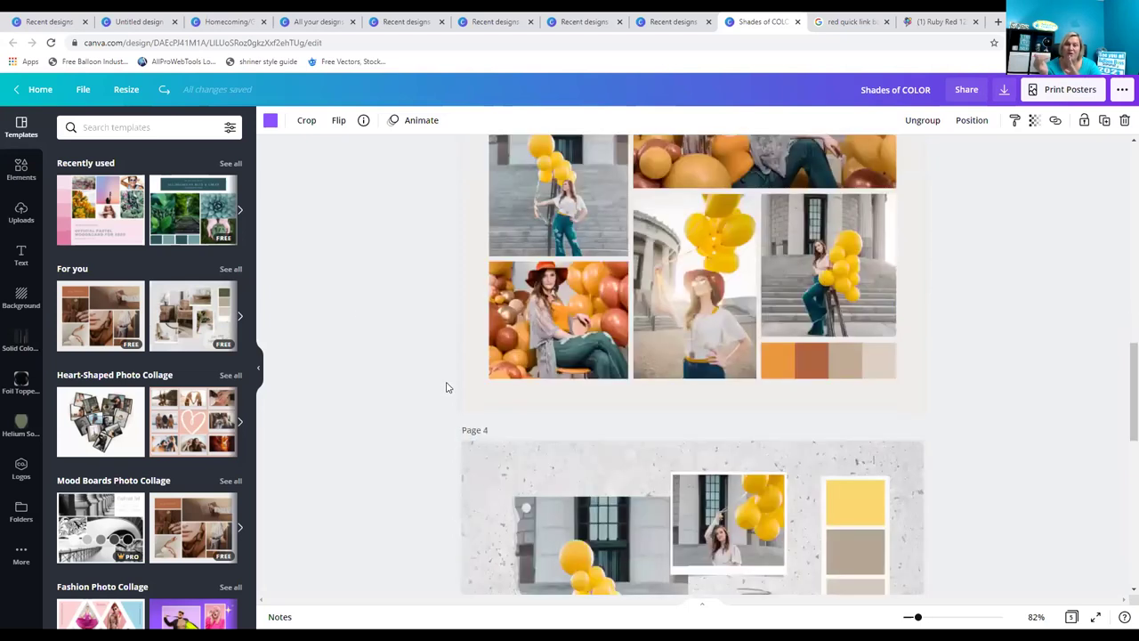
scroll(490, 412, down, 2)
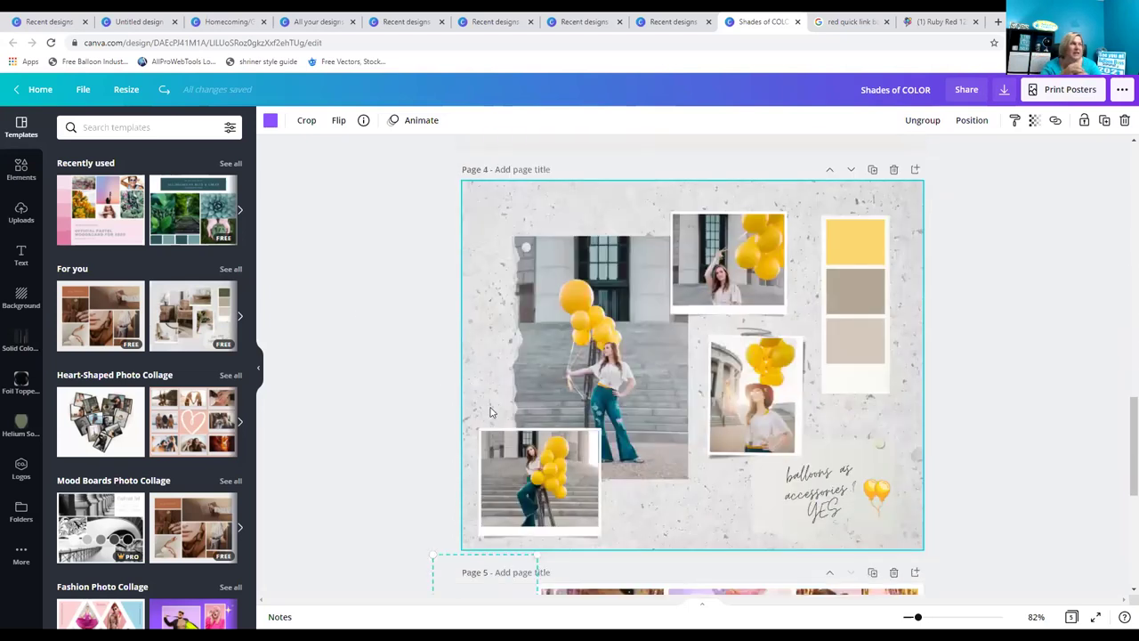
scroll(490, 412, down, 1)
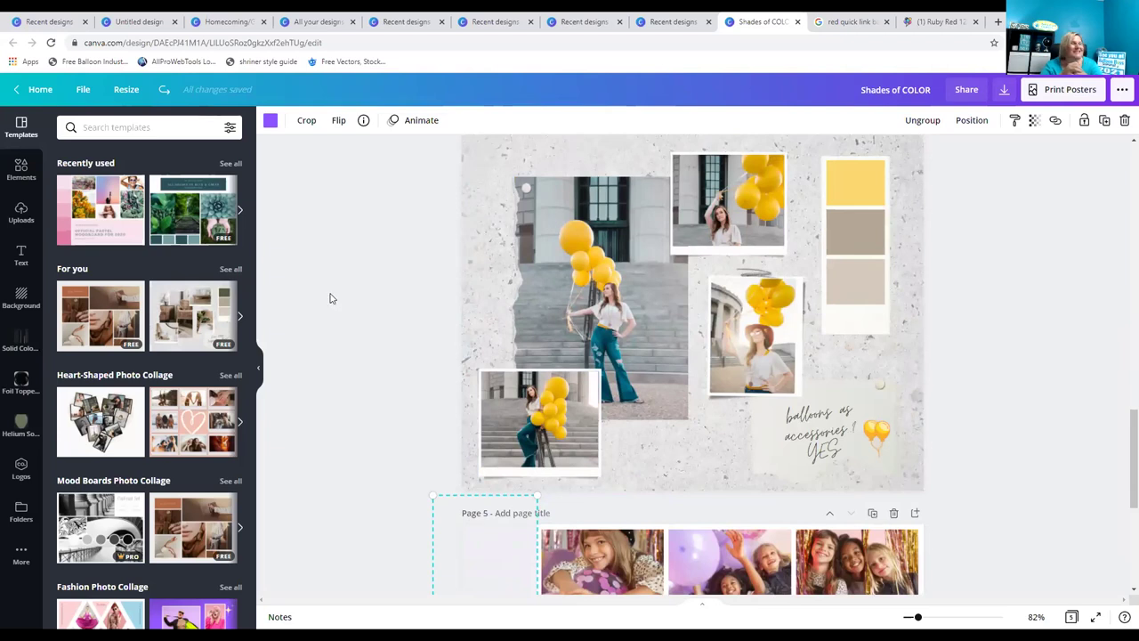
scroll(331, 297, down, 1)
scroll(334, 296, up, 1)
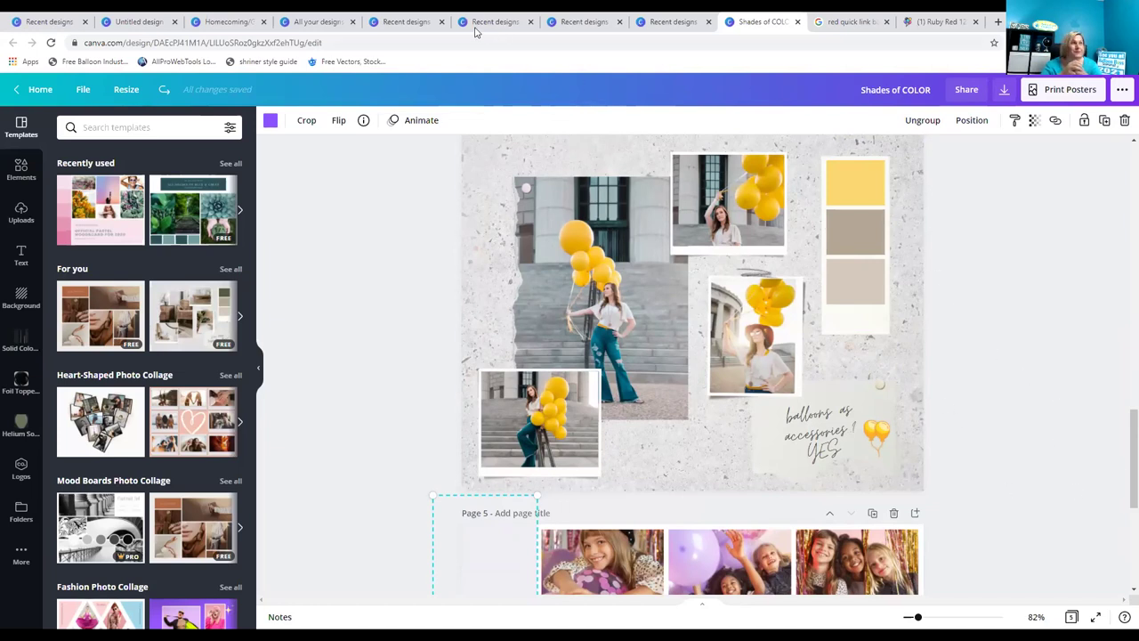
Open the Linking Balloon Wall design from the full list of recent designs and look through its pages.
click(31, 91)
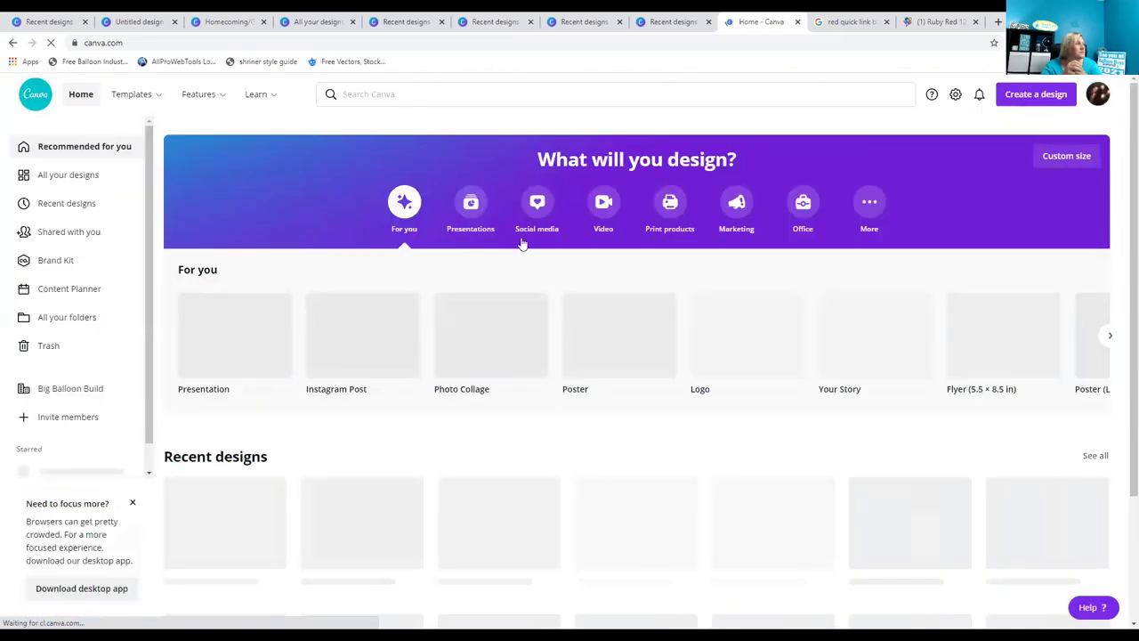
mouse_move(466, 319)
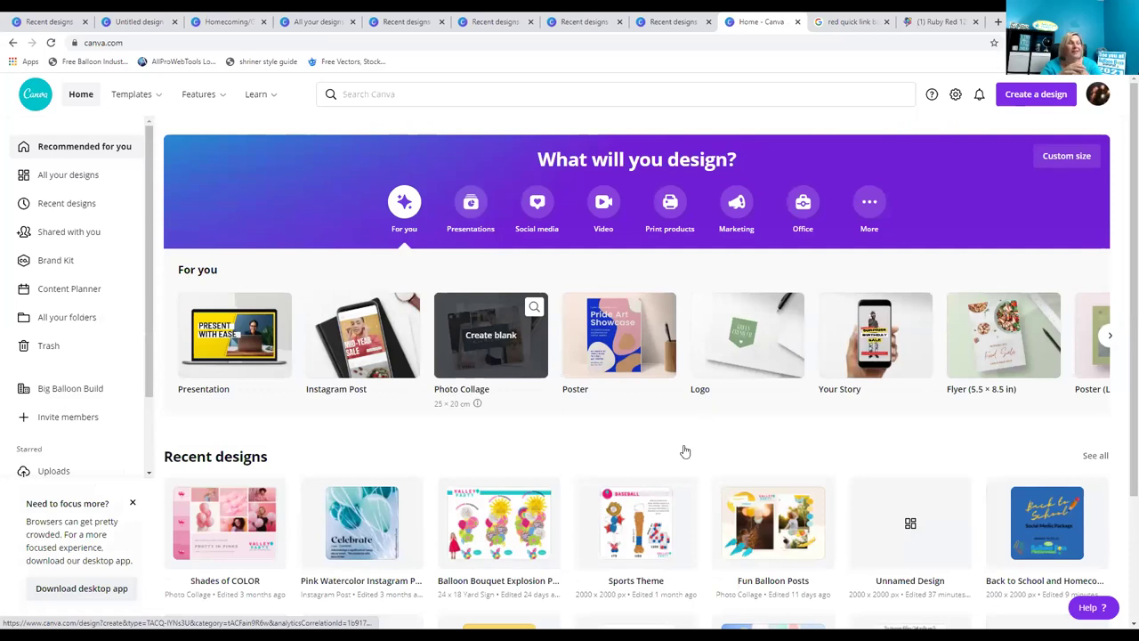
scroll(682, 447, down, 1)
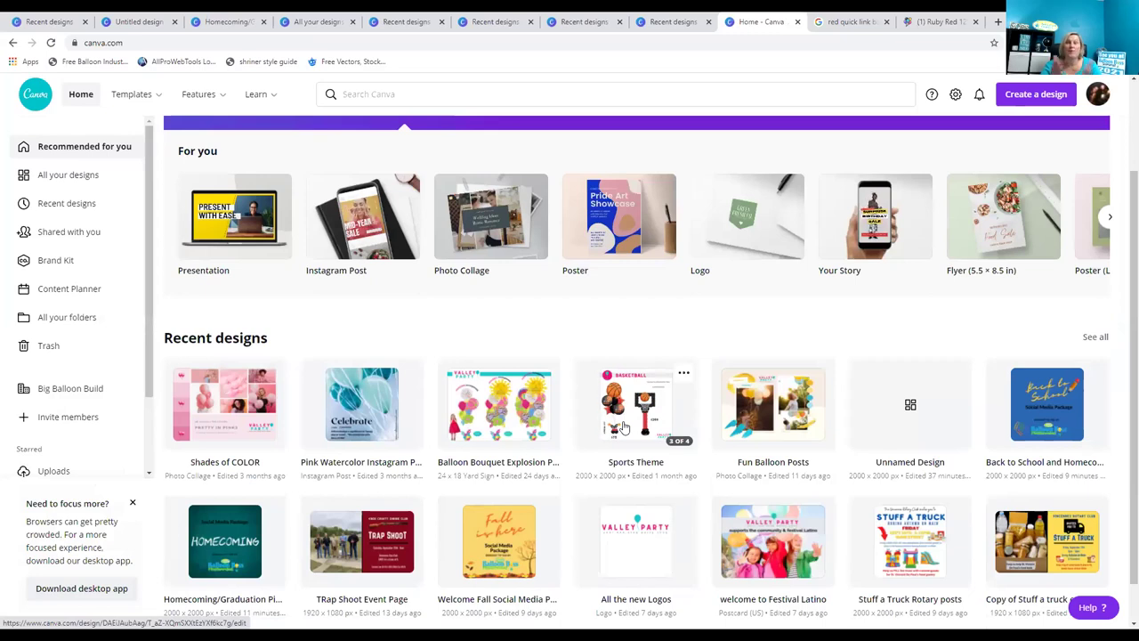
click(1094, 337)
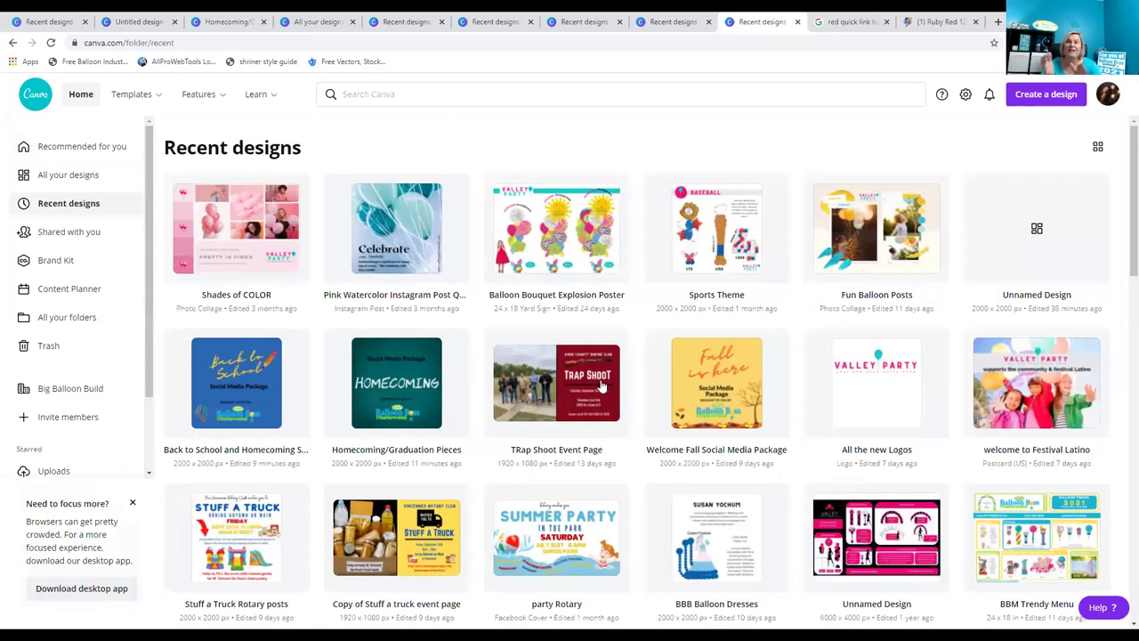
scroll(601, 384, down, 10)
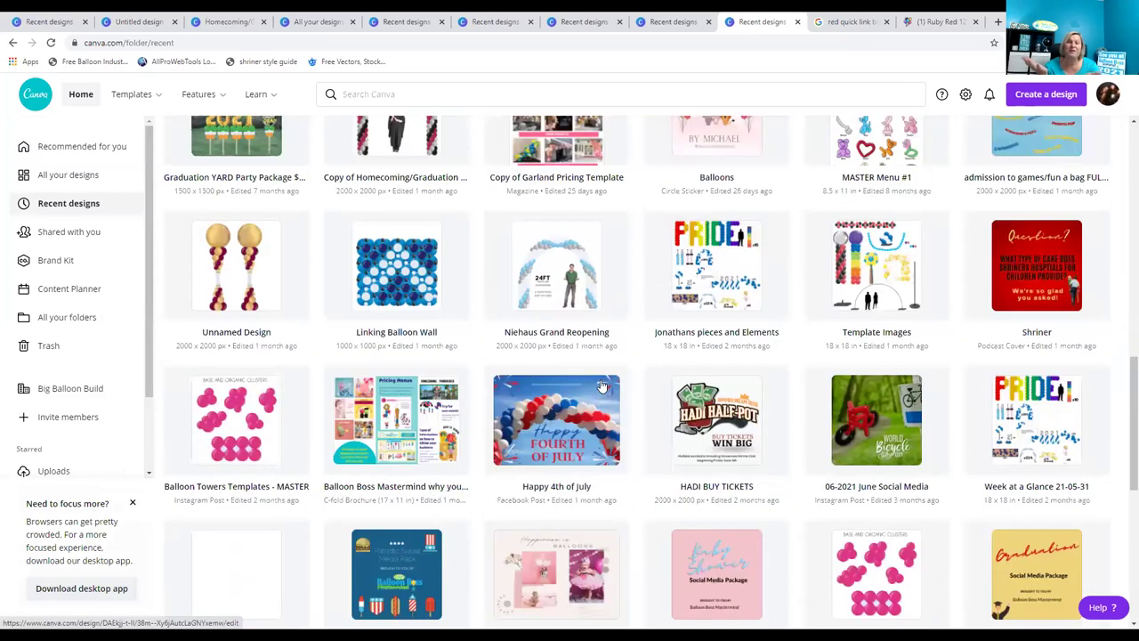
scroll(385, 262, down, 1)
scroll(385, 263, up, 1)
click(385, 262)
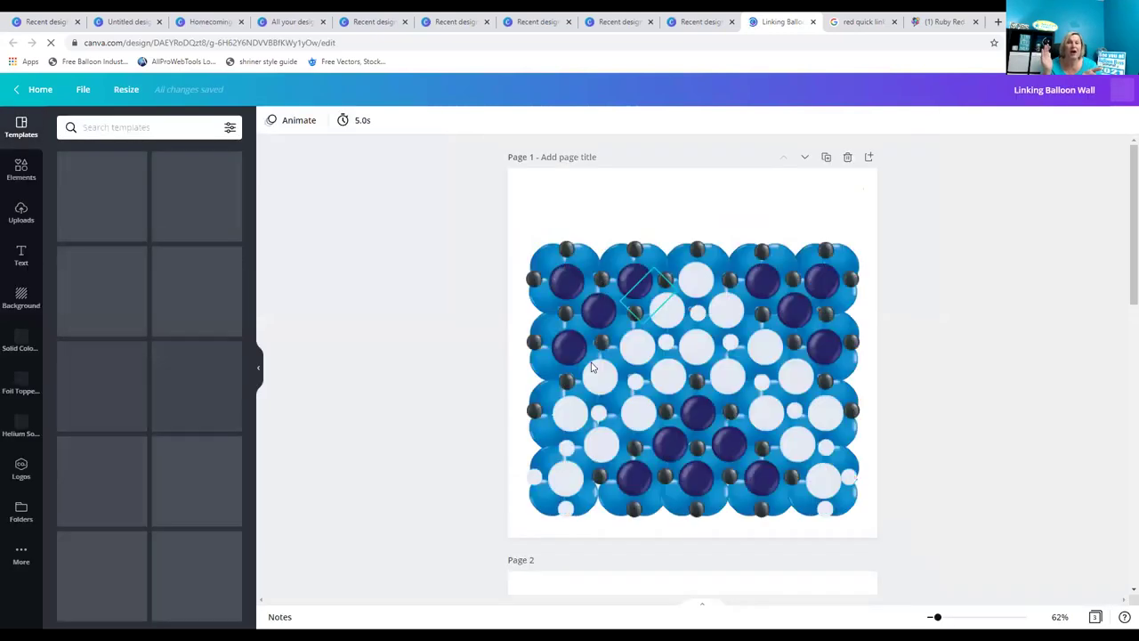
scroll(413, 382, down, 10)
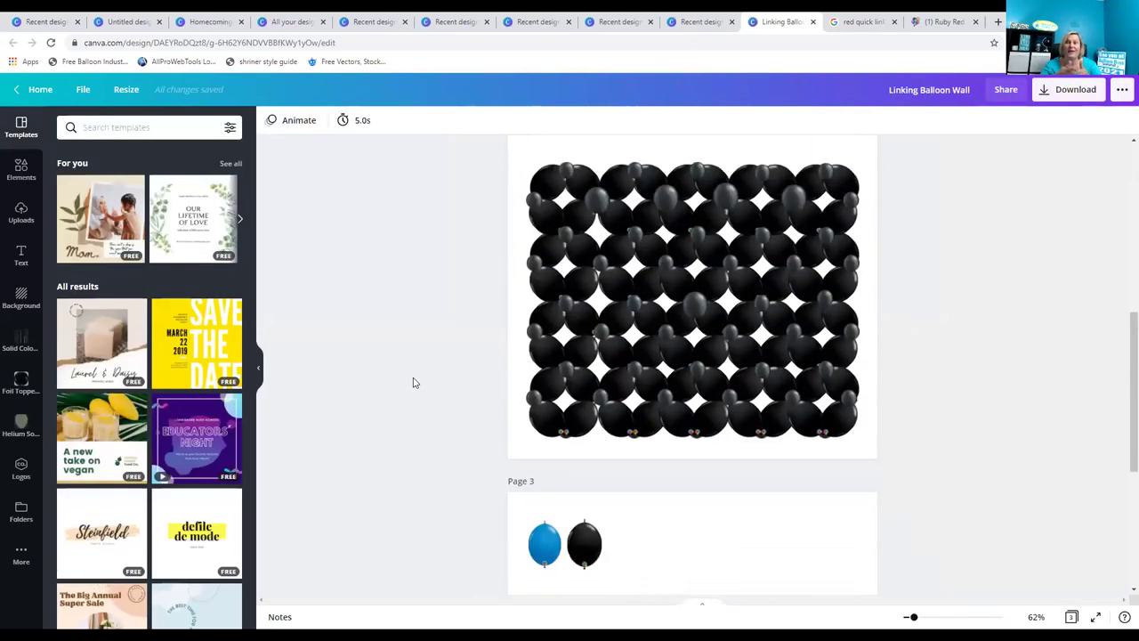
scroll(413, 382, up, 10)
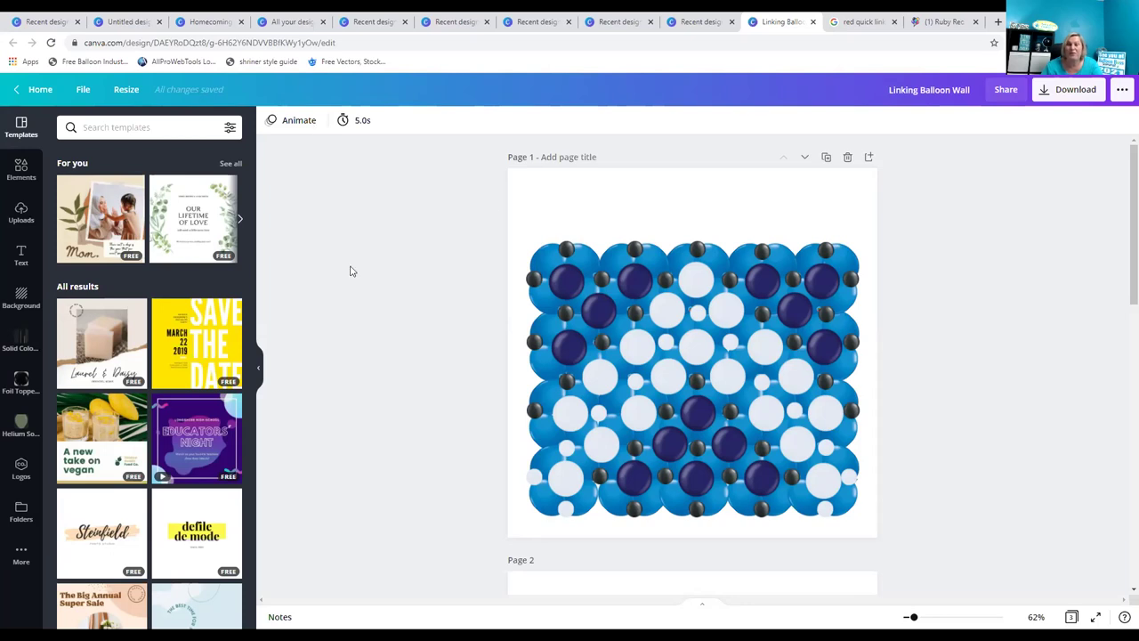
Return to the home page and open the Welcome Fall Social Media Package from the recent designs.
click(45, 92)
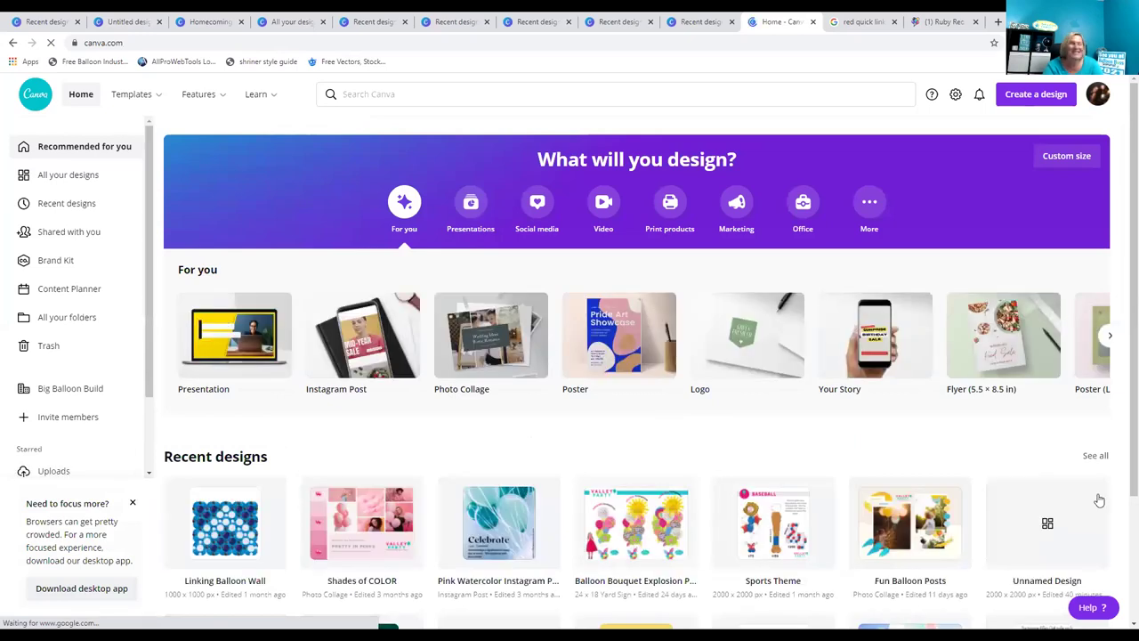
scroll(980, 497, down, 2)
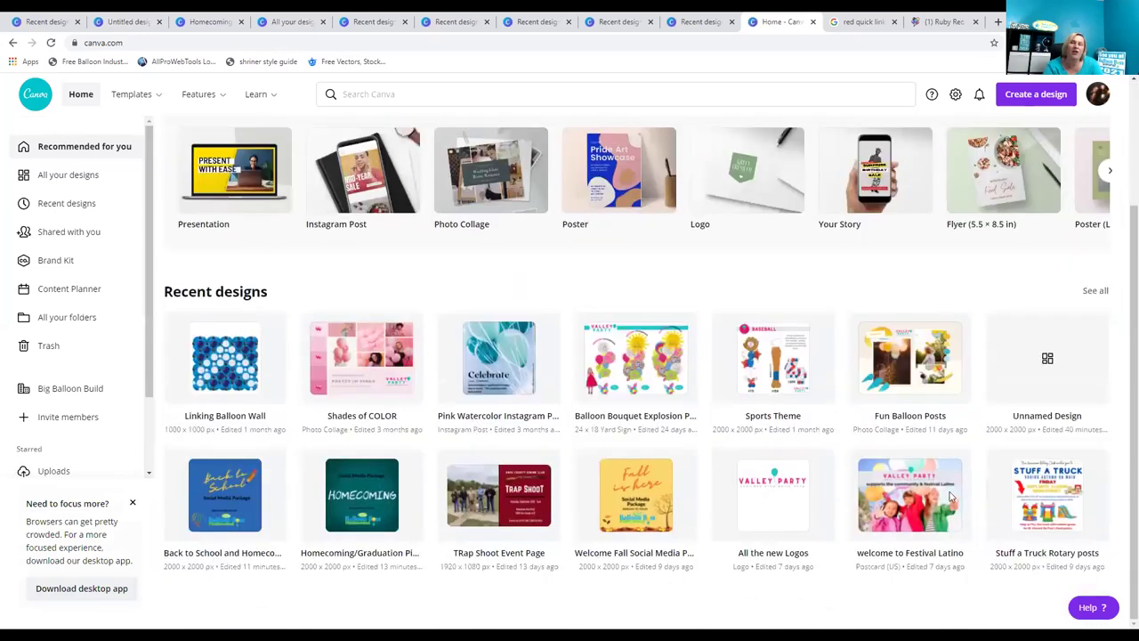
click(638, 503)
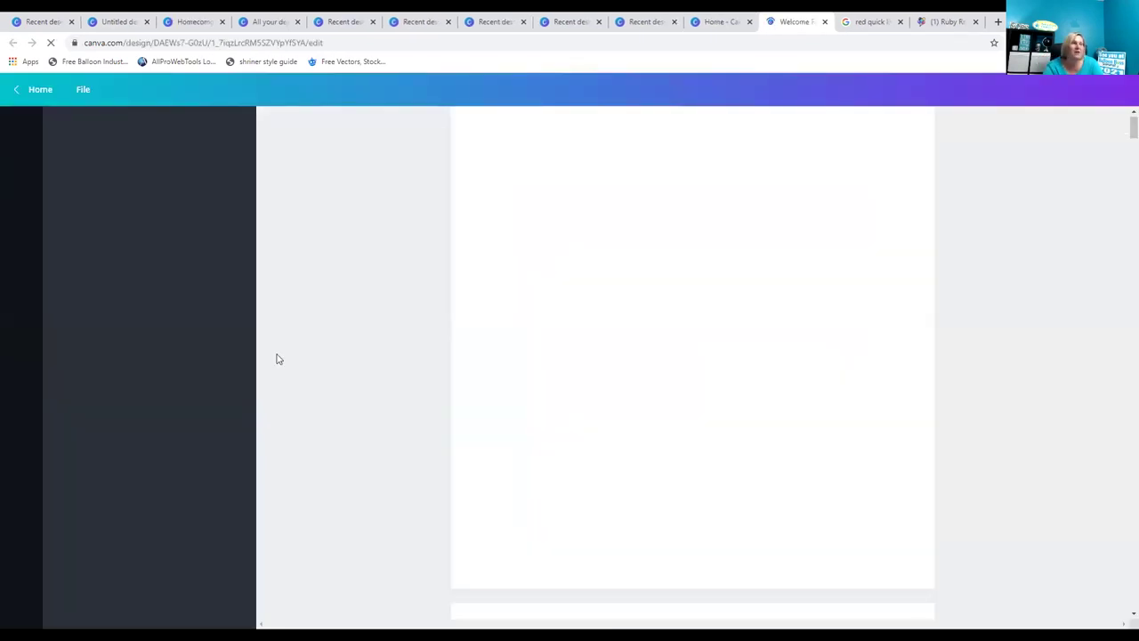
Return to the home page and open the Baby Shower Social Media Package from the full list of recent designs.
click(35, 90)
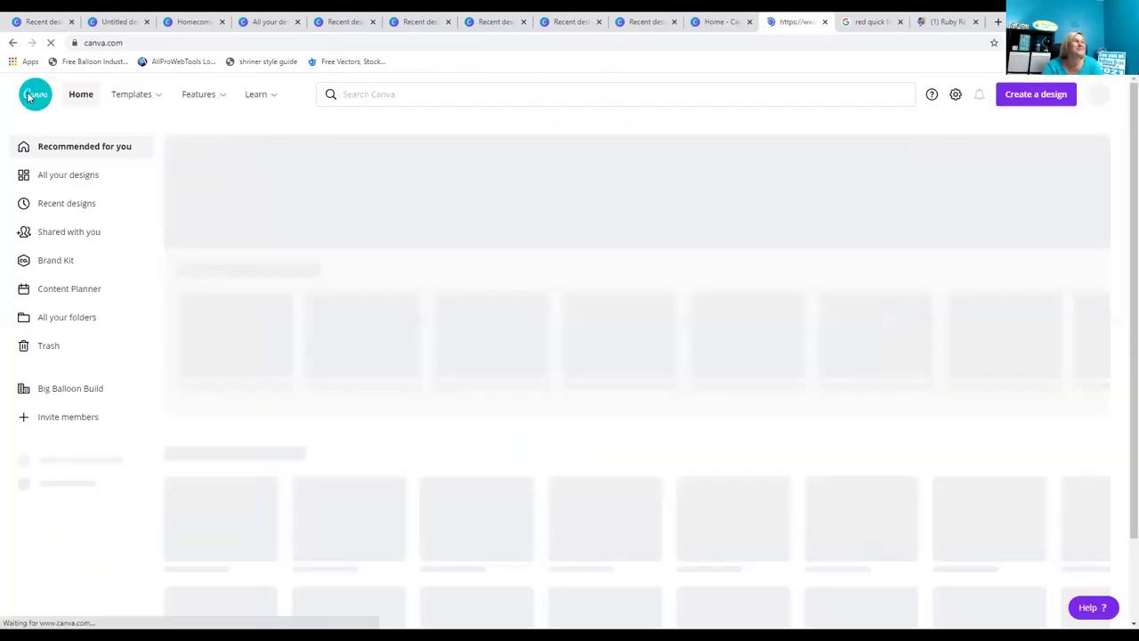
scroll(761, 343, down, 2)
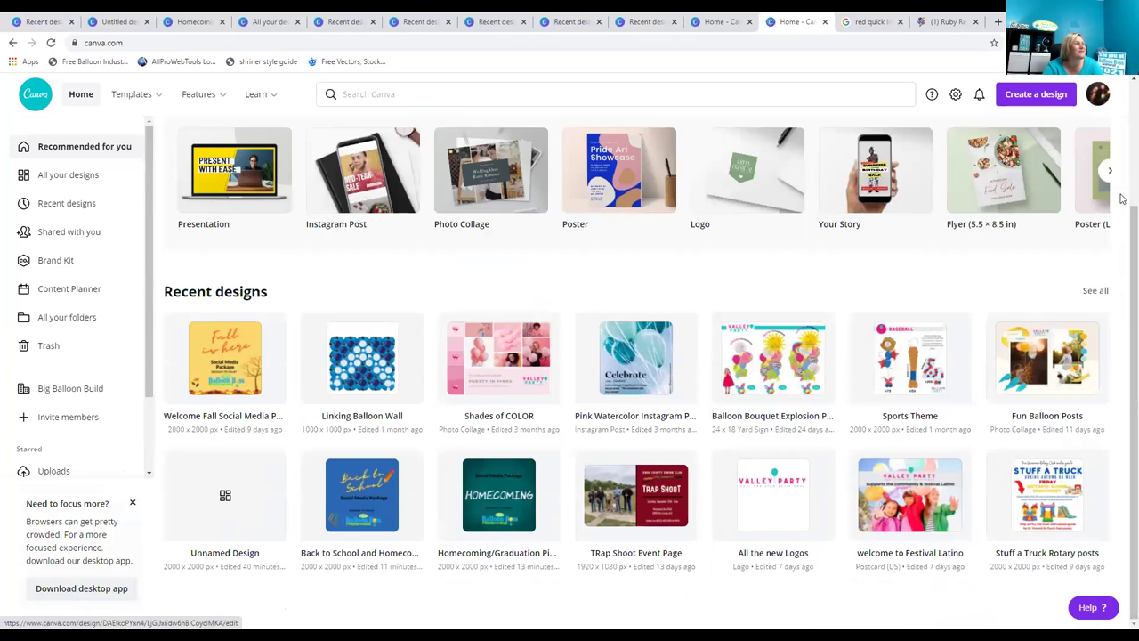
scroll(1122, 236, up, 2)
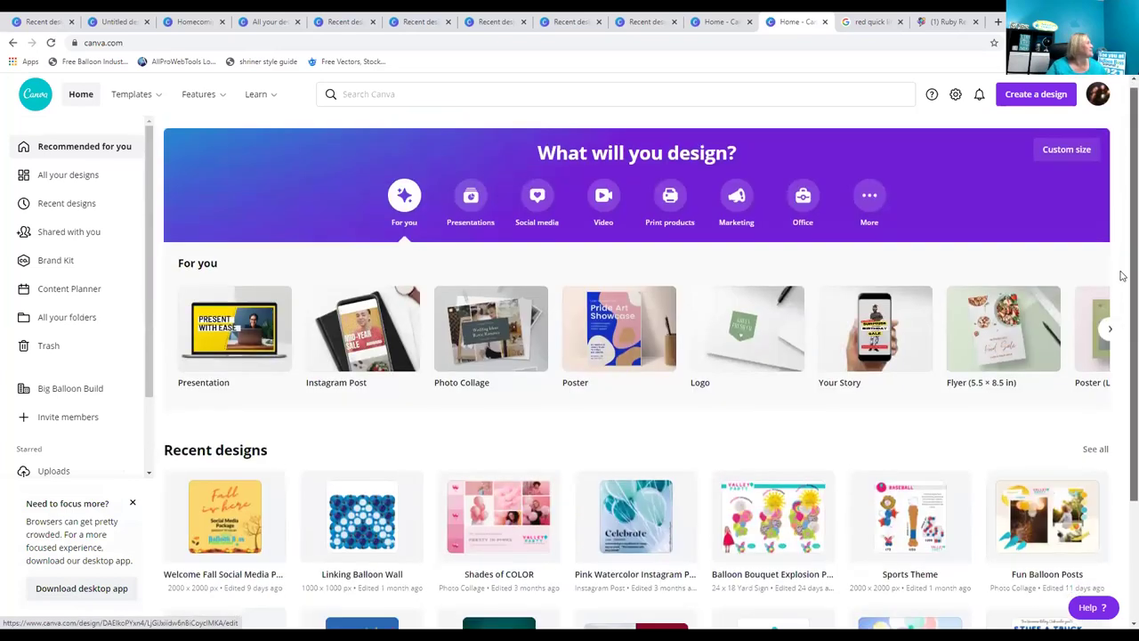
scroll(1121, 258, down, 2)
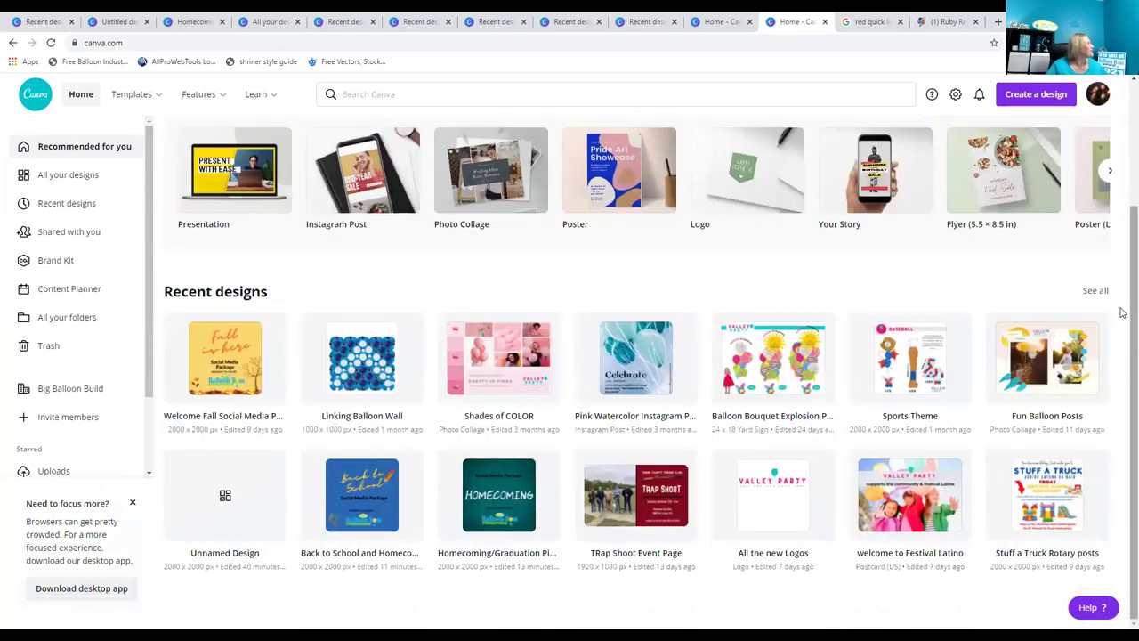
scroll(1122, 185, up, 2)
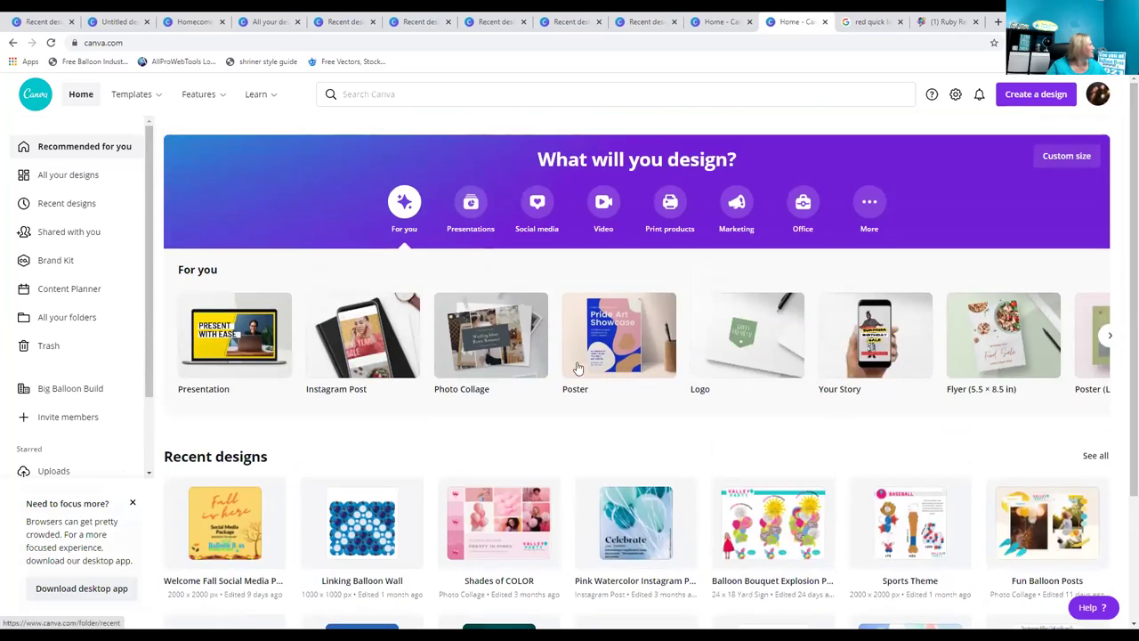
key(alt+Left)
scroll(562, 394, down, 4)
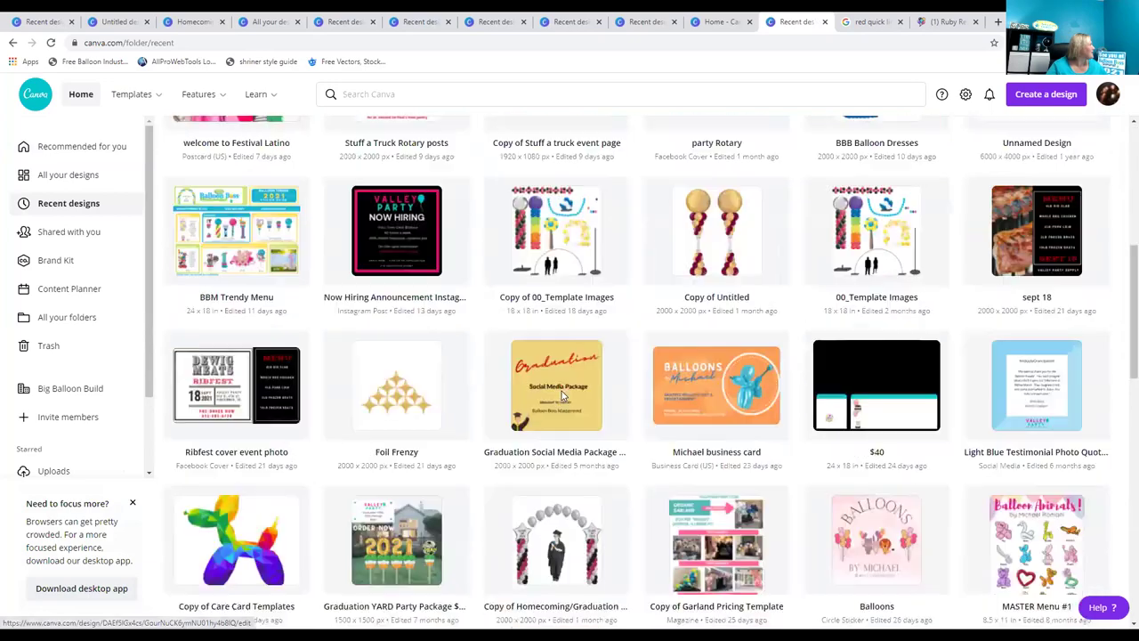
scroll(561, 394, down, 1)
scroll(562, 394, down, 5)
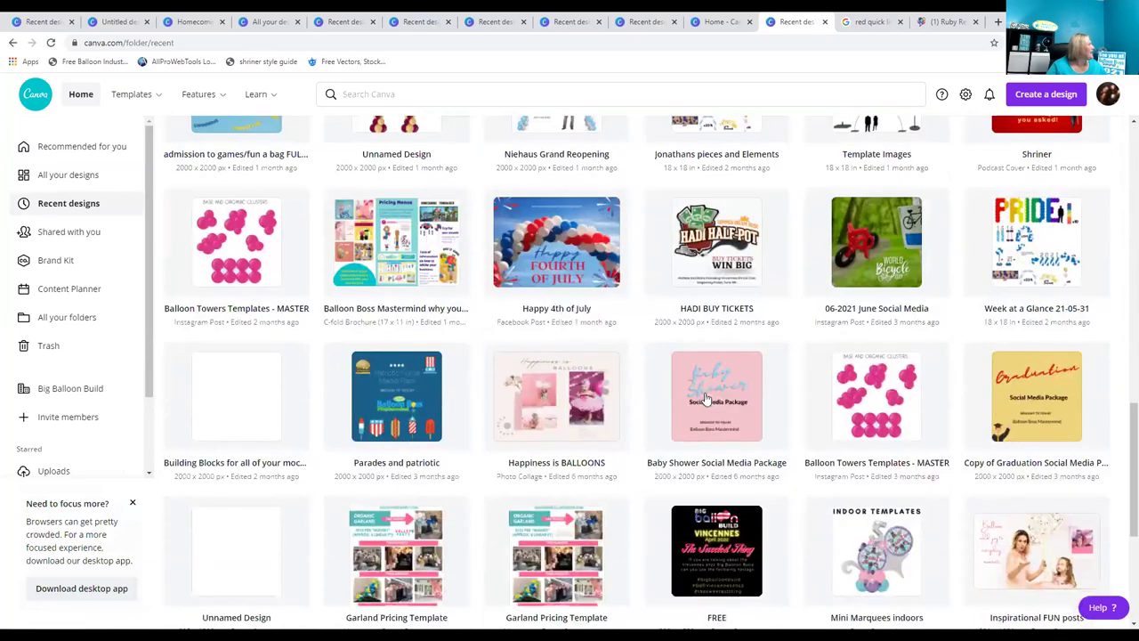
click(719, 397)
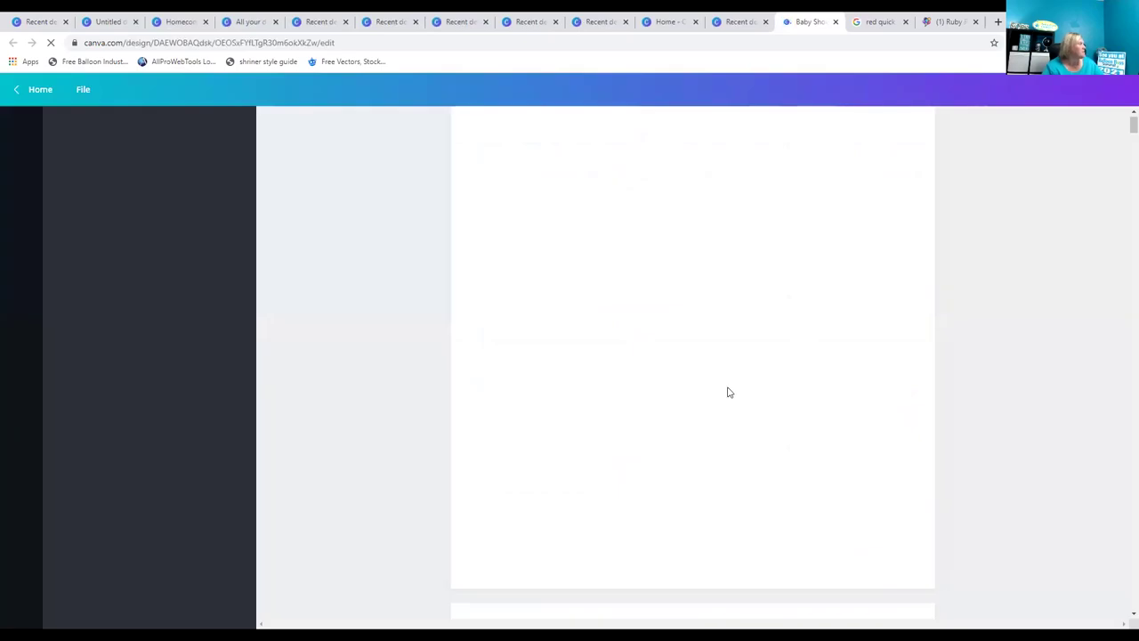
Look through the Baby Shower package's opening pages, from the title page to the door wreath, demi arch, yard and Baby Pedestals designs on page 8.
scroll(935, 405, down, 5)
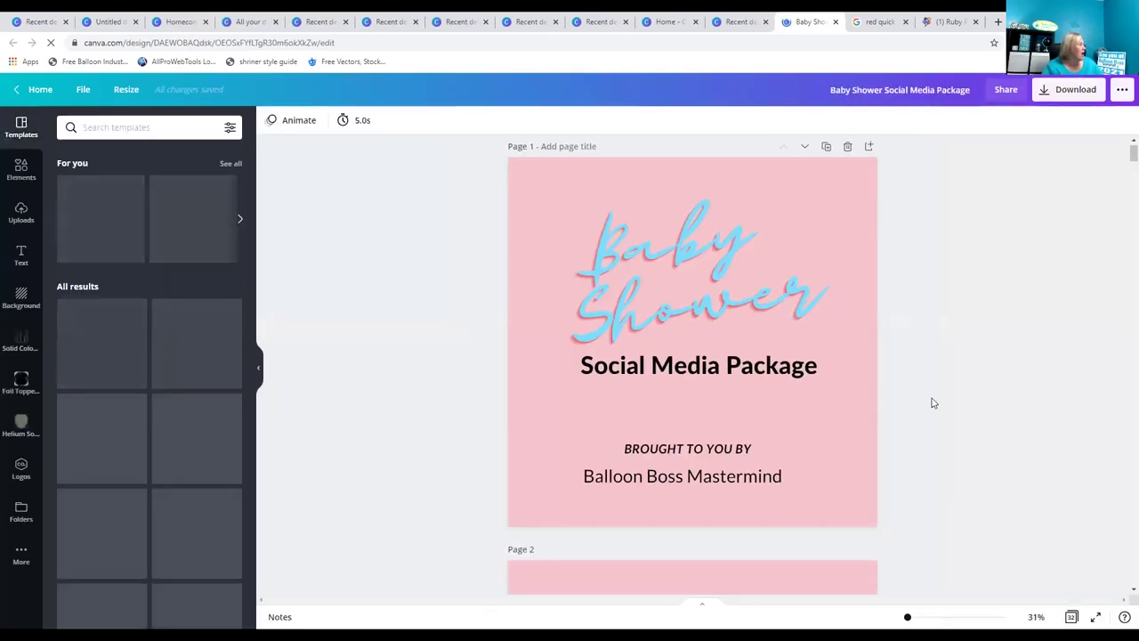
scroll(960, 416, down, 5)
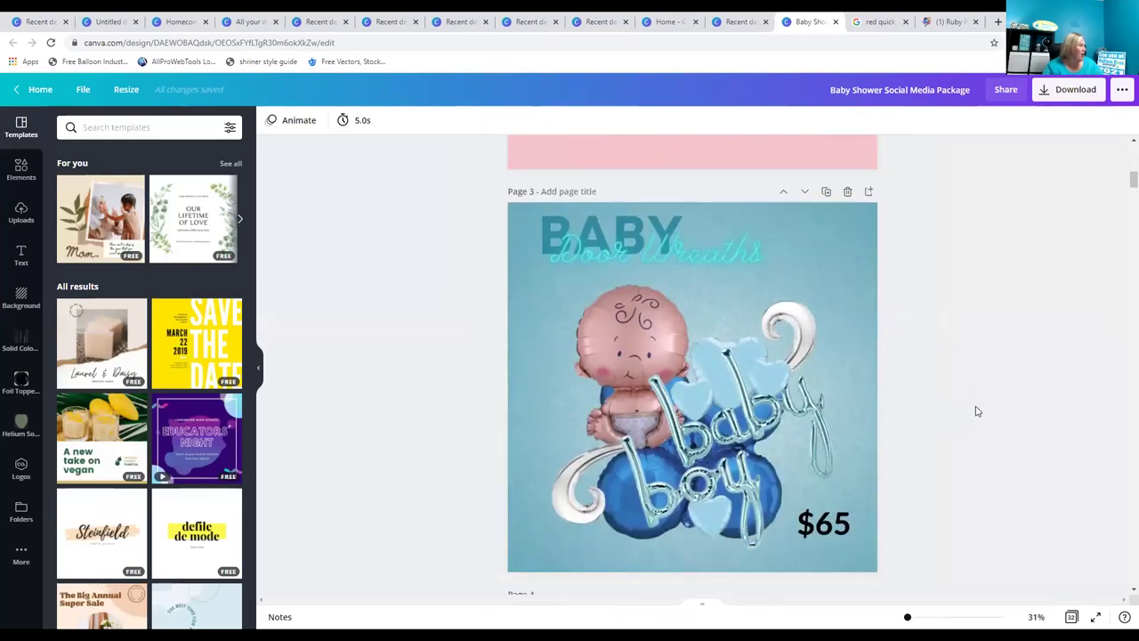
scroll(974, 410, down, 2)
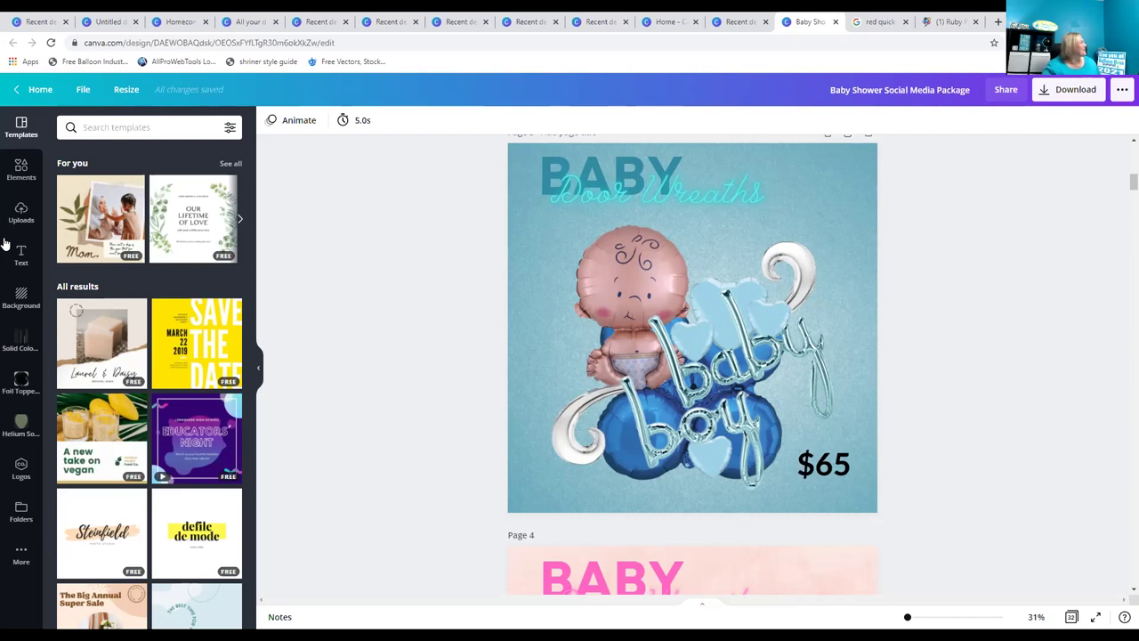
scroll(941, 294, down, 3)
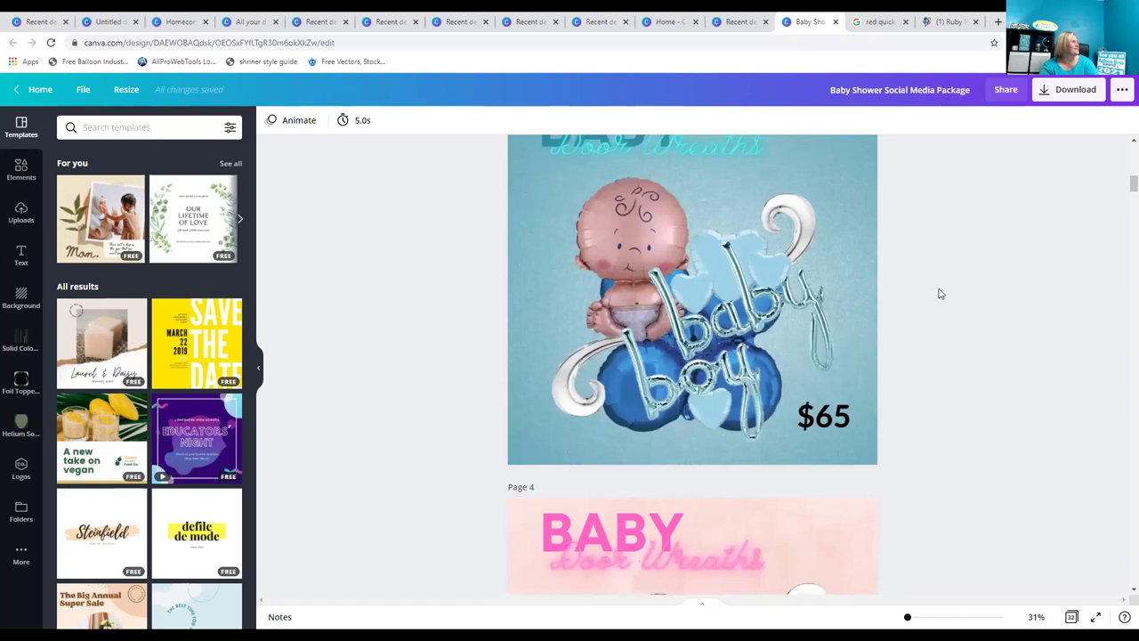
scroll(941, 294, down, 7)
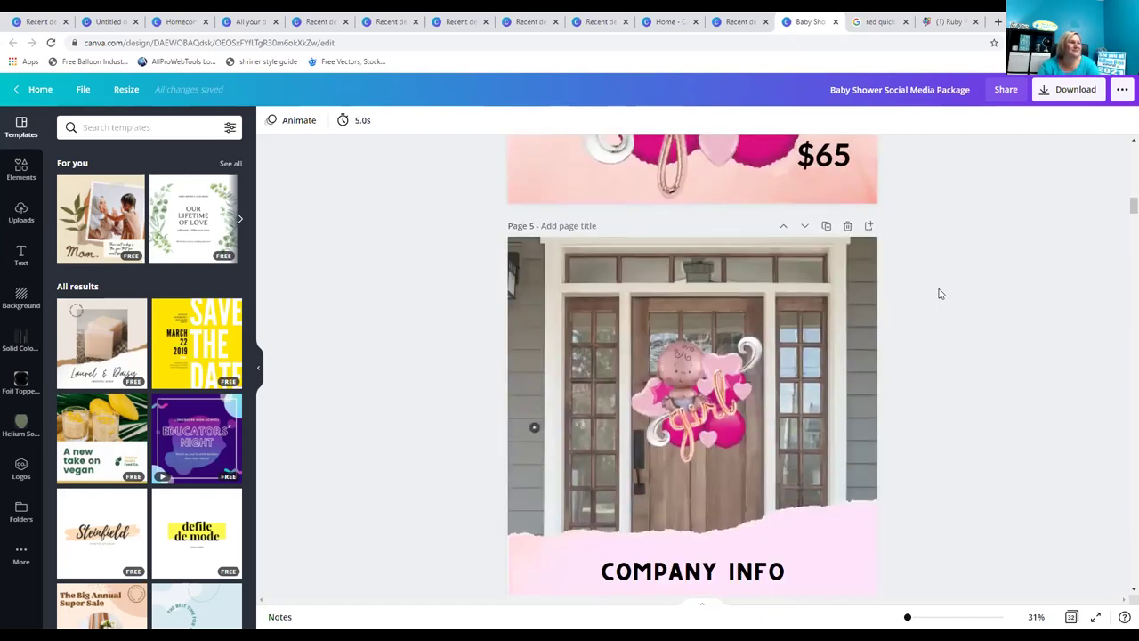
scroll(940, 294, down, 6)
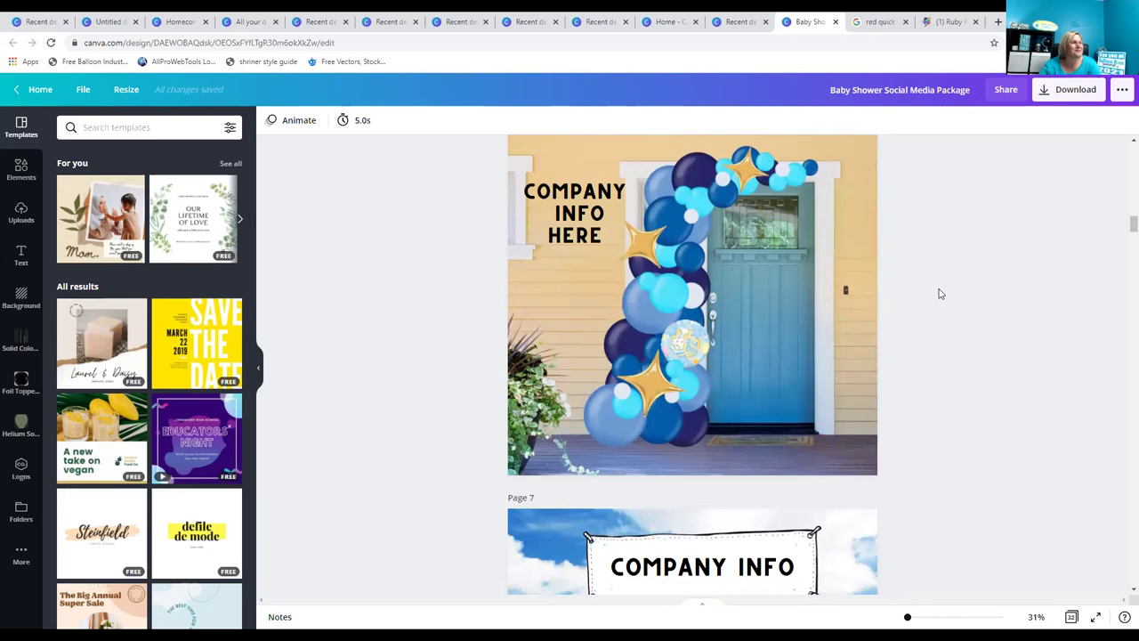
scroll(1032, 361, down, 2)
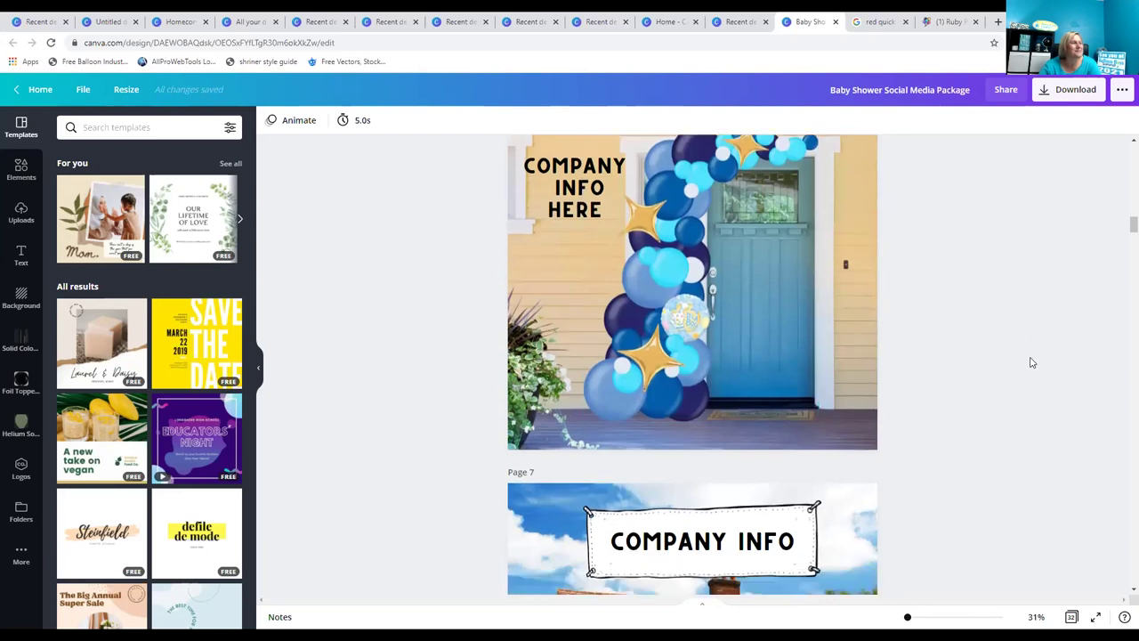
scroll(1032, 362, down, 5)
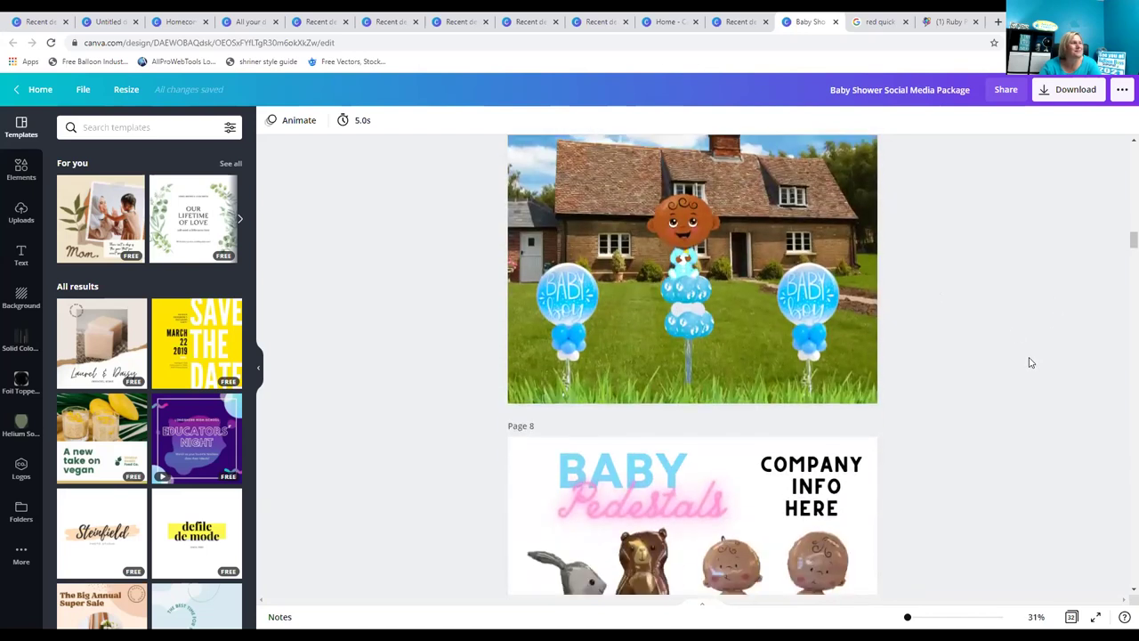
scroll(1031, 363, down, 3)
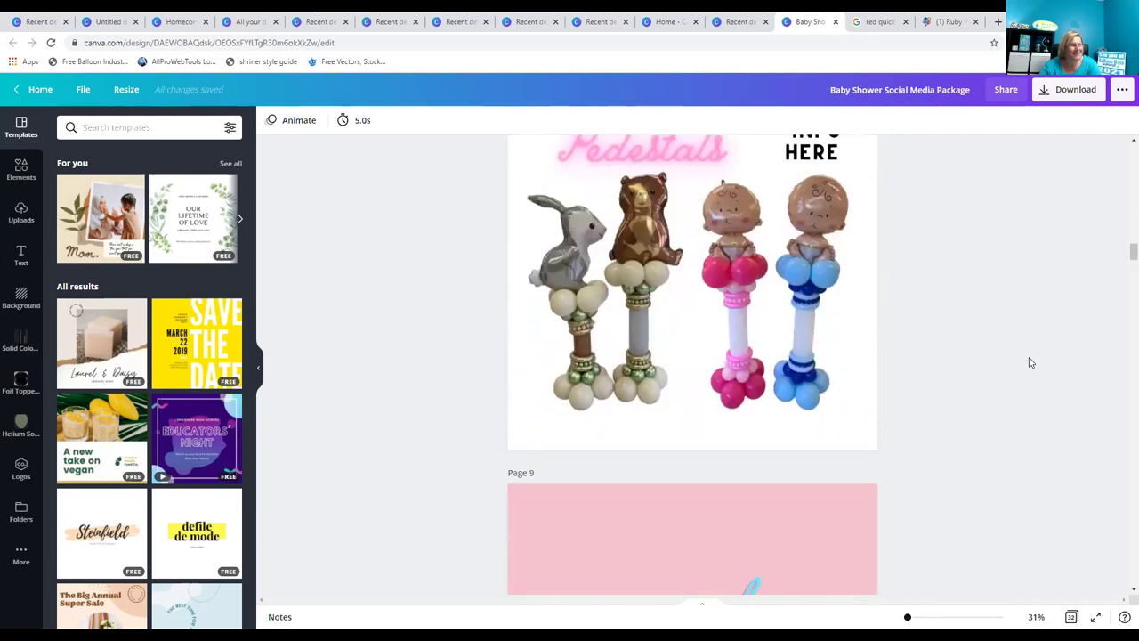
Examine the "Create your own" section on pages 9 to 12, comparing the balloon options offered for door wreaths and bee decor.
scroll(1030, 362, down, 1)
scroll(1030, 362, down, 2)
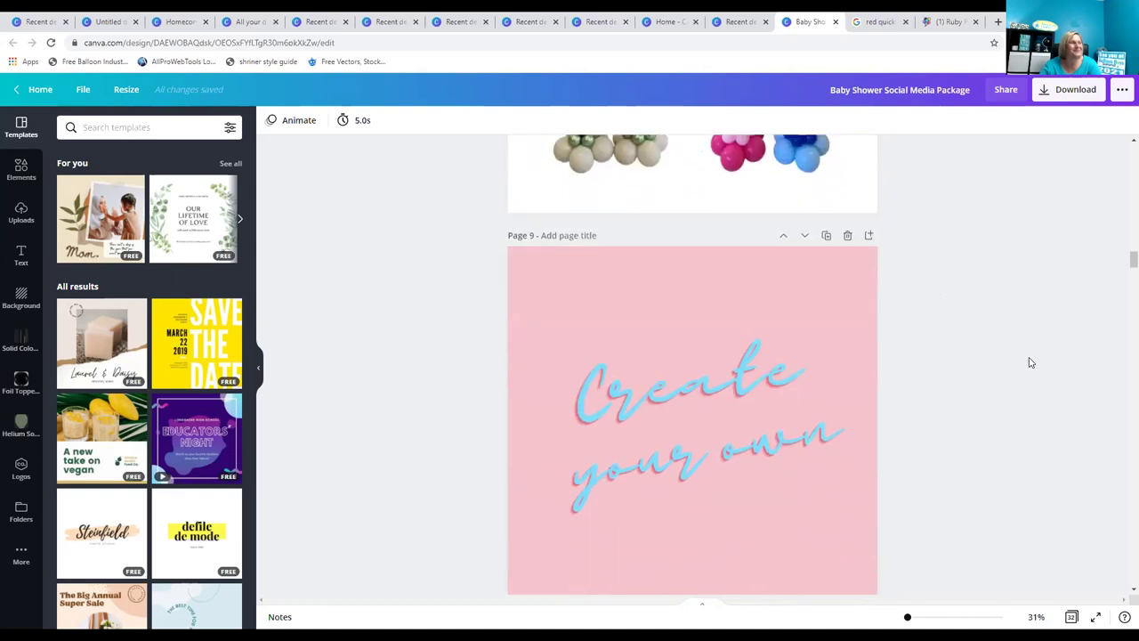
scroll(1031, 362, down, 4)
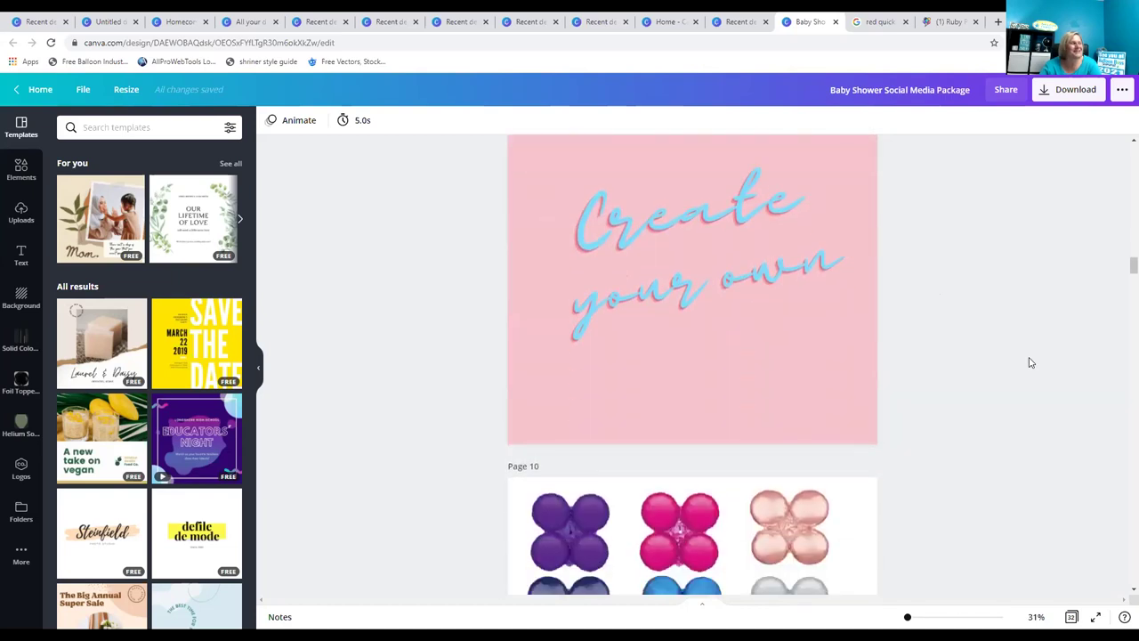
scroll(1030, 363, down, 4)
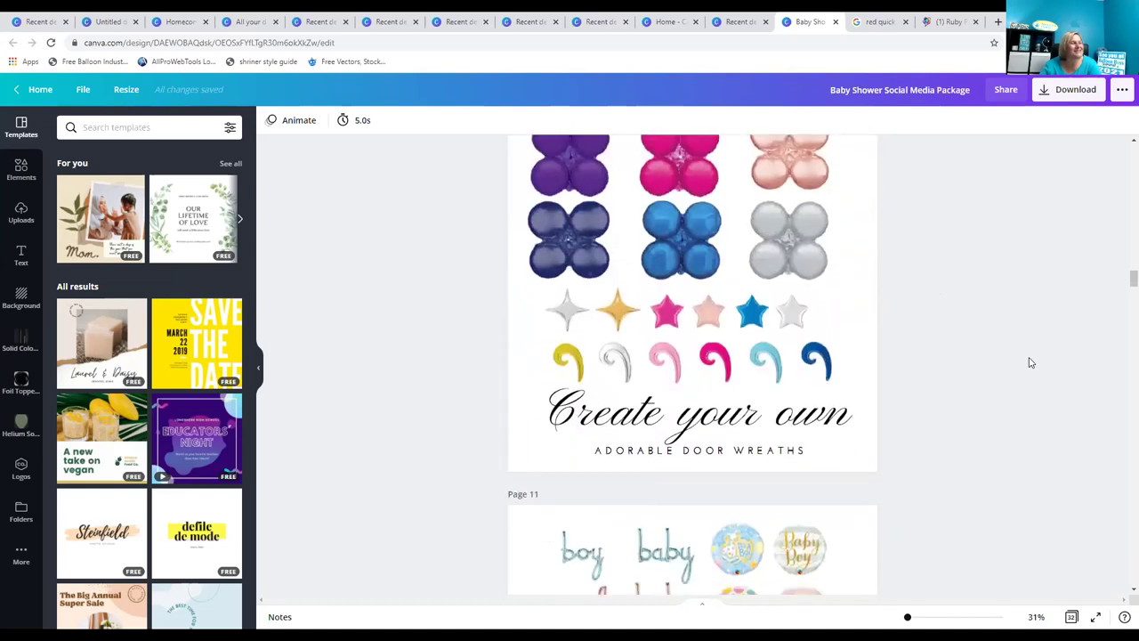
scroll(1030, 362, down, 1)
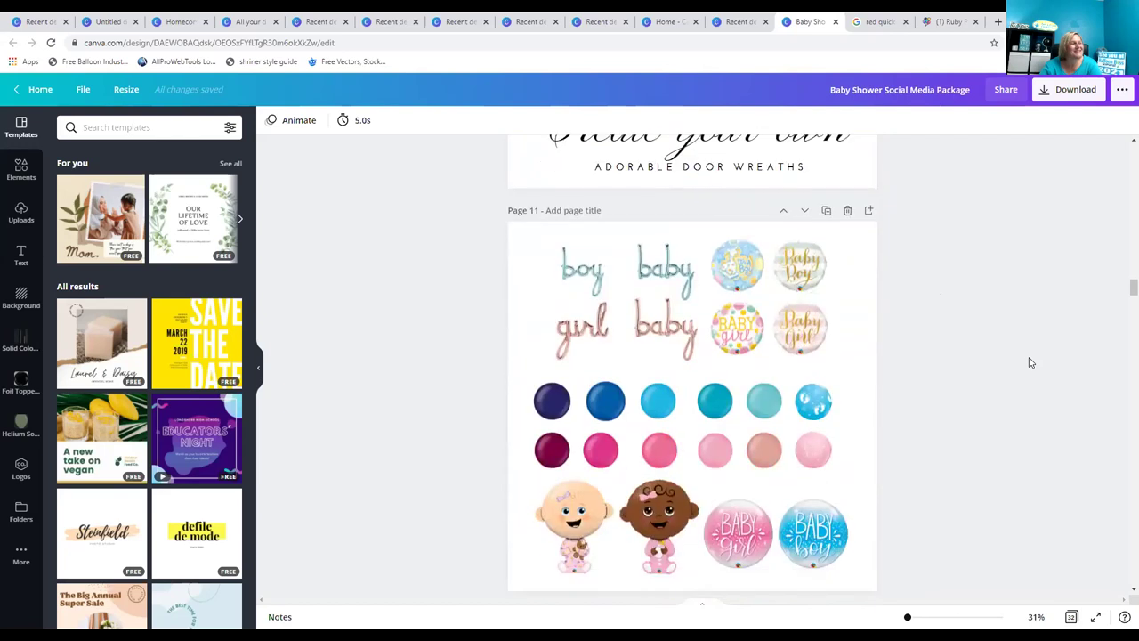
scroll(1030, 363, up, 1)
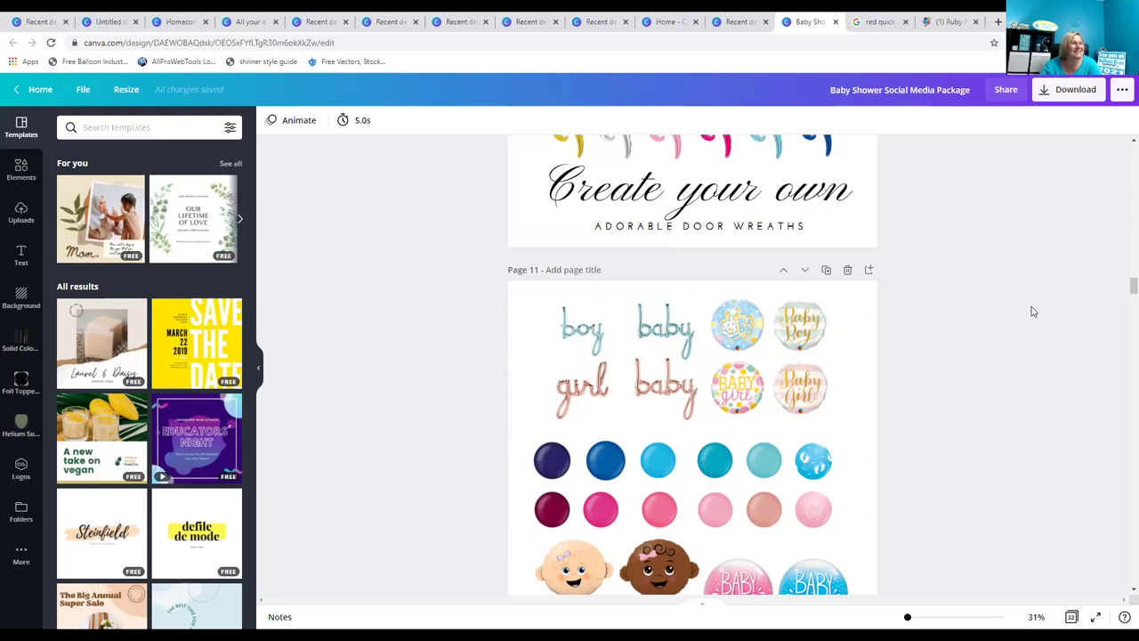
scroll(1005, 343, down, 2)
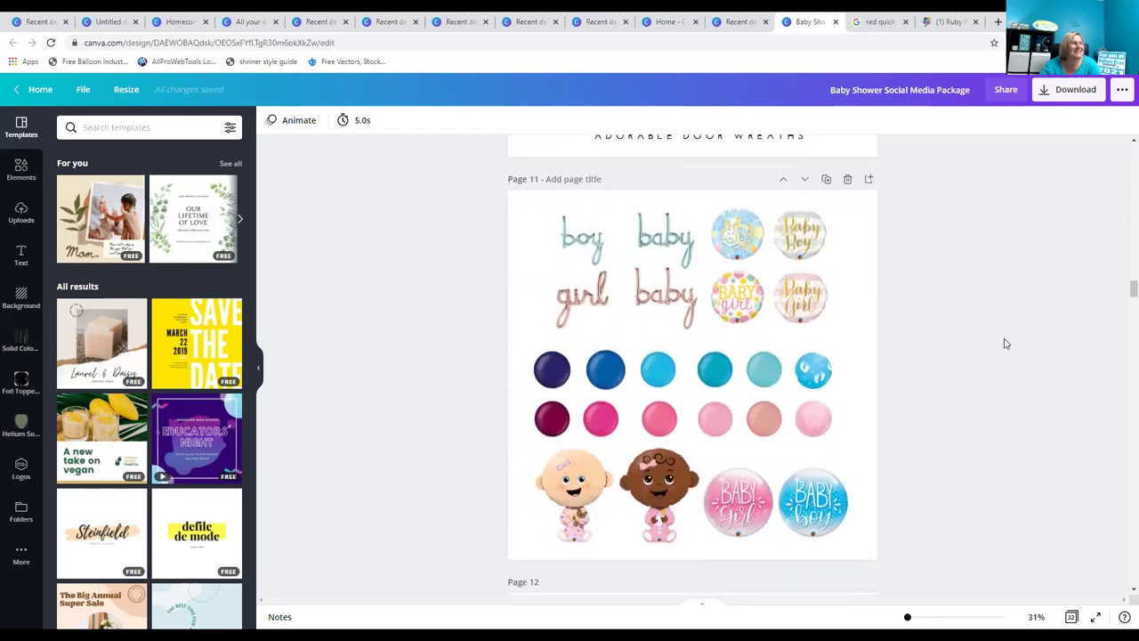
scroll(958, 313, up, 2)
scroll(790, 232, down, 2)
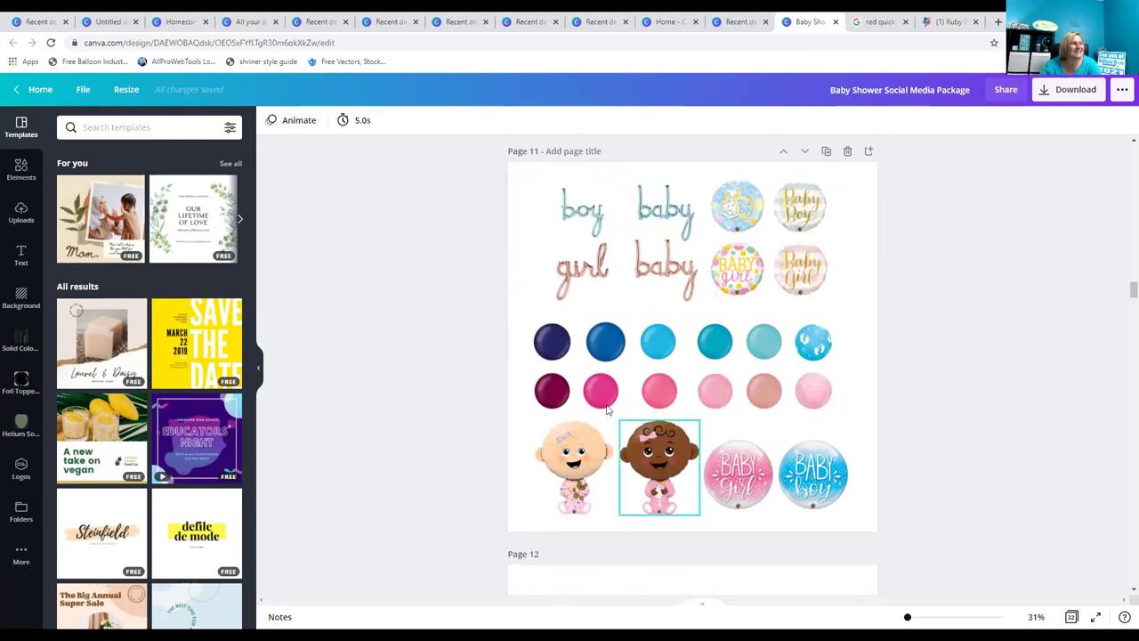
scroll(1012, 341, down, 5)
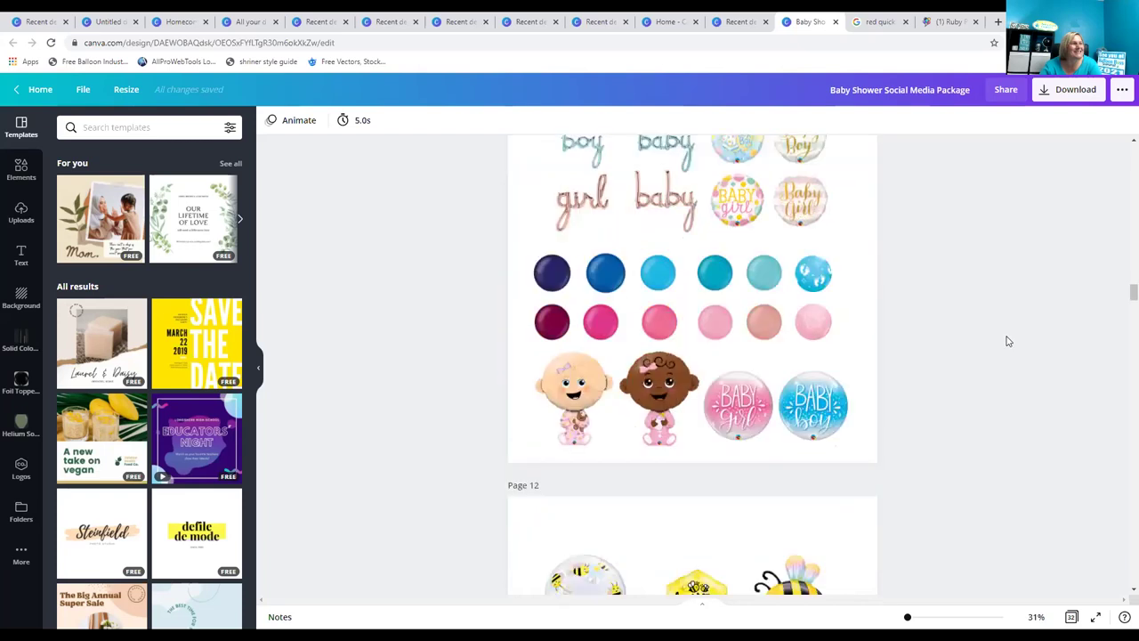
Review the Sample Menu section, reading the item prices on the "It's a Boy" and "It's a Girl" pages.
scroll(1006, 340, down, 8)
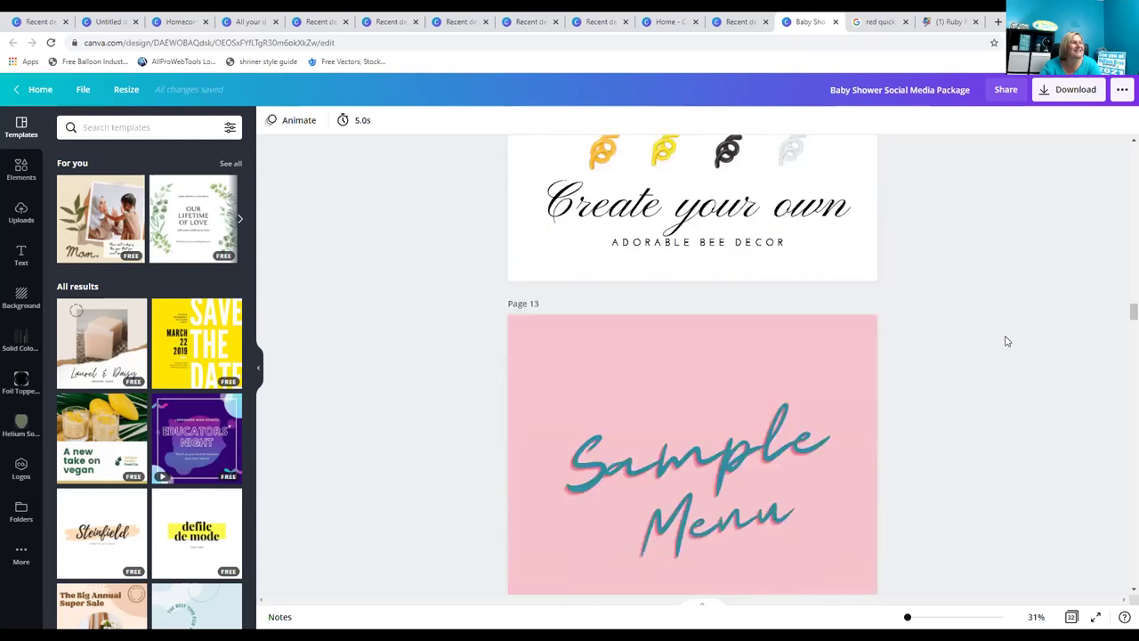
scroll(1007, 341, down, 5)
scroll(887, 191, up, 2)
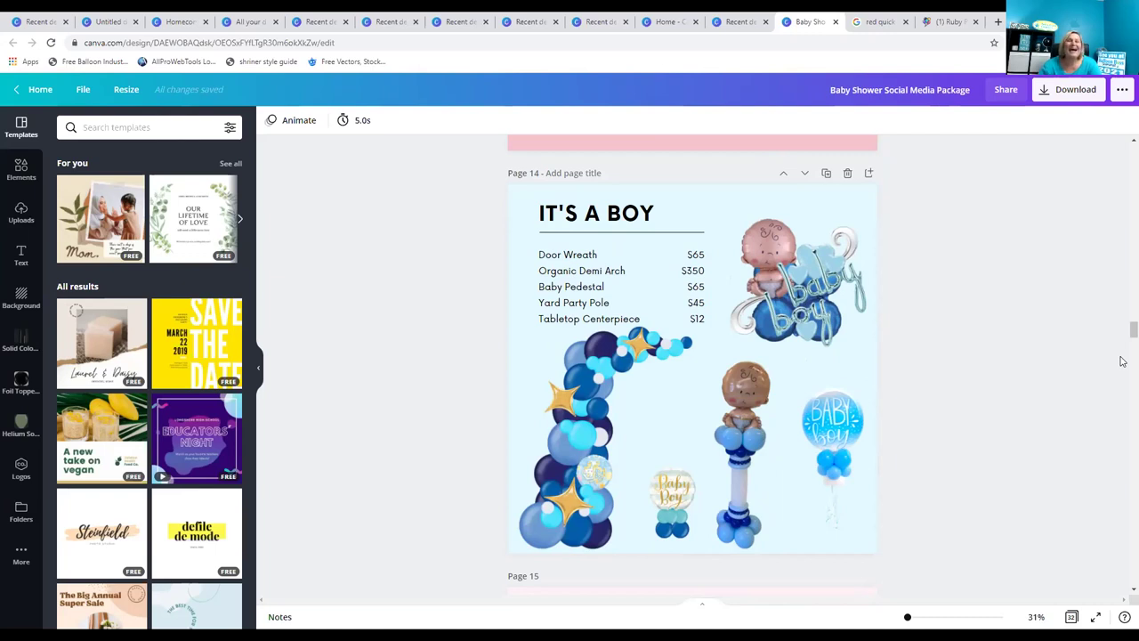
scroll(1123, 389, down, 2)
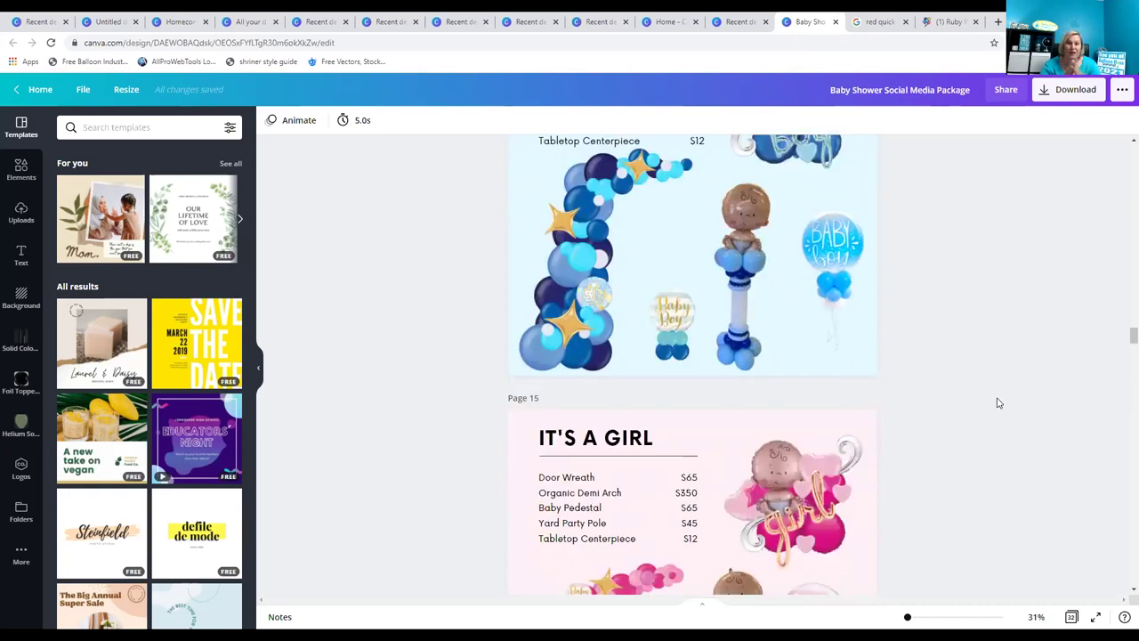
scroll(998, 396, down, 4)
Look through the social media posts on pages 16 to 24, from the baby shower column sale to the boy and girl announcements.
scroll(998, 390, down, 5)
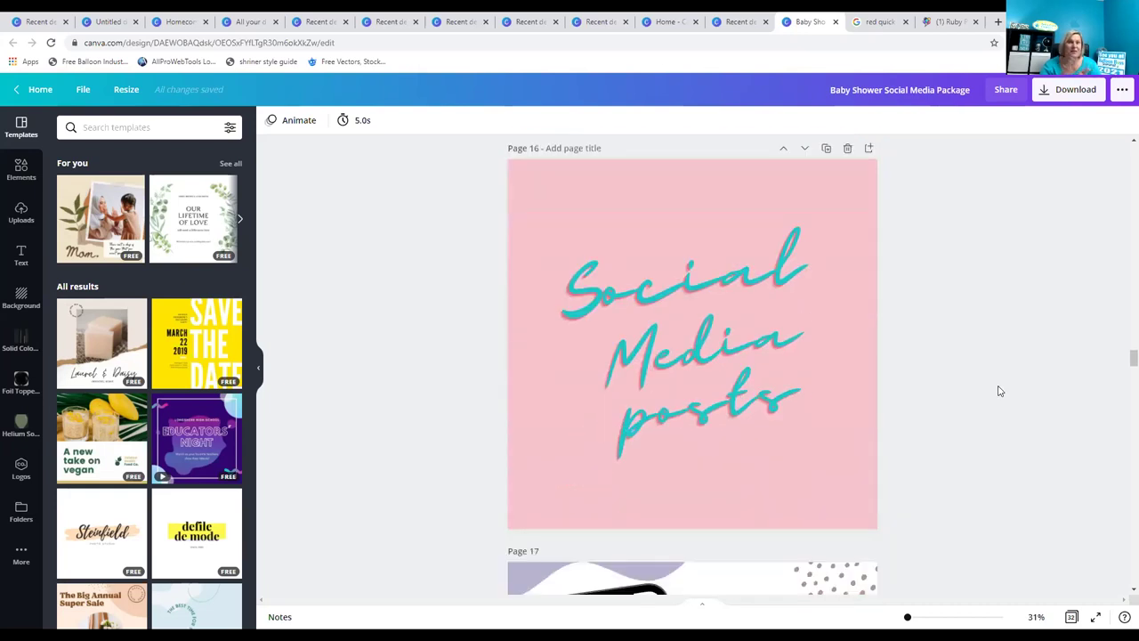
scroll(998, 390, down, 5)
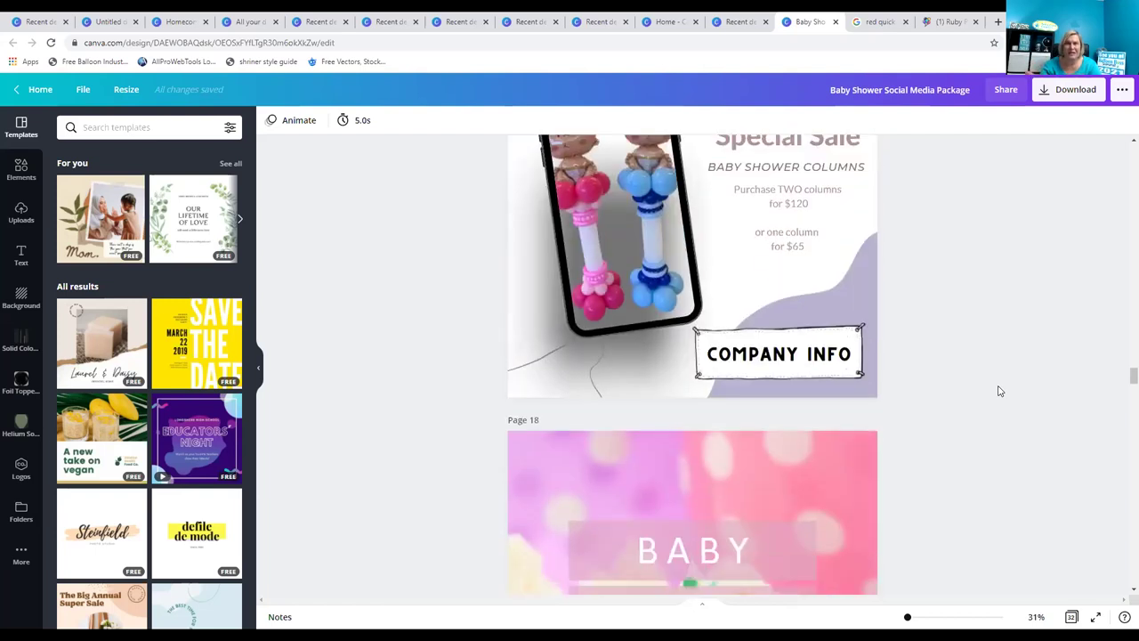
scroll(998, 391, down, 1)
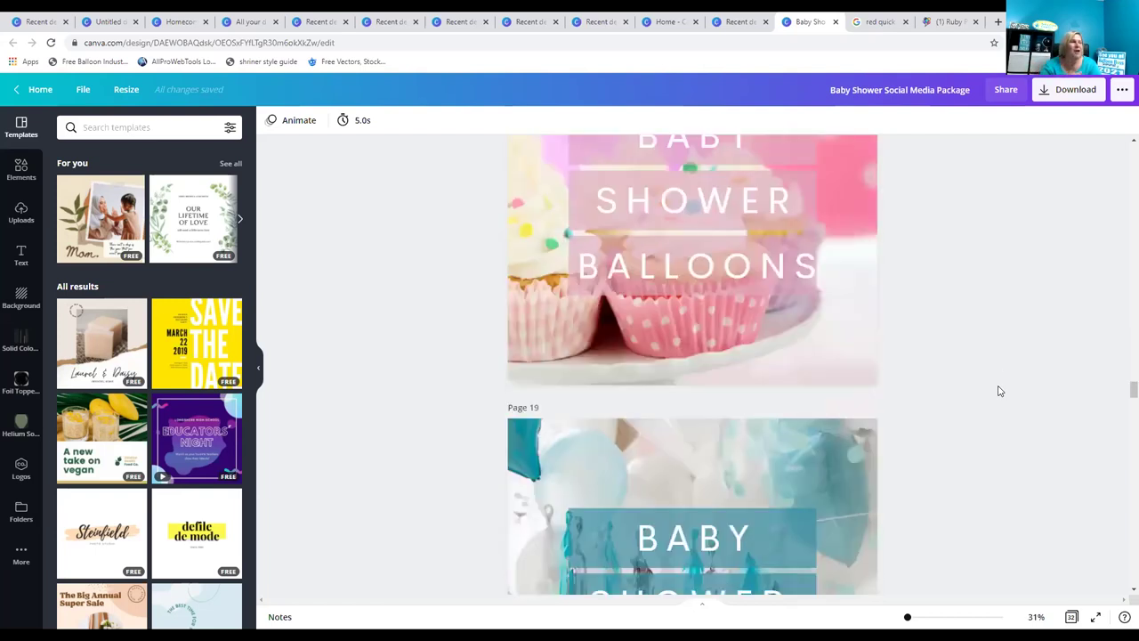
scroll(998, 390, down, 6)
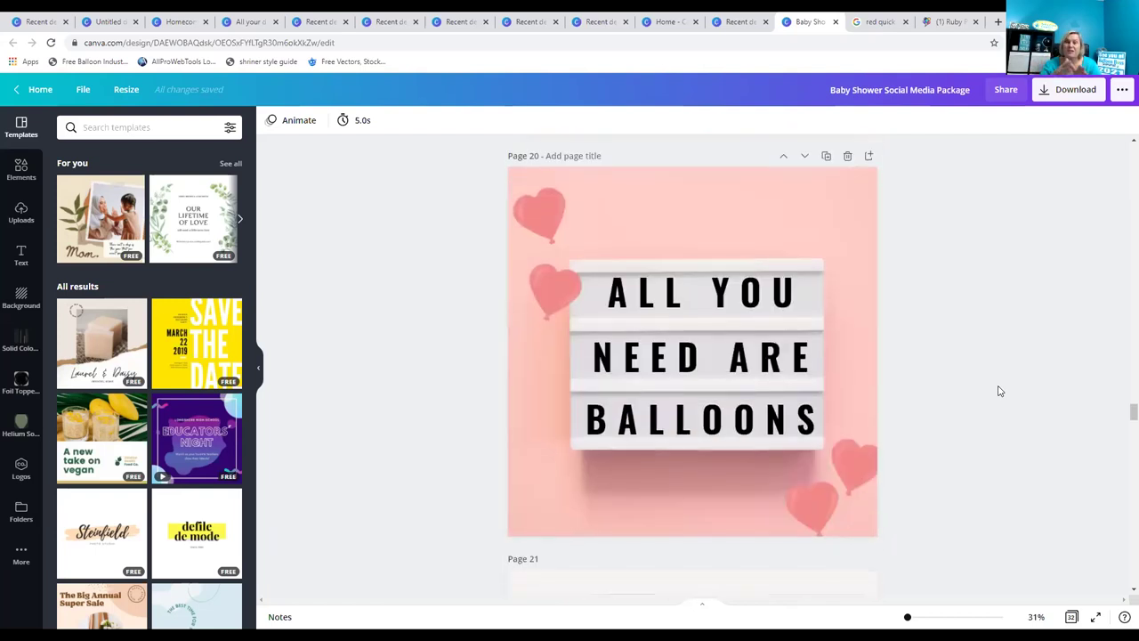
scroll(998, 391, down, 3)
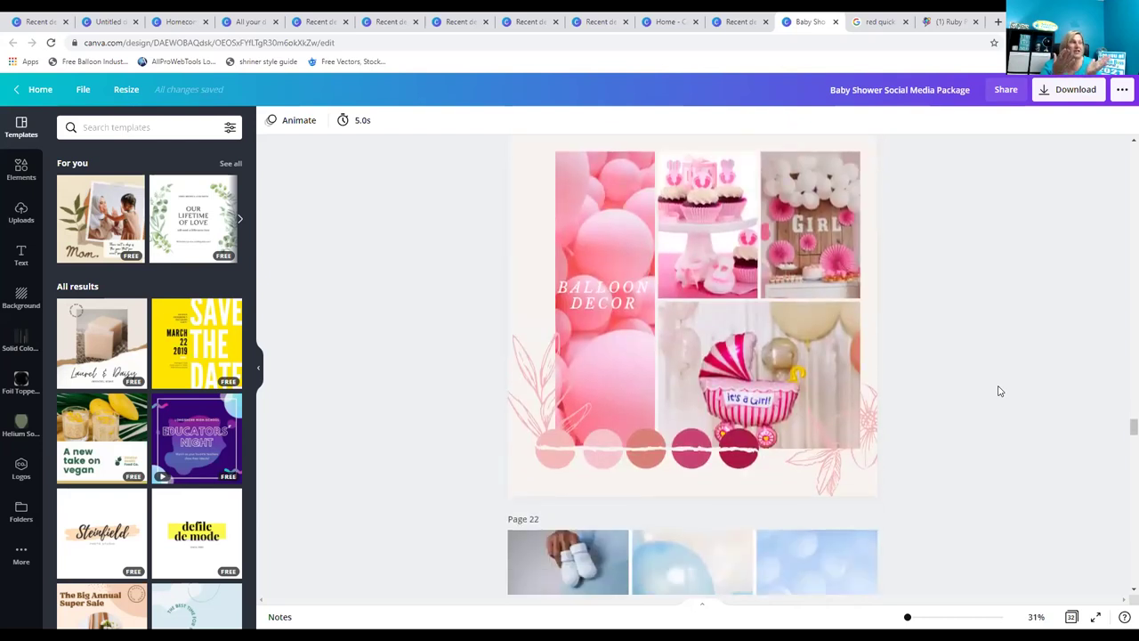
scroll(998, 391, down, 3)
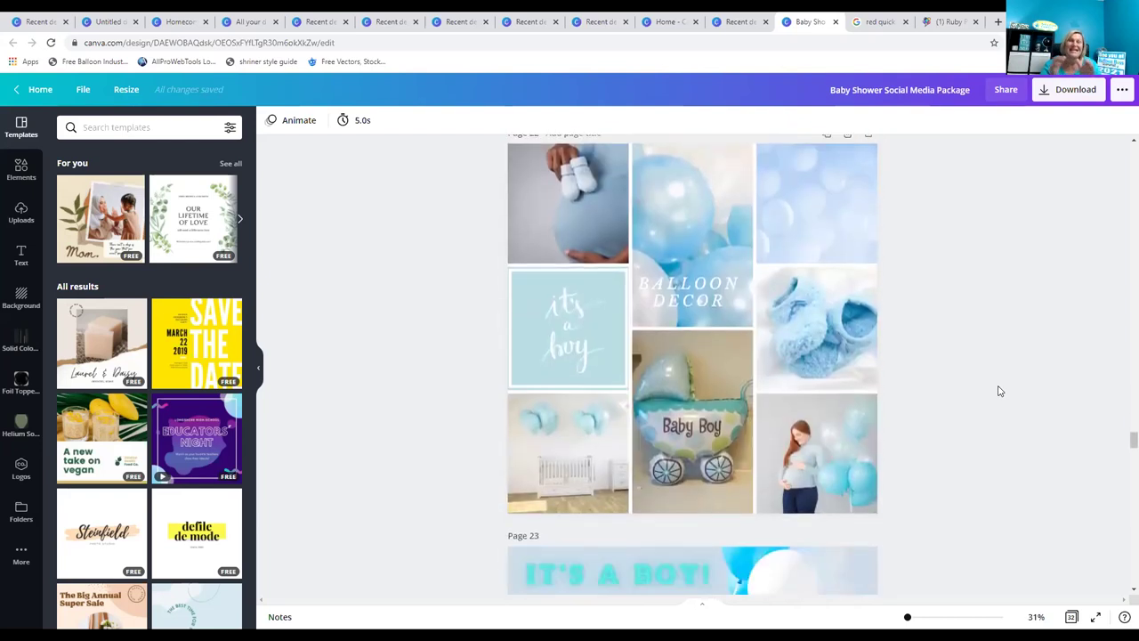
scroll(999, 390, down, 2)
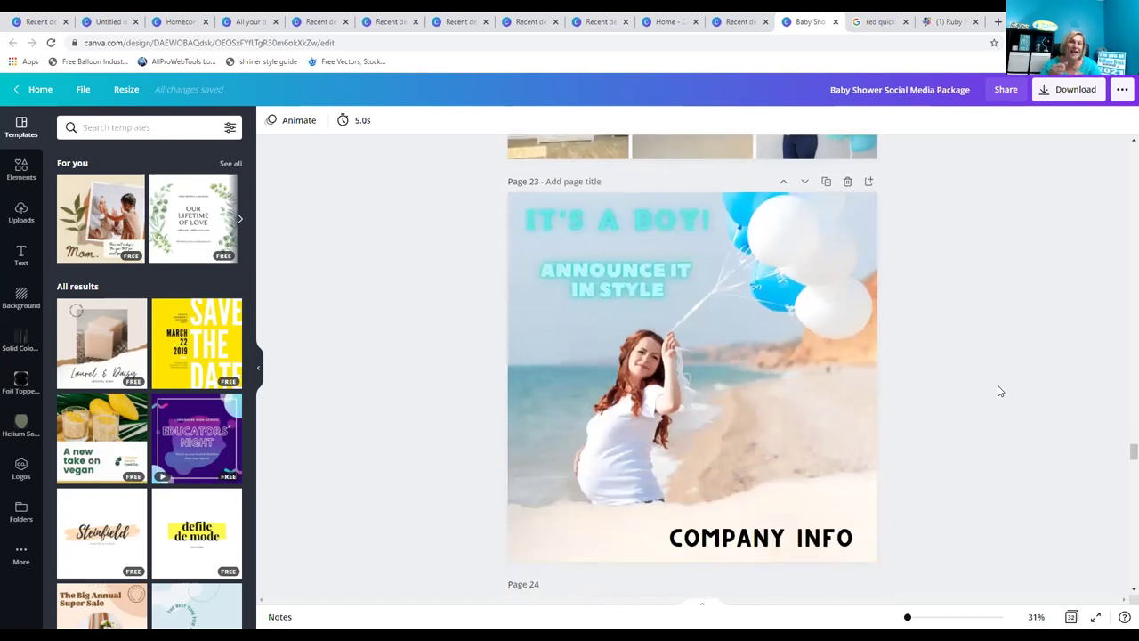
scroll(999, 391, down, 2)
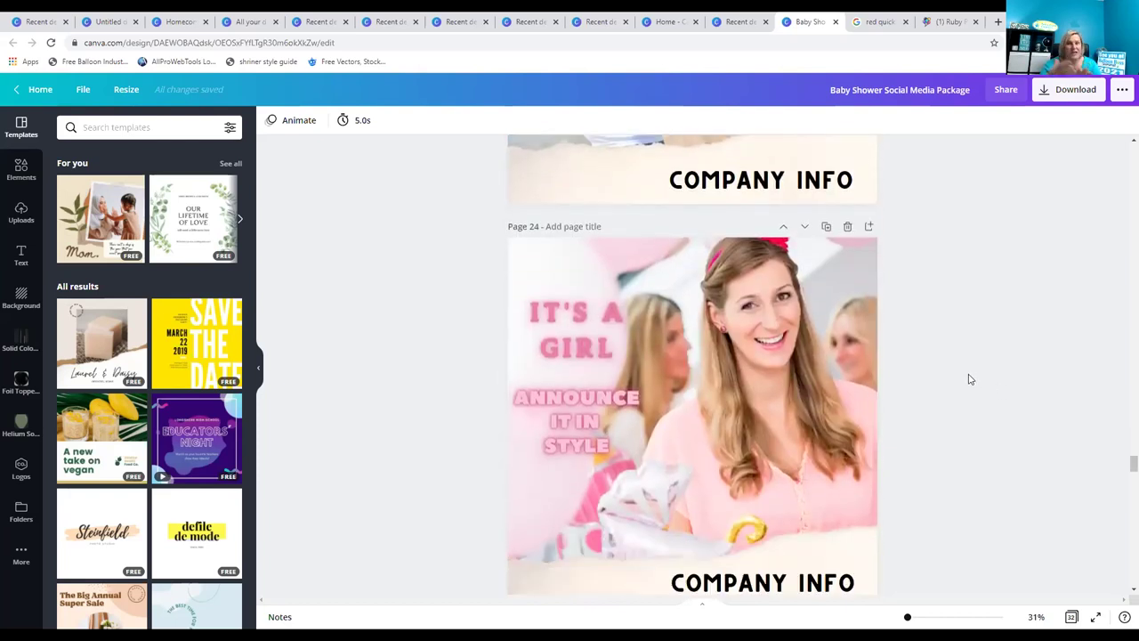
Examine the remaining social media posts on pages 25 to 31, including the Congrats announcements, photo collages, booking post and Baby Shower Centerpieces.
scroll(971, 371, down, 1)
scroll(1001, 294, down, 2)
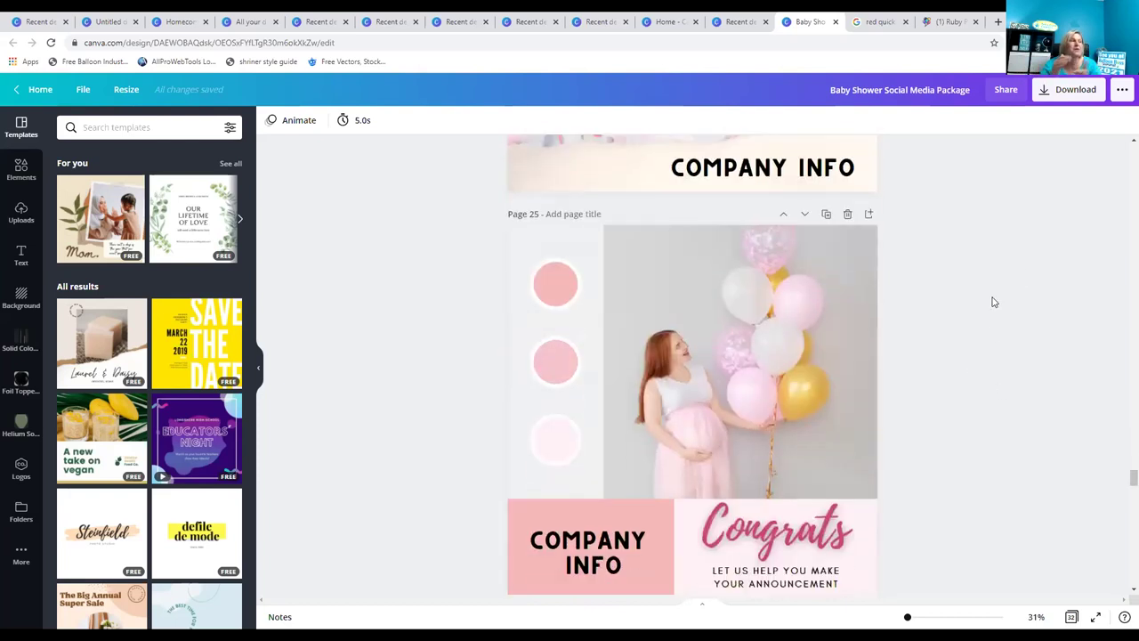
scroll(994, 303, down, 4)
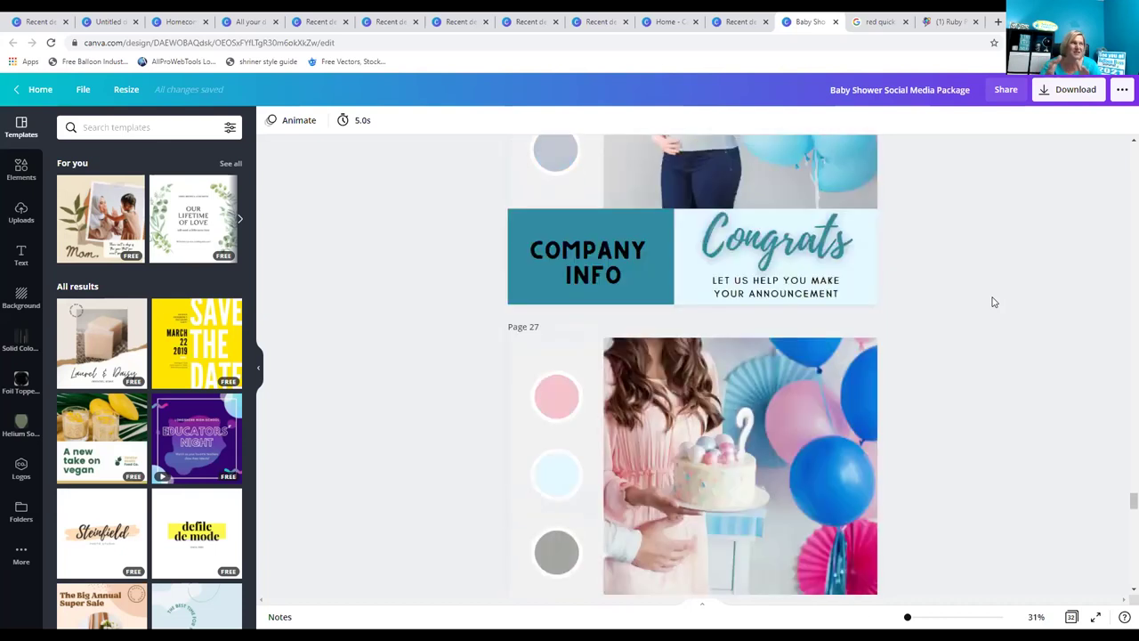
scroll(994, 303, down, 4)
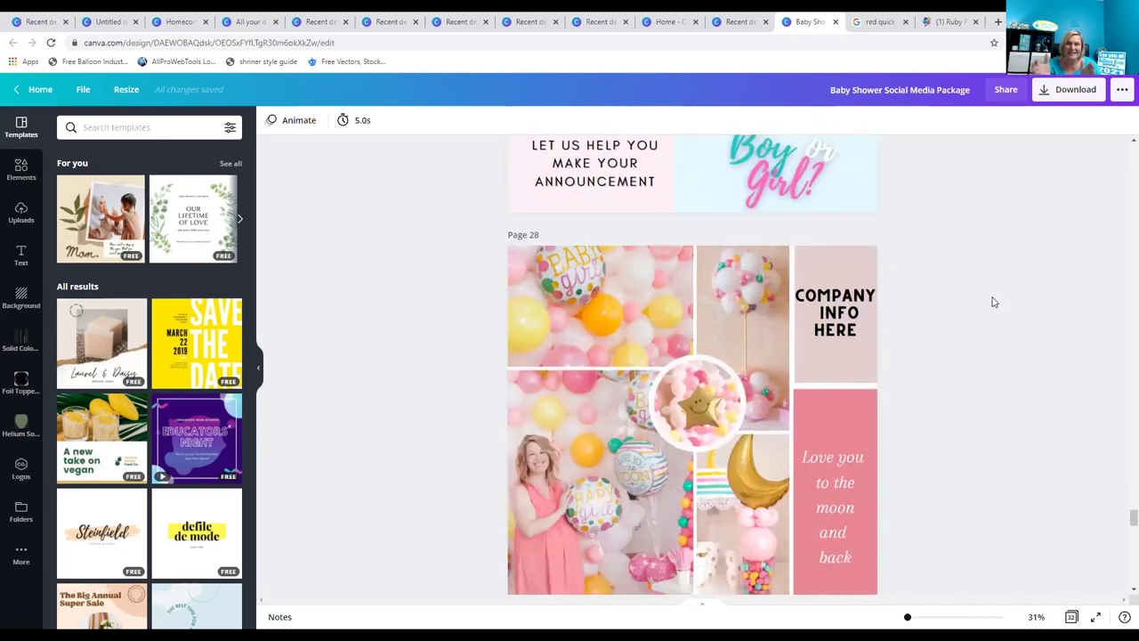
scroll(994, 302, down, 2)
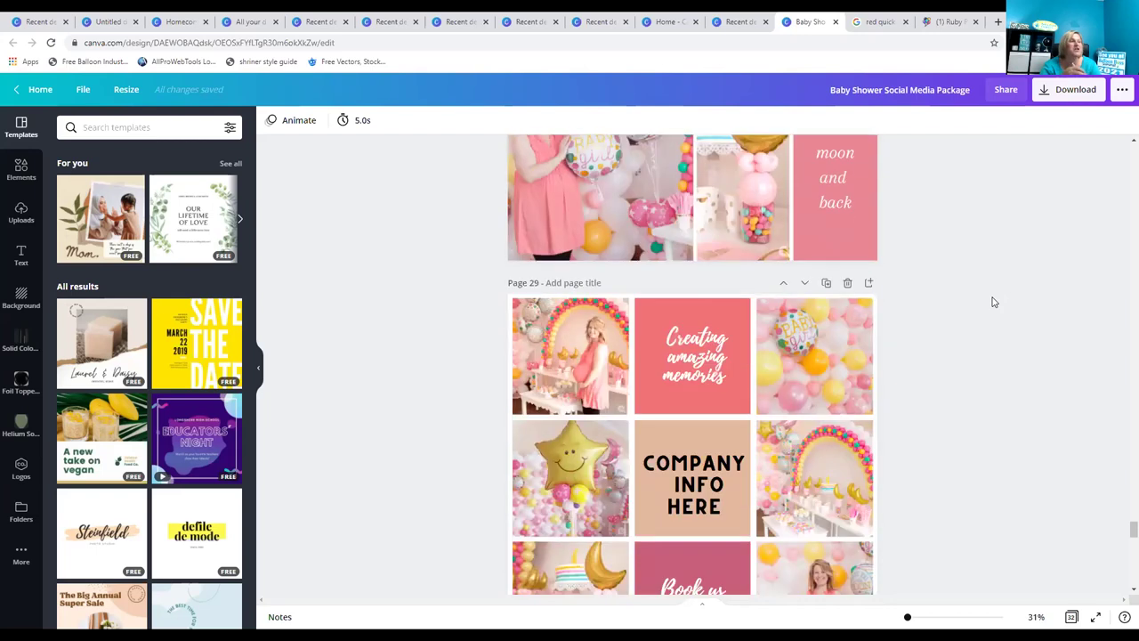
scroll(987, 301, up, 1)
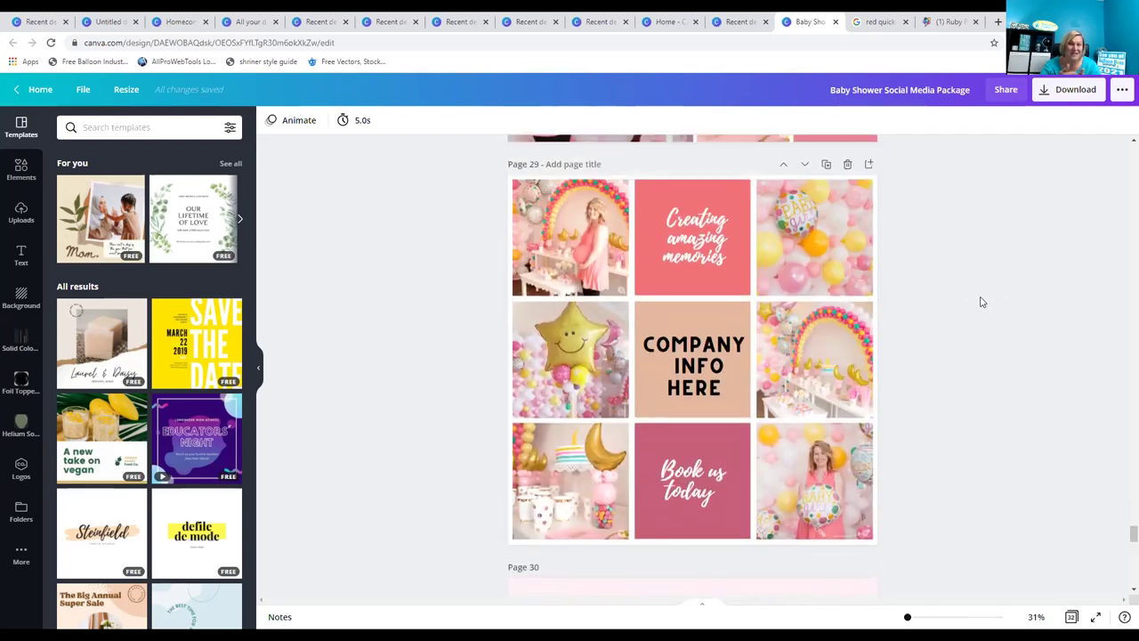
scroll(974, 300, down, 2)
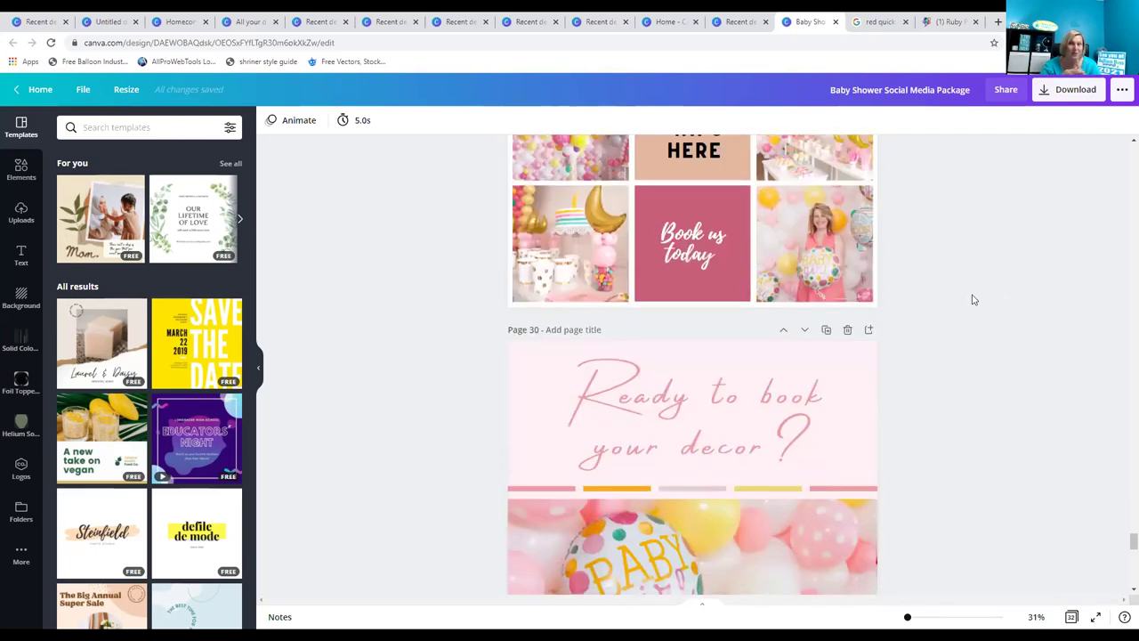
scroll(973, 300, down, 3)
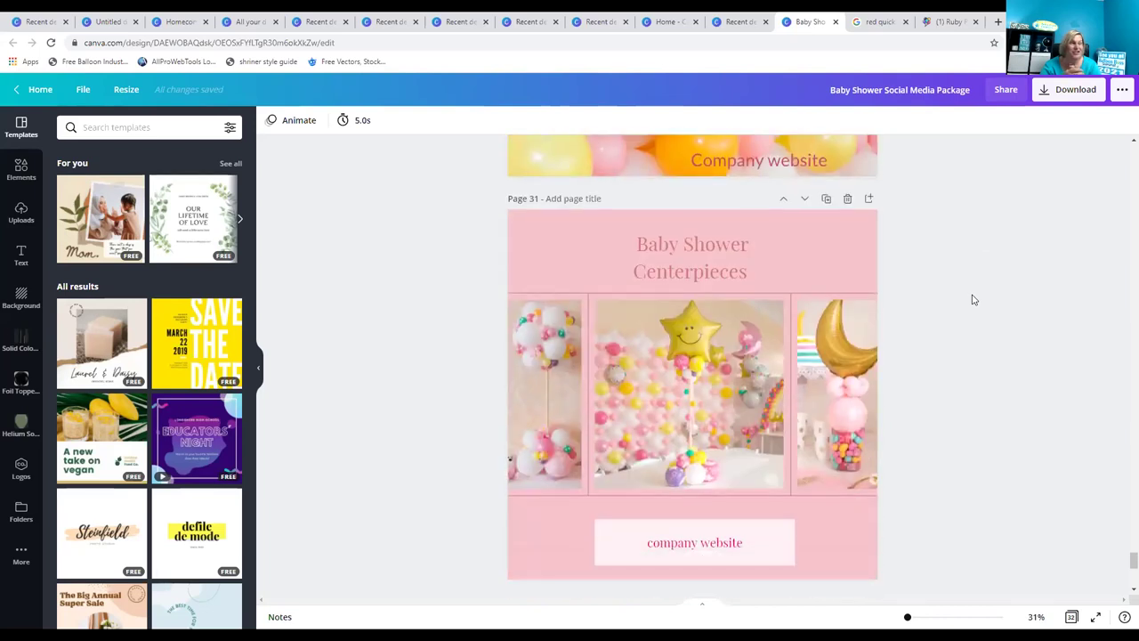
Look at the booking collage on page 32, then review the preceding social media posts back through the photo collages on pages 29 and 28.
scroll(974, 299, down, 3)
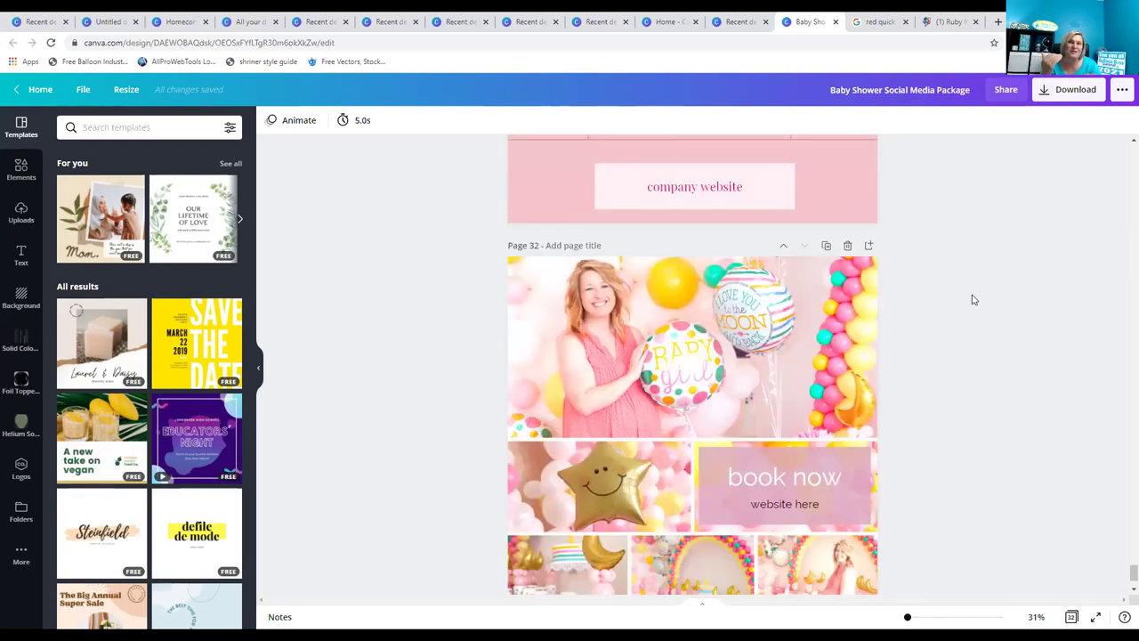
scroll(973, 300, up, 3)
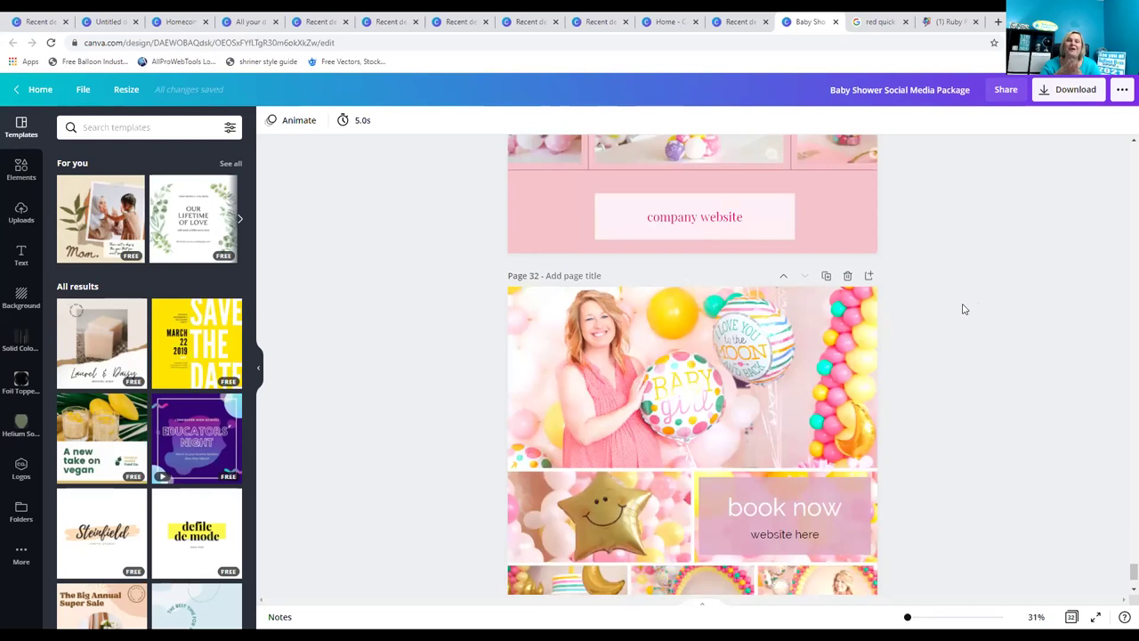
scroll(962, 309, up, 2)
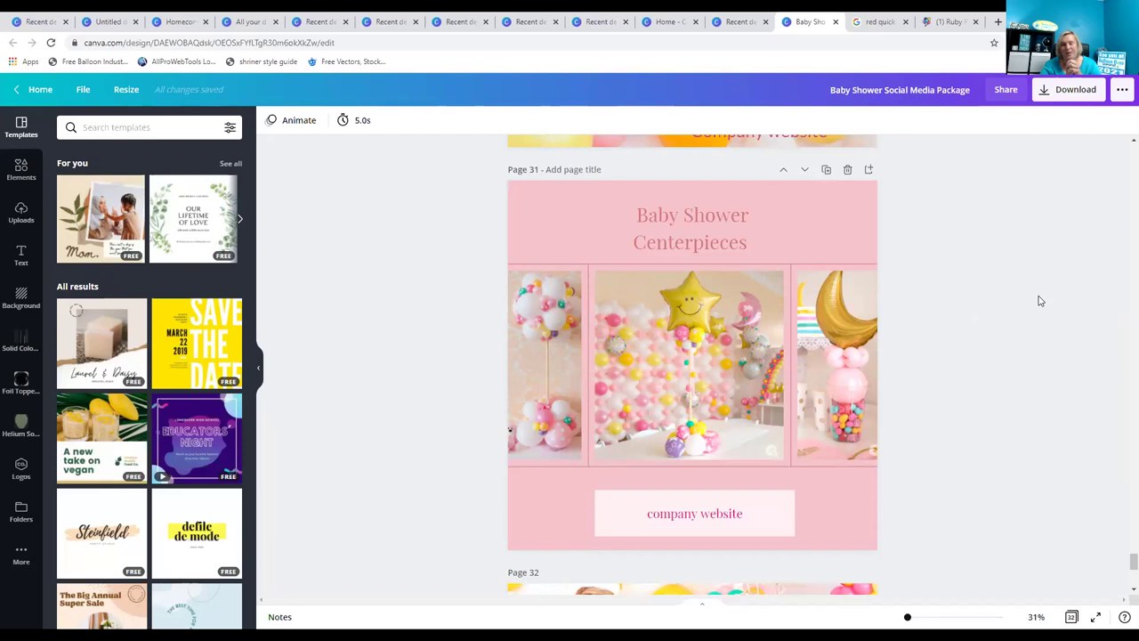
scroll(1036, 349, up, 6)
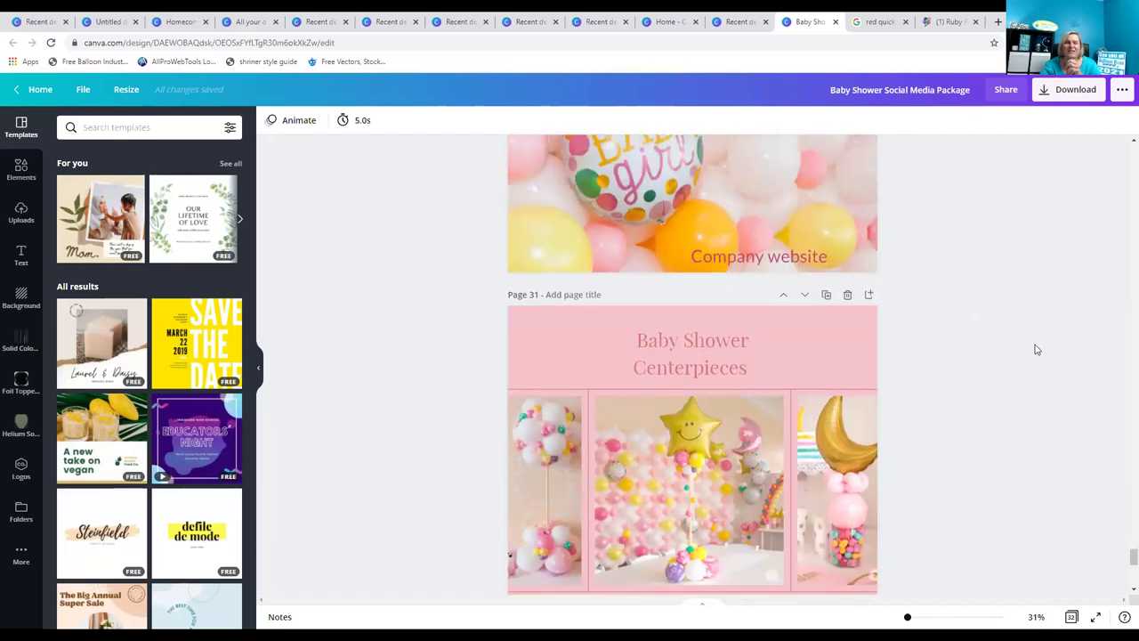
scroll(1036, 349, up, 5)
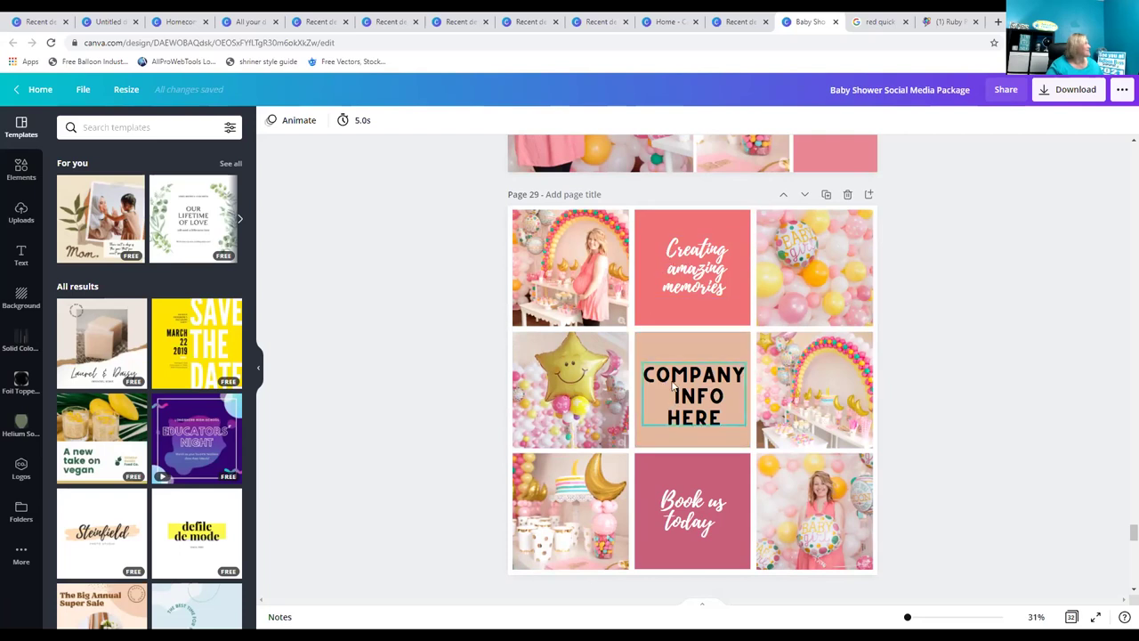
scroll(1035, 404, up, 1)
scroll(1035, 404, up, 5)
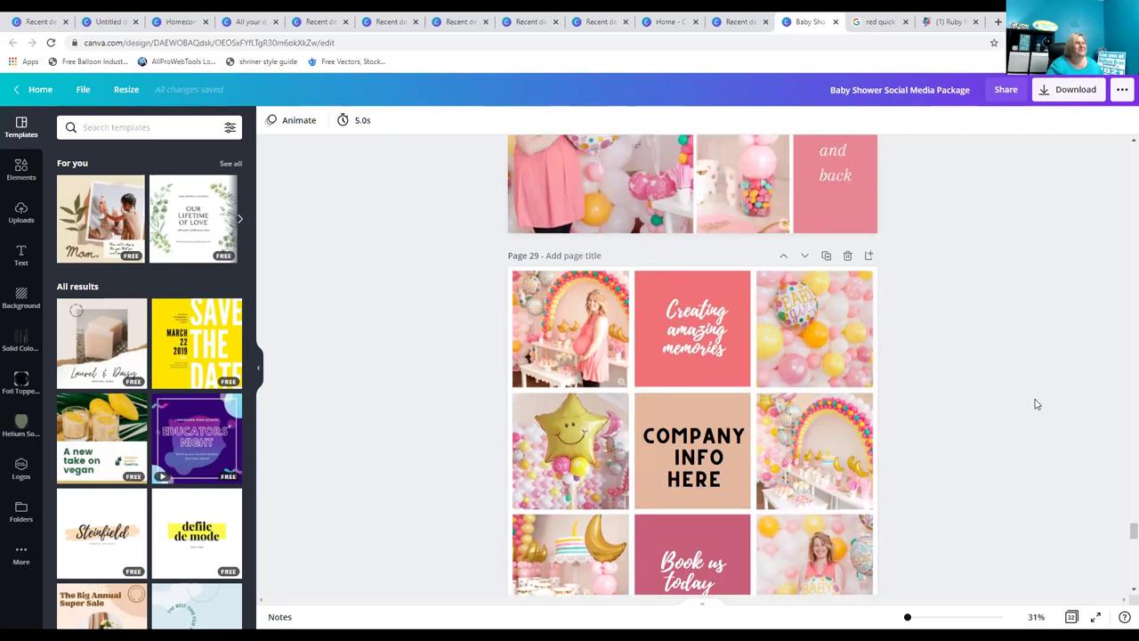
scroll(1035, 404, up, 3)
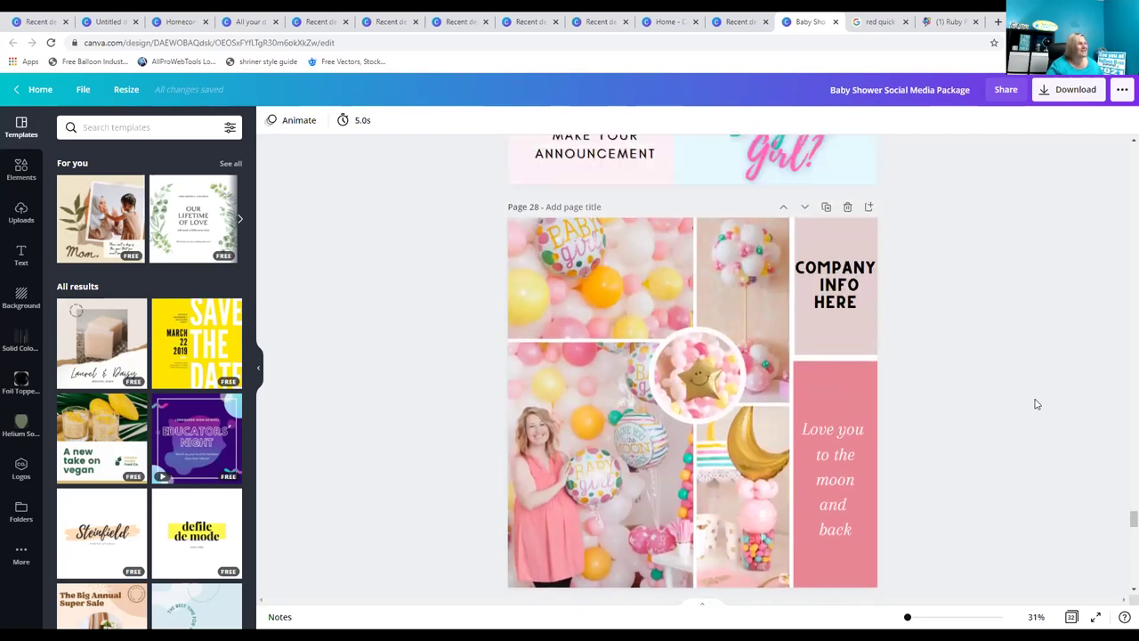
scroll(1035, 404, up, 4)
scroll(1035, 404, up, 5)
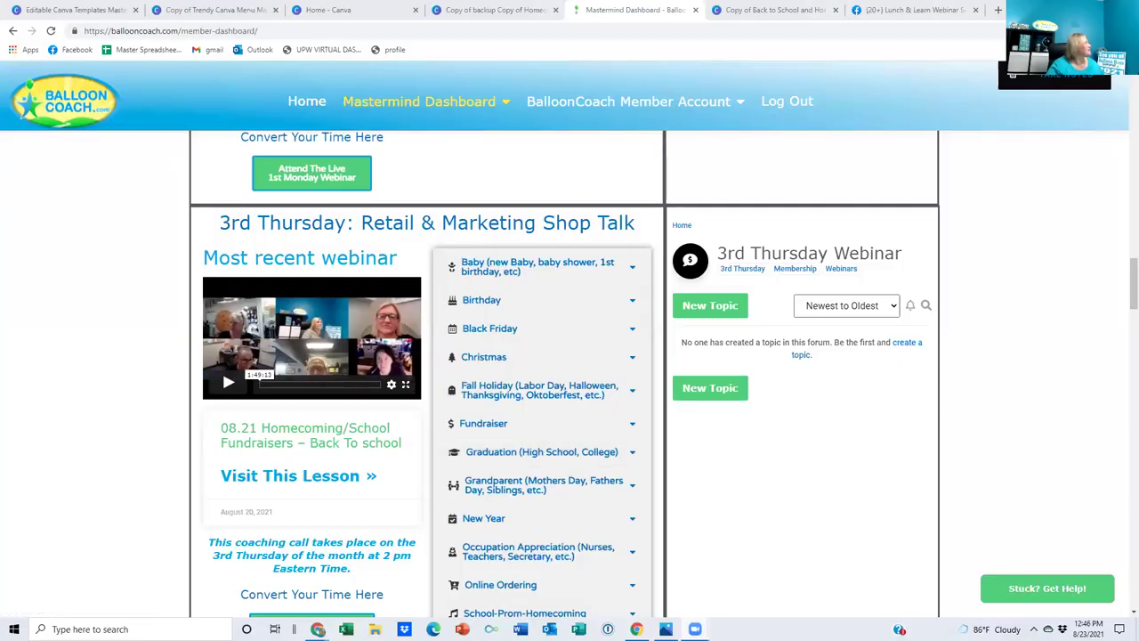
Open ballooncoach.com in a new browser tab and go to the Balloon Boss Summit November 2021 details page.
click(1128, 30)
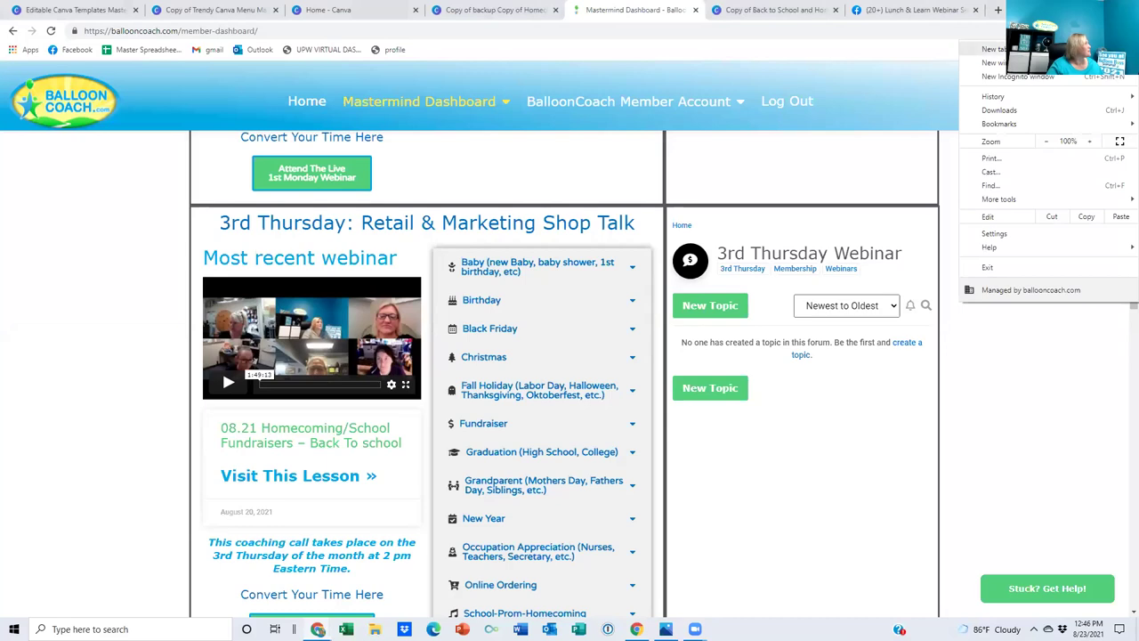
click(988, 58)
text(bal)
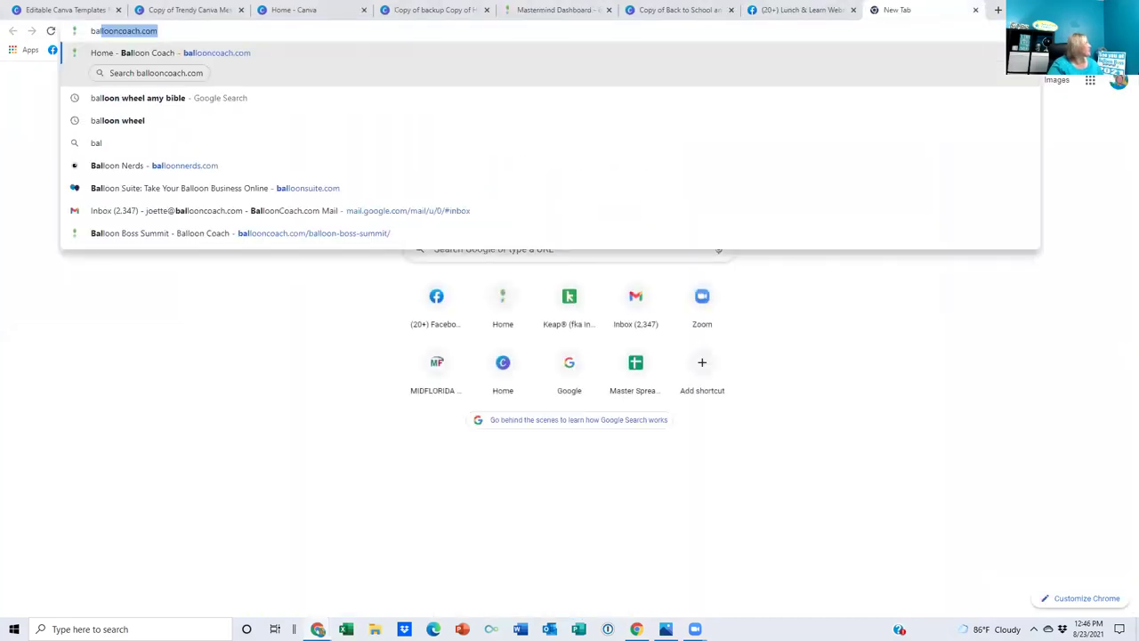
key(Return)
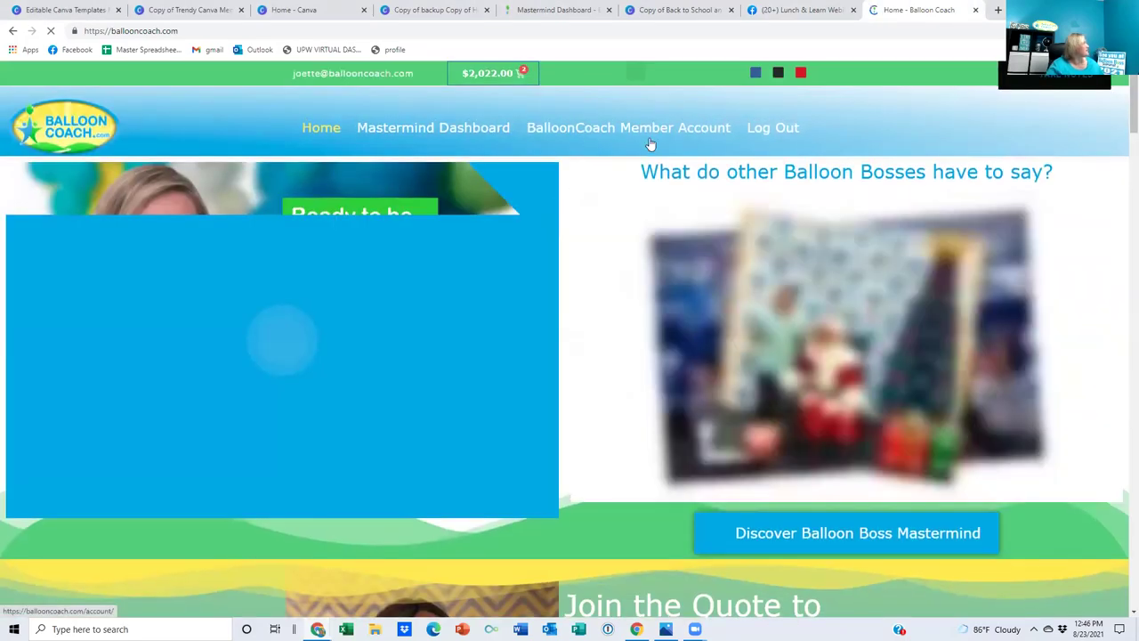
scroll(623, 178, down, 10)
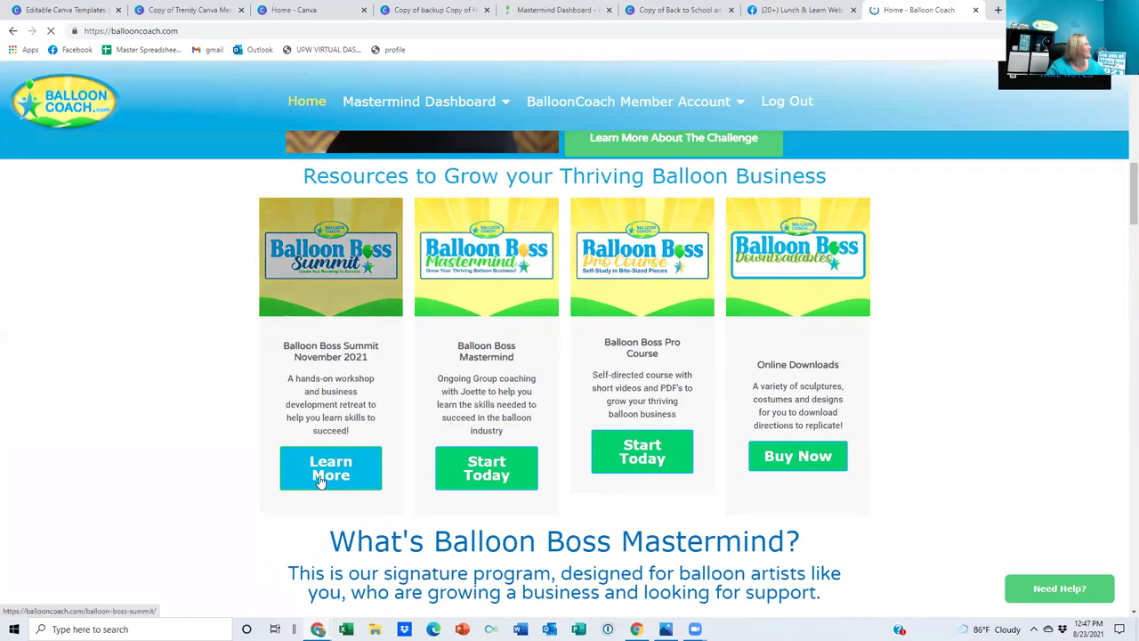
click(320, 481)
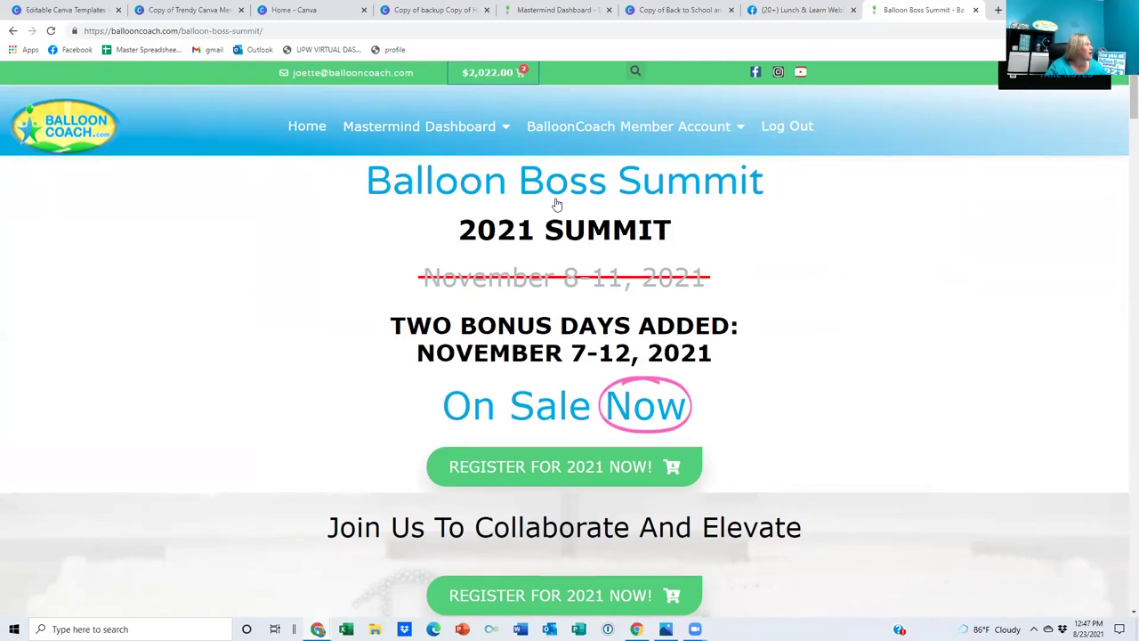
Read through the Balloon Boss Summit page, covering the dates, business skills, award-winning lineup, instructors and what registration includes.
scroll(578, 283, down, 2)
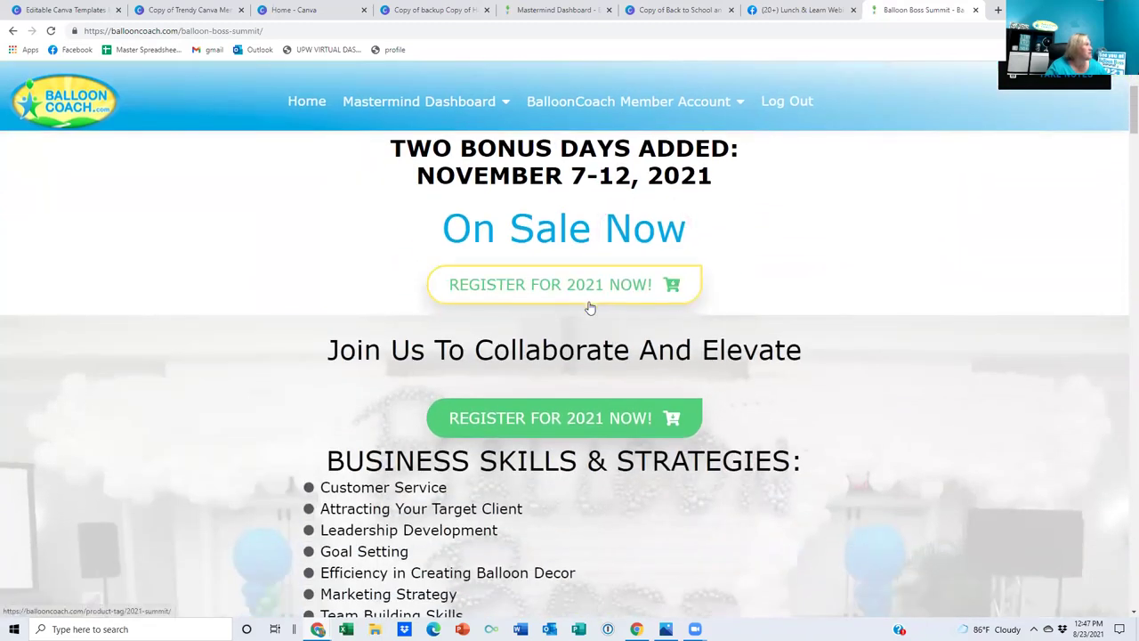
scroll(589, 307, down, 3)
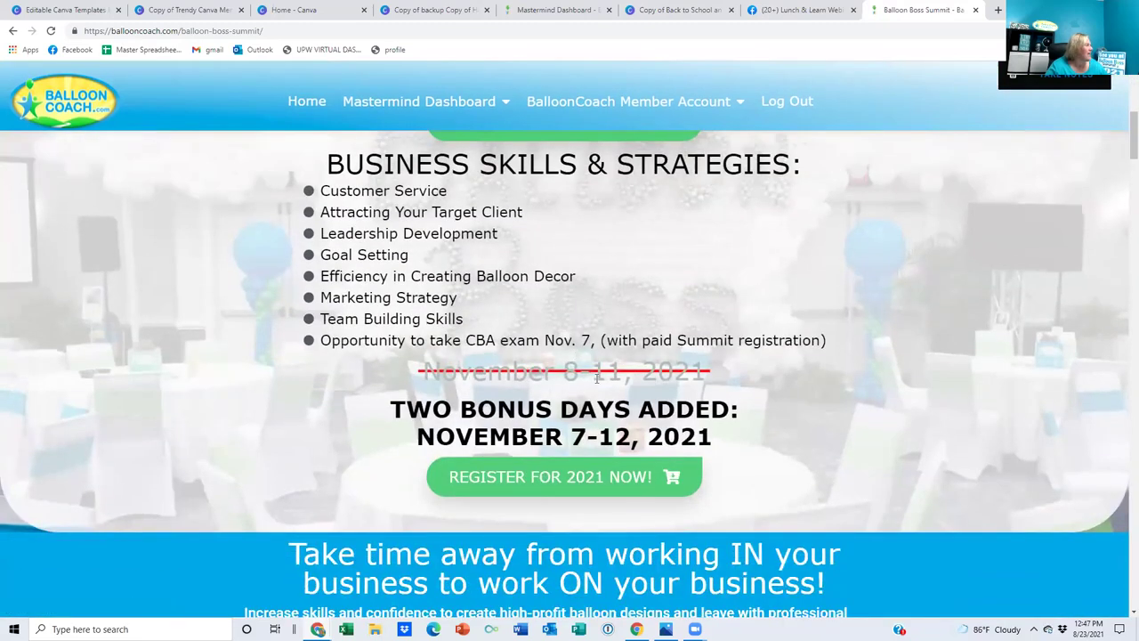
scroll(597, 376, down, 2)
scroll(570, 445, down, 3)
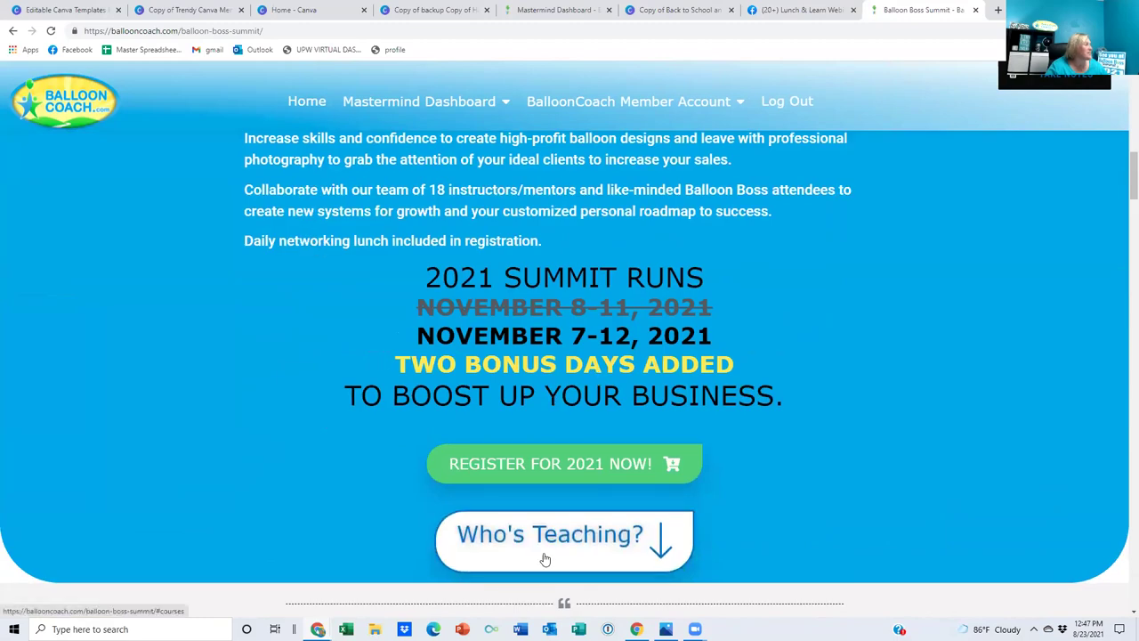
scroll(547, 534, down, 3)
scroll(517, 347, down, 10)
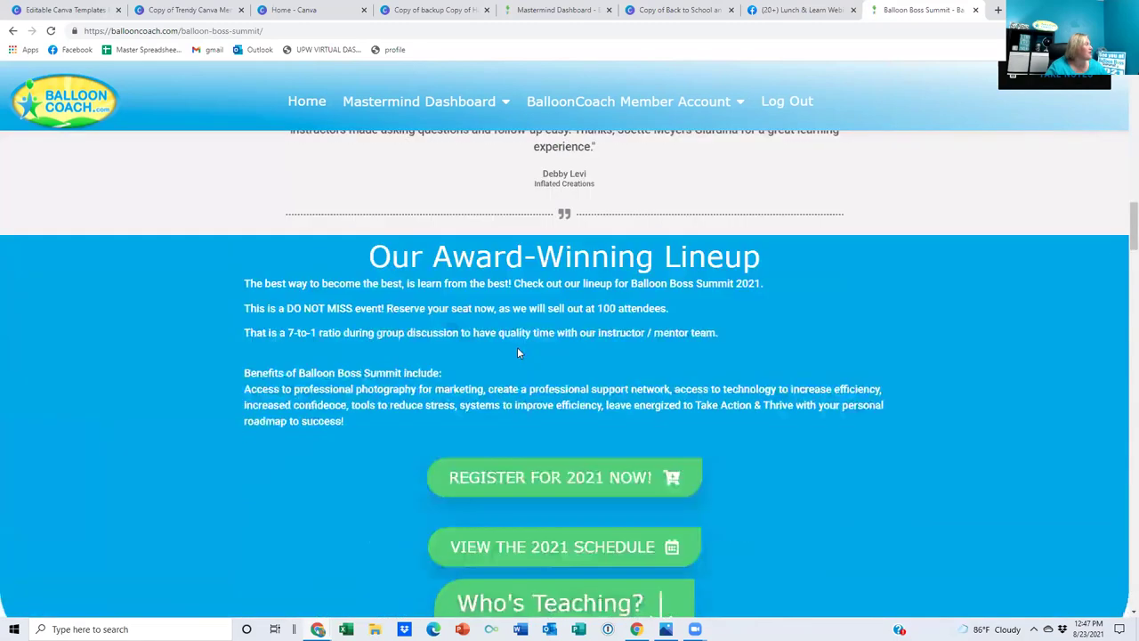
scroll(517, 353, down, 18)
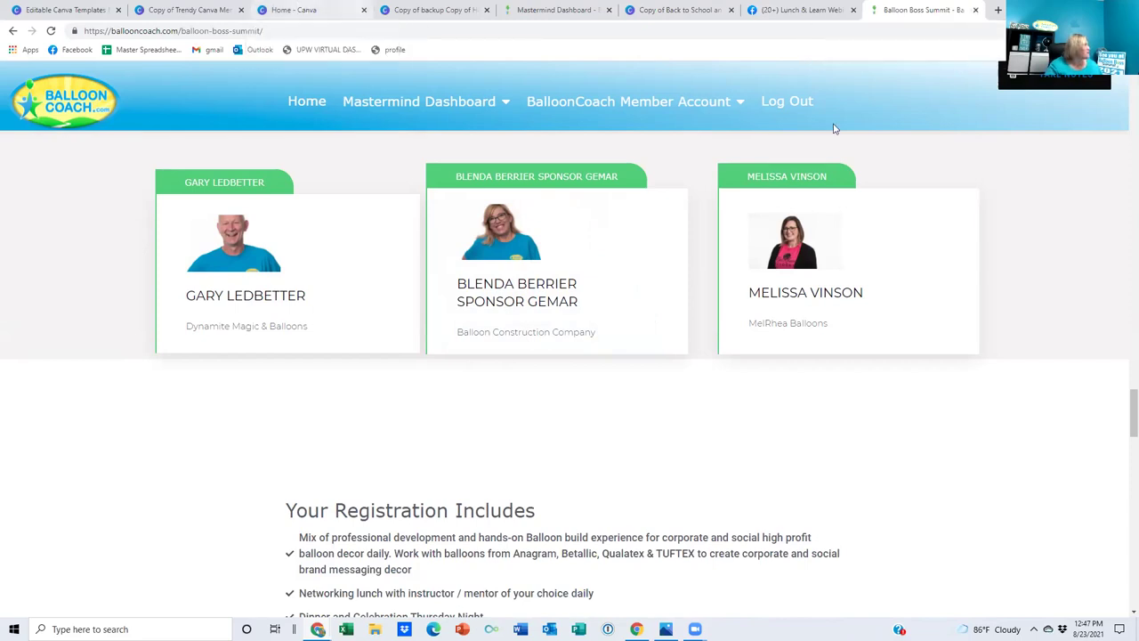
scroll(608, 251, up, 4)
scroll(607, 251, up, 15)
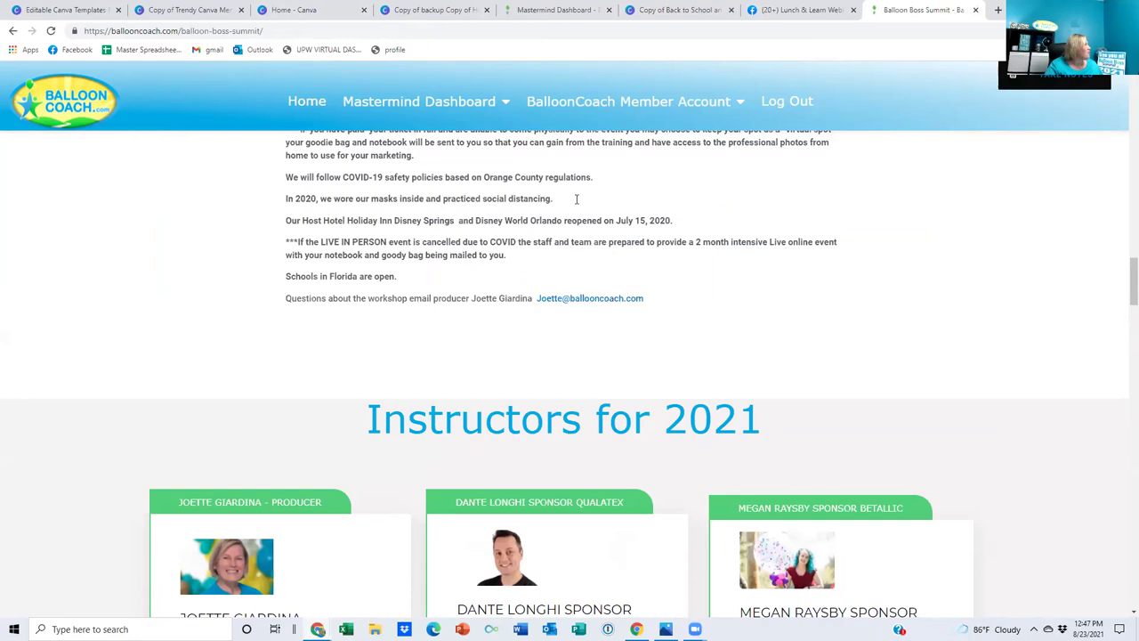
Return to the Mastermind Dashboard and review its Start Here, Quote to Cash, Thrive Guide and Editable Pricing Guides sections.
click(585, 11)
scroll(1003, 403, up, 15)
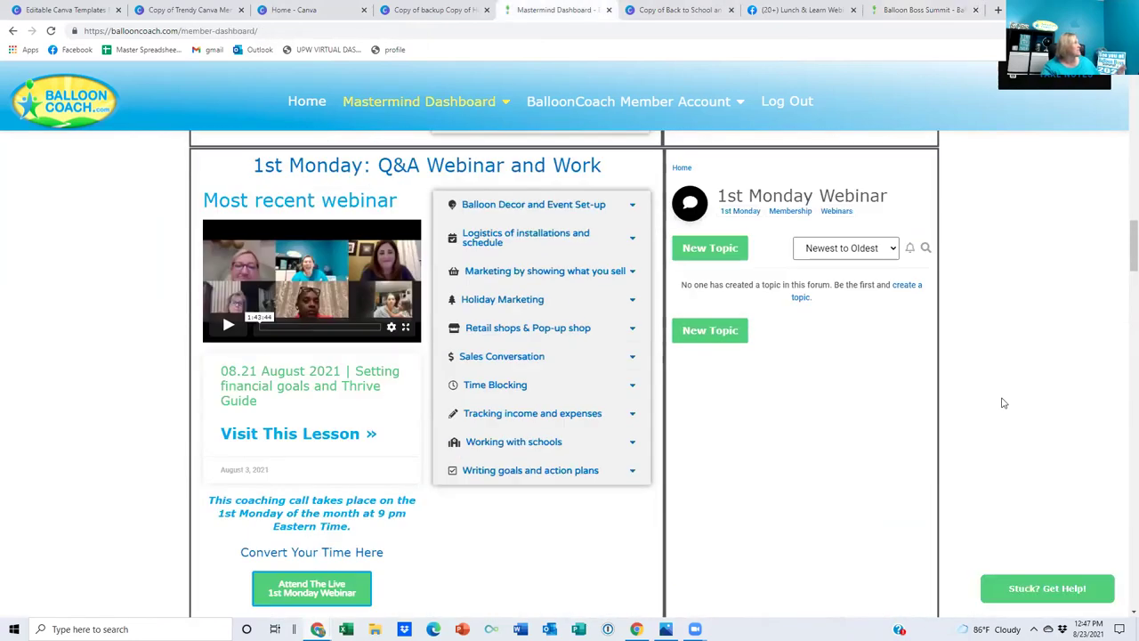
scroll(1003, 403, up, 5)
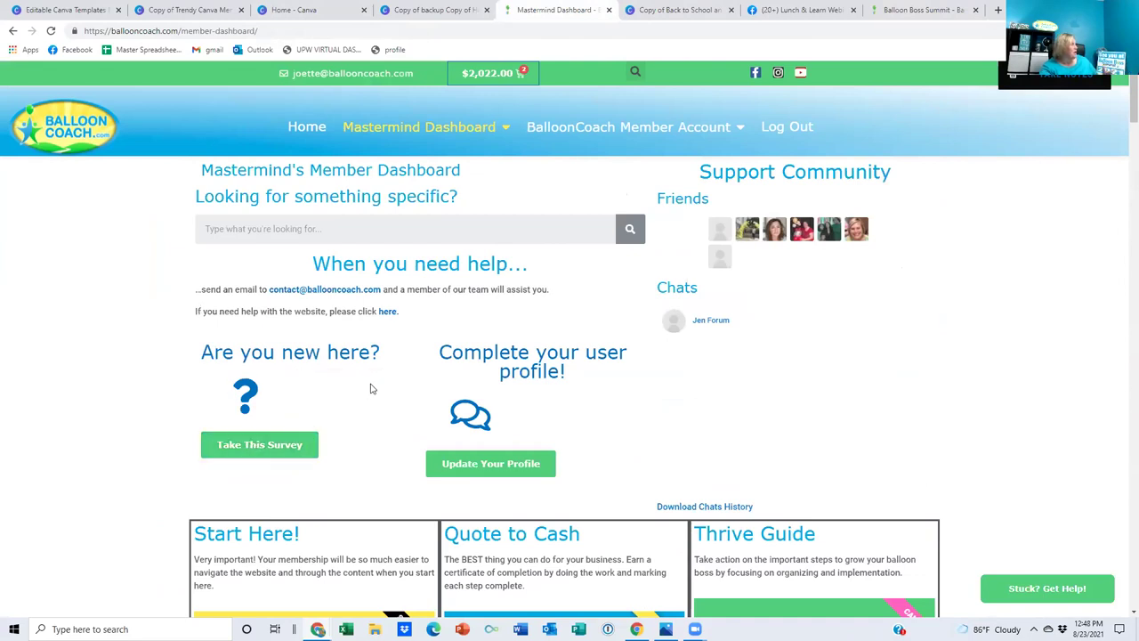
scroll(437, 326, down, 4)
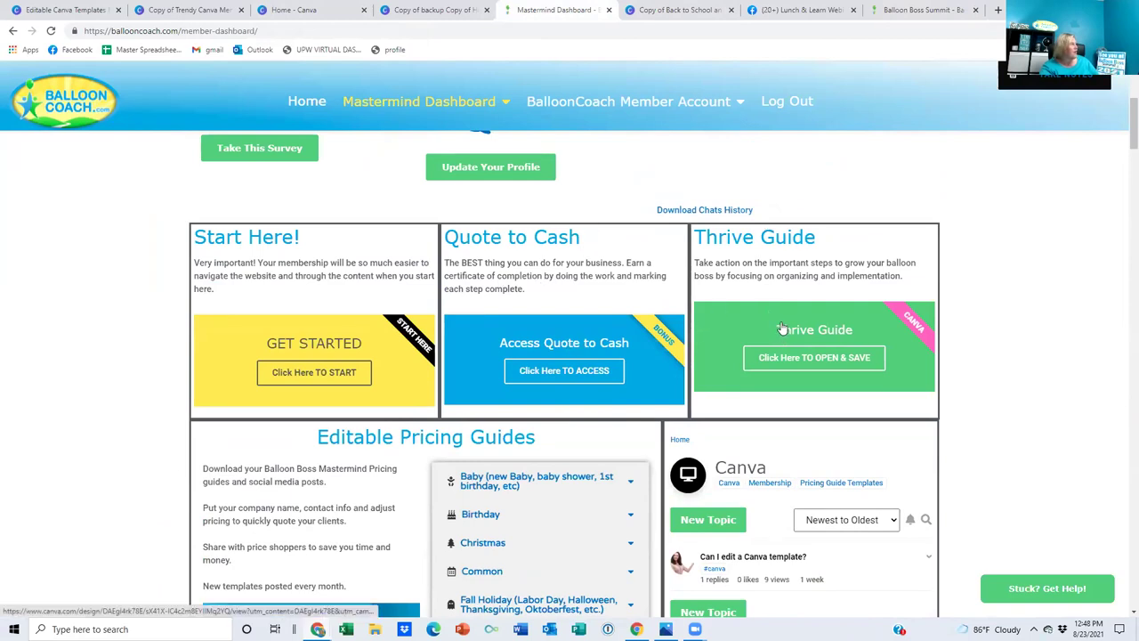
scroll(338, 280, down, 1)
scroll(493, 301, down, 1)
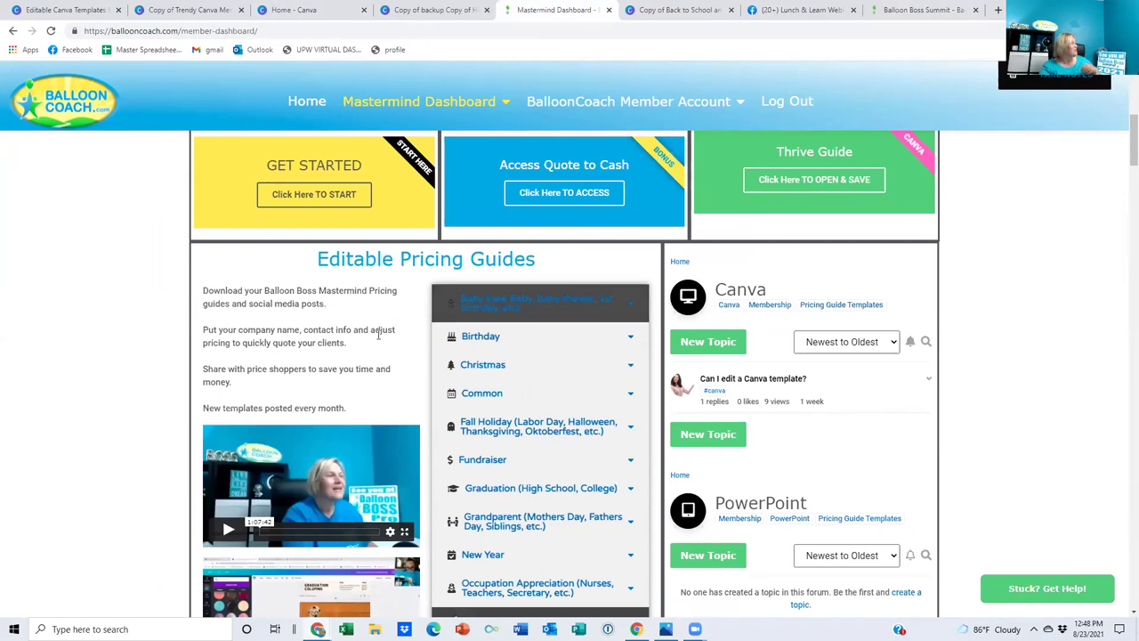
Open the shared Google Drive folder for the Editable Pricing Guides Building Blocks.
scroll(347, 492, down, 2)
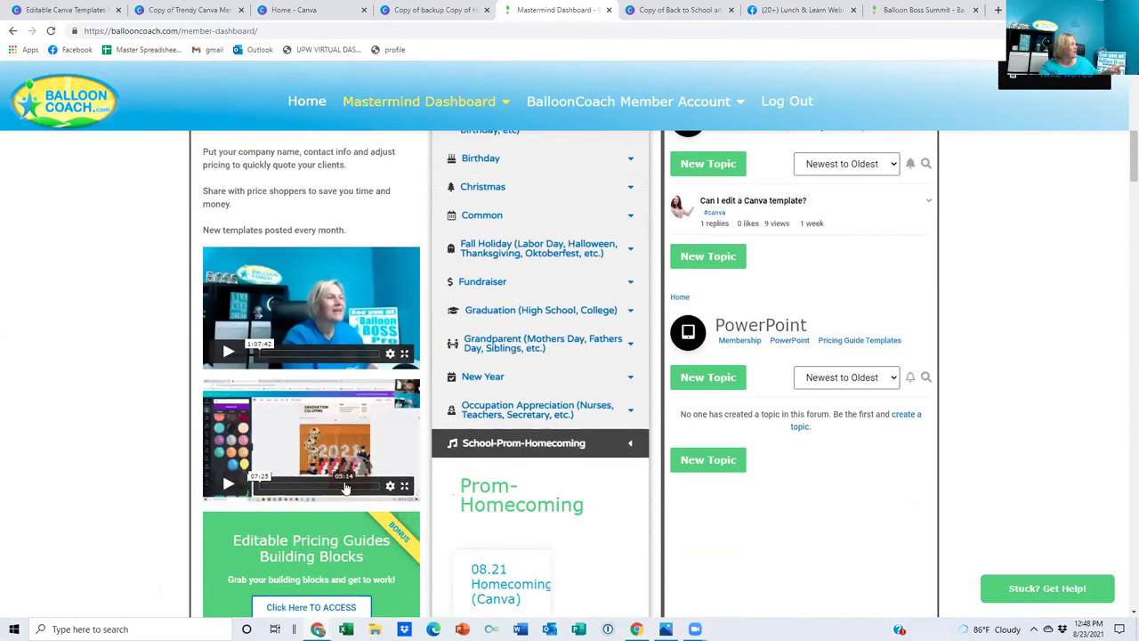
scroll(294, 503, down, 1)
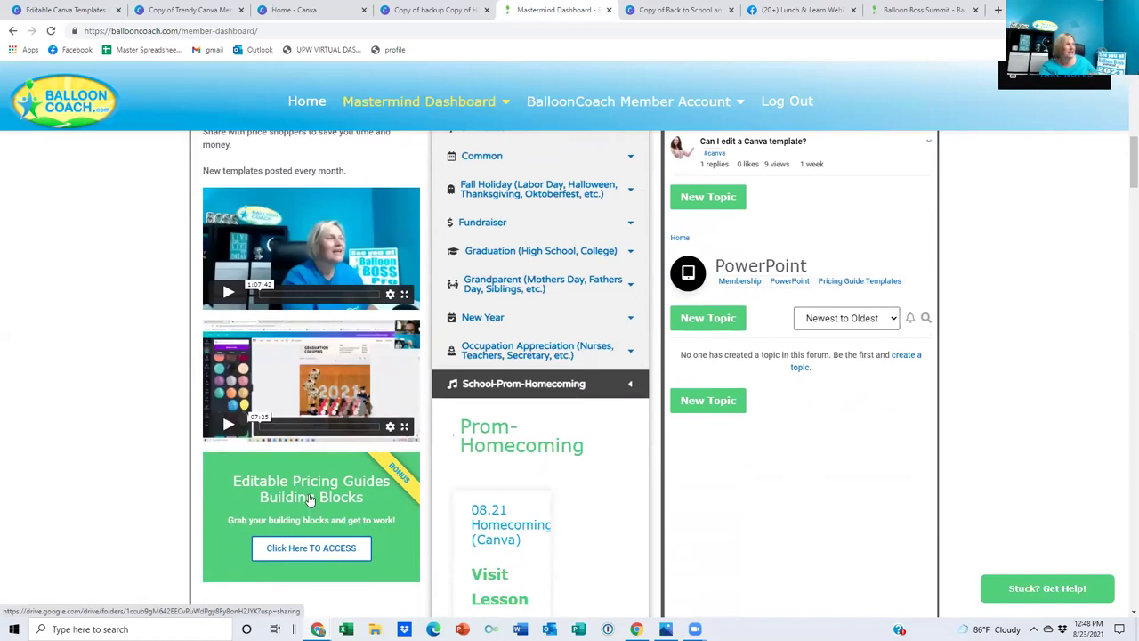
click(312, 548)
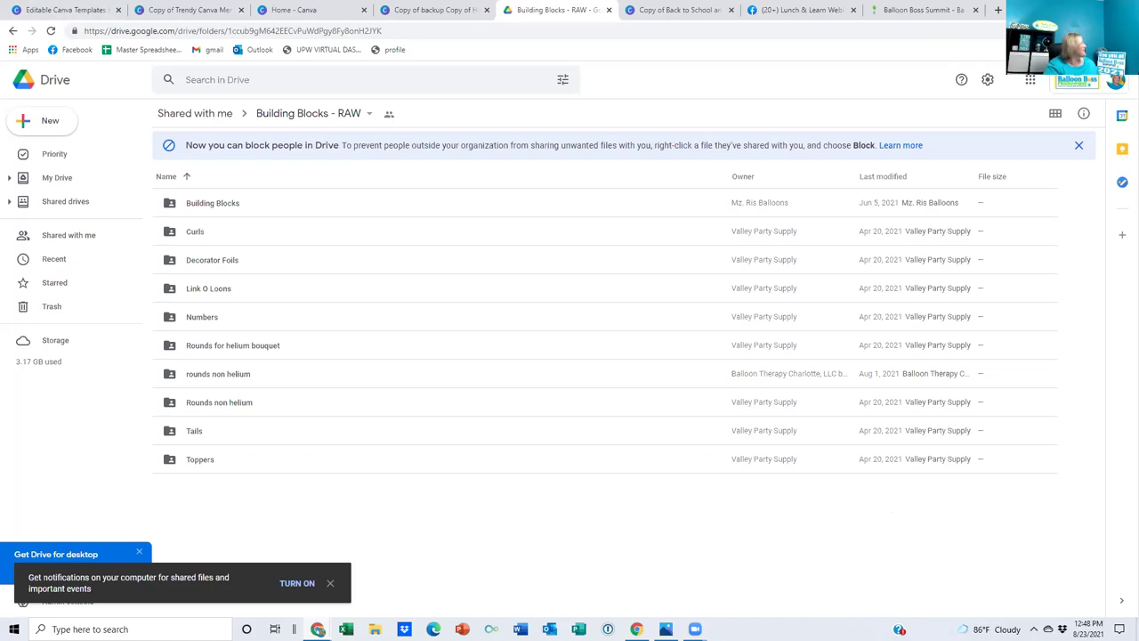
Go back to the Mastermind Dashboard and expand the School-Prom-Homecoming category under Editable Pricing Guides.
click(14, 31)
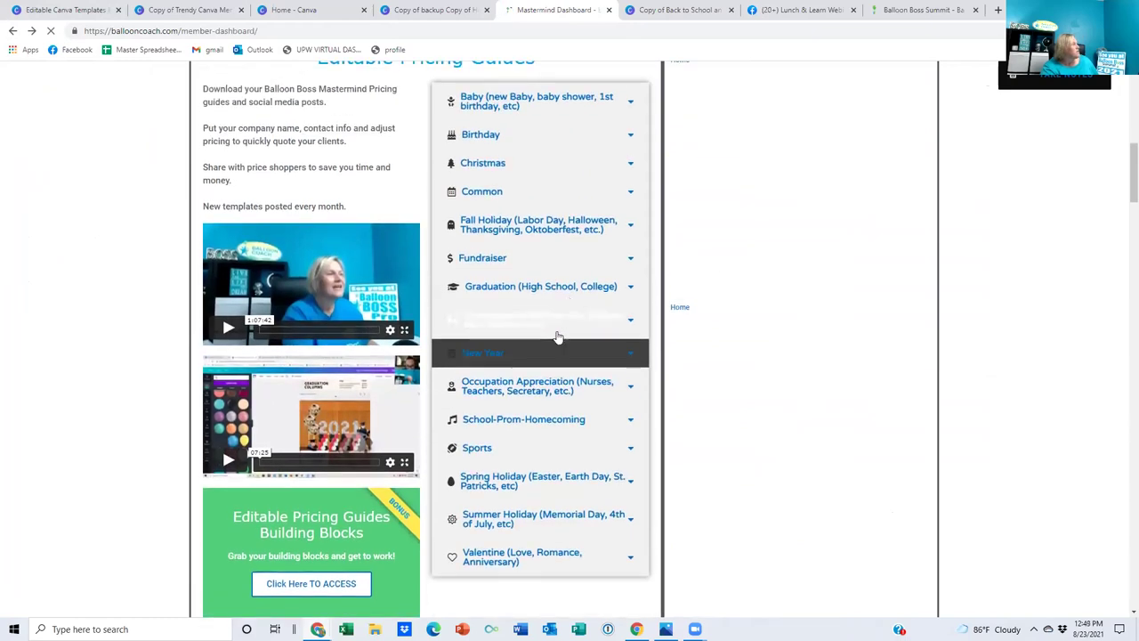
scroll(532, 430, down, 1)
click(530, 418)
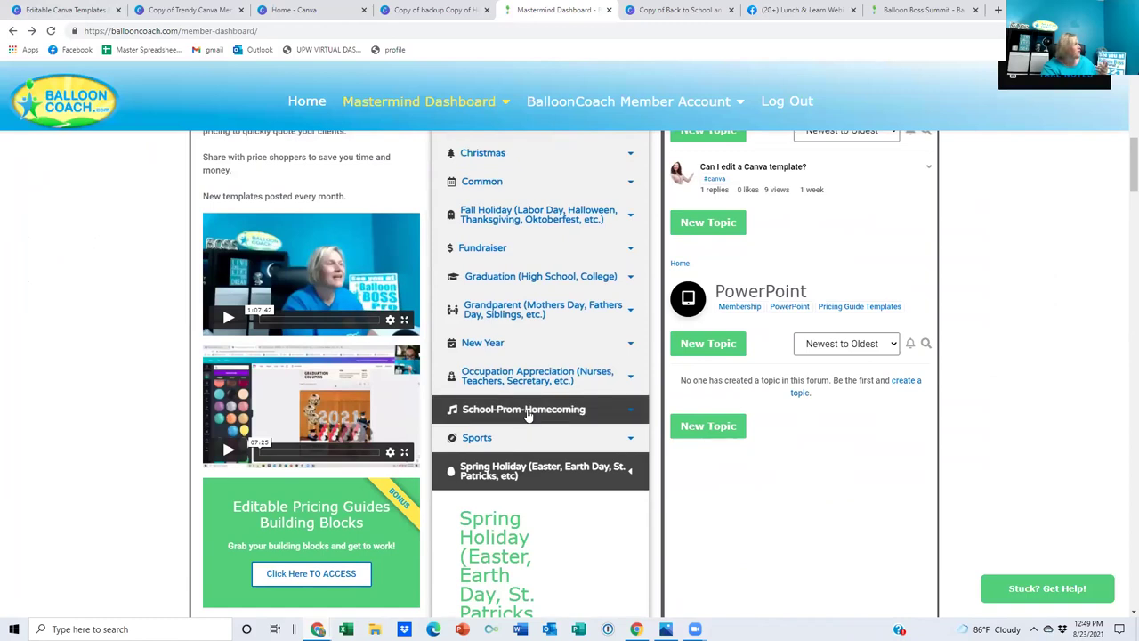
click(527, 411)
scroll(492, 414, down, 2)
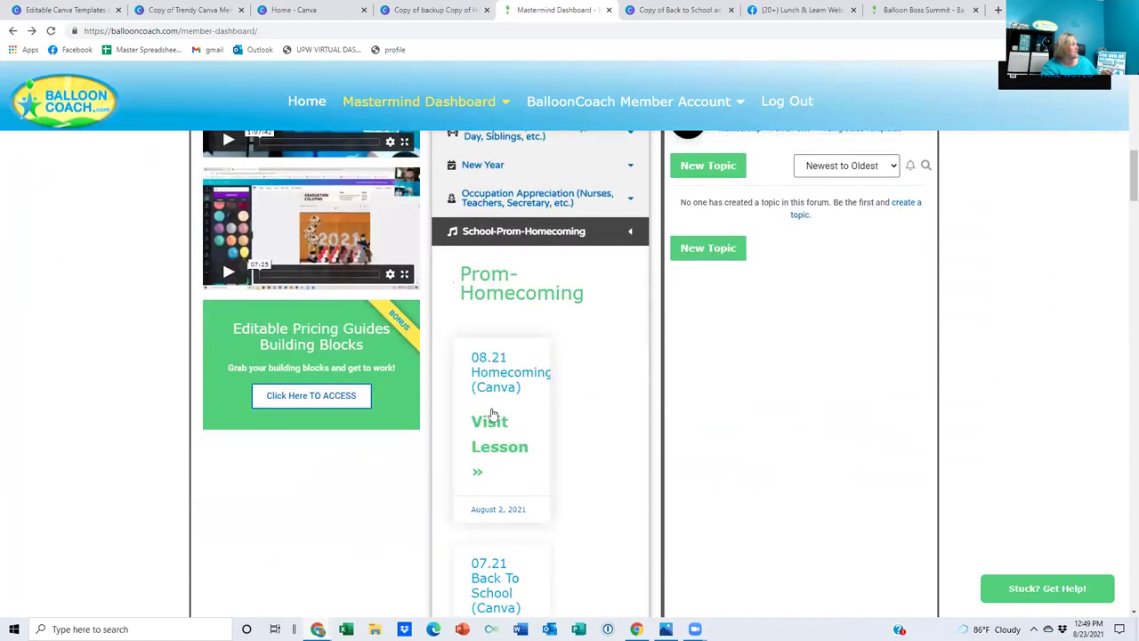
Open the 07.21 Back To School (Canva) lesson and access its Canva template.
scroll(494, 414, down, 2)
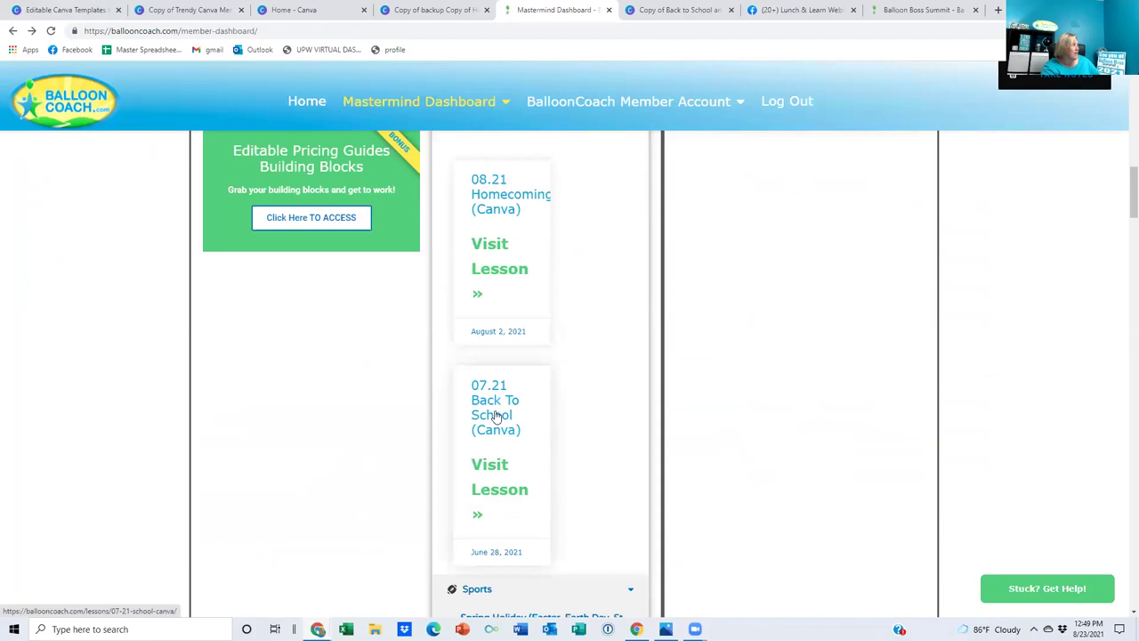
click(519, 490)
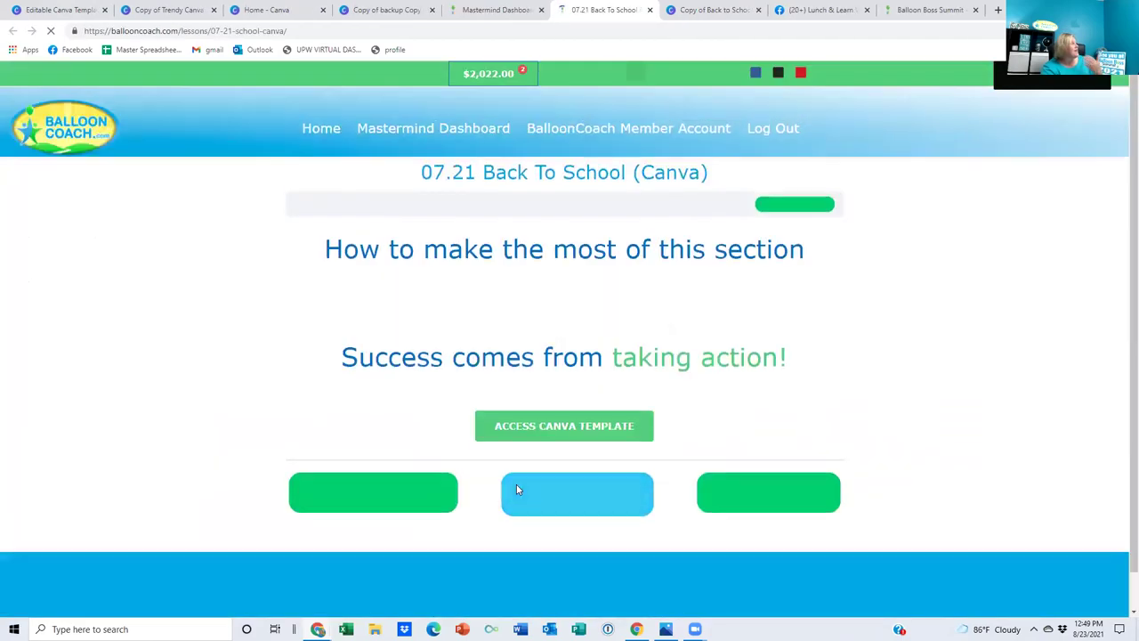
click(552, 434)
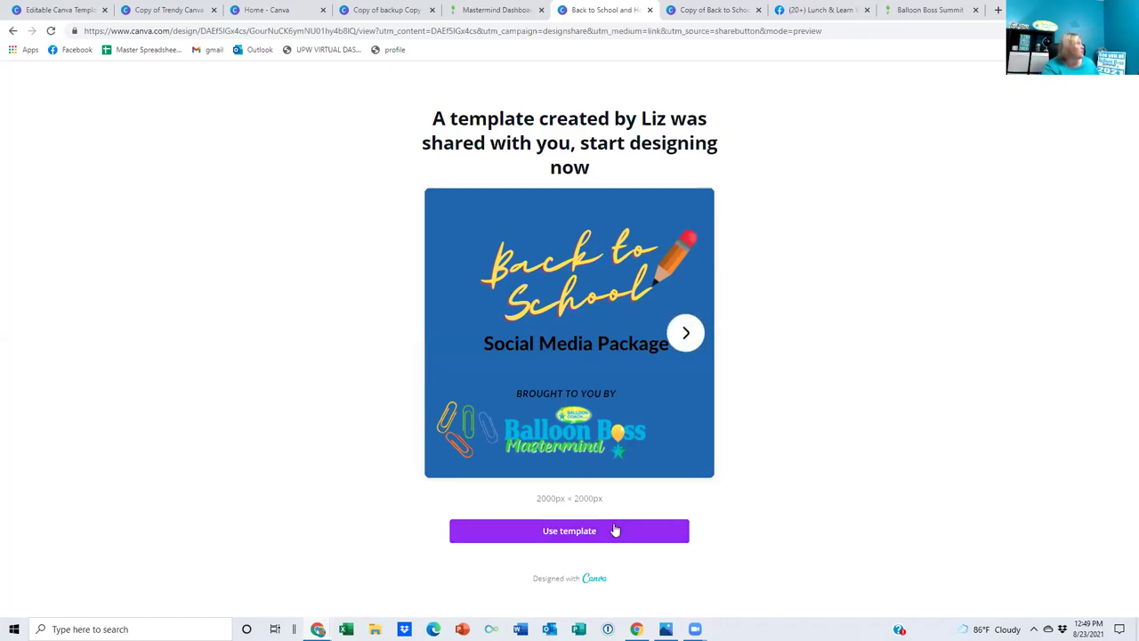
Return to the Mastermind Dashboard and look through the 1st Monday, 3rd Thursday and 4th Tuesday webinar sections.
click(499, 9)
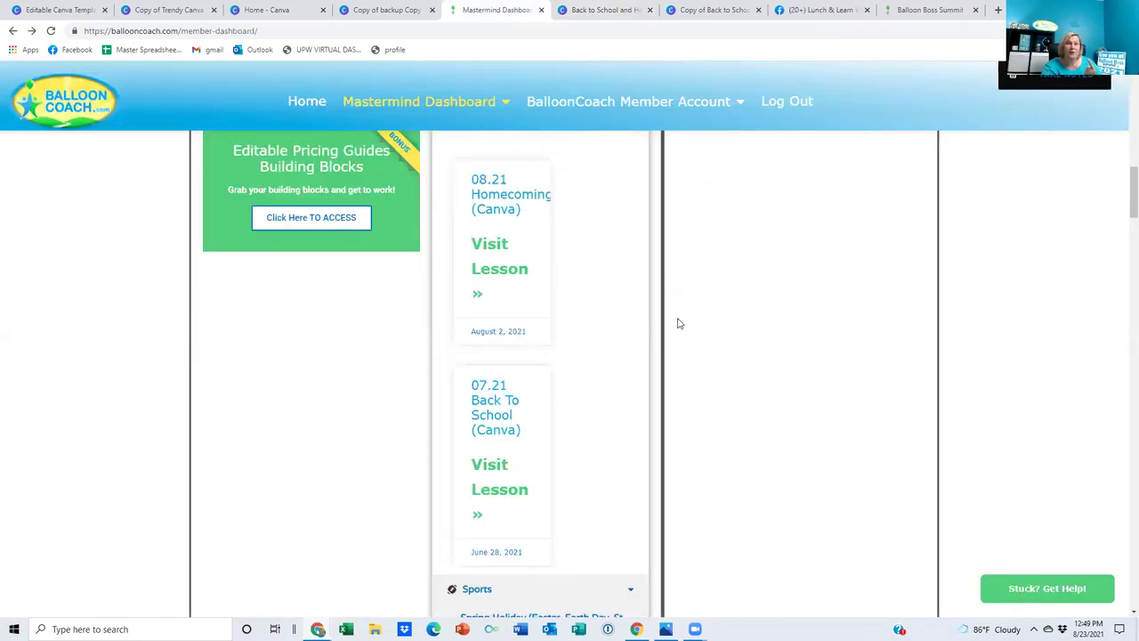
scroll(677, 323, down, 3)
scroll(676, 332, down, 1)
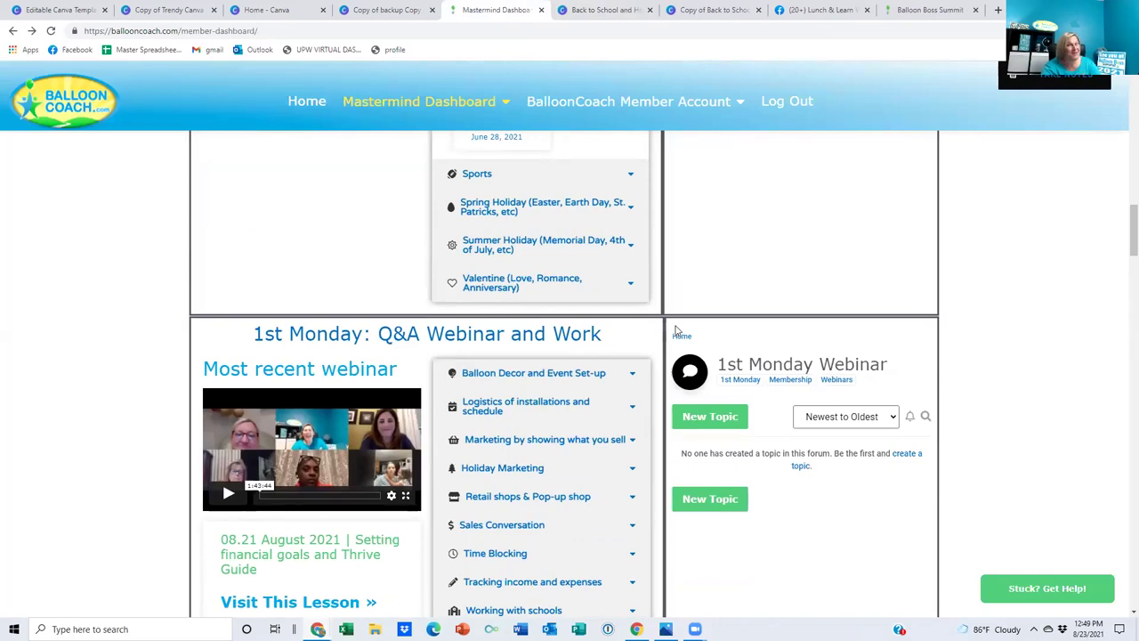
scroll(677, 332, down, 1)
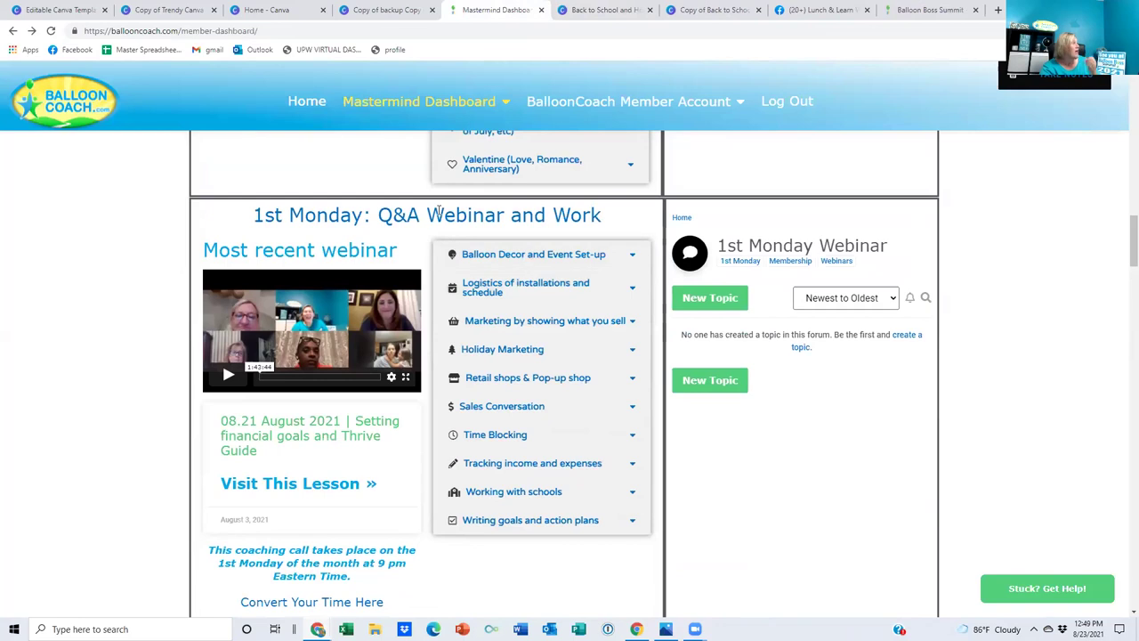
scroll(428, 223, down, 4)
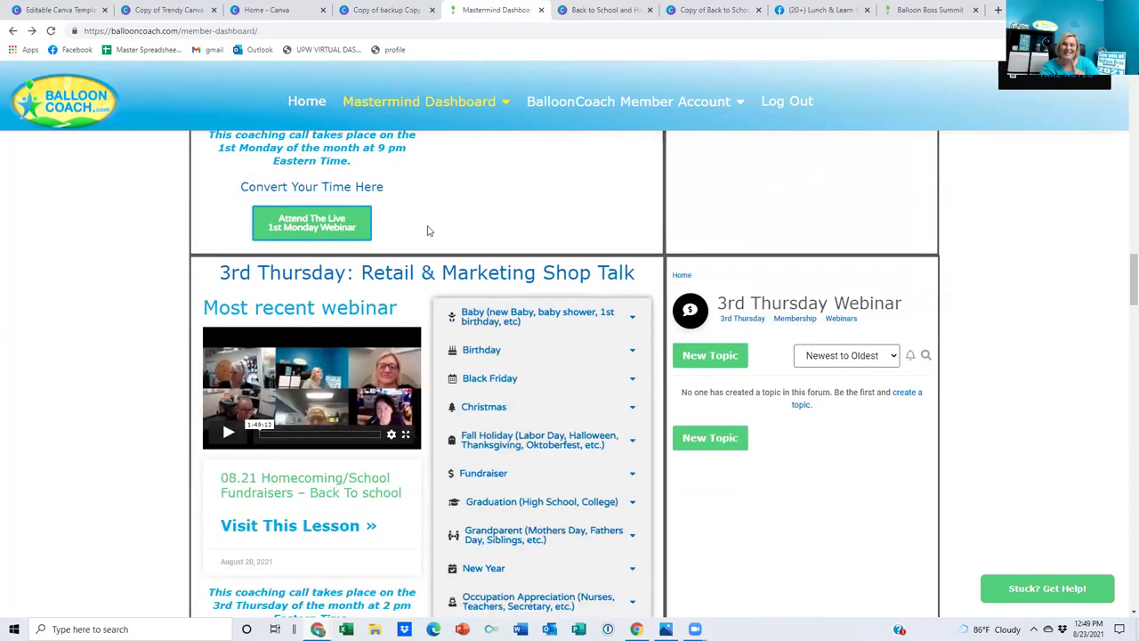
scroll(428, 230, down, 4)
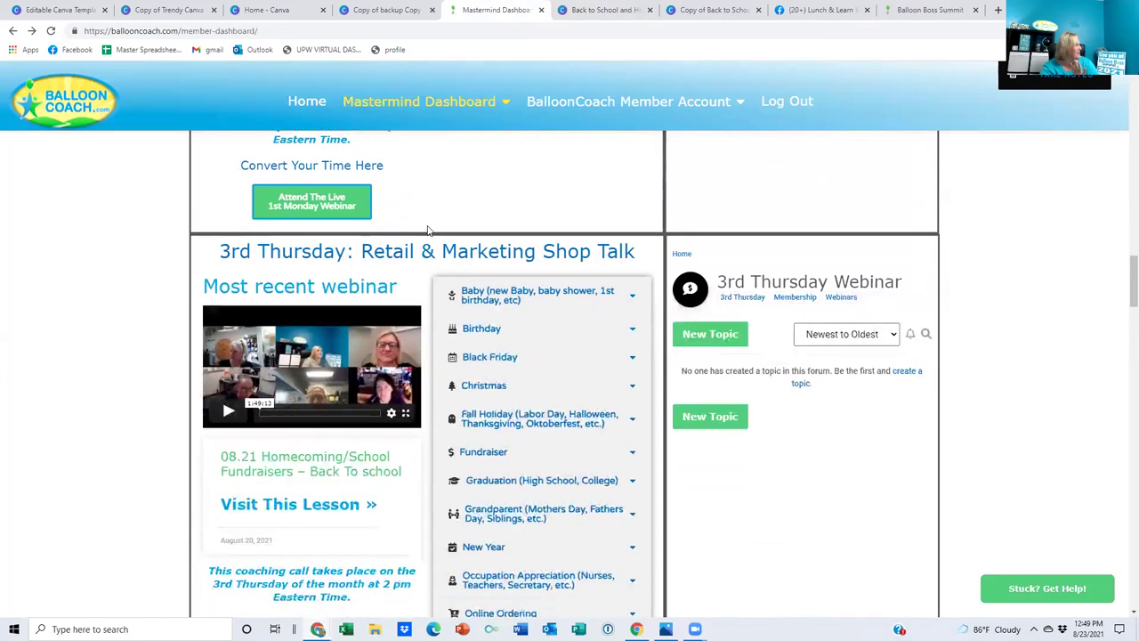
scroll(429, 231, down, 2)
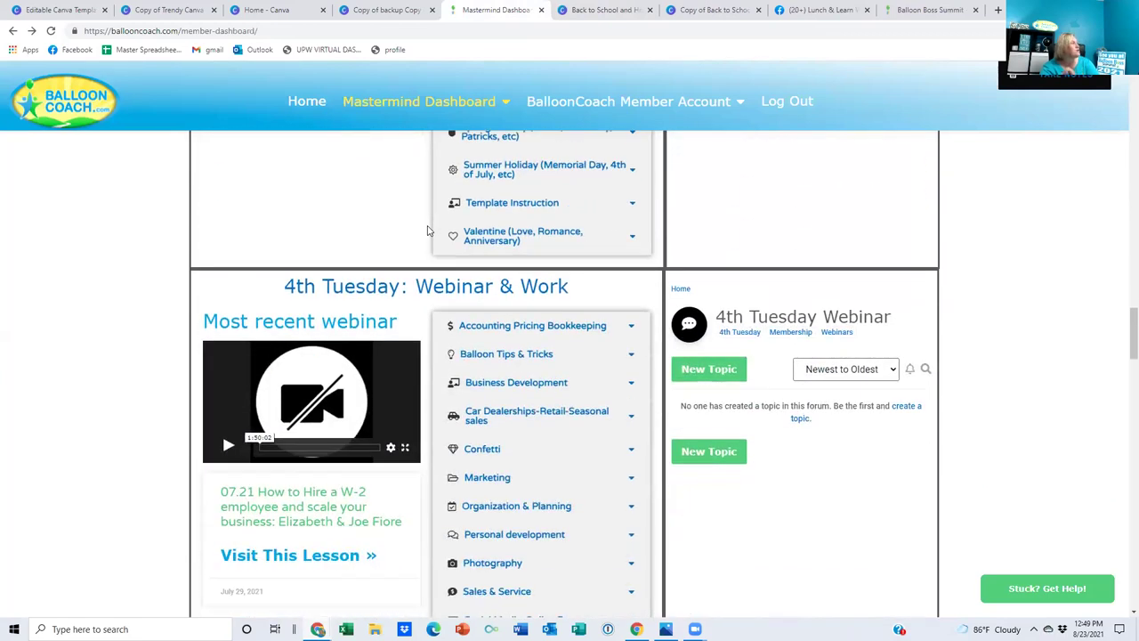